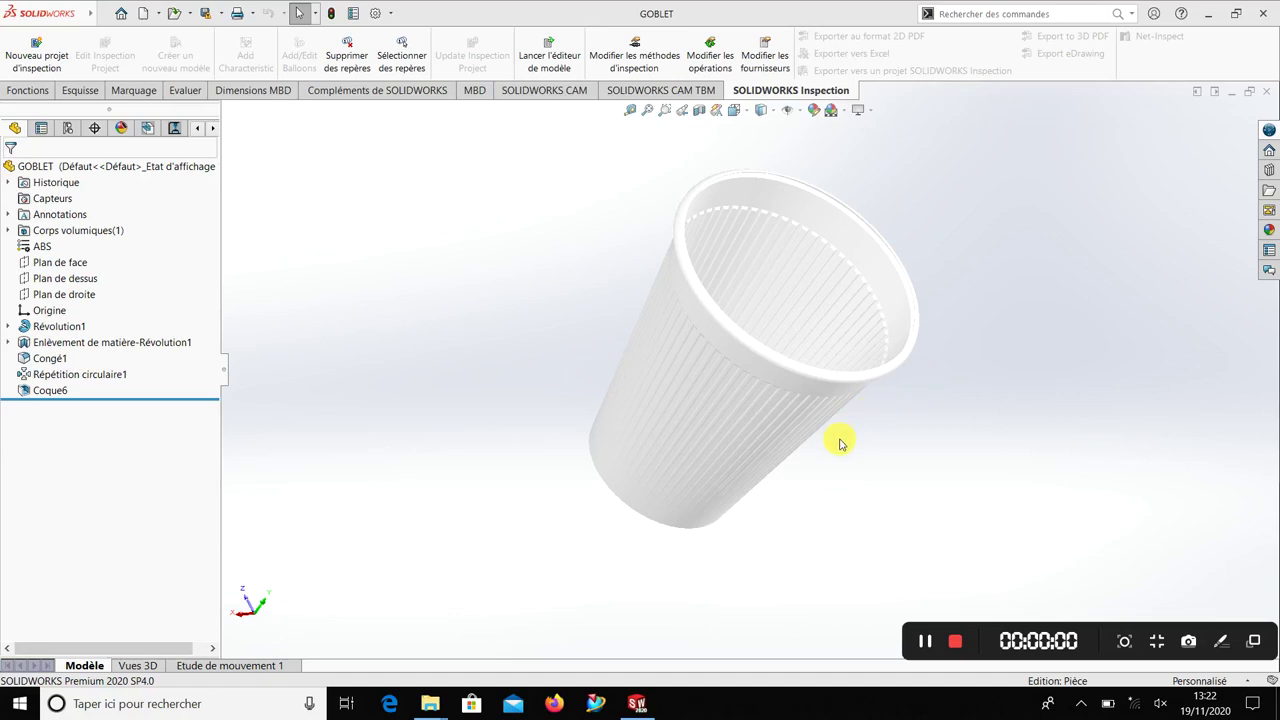
Step: Orbit the existing cup, cycling shaded-with-edges, shaded and hidden-lines-removed displays, ending shaded
mouse_move(852, 452)
middle_mouse_down()
mouse_move(934, 474)
mouse_move(831, 369)
mouse_move(931, 437)
mouse_move(911, 468)
middle_mouse_up()
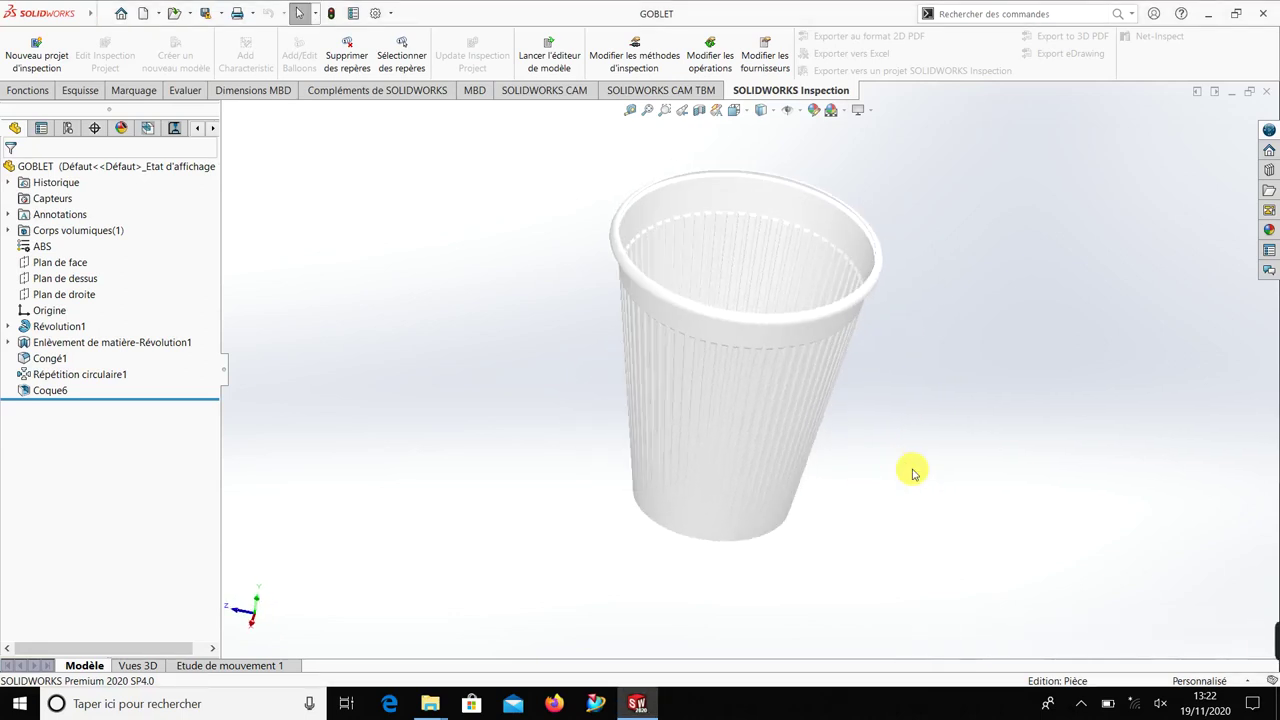
mouse_move(895, 427)
middle_mouse_down()
mouse_move(951, 426)
mouse_move(1020, 603)
mouse_move(920, 437)
mouse_move(726, 500)
middle_mouse_up()
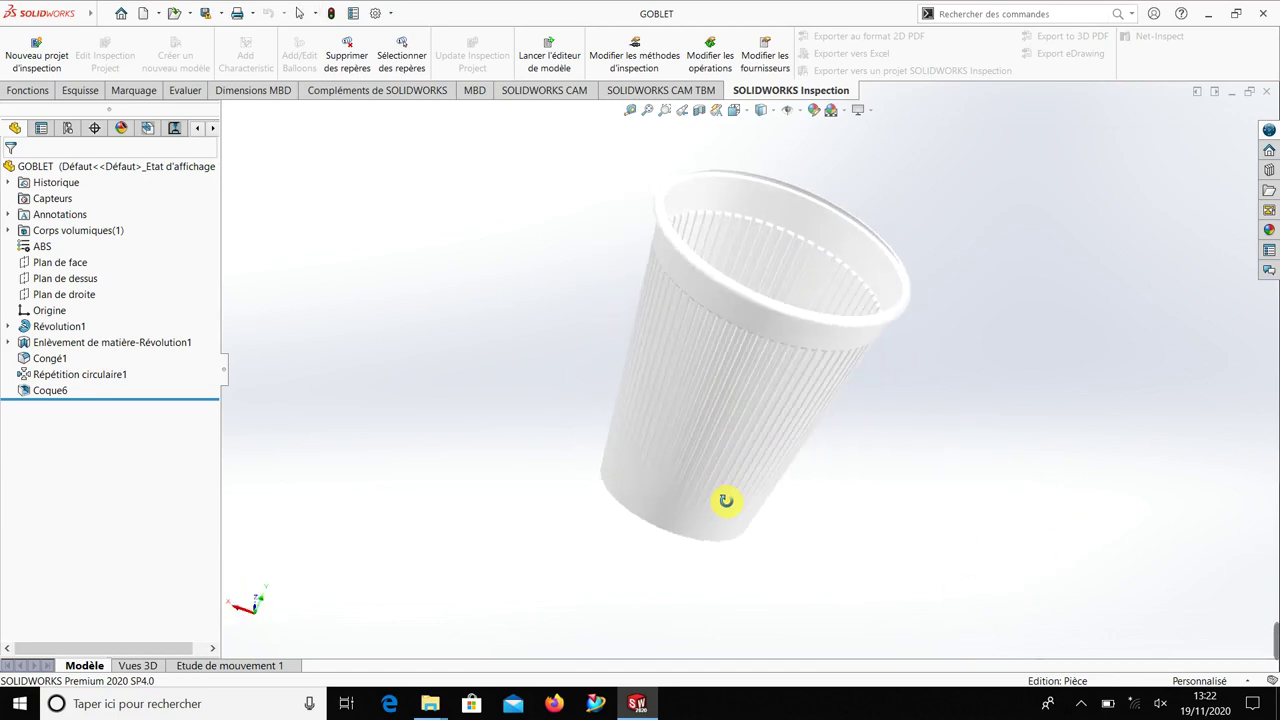
left_click(766, 112)
left_click(767, 133)
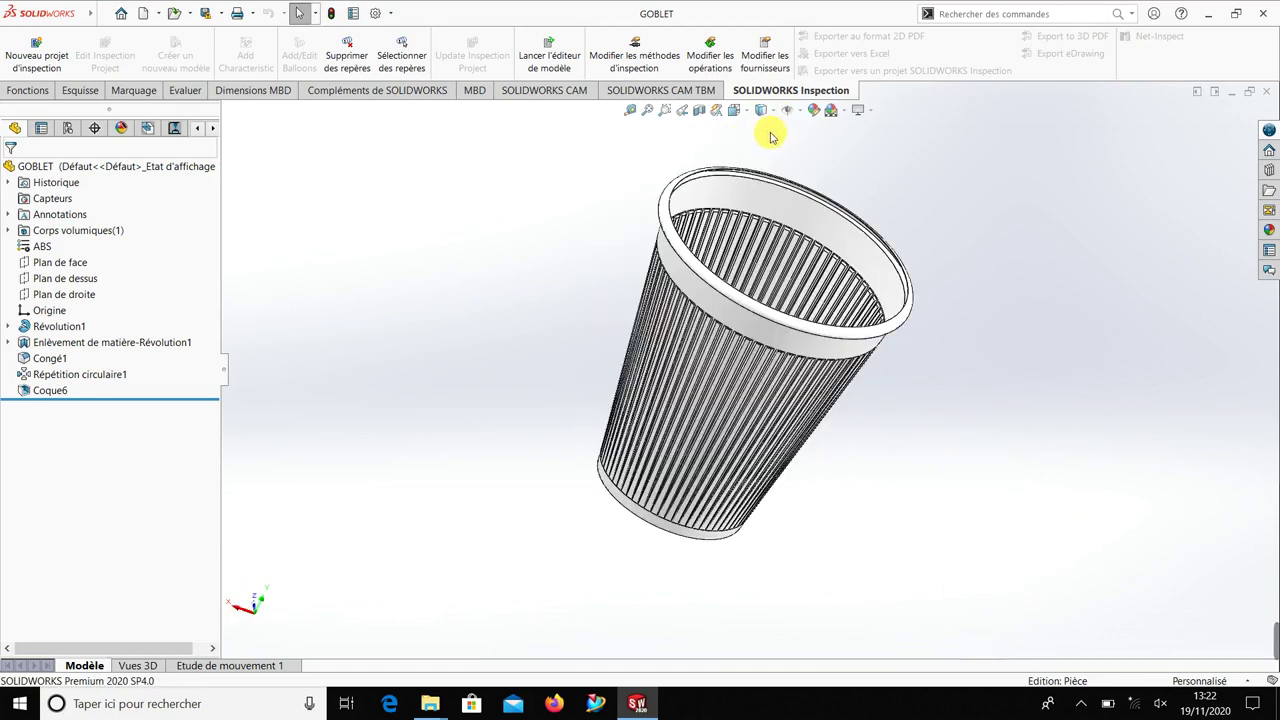
mouse_move(881, 204)
middle_mouse_down()
mouse_move(1057, 277)
mouse_move(963, 423)
mouse_move(1094, 474)
mouse_move(744, 162)
middle_mouse_up()
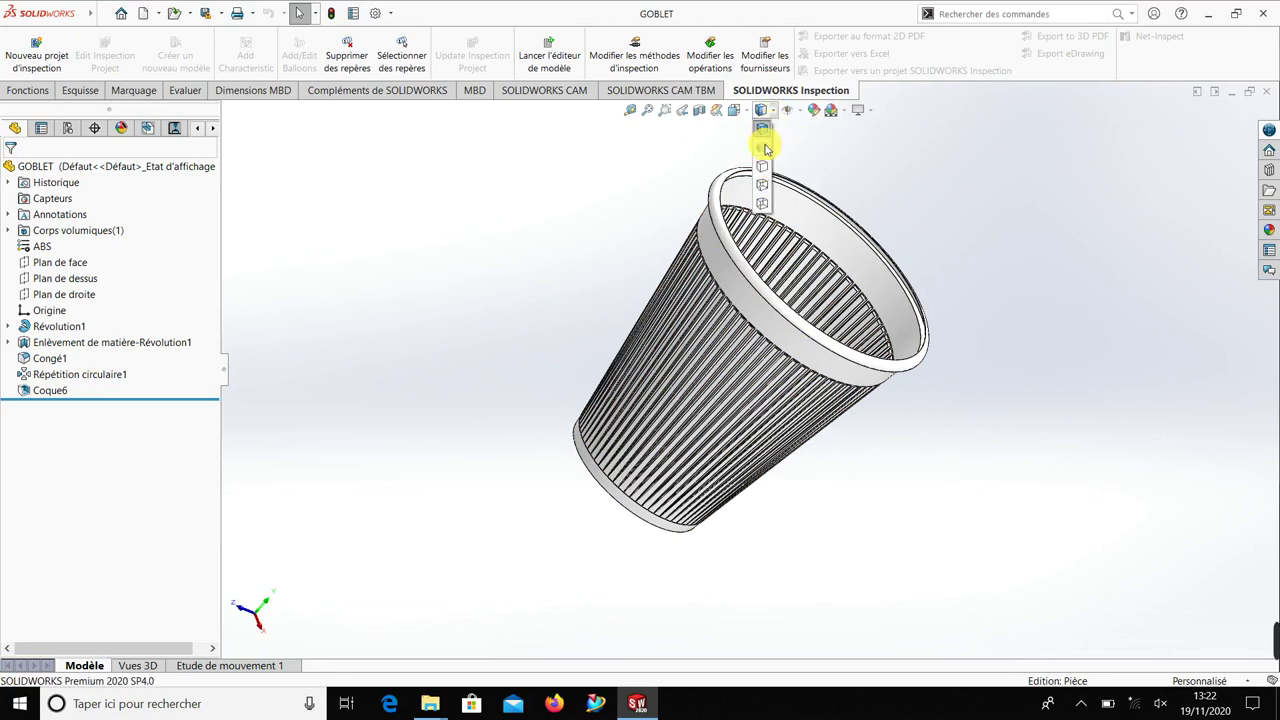
left_click(764, 149)
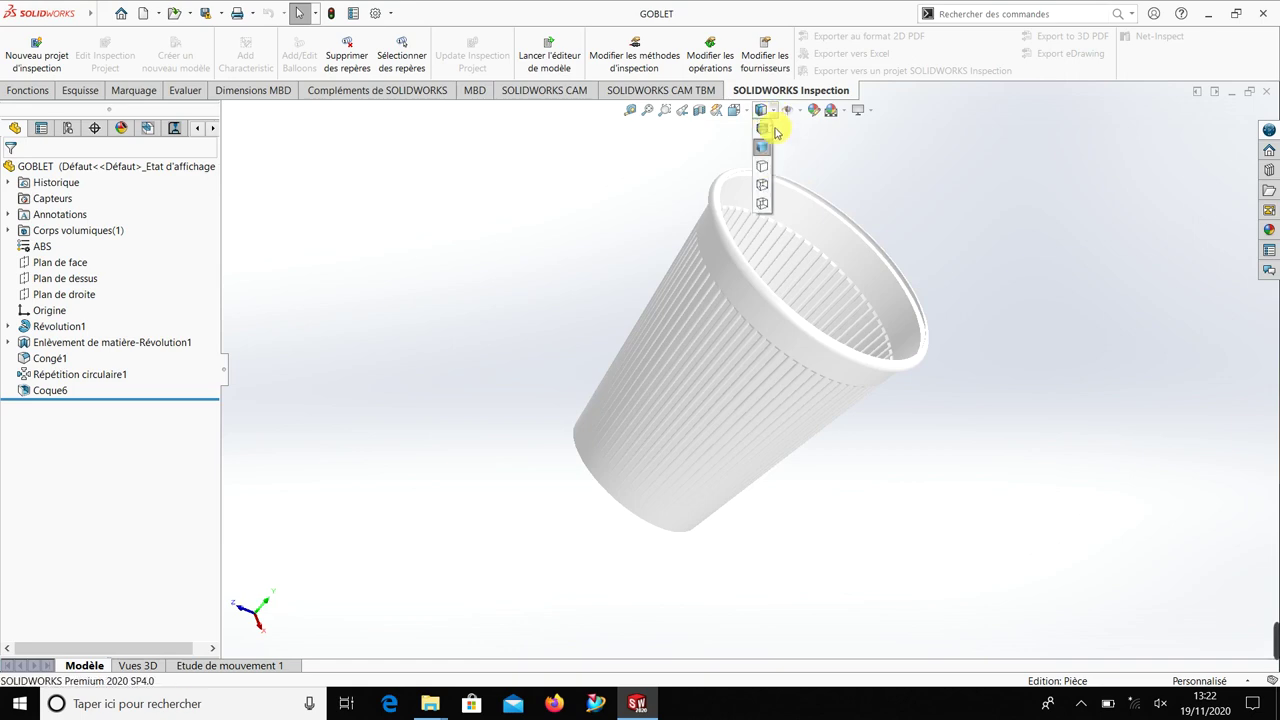
left_click(769, 170)
mouse_move(958, 198)
middle_mouse_down()
mouse_move(1054, 254)
mouse_move(803, 357)
mouse_move(994, 414)
mouse_move(796, 243)
mouse_move(766, 163)
middle_mouse_up()
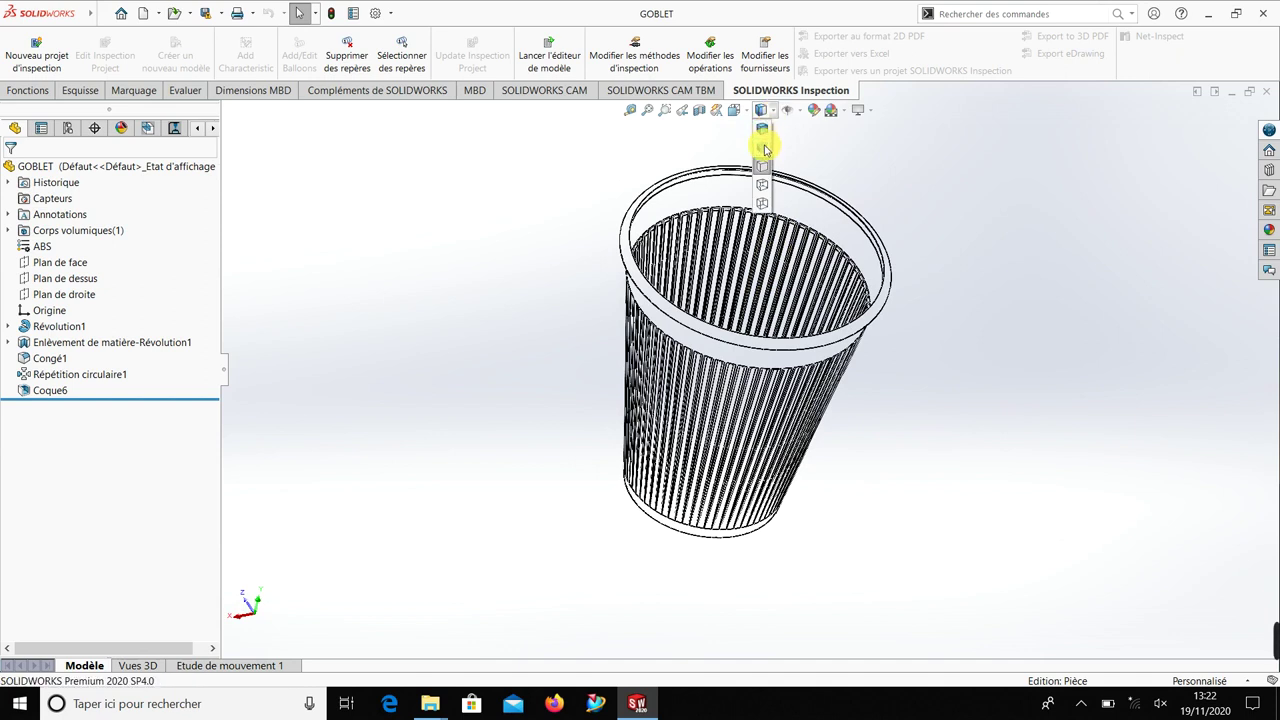
left_click(764, 148)
mouse_move(897, 229)
middle_mouse_down()
mouse_move(980, 209)
mouse_move(1008, 277)
mouse_move(994, 291)
mouse_move(1077, 377)
middle_mouse_up()
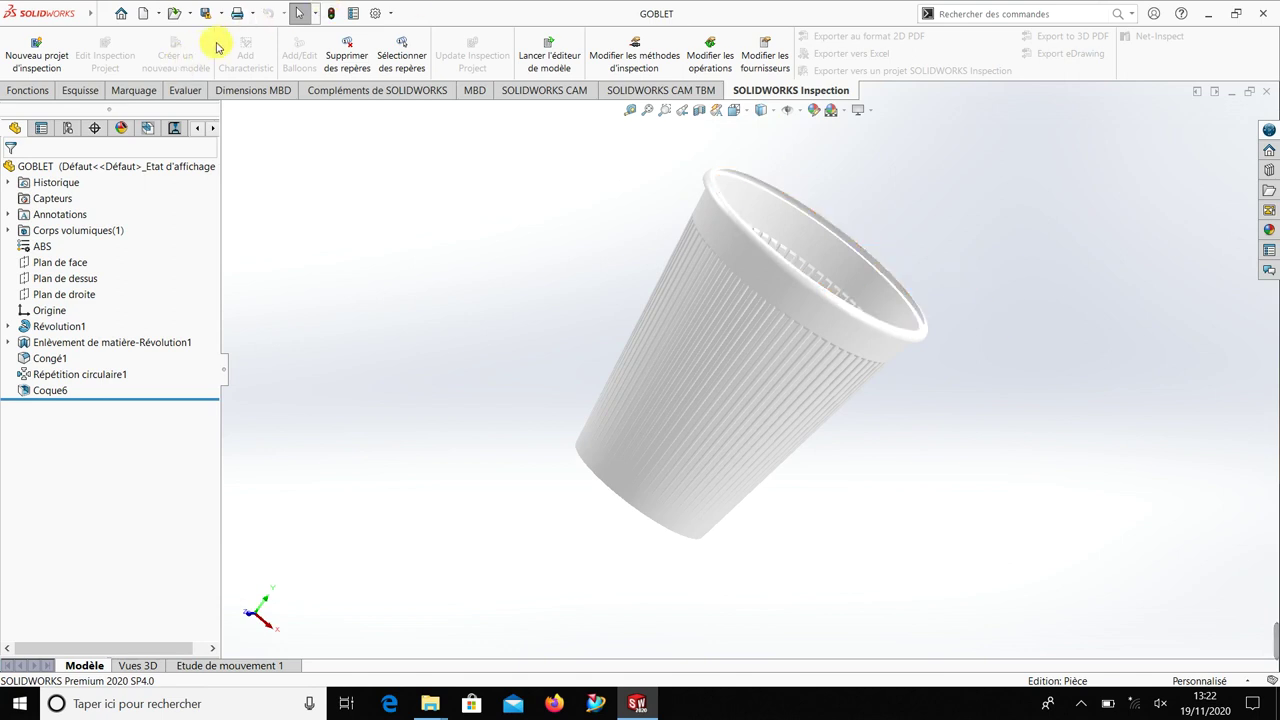
Step: Create a new part (Pièce) and begin a sketch on Plan de face
left_click(161, 14)
left_click(175, 31)
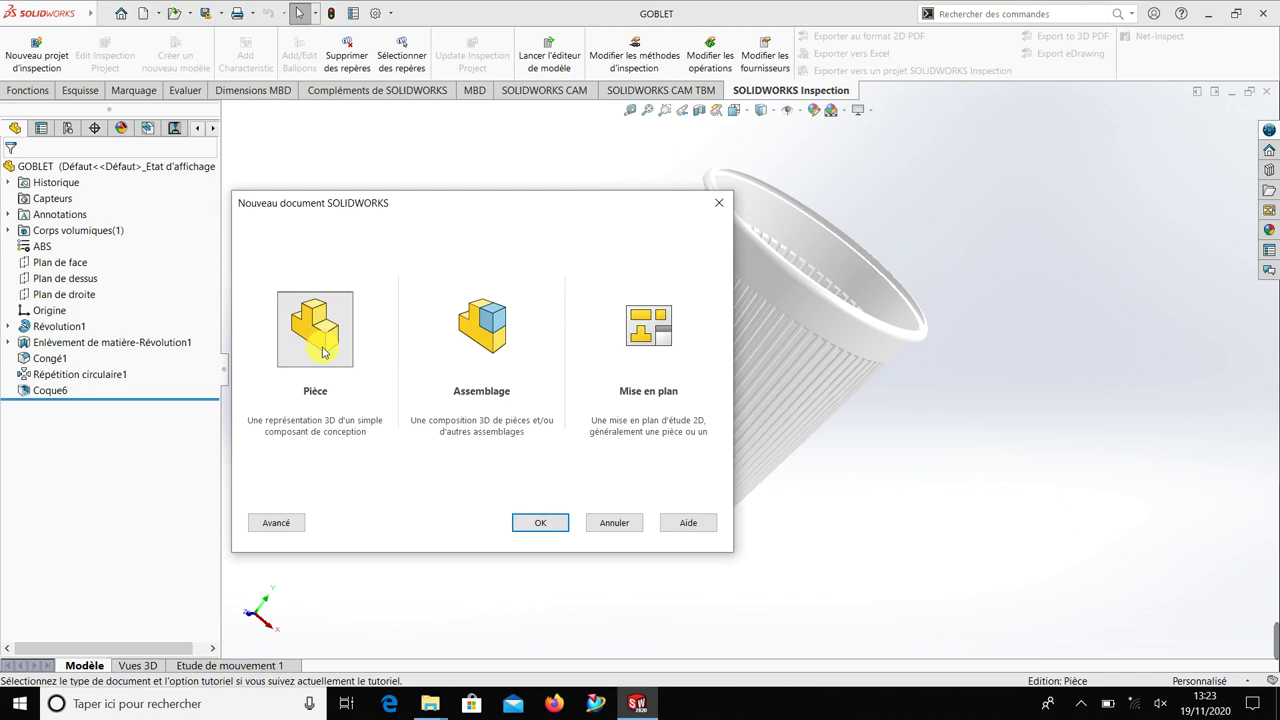
left_click(333, 342)
left_click(530, 520)
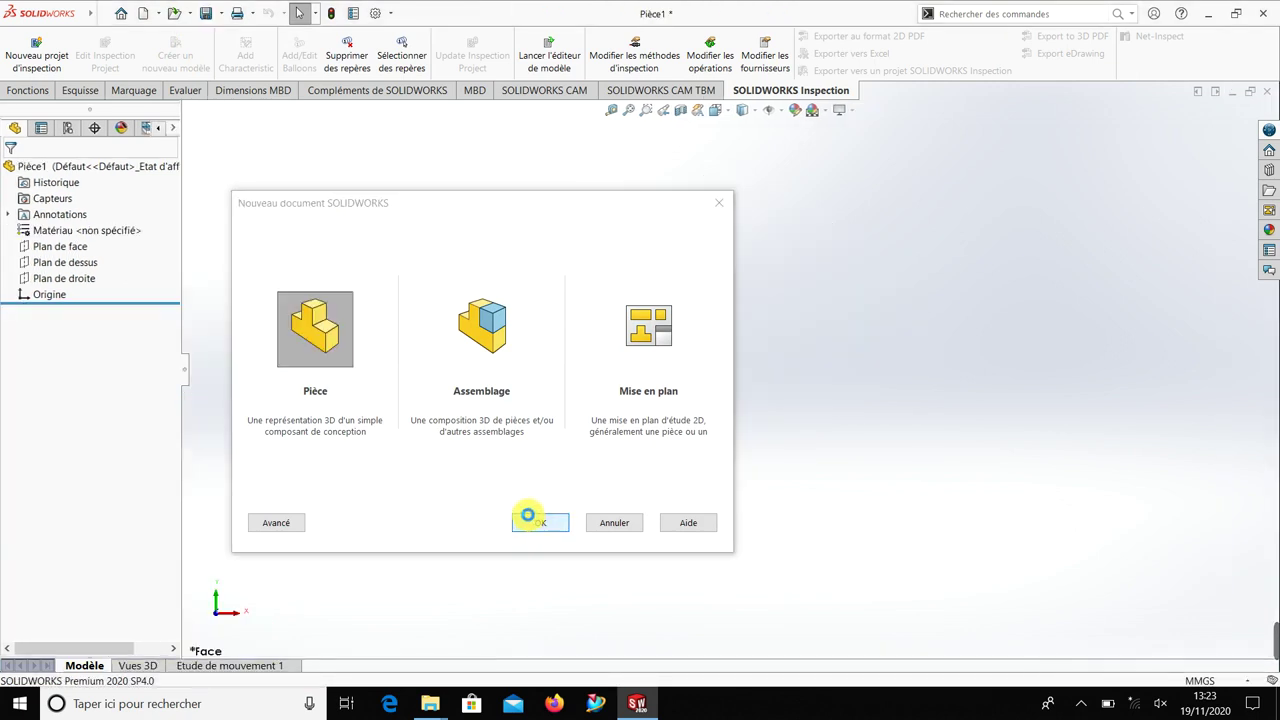
left_click(60, 246)
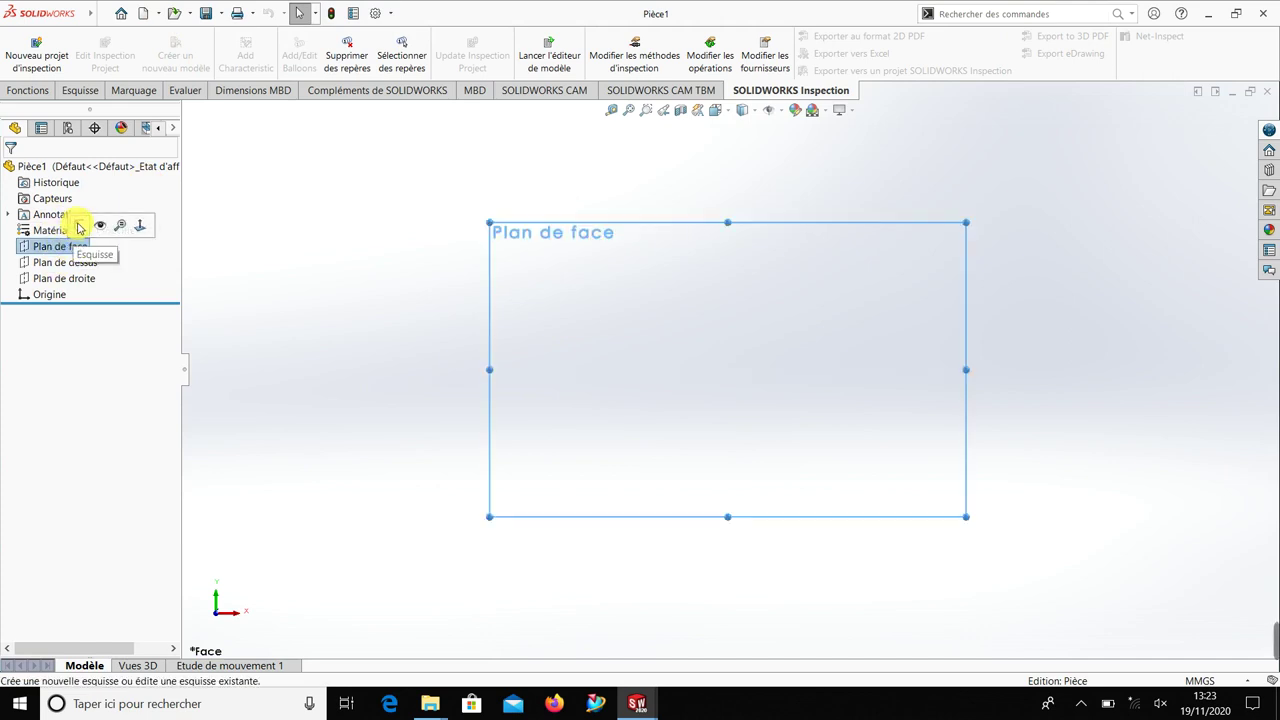
left_click(80, 227)
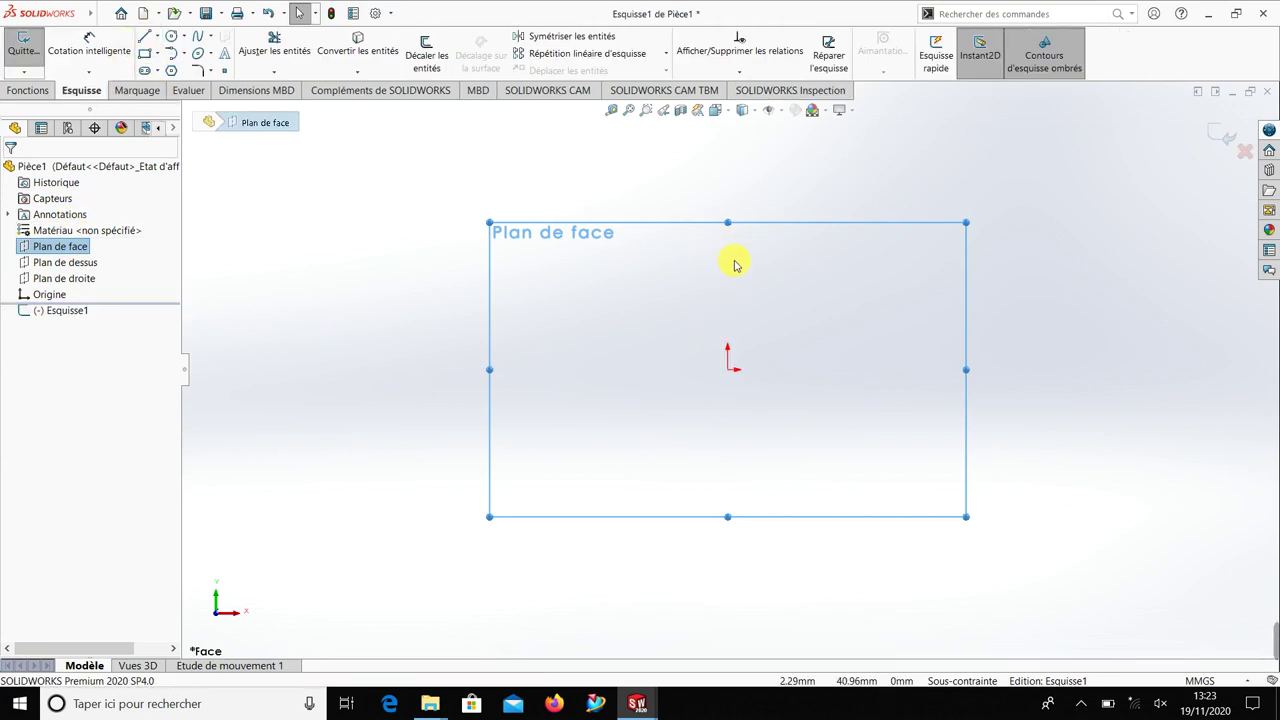
Step: Draw a connected vertical line, horizontal base line and outward-slanting wall line
left_click(145, 37)
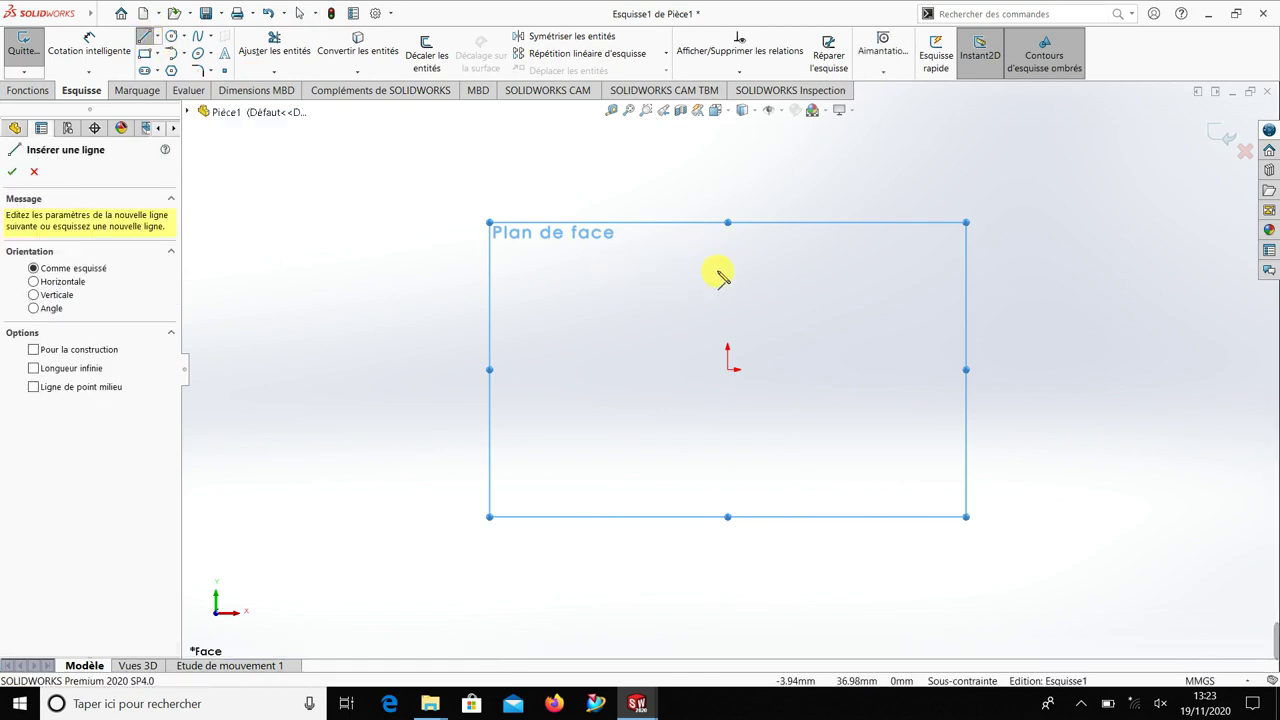
left_click(723, 240)
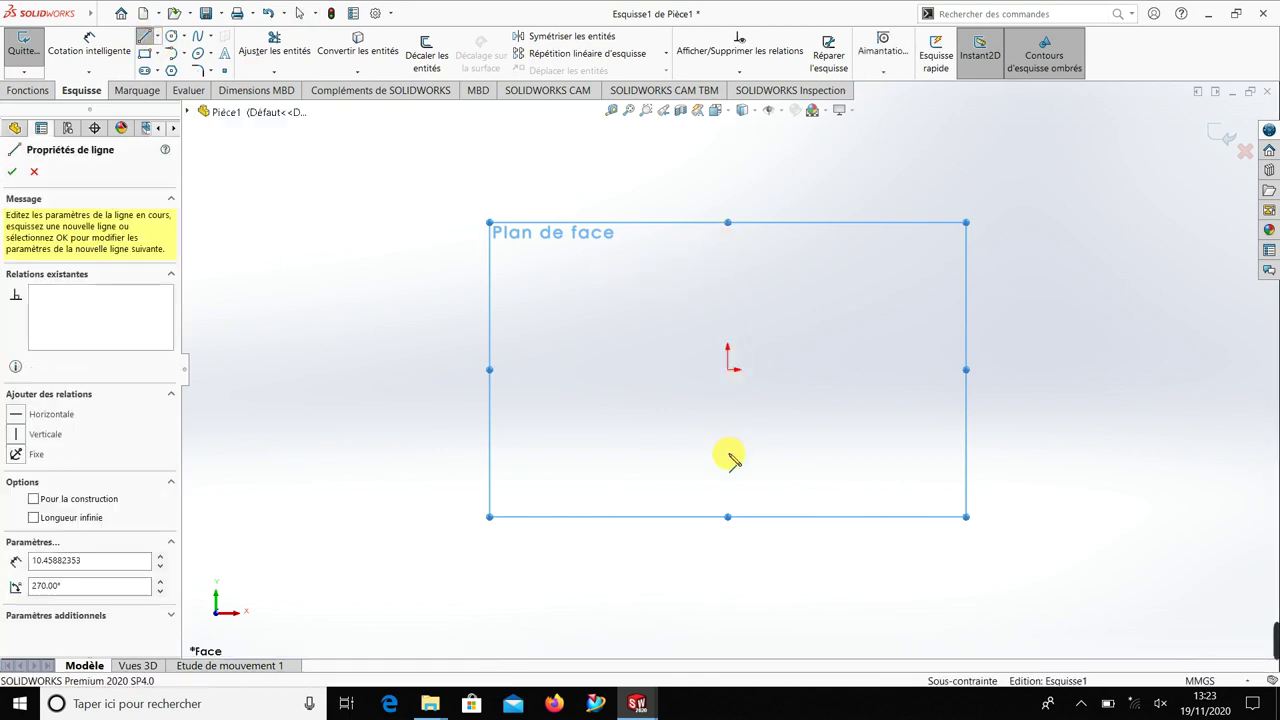
left_click(723, 517)
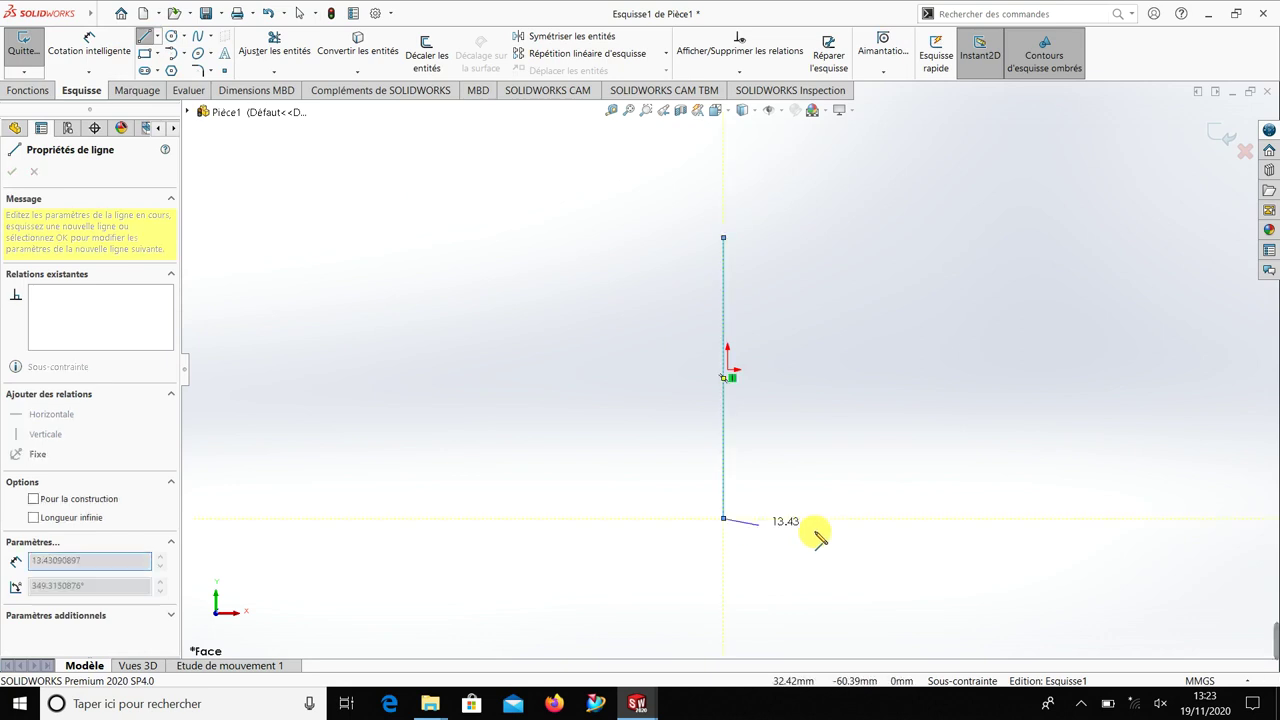
left_click(882, 518)
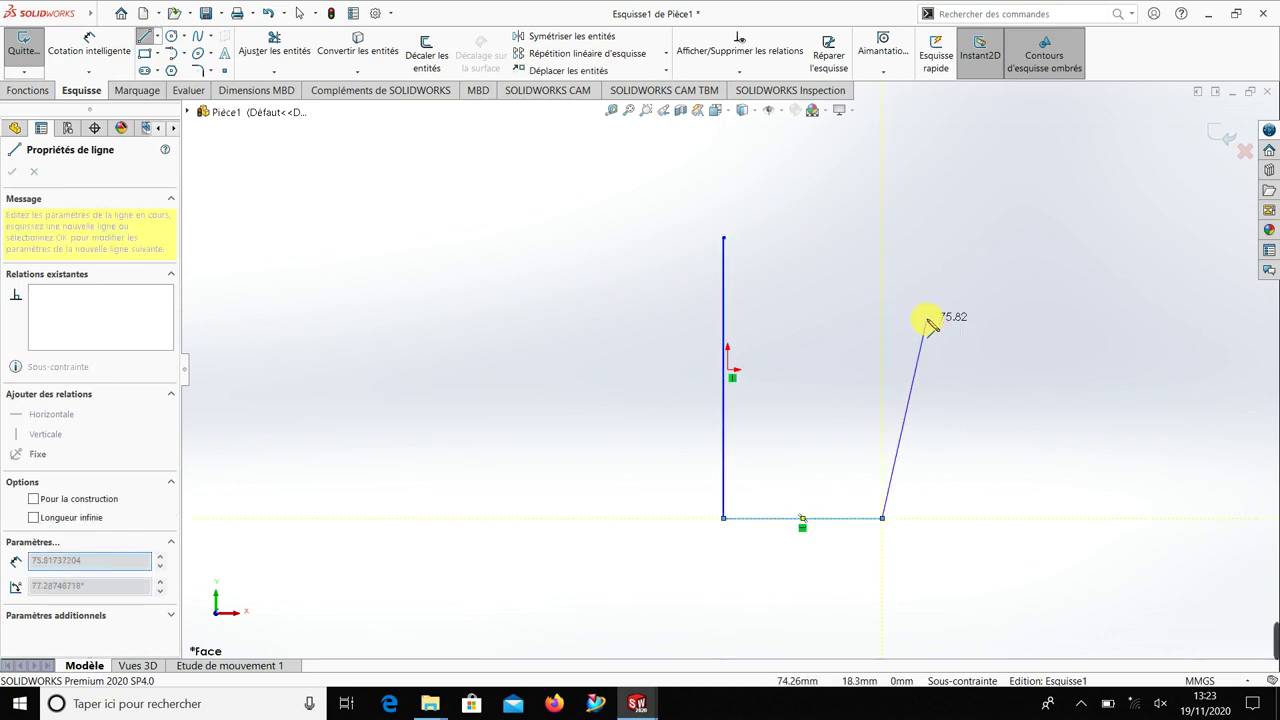
left_click(958, 253)
key("Escape")
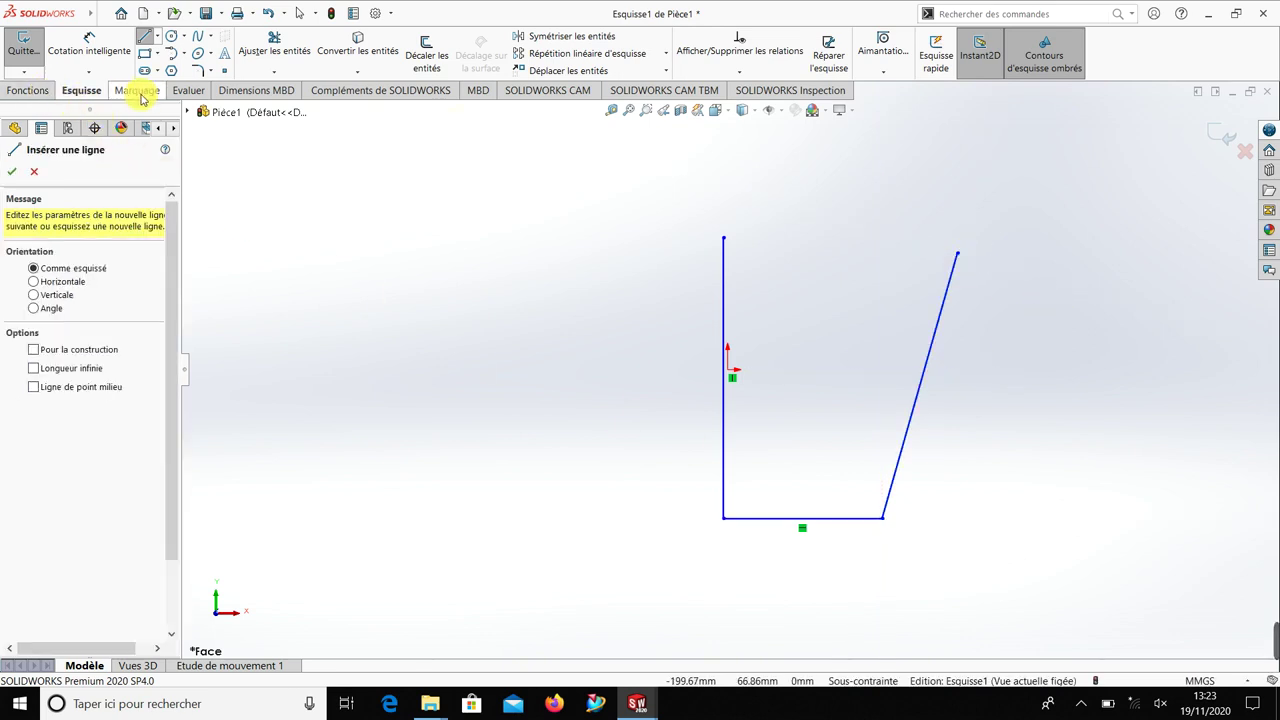
left_click(78, 53)
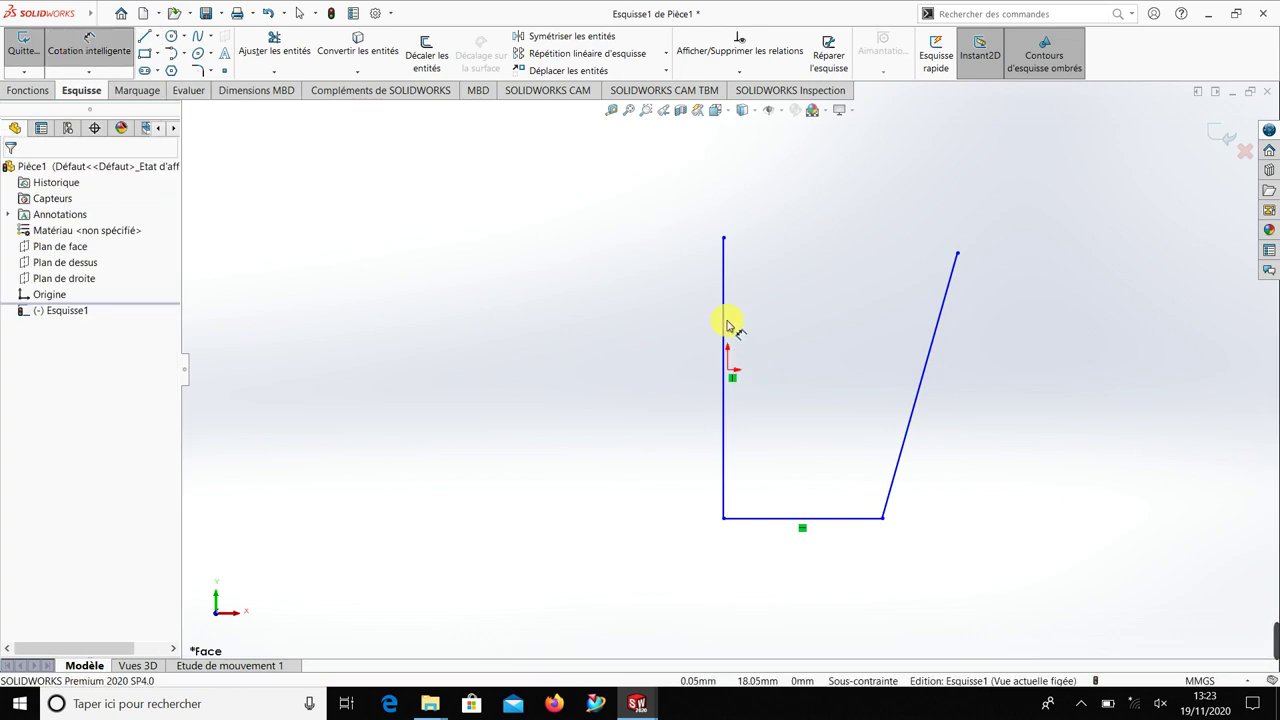
Step: Dimension the vertical axis line and set the base line to 21 mm (entered as 42/2)
left_click(702, 372)
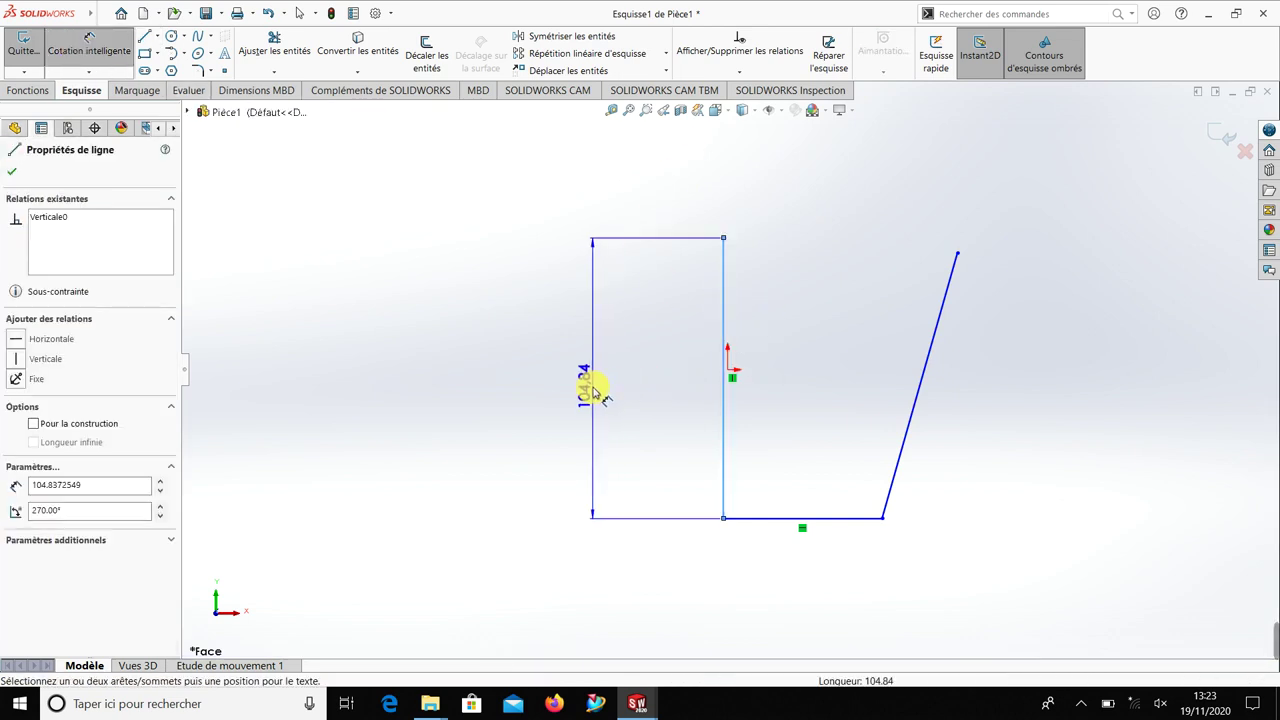
left_click(595, 400)
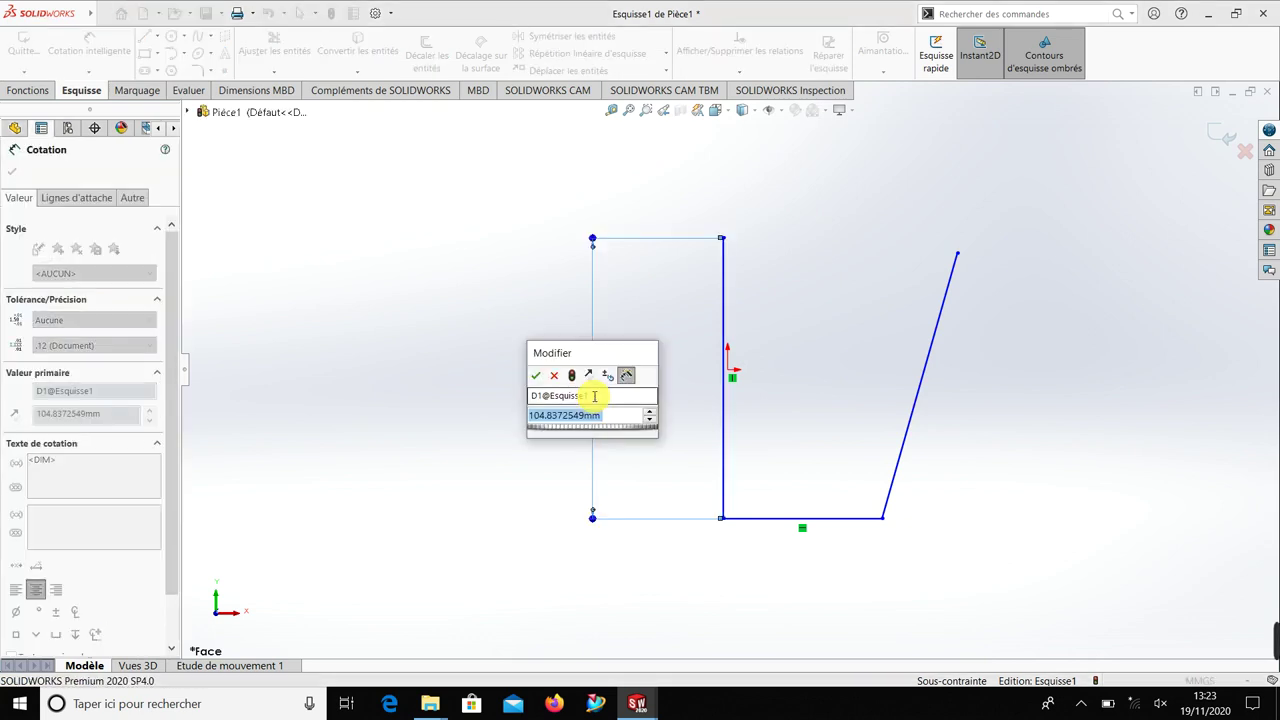
type("80")
key("Return")
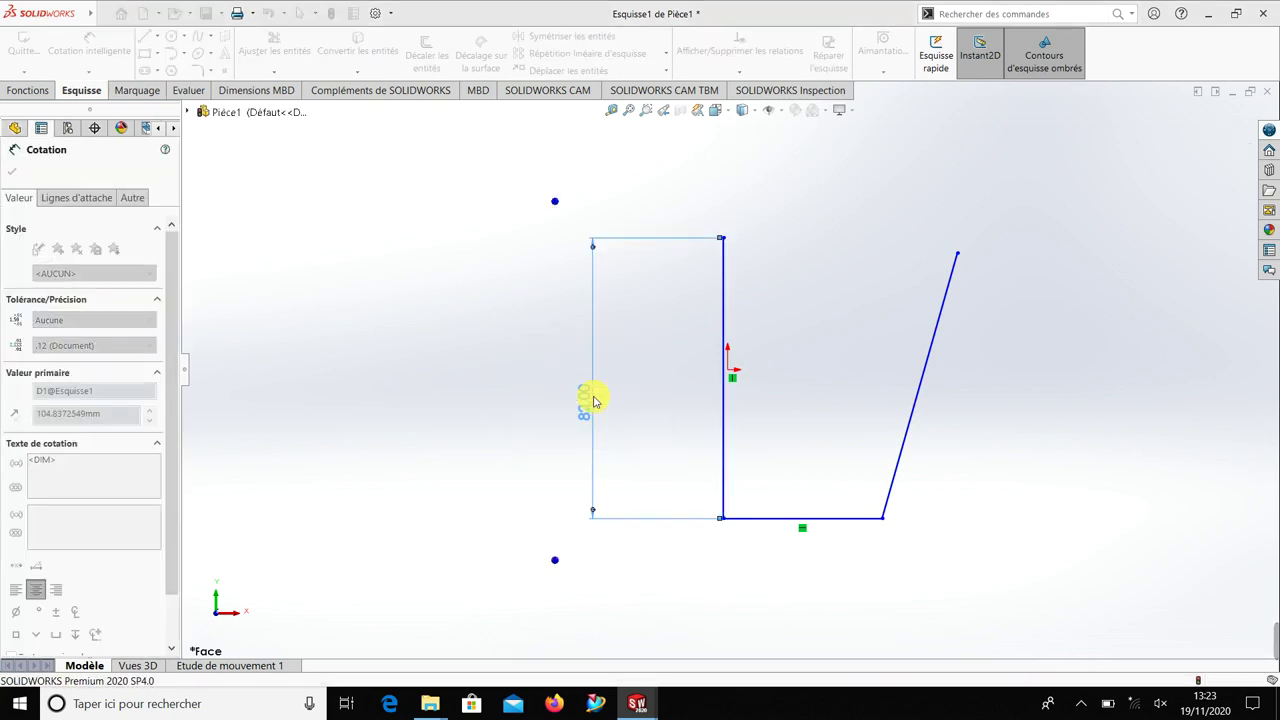
left_click(530, 420)
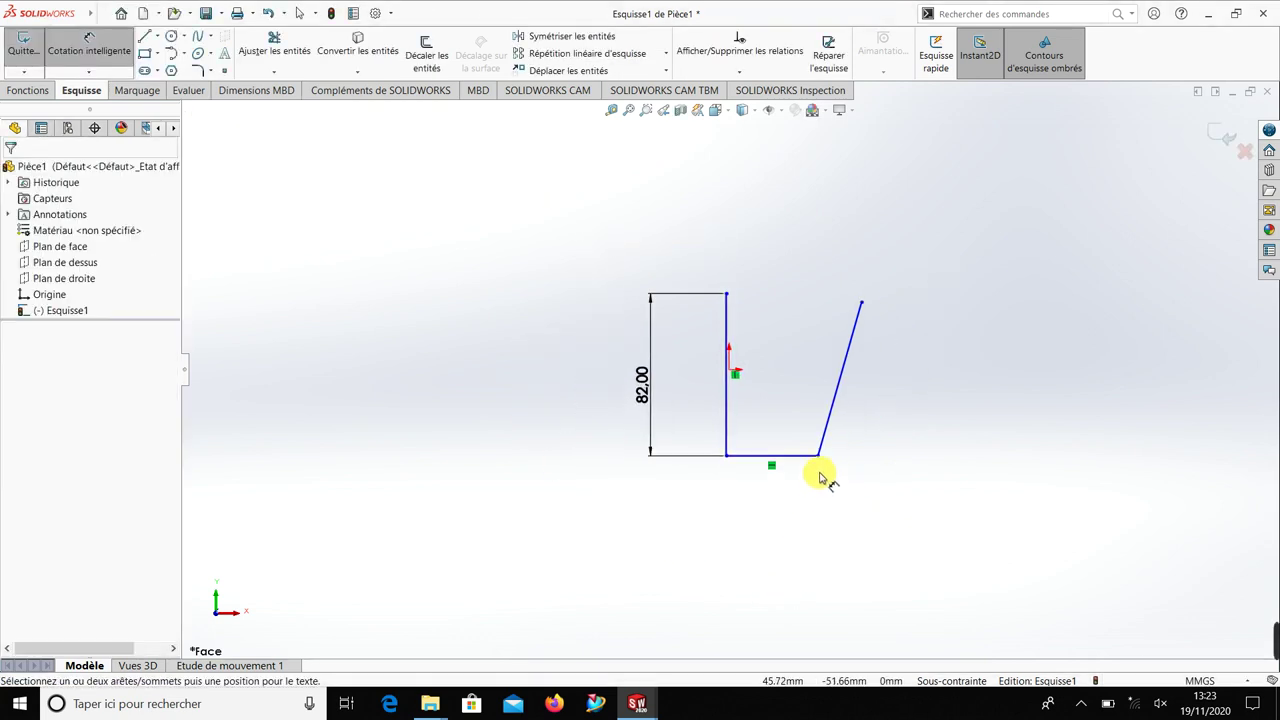
scroll(800, 470, "down", 3)
left_click(694, 353)
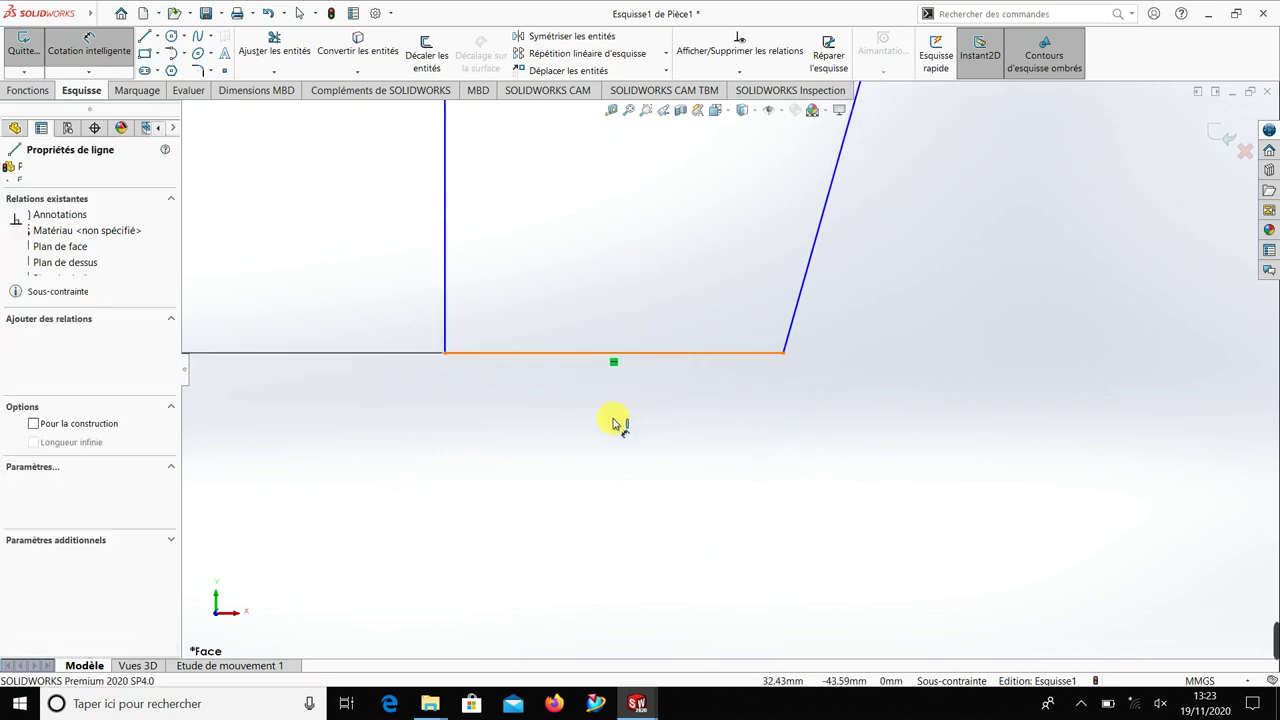
left_click(601, 428)
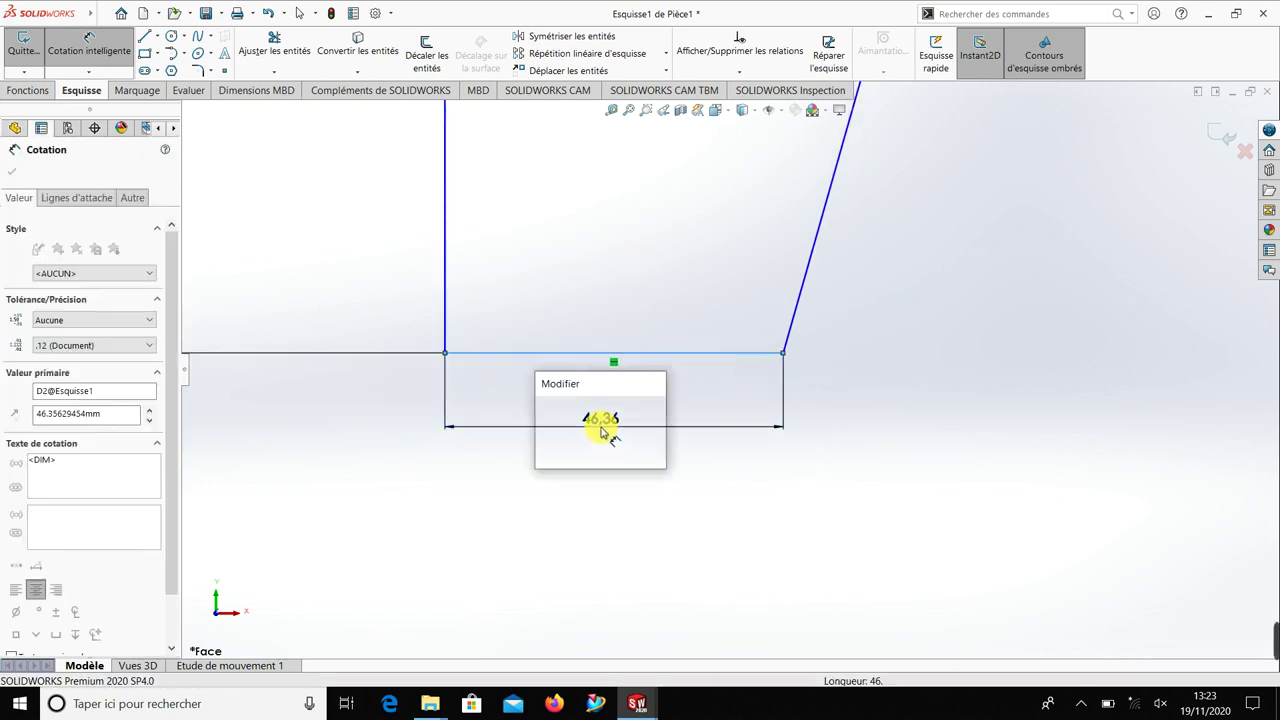
type("4")
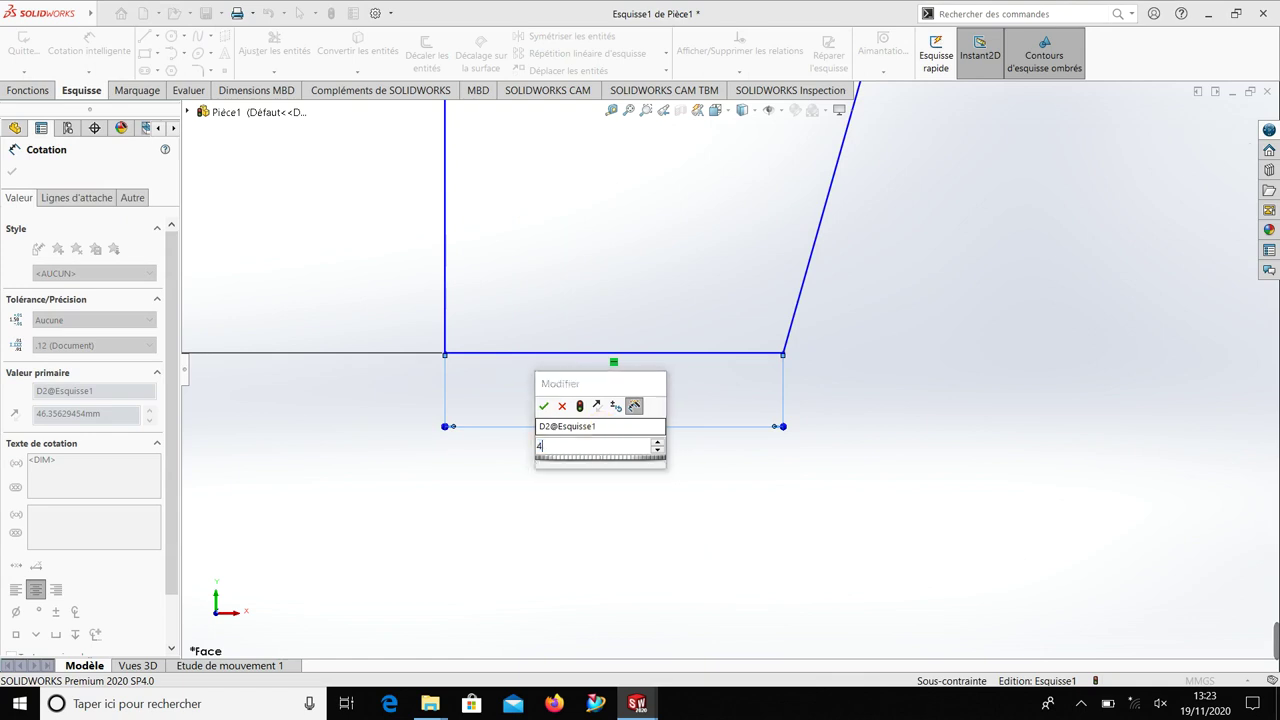
type("2/2")
left_click(600, 426)
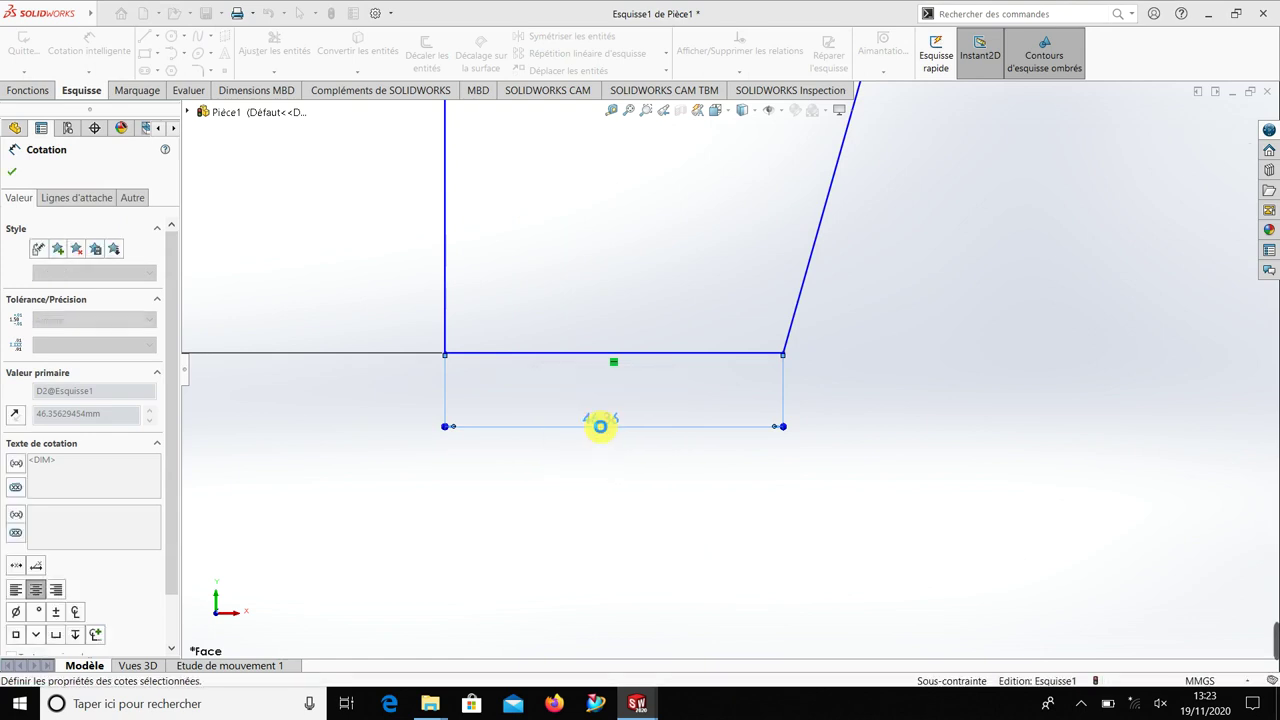
left_click(641, 455)
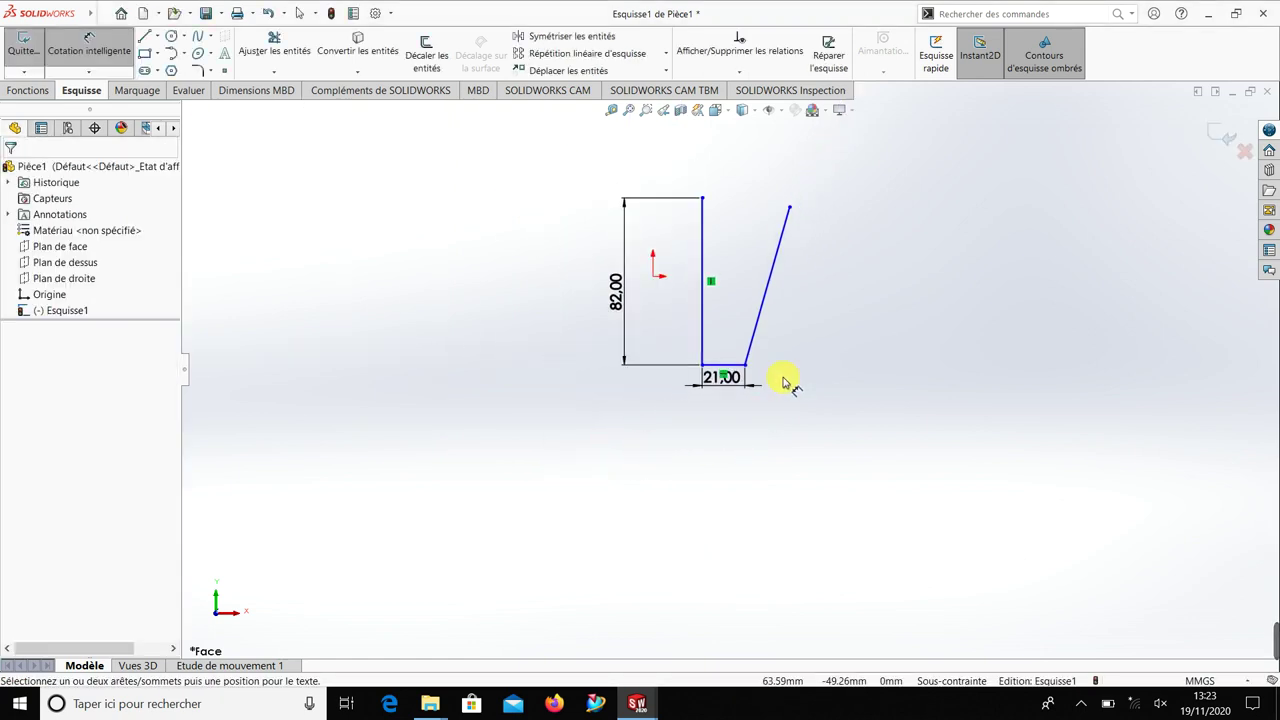
scroll(775, 372, "down", 3)
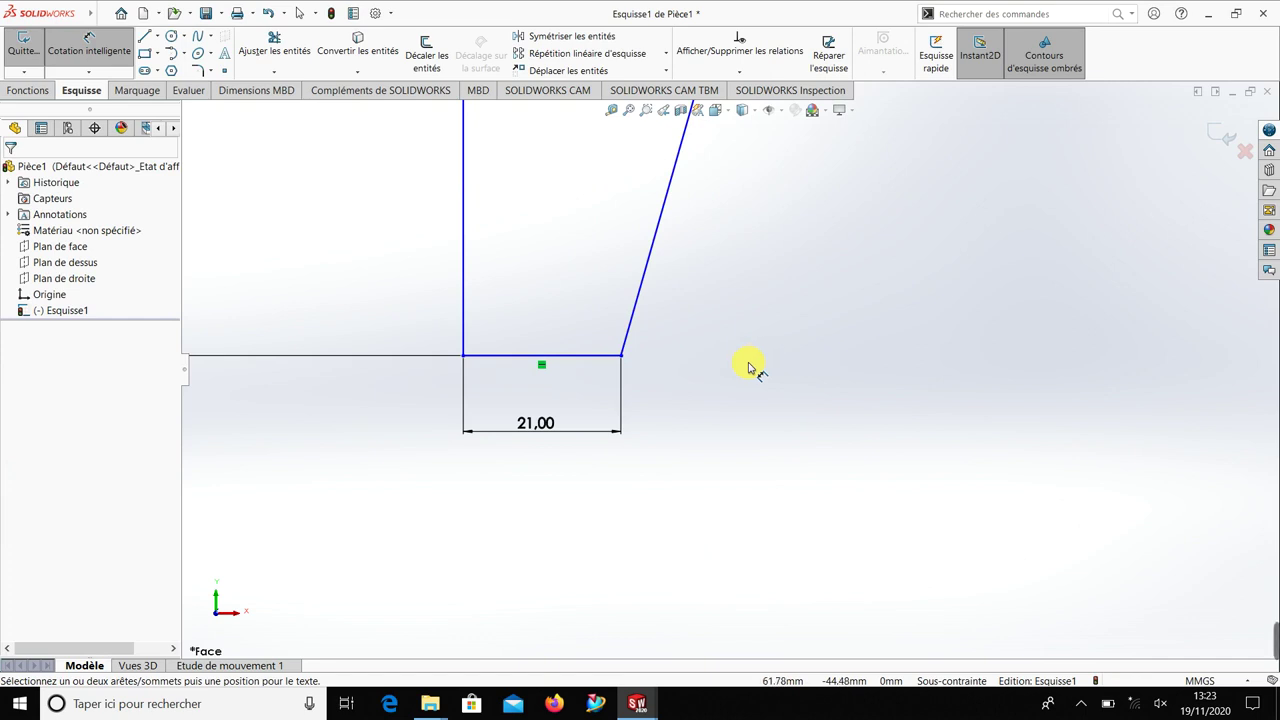
scroll(750, 368, "down", 2)
Step: Set the angle between the slanted wall and the base to 99.69°
left_click(567, 324)
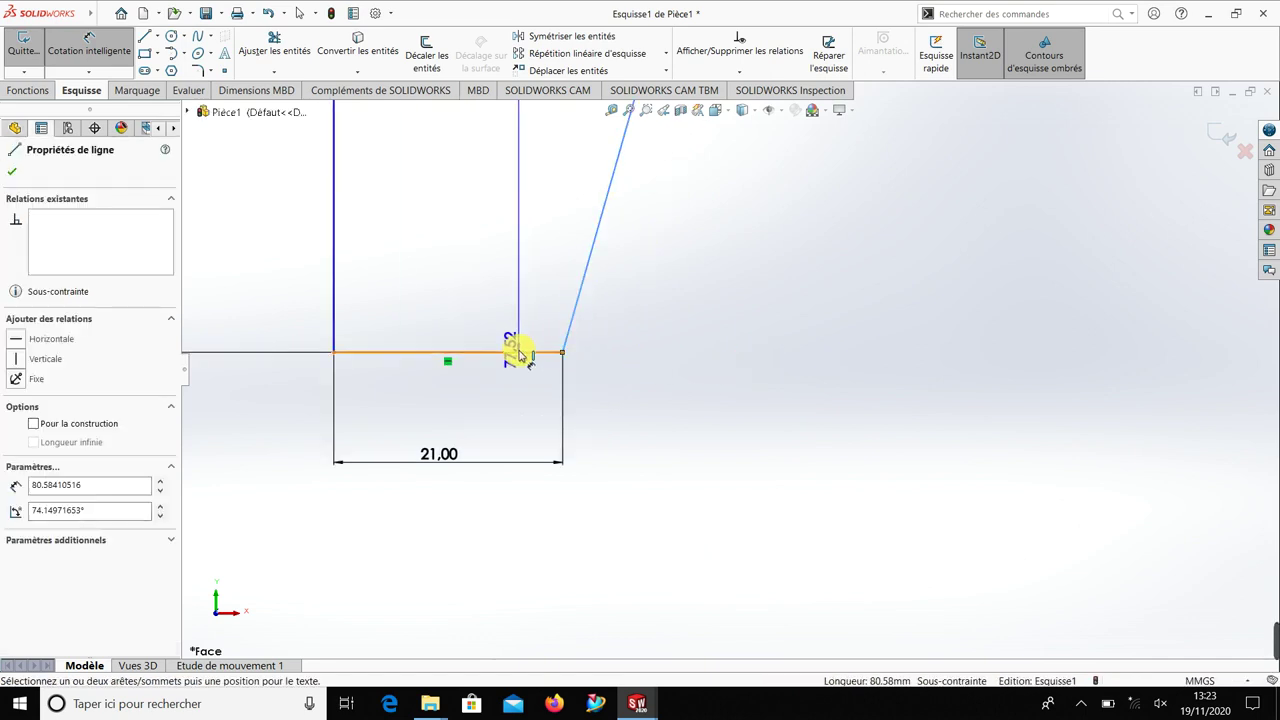
left_click(519, 352)
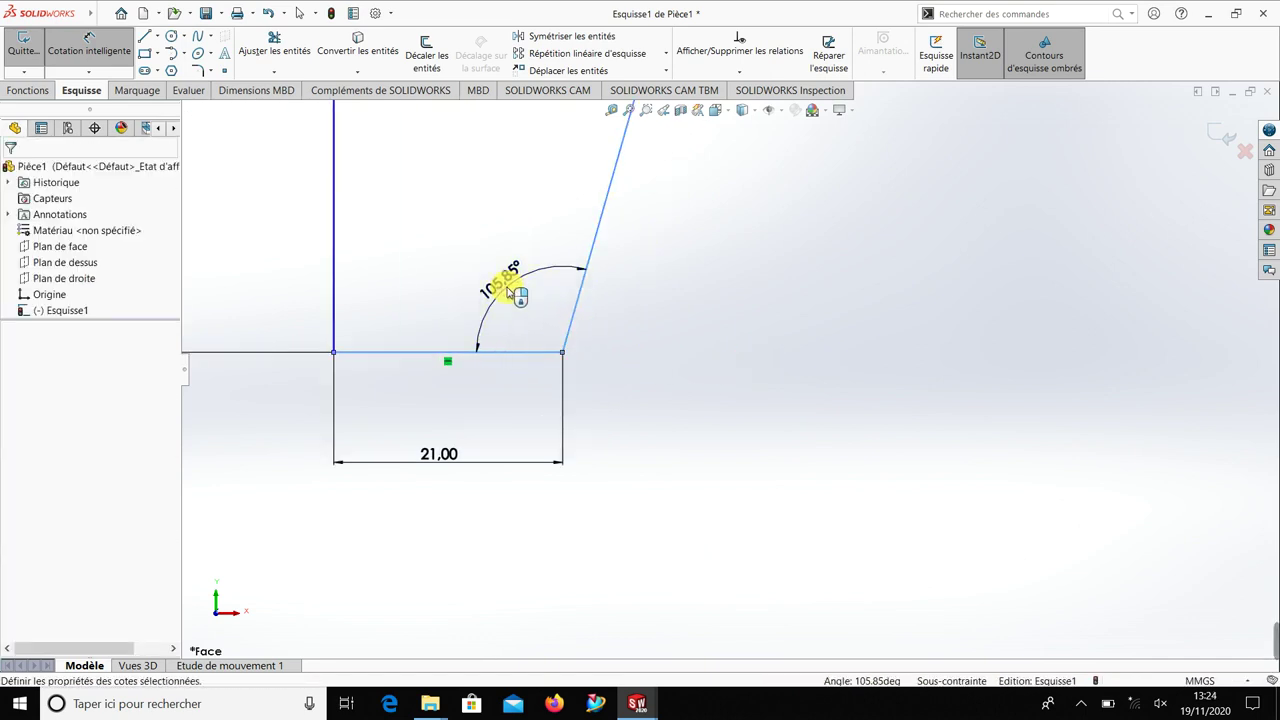
left_click(519, 292)
type("99.69")
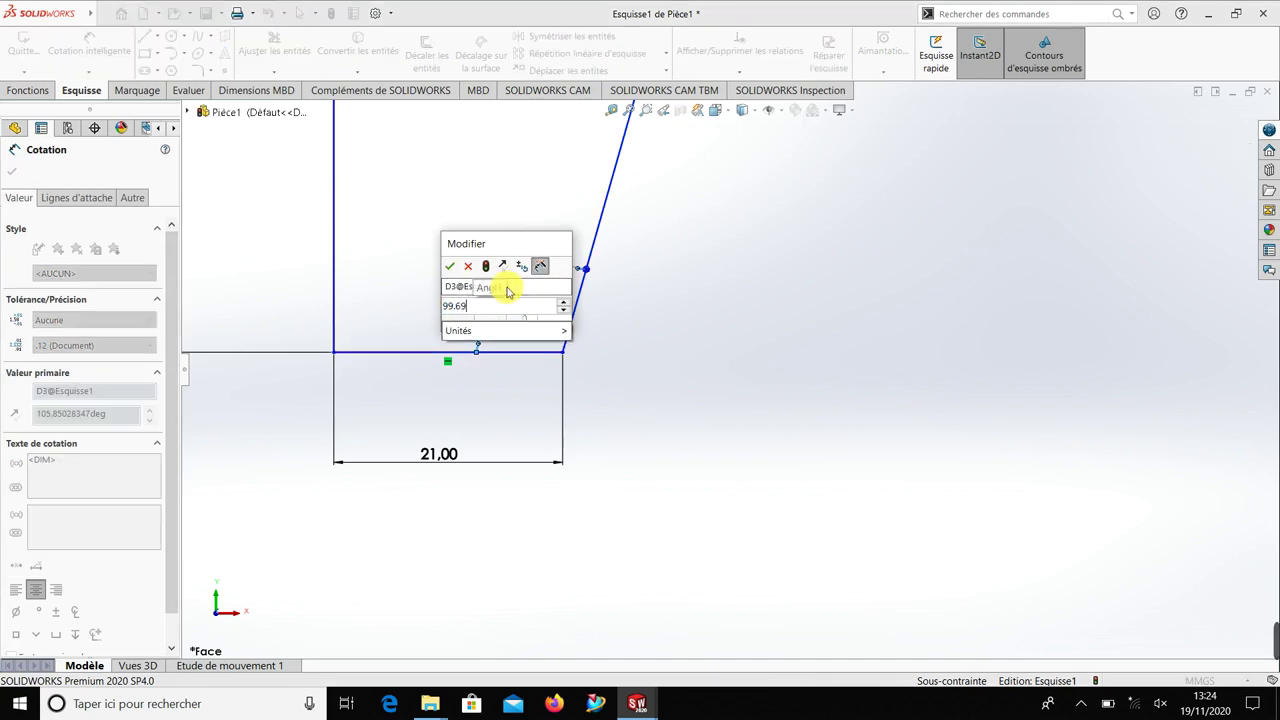
key("Return")
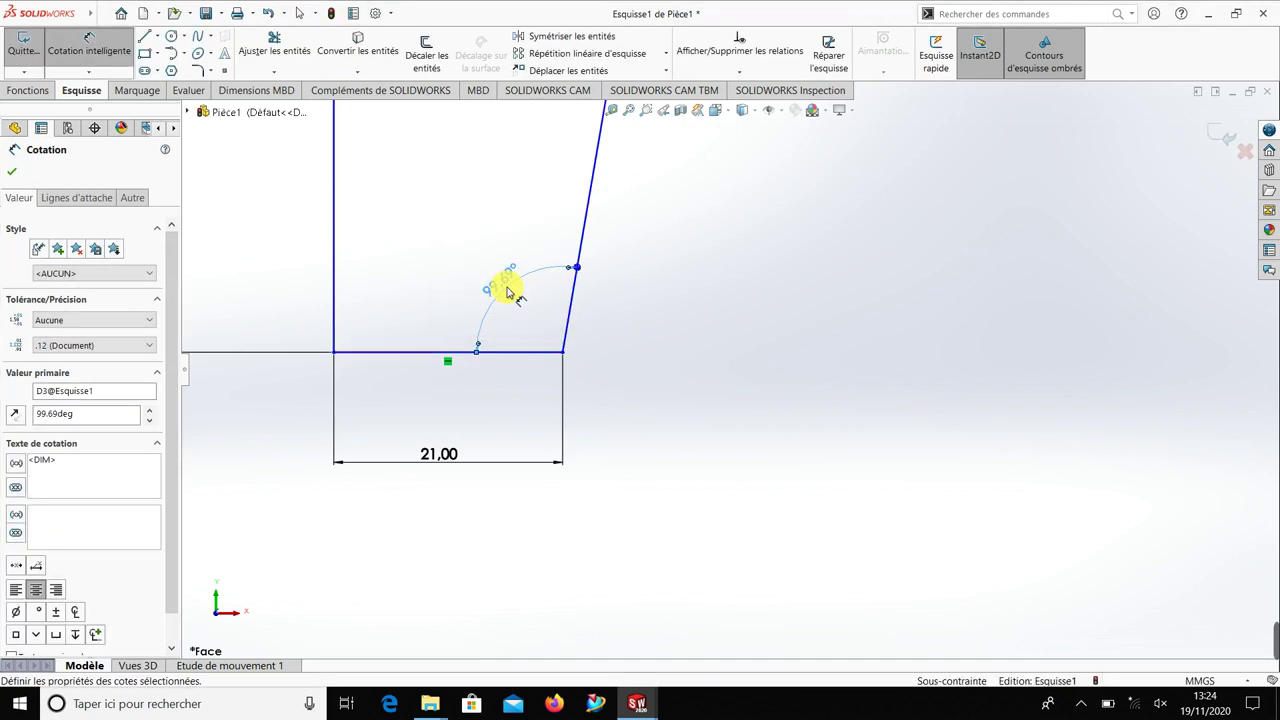
key("f")
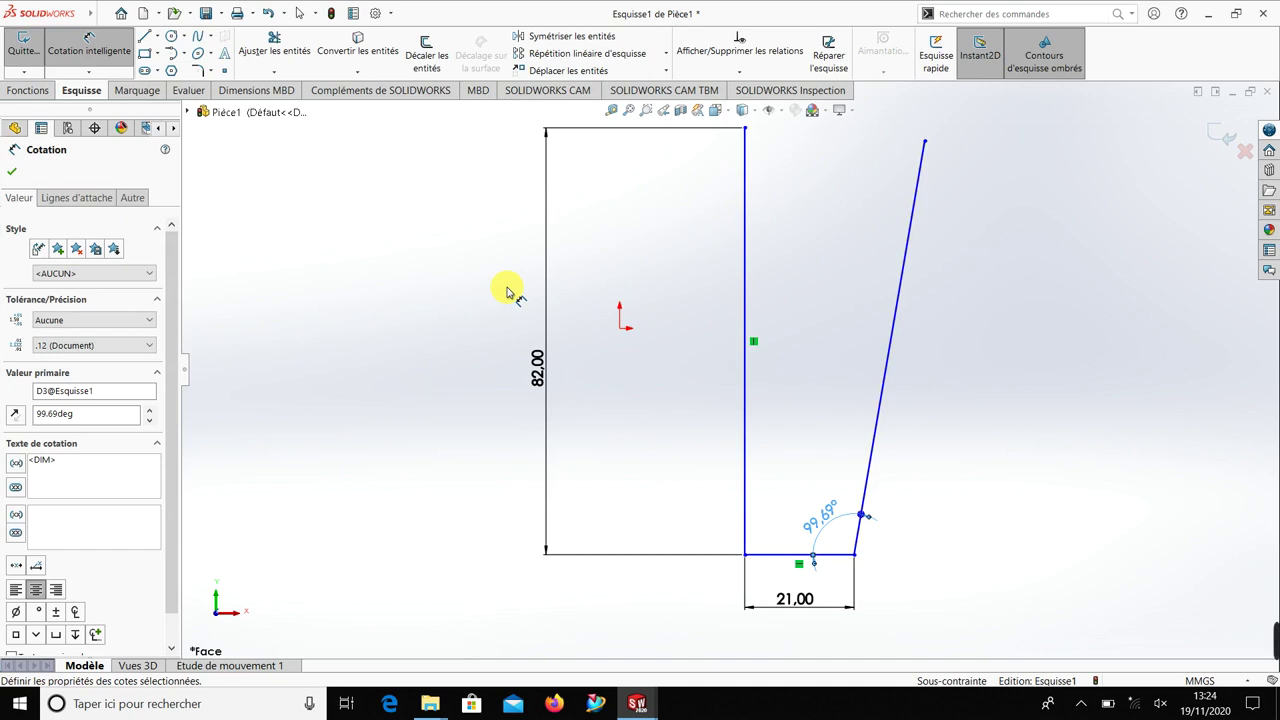
Step: Add an 87 mm vertical height dimension between the slanted wall's endpoints
left_click(925, 142)
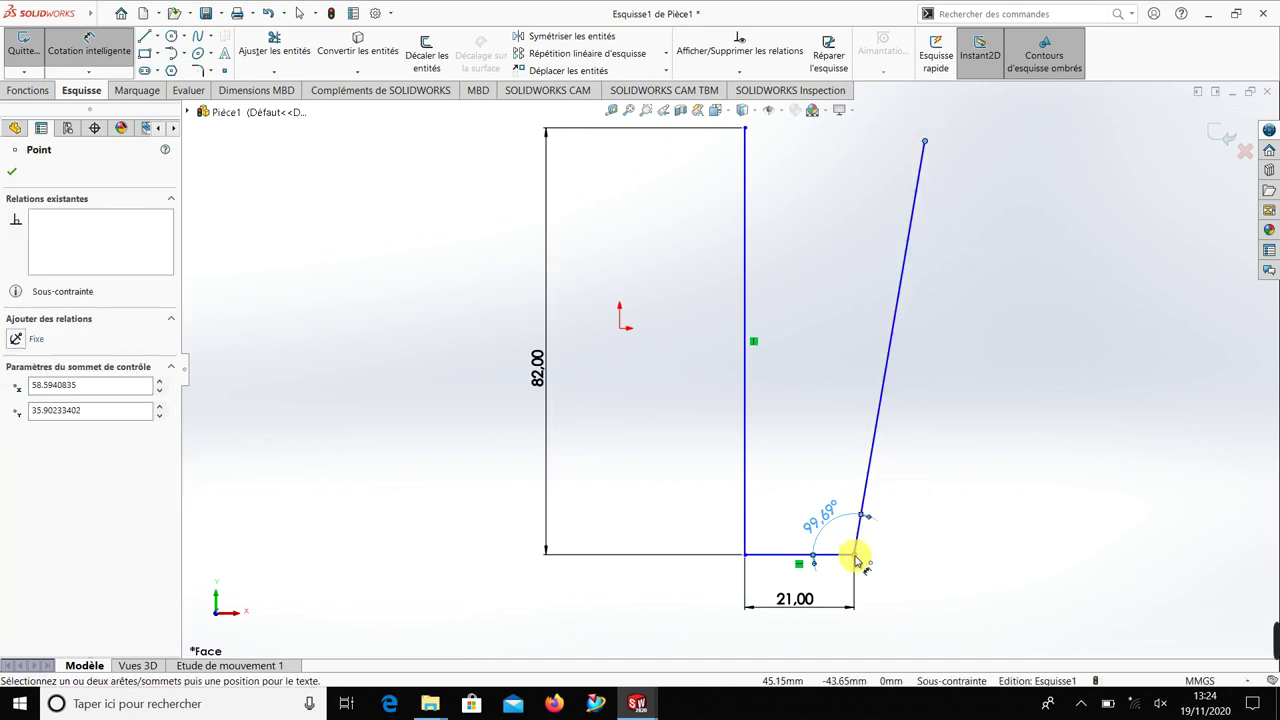
left_click(855, 555)
left_click(1010, 360)
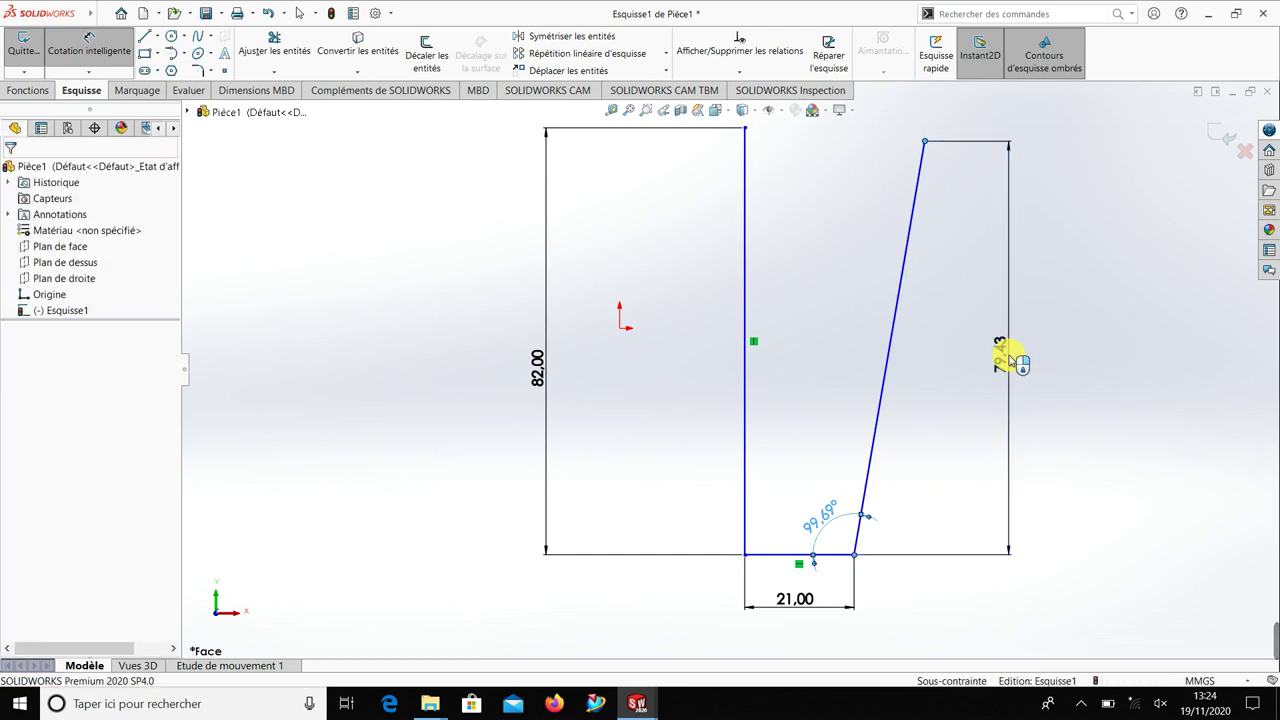
type("87")
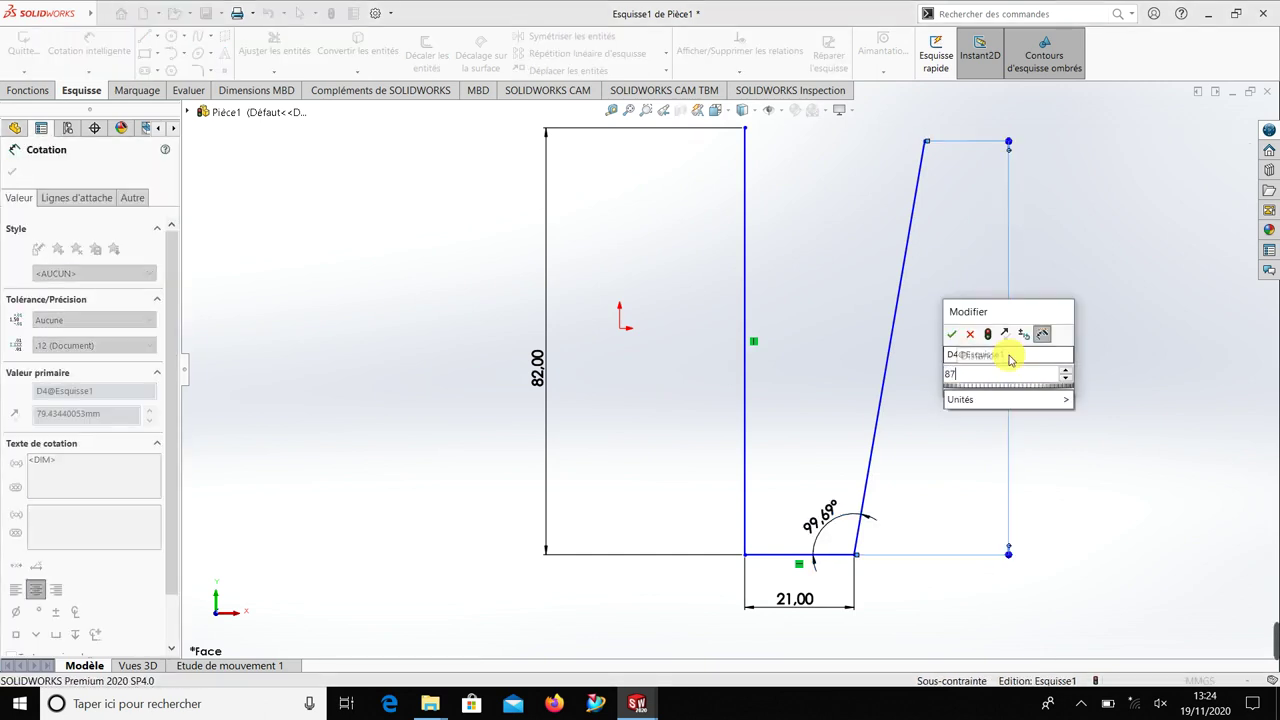
key("Return")
key("z")
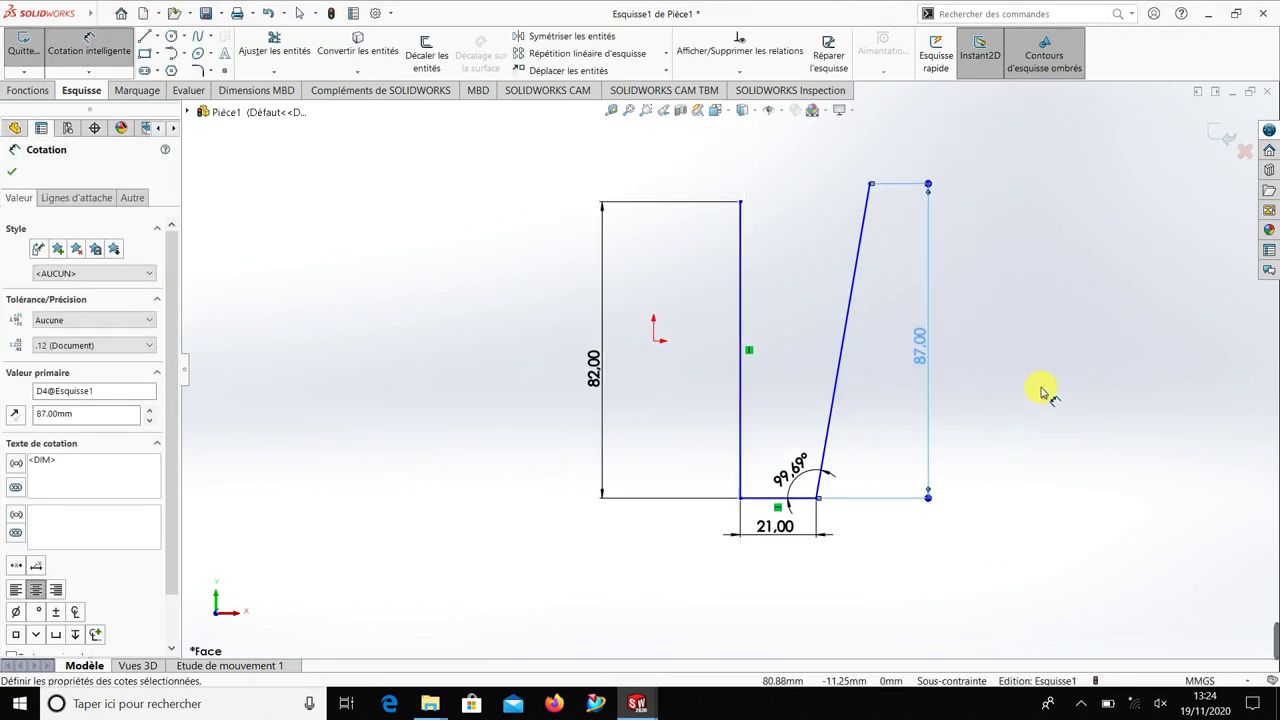
left_click(1040, 343)
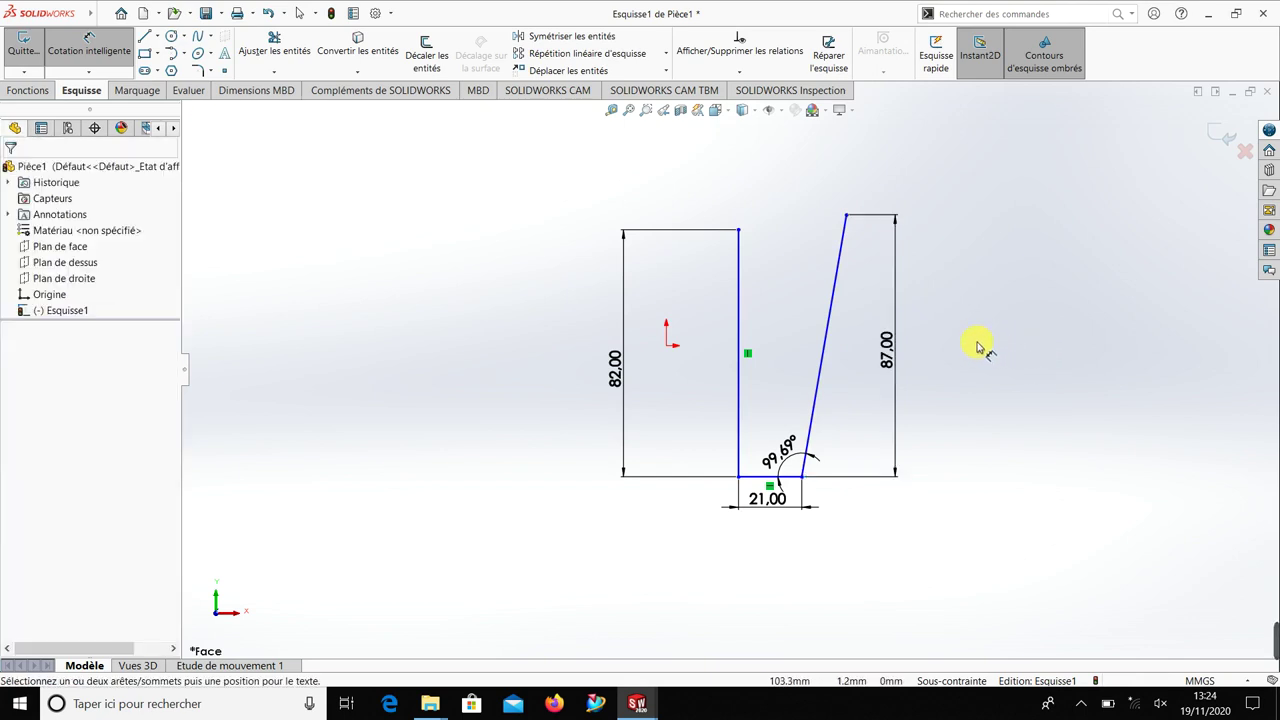
Step: Change the wall height dimension from 87 to 80 mm
scroll(914, 349, "down", 2)
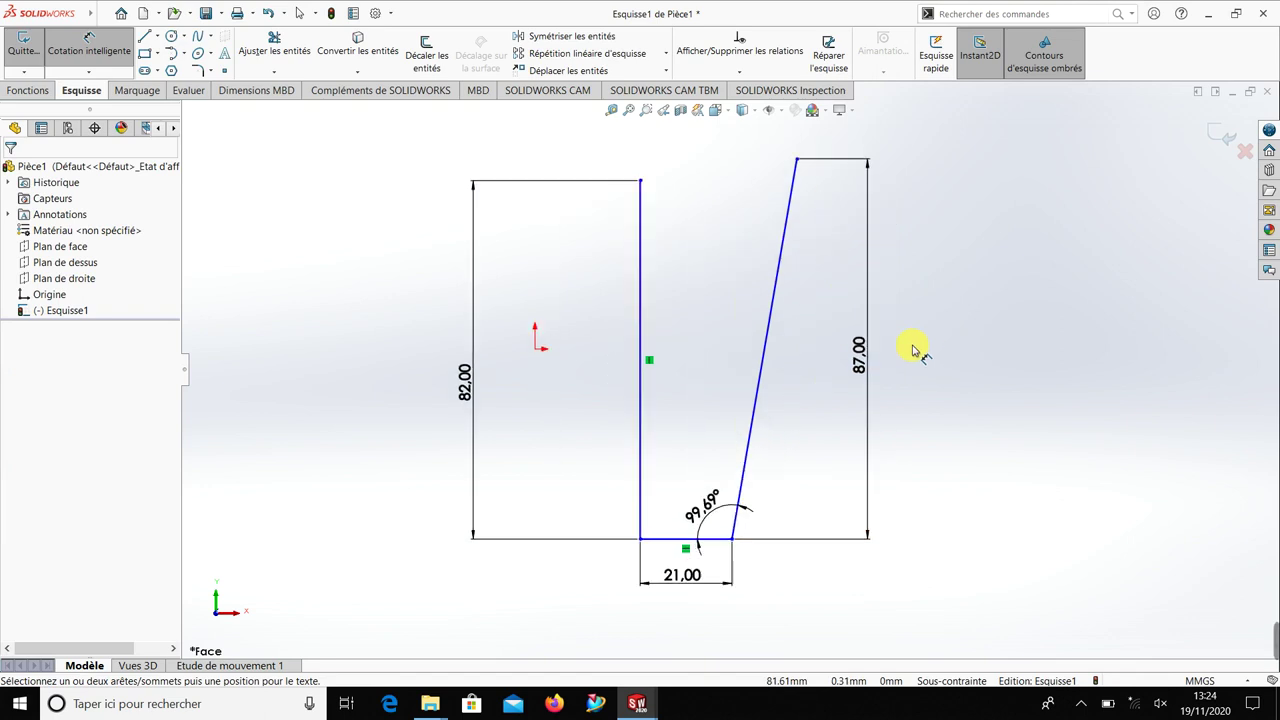
left_click(860, 364)
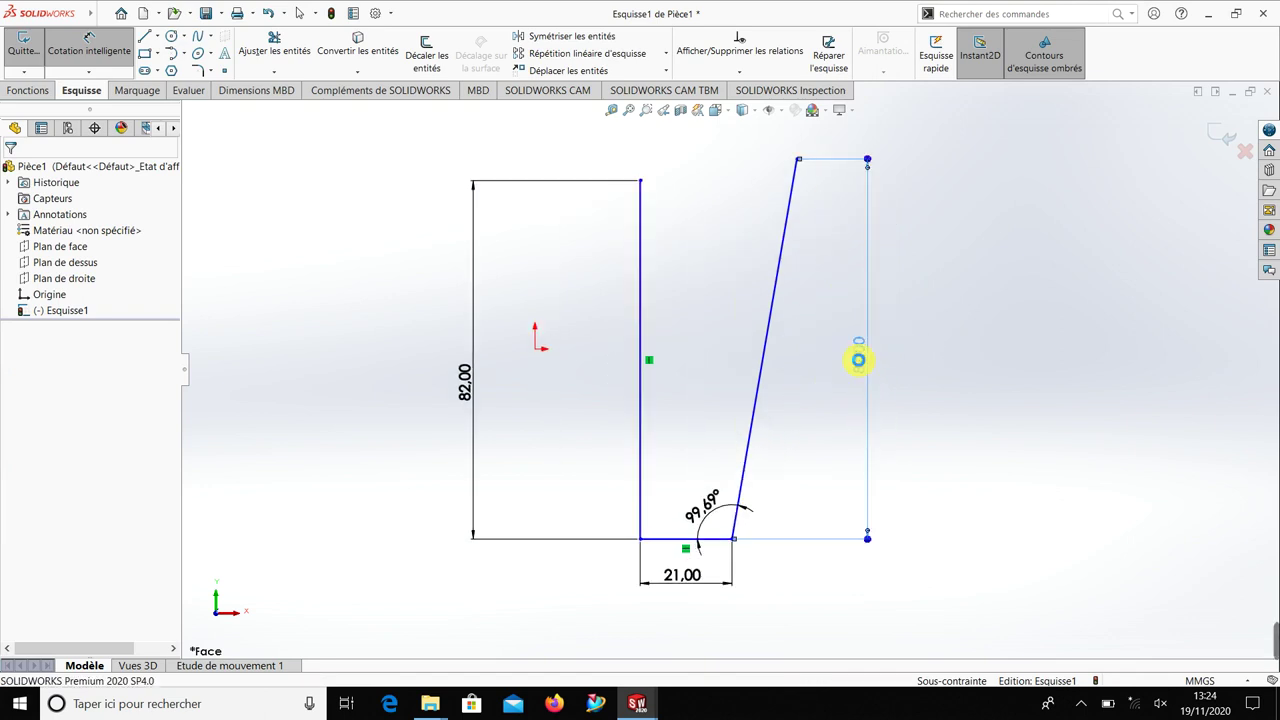
double_click(858, 360)
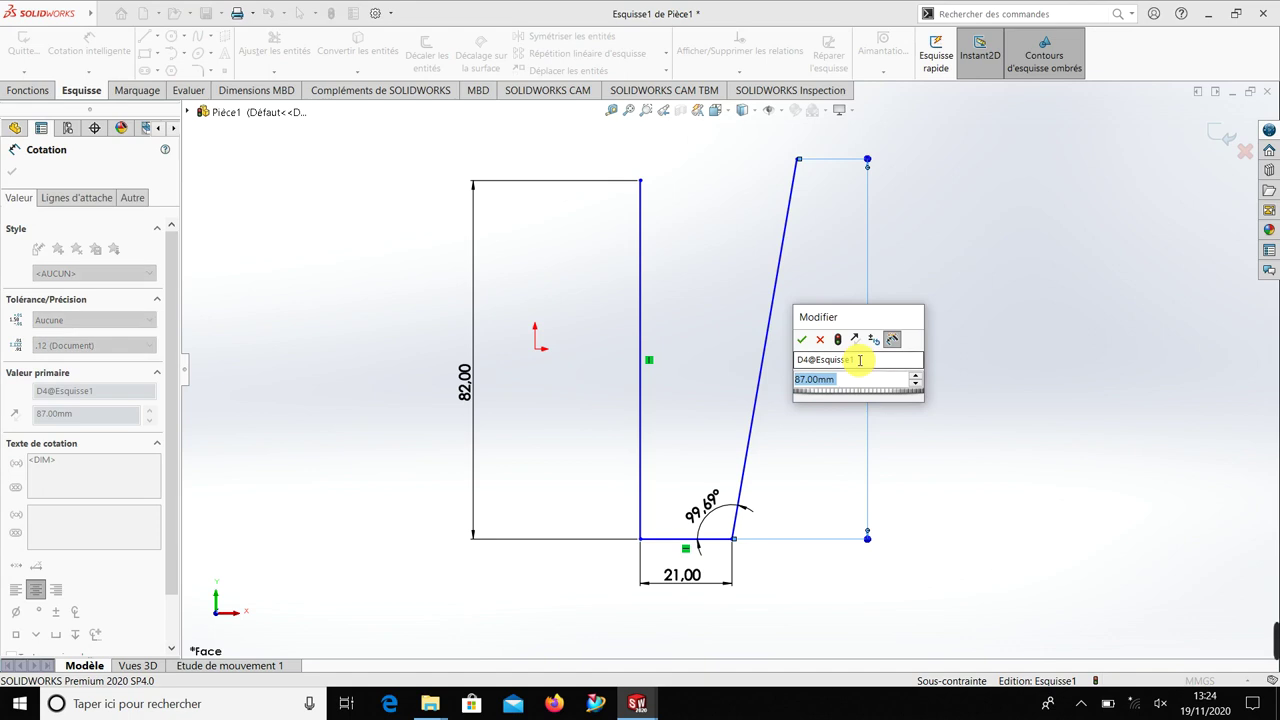
type("80")
key("Return")
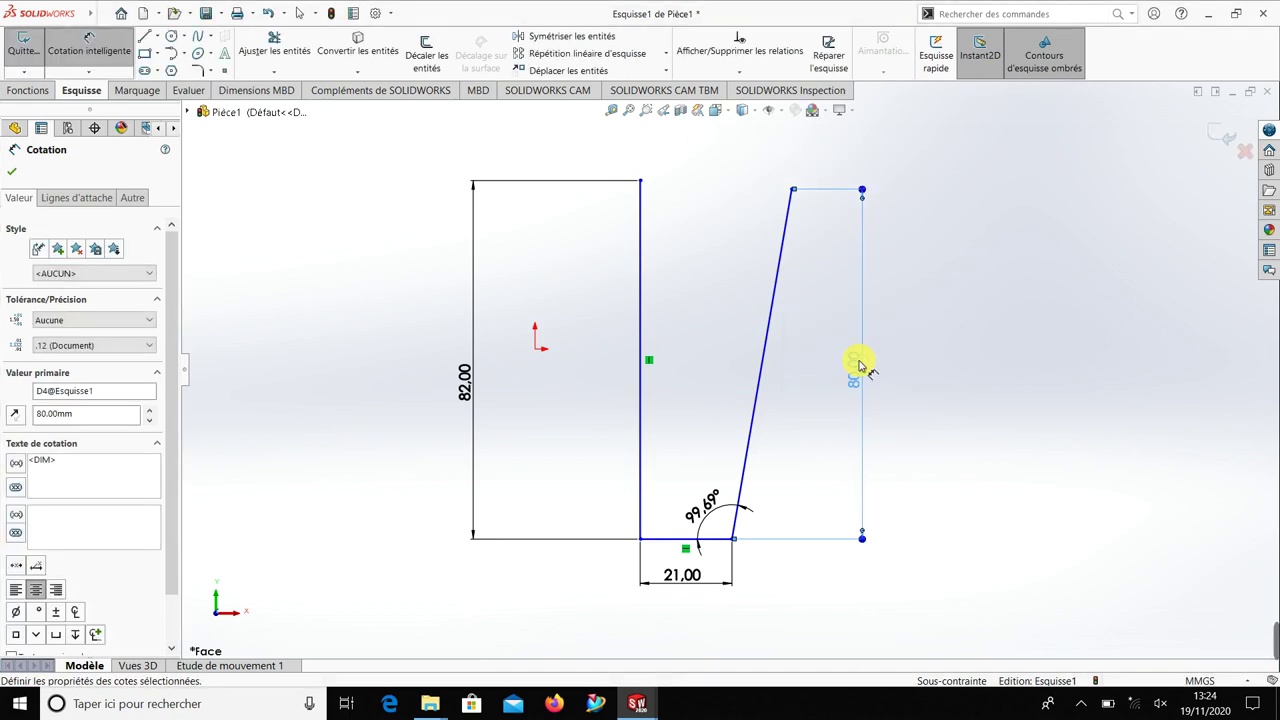
left_click(929, 334)
scroll(800, 195, "down", 3)
Step: Draw a horizontal top line from the vertical axis's top end across past the slanted wall
right_click_drag(1028, 198, 960, 198)
left_click(518, 214)
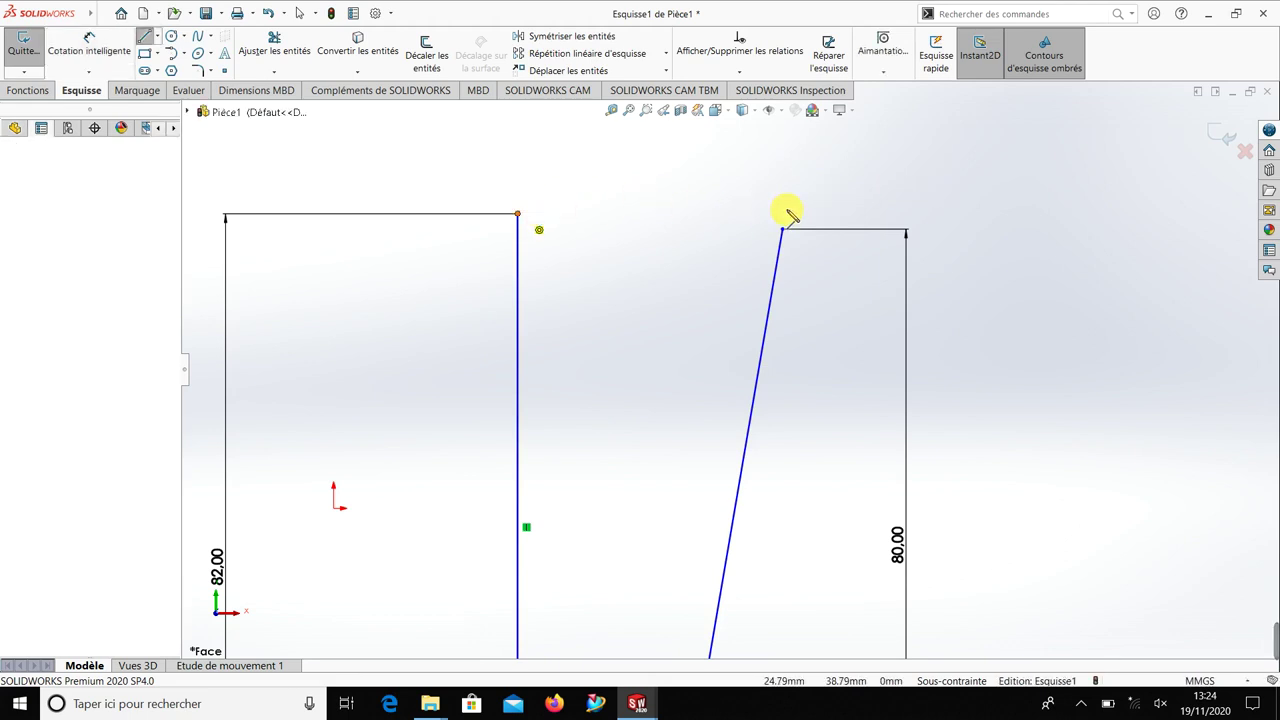
left_click(900, 222)
key("Escape")
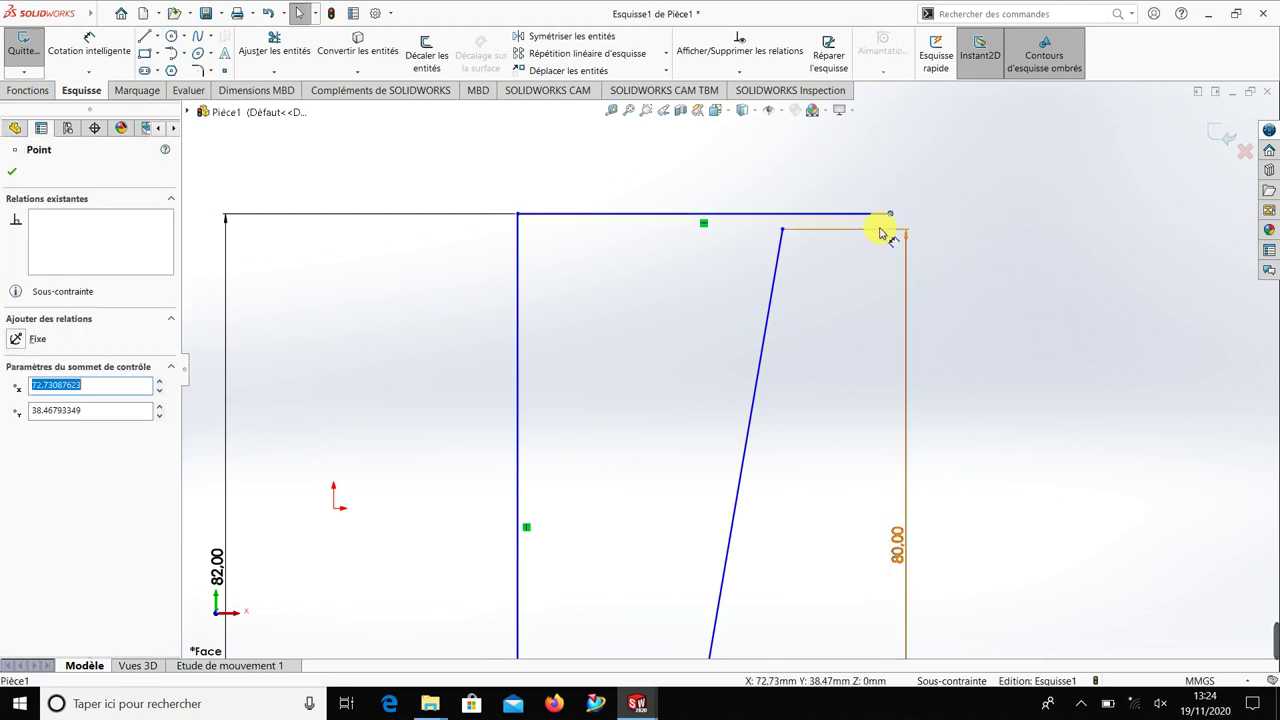
Step: Add a Vertical relation between the top line's right end and the slanted wall's top endpoint
left_click_drag(893, 220, 785, 235)
left_click(783, 231, "ctrl")
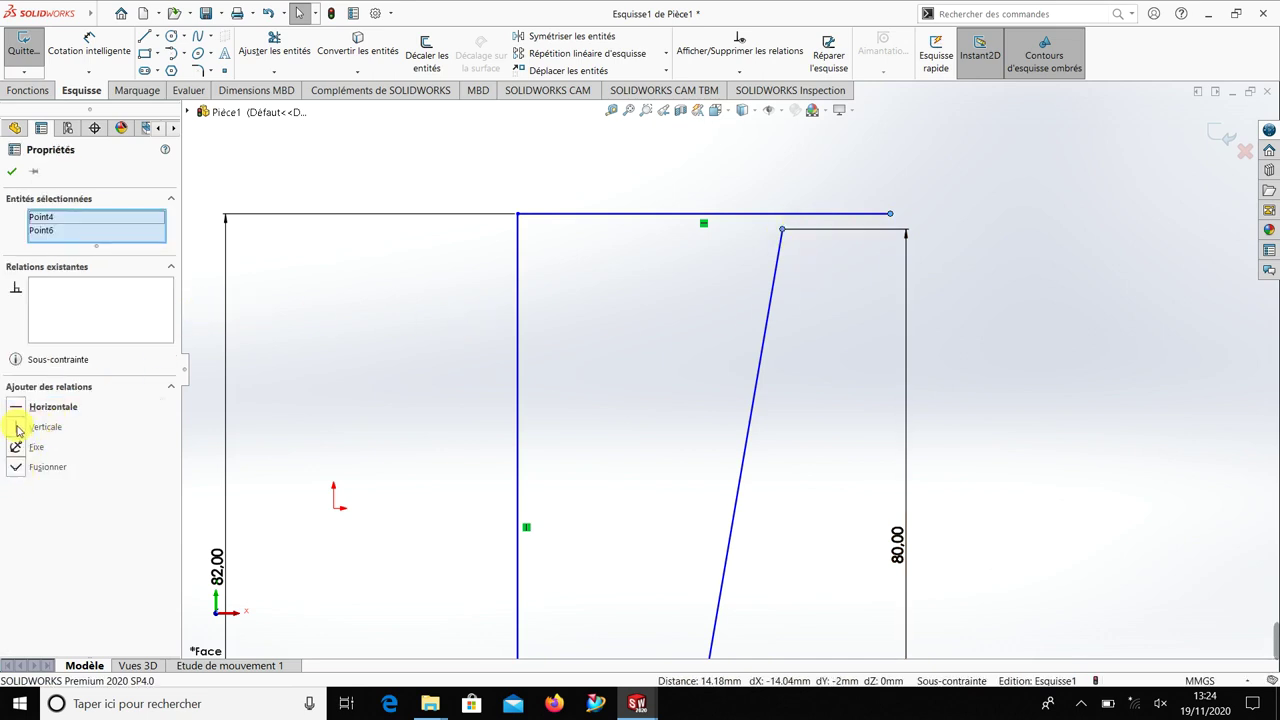
left_click(18, 428)
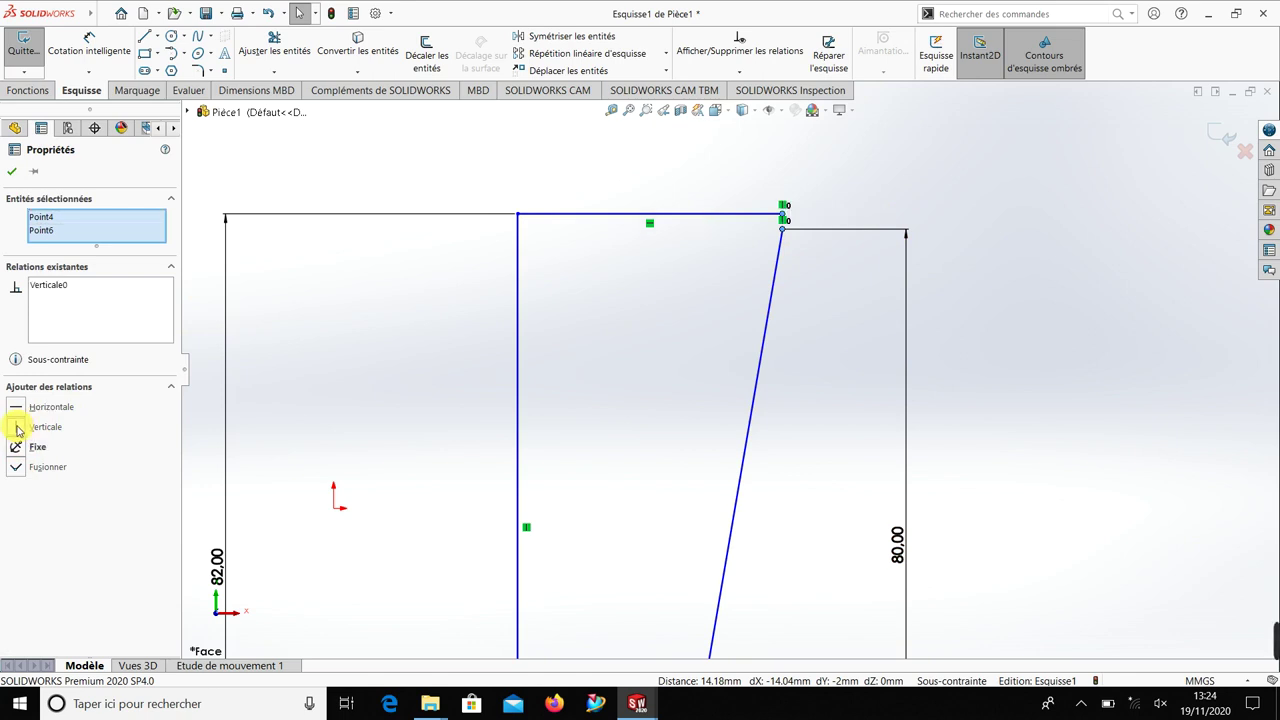
left_click(10, 175)
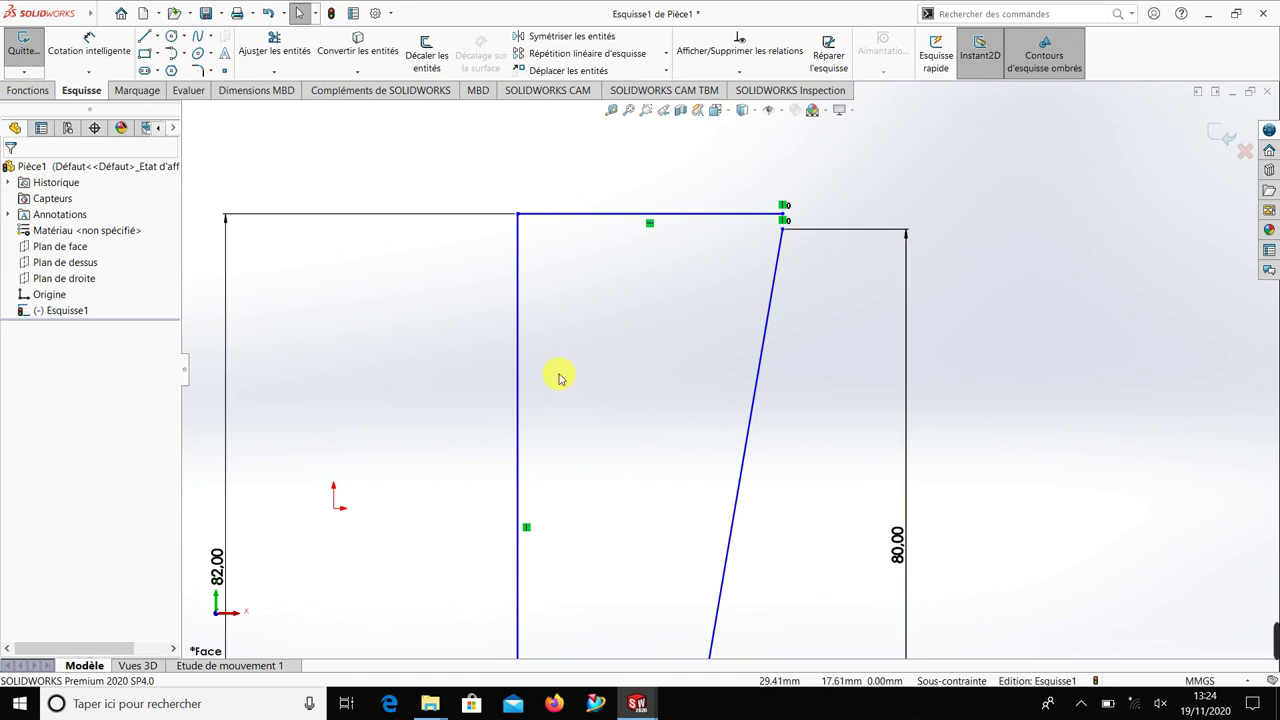
Step: Move the 82.00 dimension closer to the profile and zoom in on the top corner
key("z")
scroll(760, 492, "up", 3)
scroll(745, 490, "down", 3)
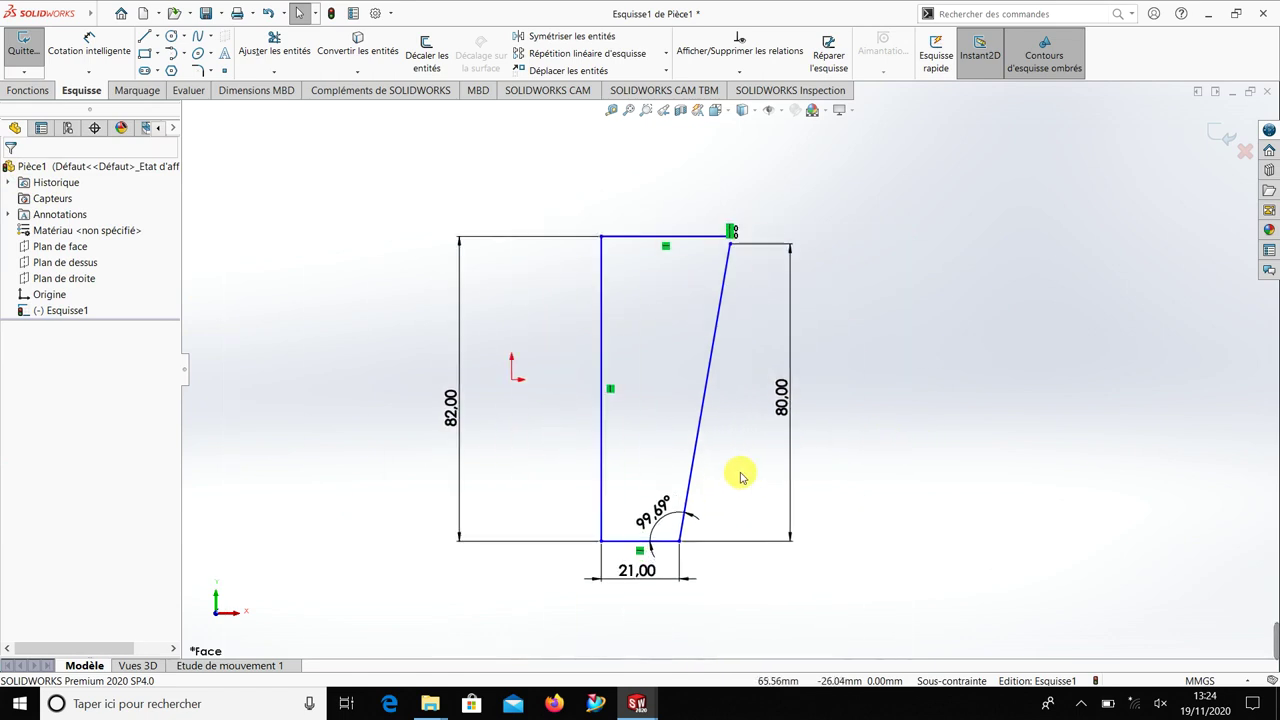
right_click_drag(299, 445, 286, 343)
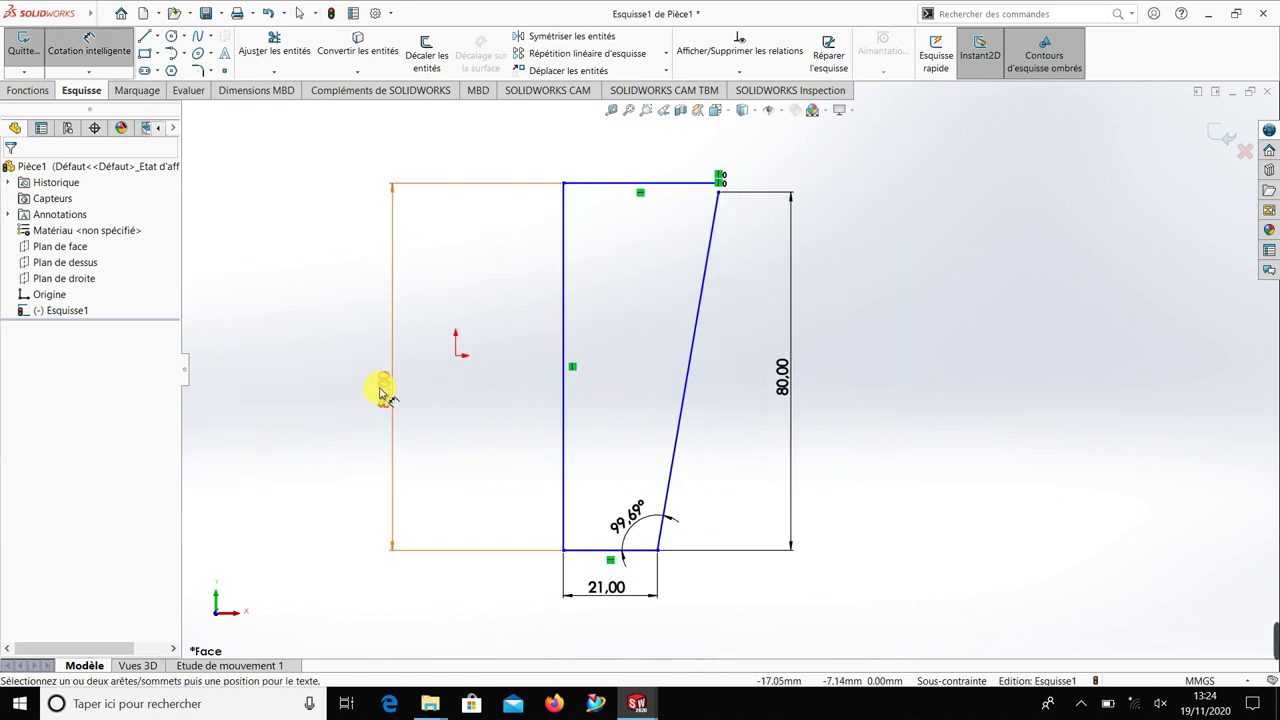
left_click_drag(386, 391, 483, 392)
left_click(483, 392)
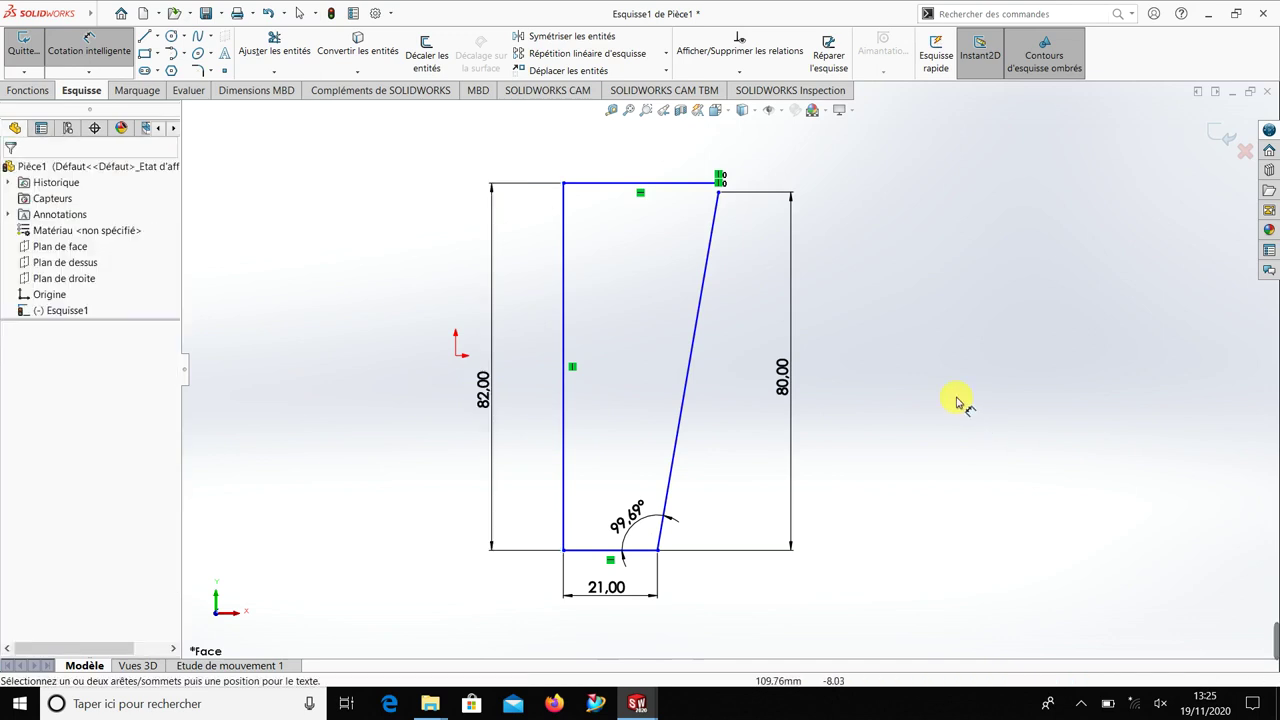
scroll(718, 205, "down", 5)
scroll(718, 205, "down", 2)
scroll(710, 210, "down", 2)
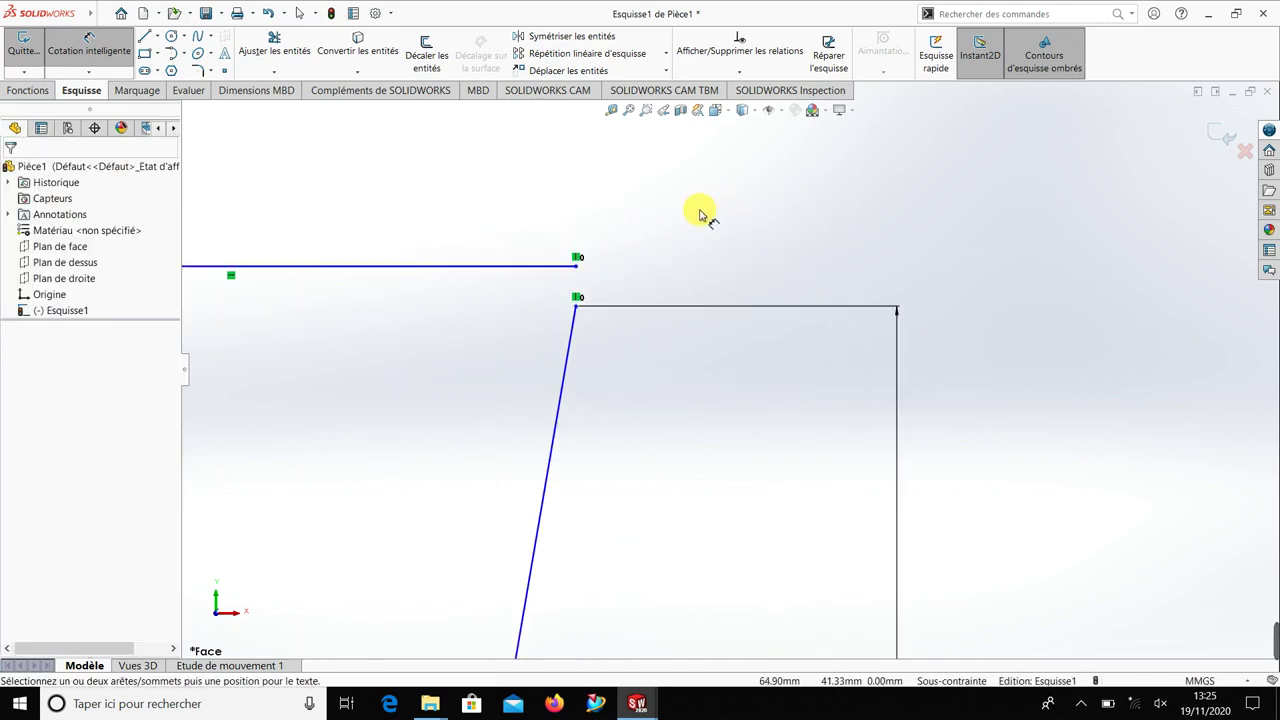
scroll(700, 215, "up", 1)
scroll(700, 215, "up", 1)
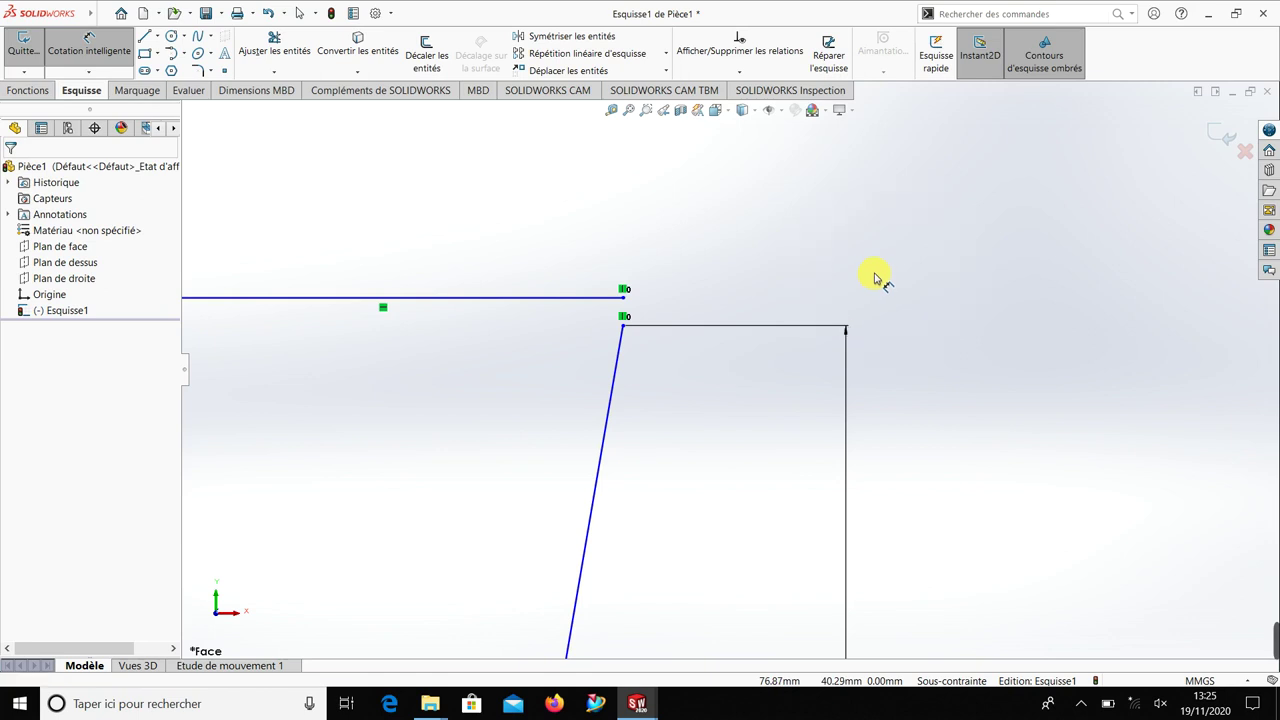
Step: Draw a short horizontal line from the slanted wall's top endpoint
left_click(158, 37)
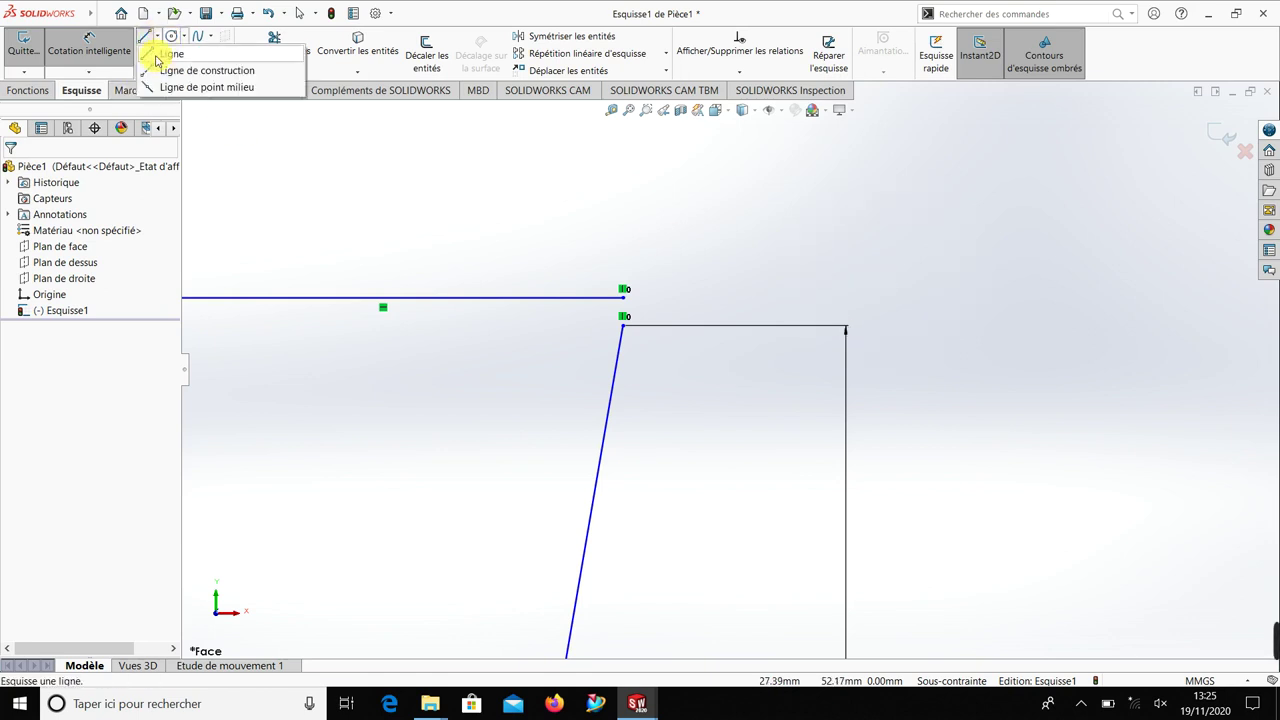
left_click(147, 57)
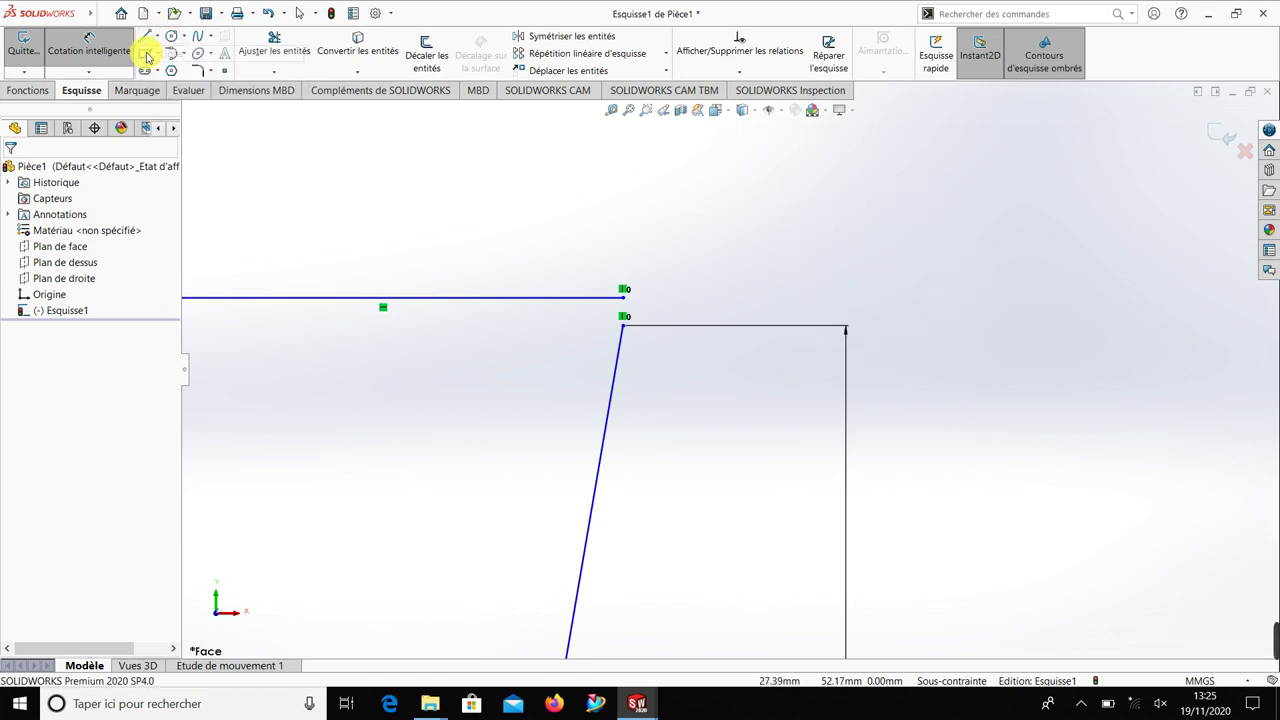
left_click(625, 326)
left_click(707, 330)
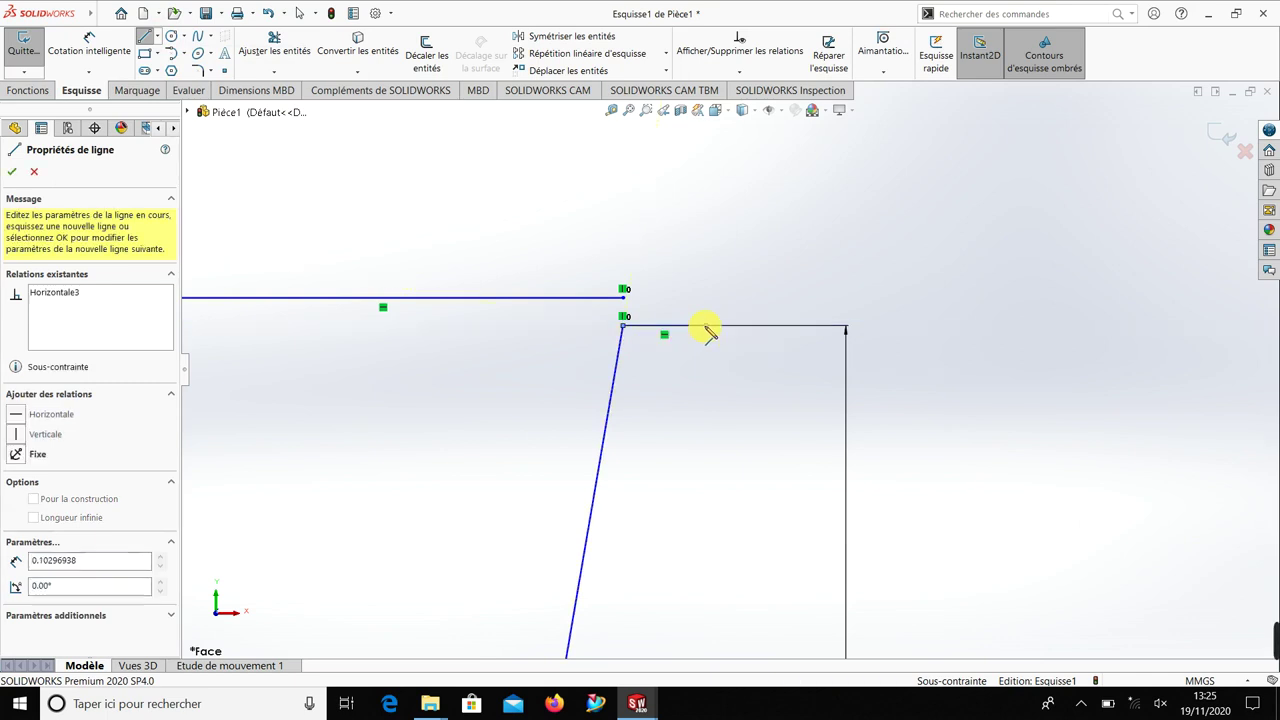
key("Escape")
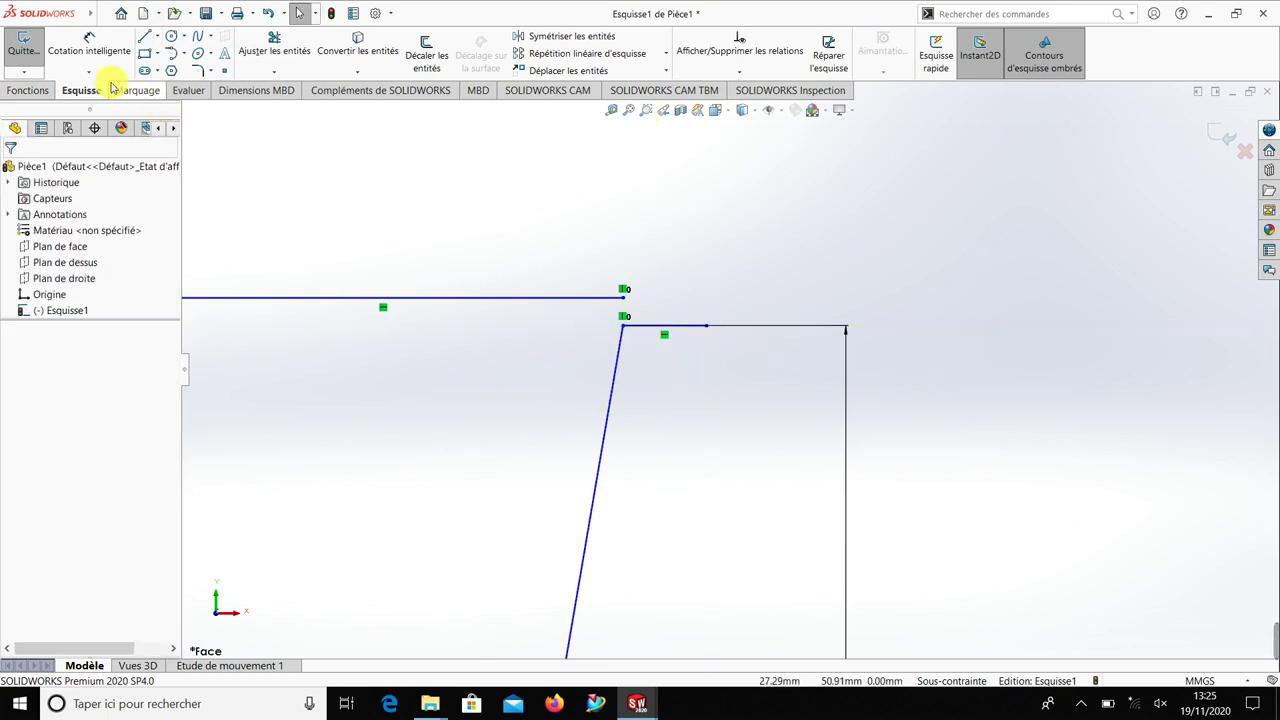
Step: Dimension the short top lip line to 2 mm
left_click(90, 45)
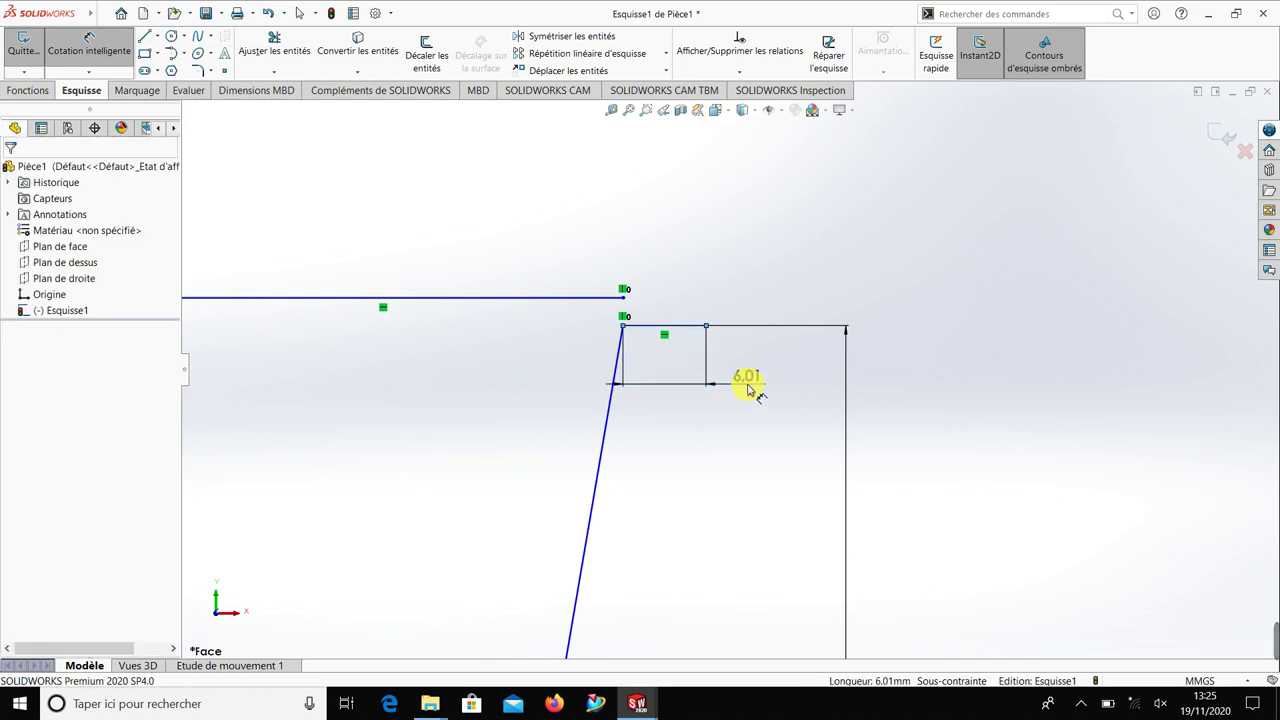
left_click(748, 388)
left_click(748, 388)
type("2")
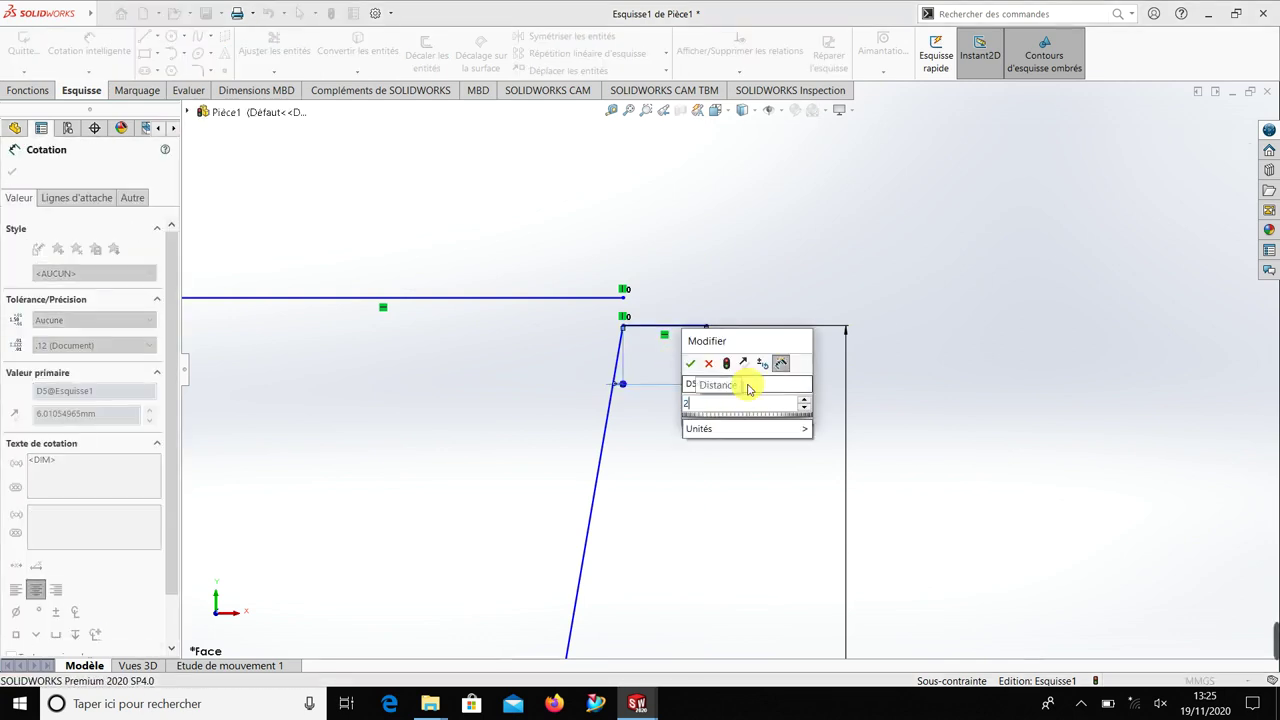
key("Return")
left_click(910, 388)
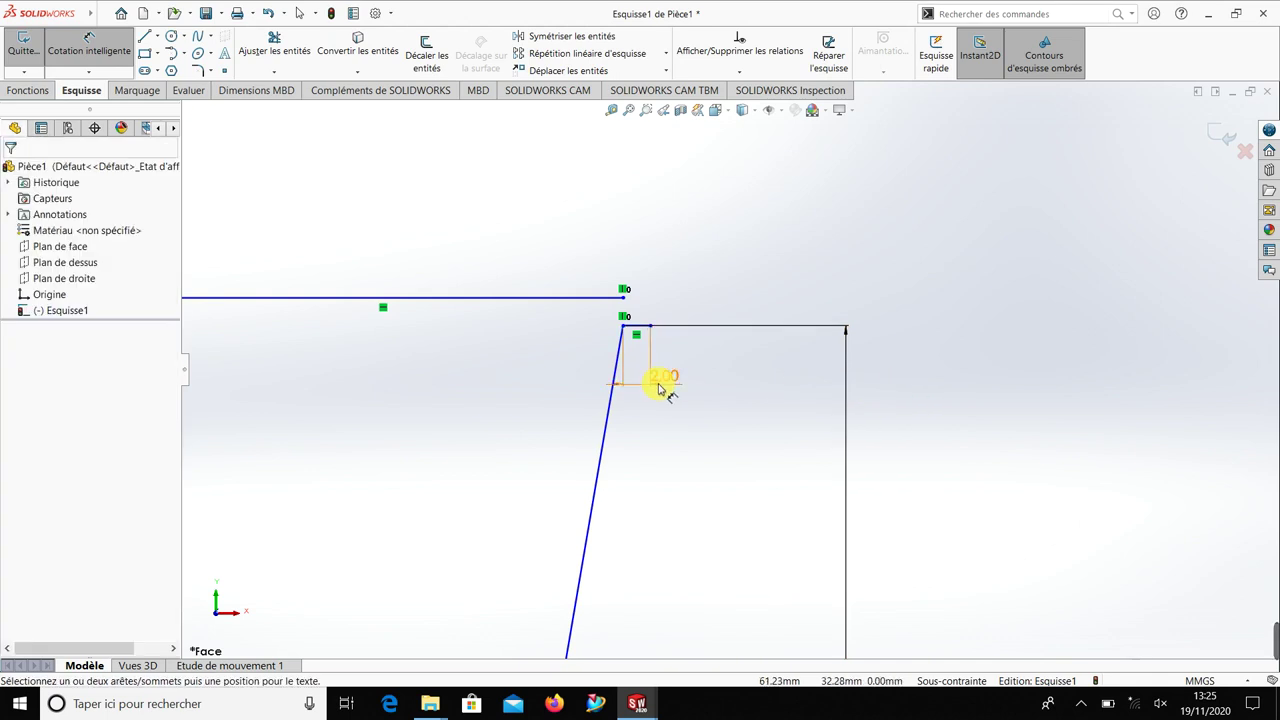
left_click(688, 372)
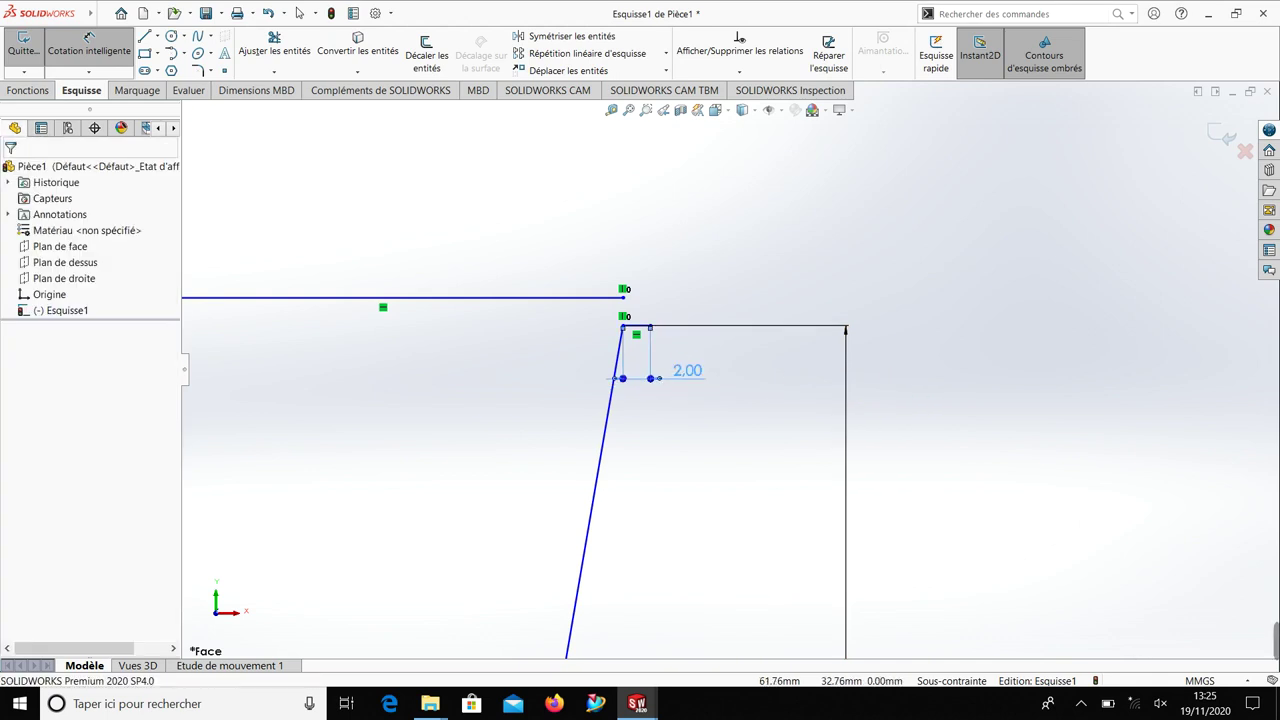
left_click(971, 434)
scroll(560, 409, "up", 3)
scroll(729, 443, "up", 3)
scroll(737, 451, "up", 1)
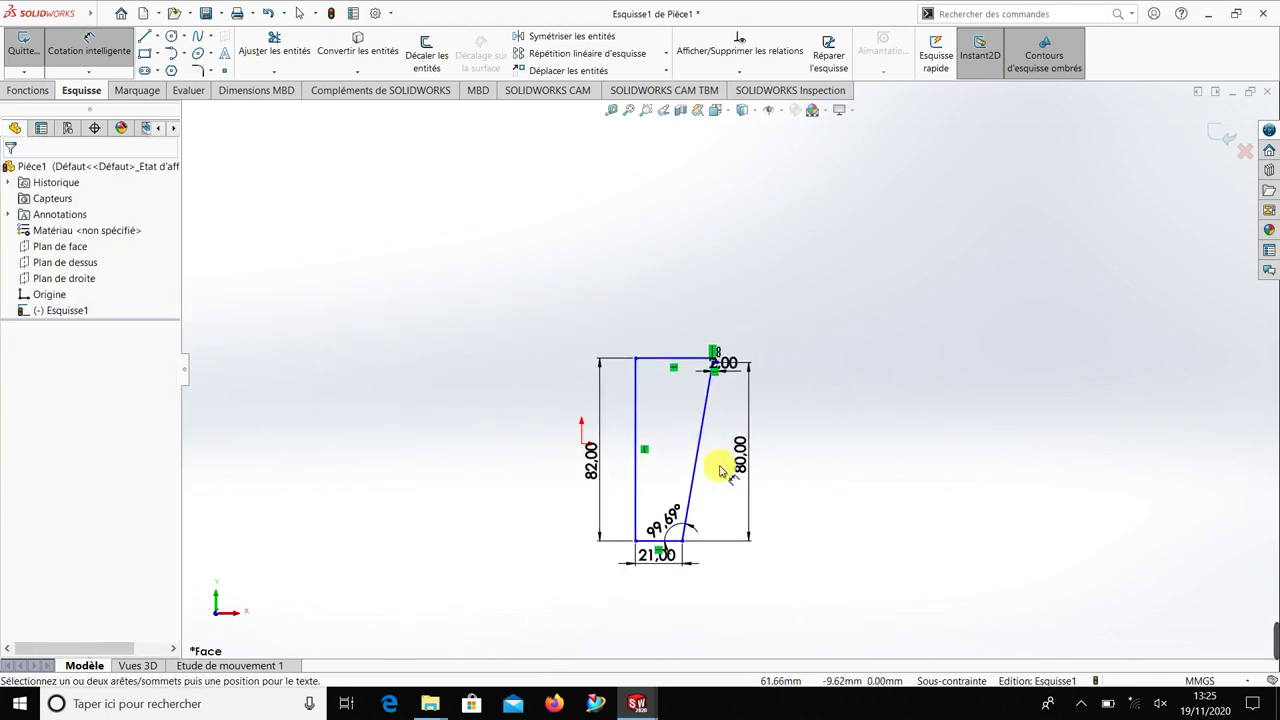
scroll(729, 466, "down", 1)
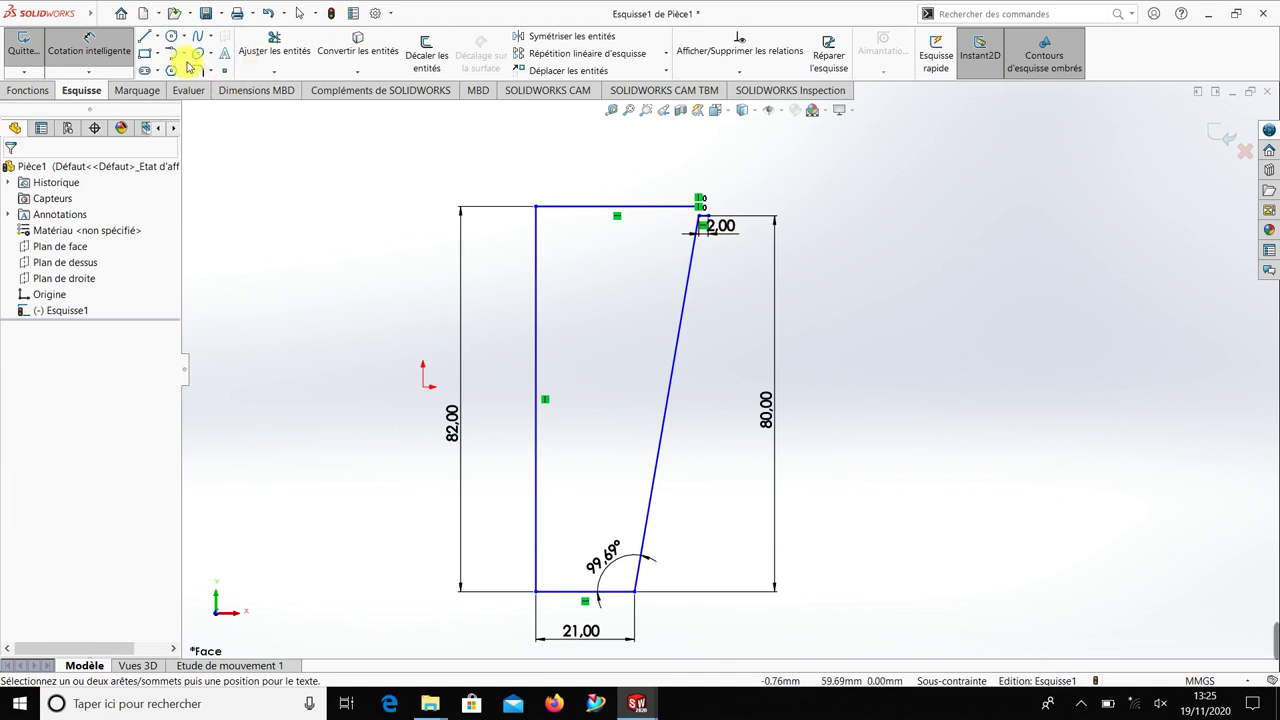
Step: Draw a three-point arc rounding the corner between the top line and the lip
left_click(183, 53)
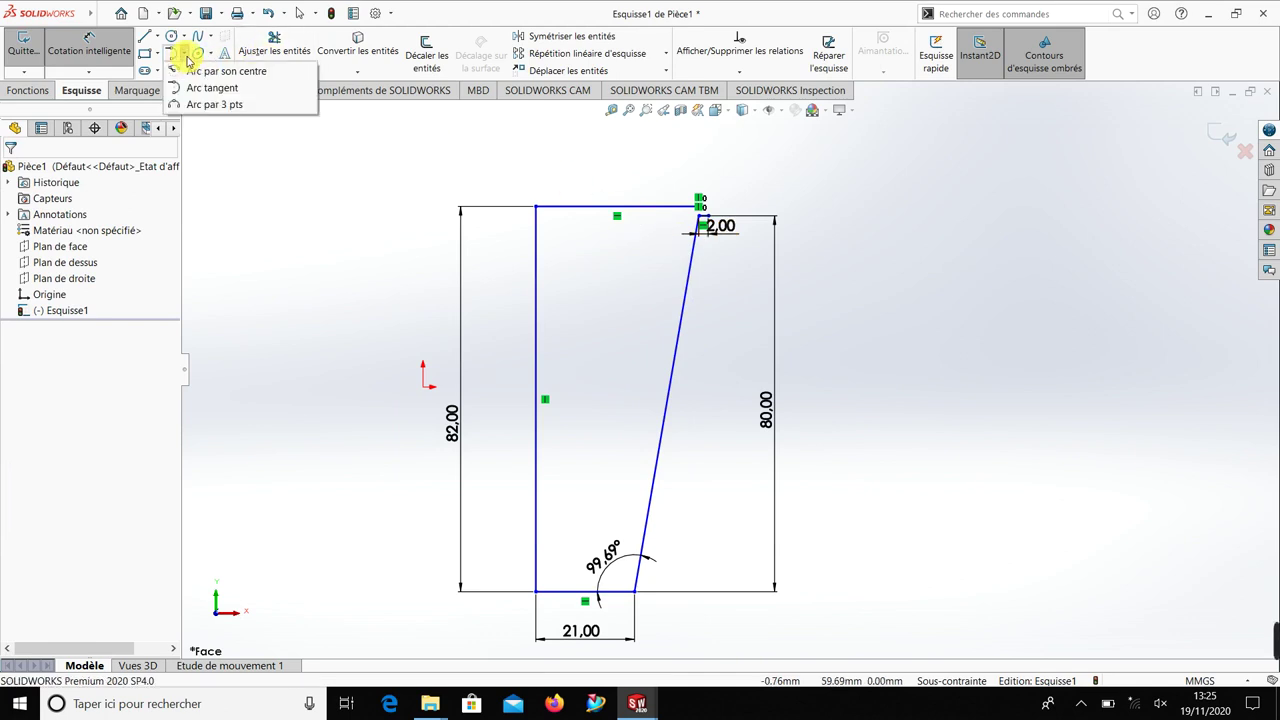
left_click(178, 106)
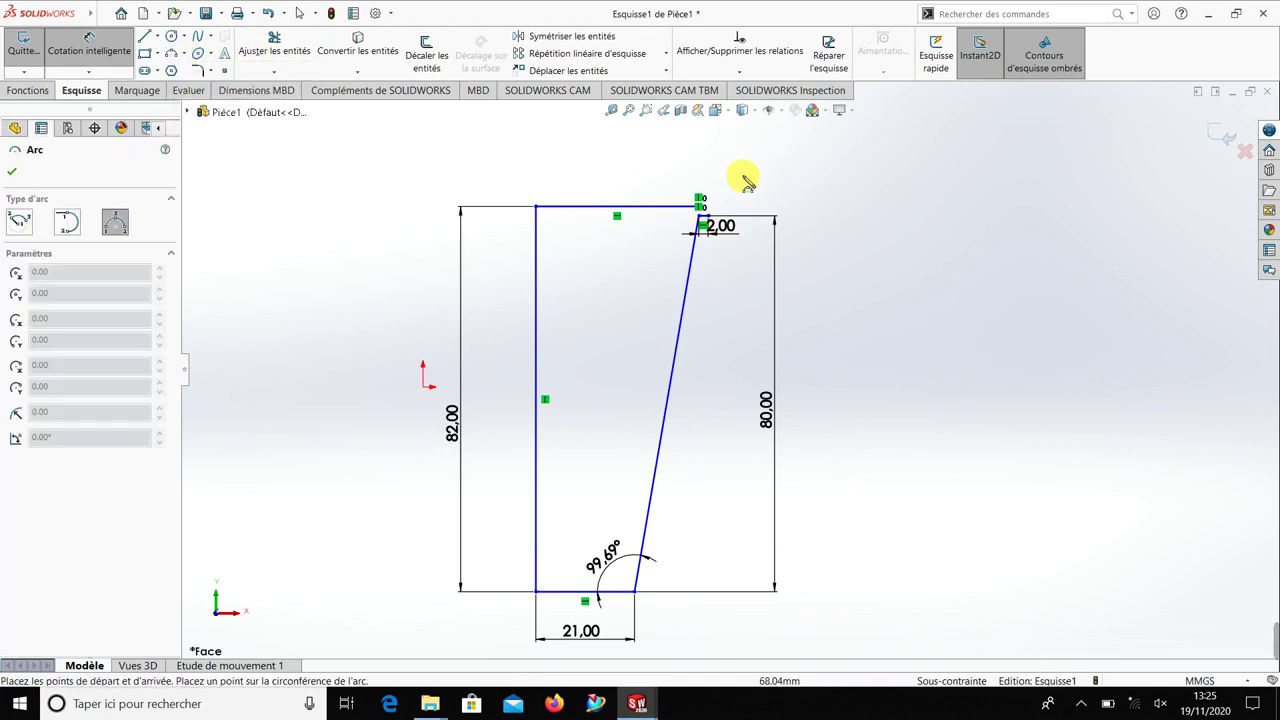
scroll(710, 215, "down", 3)
scroll(690, 250, "down", 2)
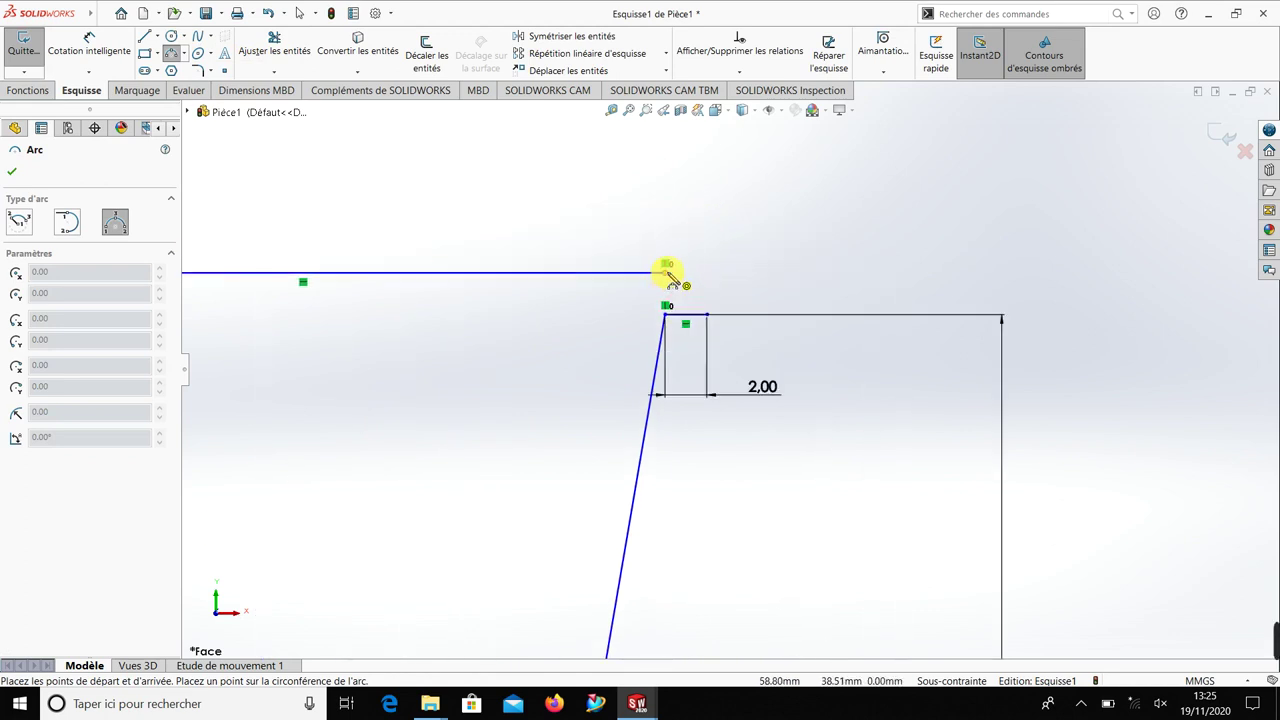
left_click(667, 272)
left_click(707, 316)
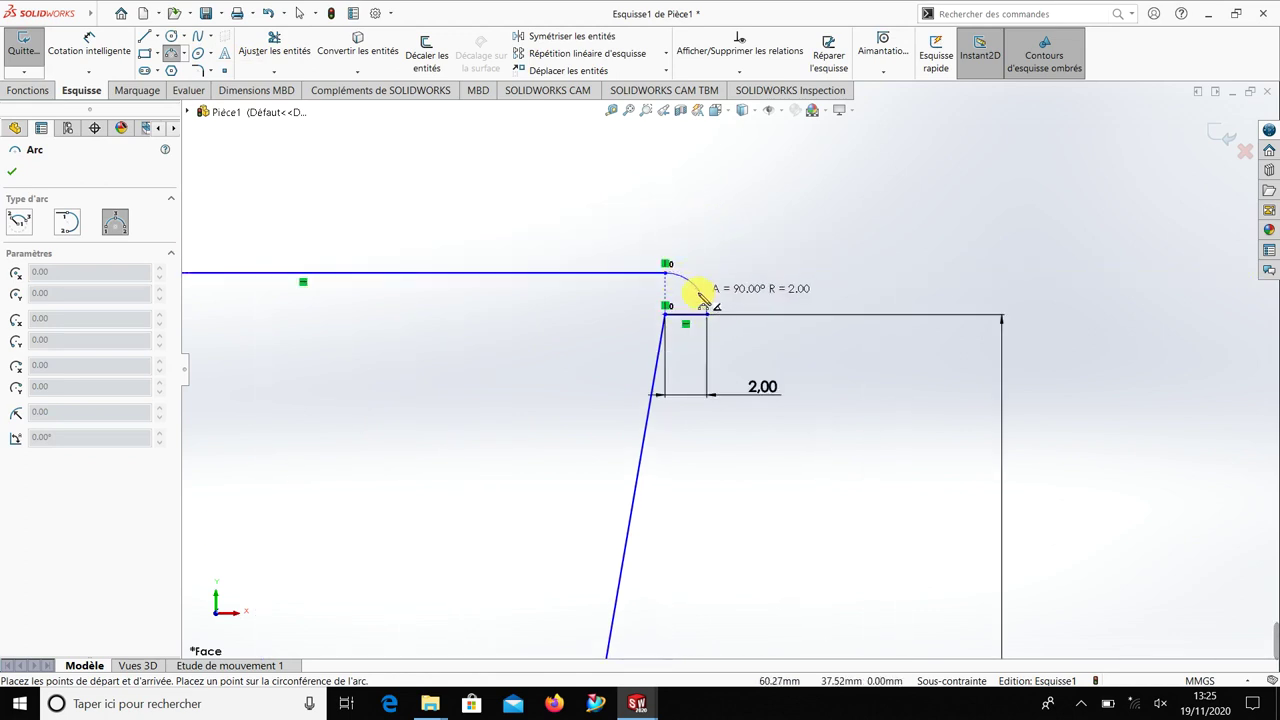
left_click(702, 293)
key("Escape")
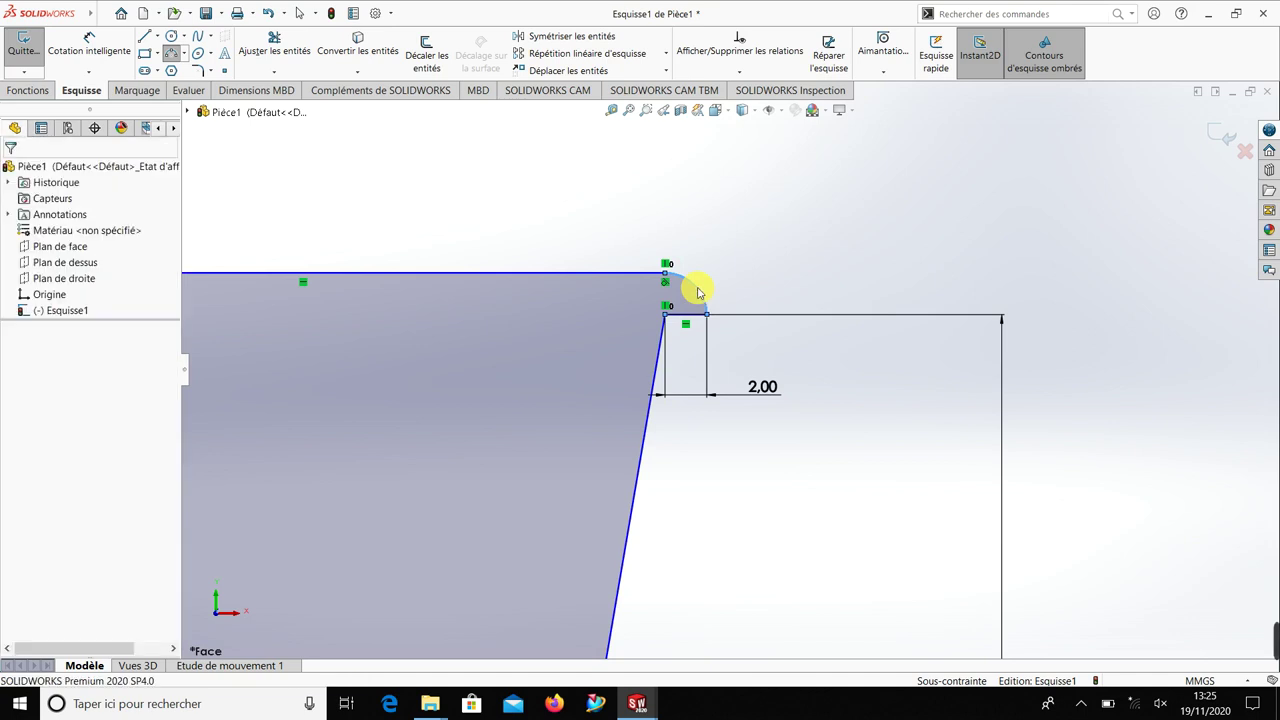
Step: Add a driven R2.00 radius dimension to the arc, which refuses editing
left_click(80, 53)
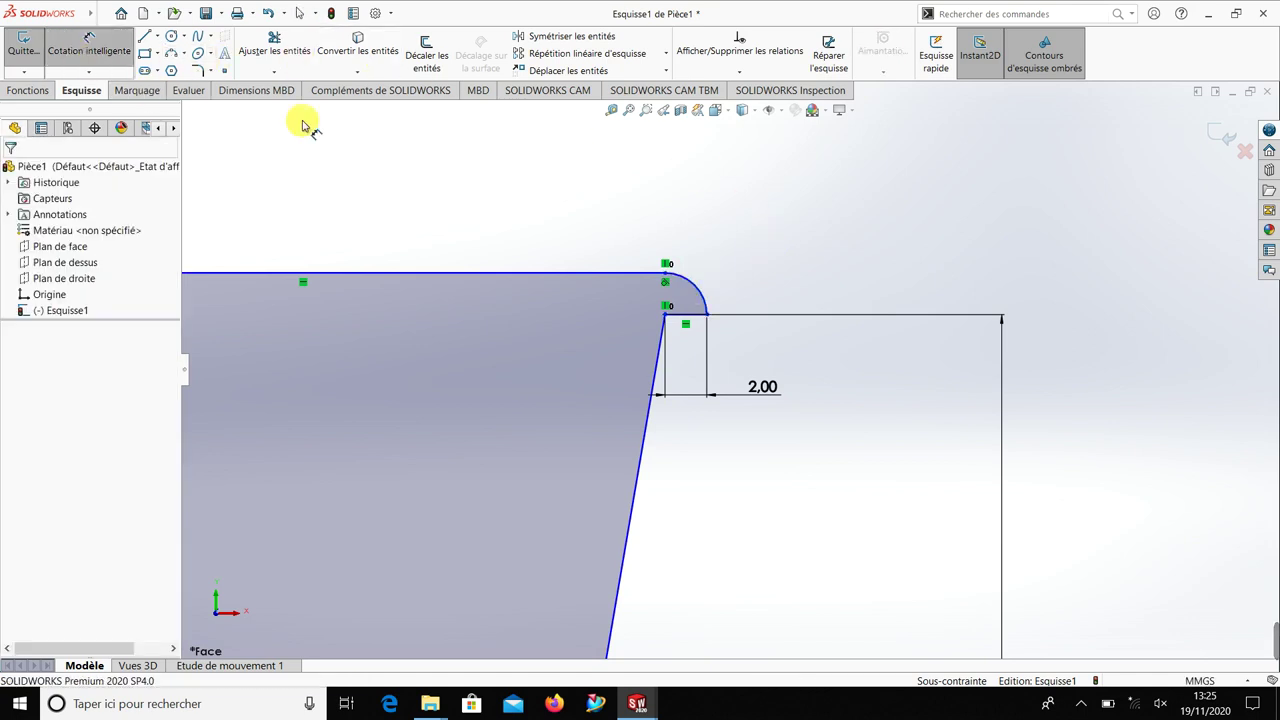
left_click(697, 292)
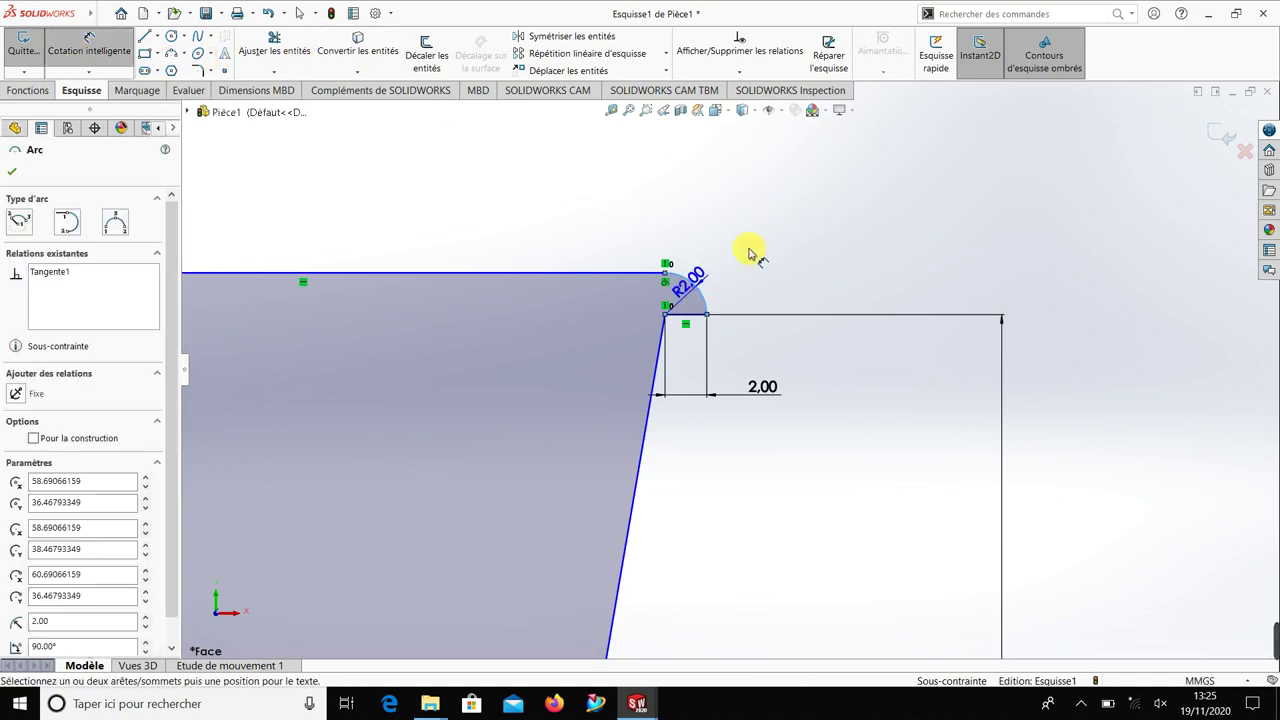
left_click(784, 258)
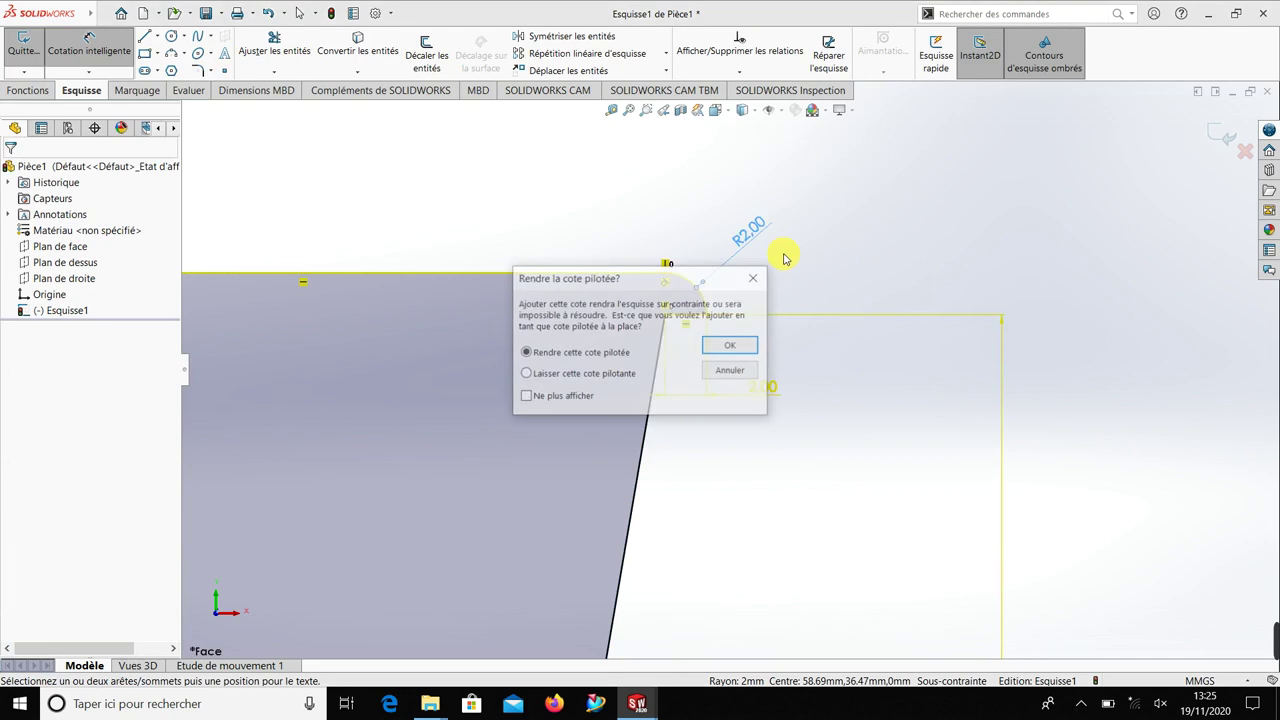
left_click(733, 347)
left_click(752, 246)
double_click(748, 236)
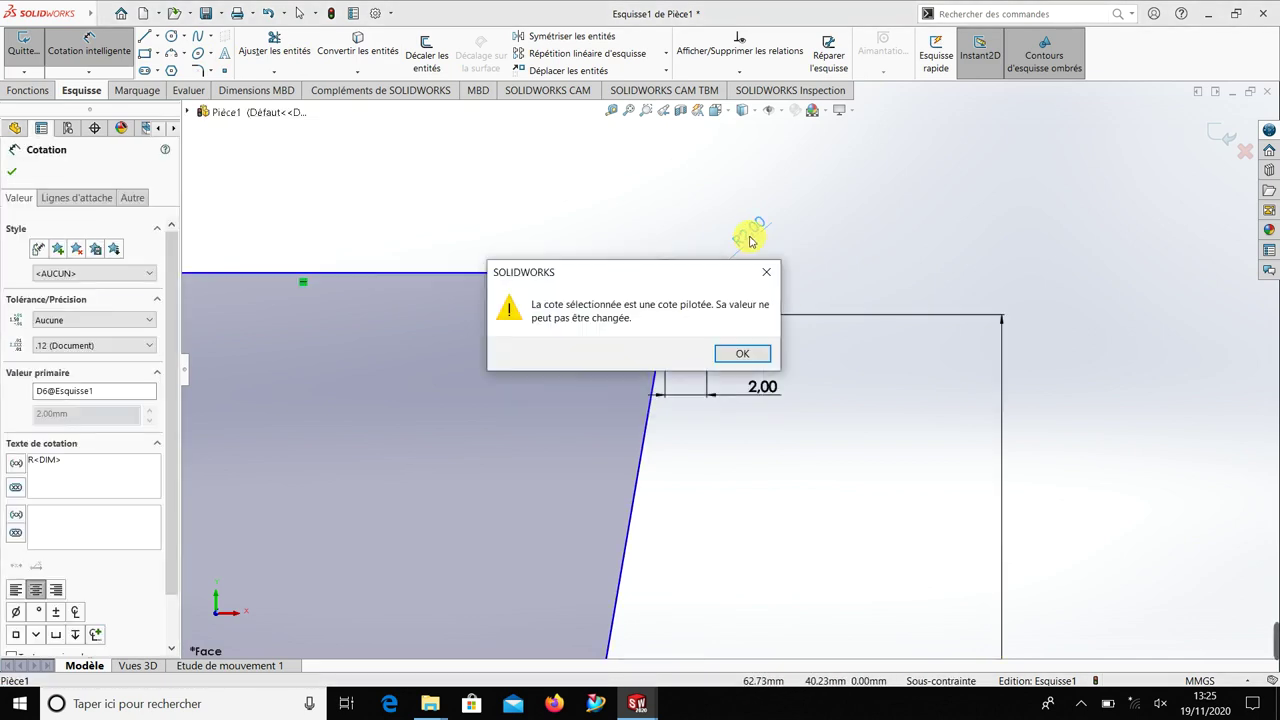
left_click(742, 351)
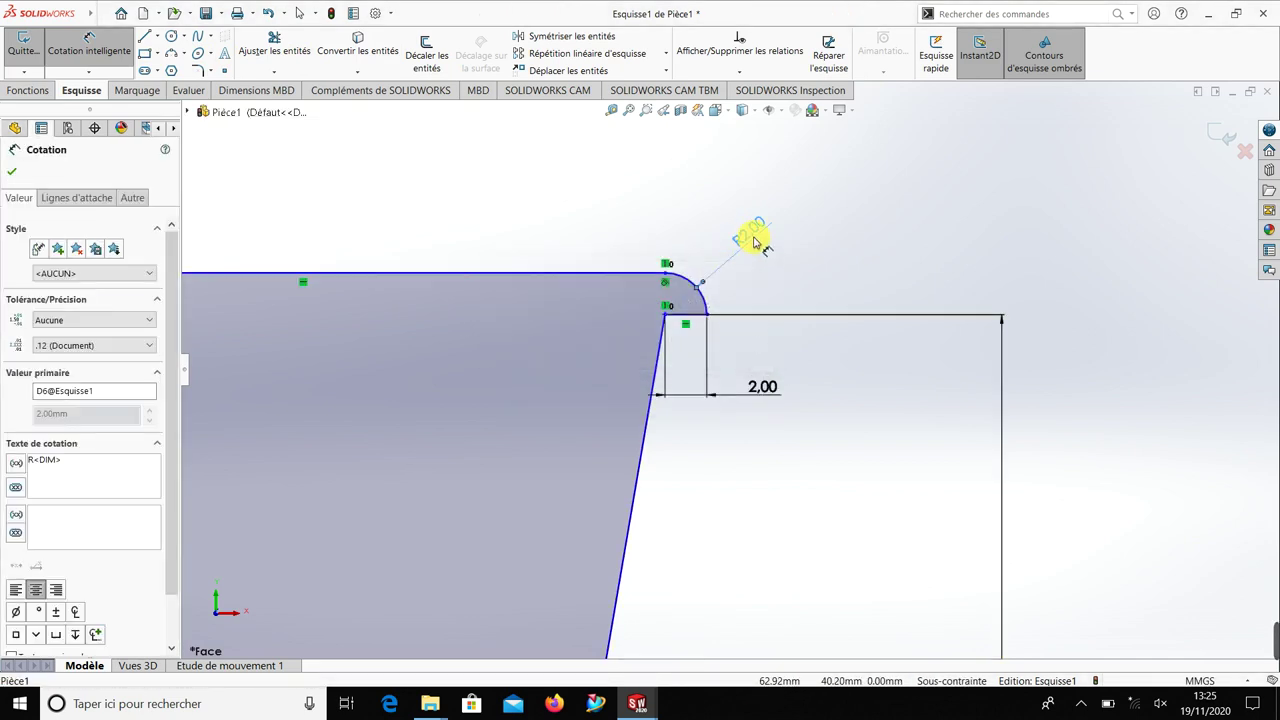
double_click(751, 236)
left_click(739, 353)
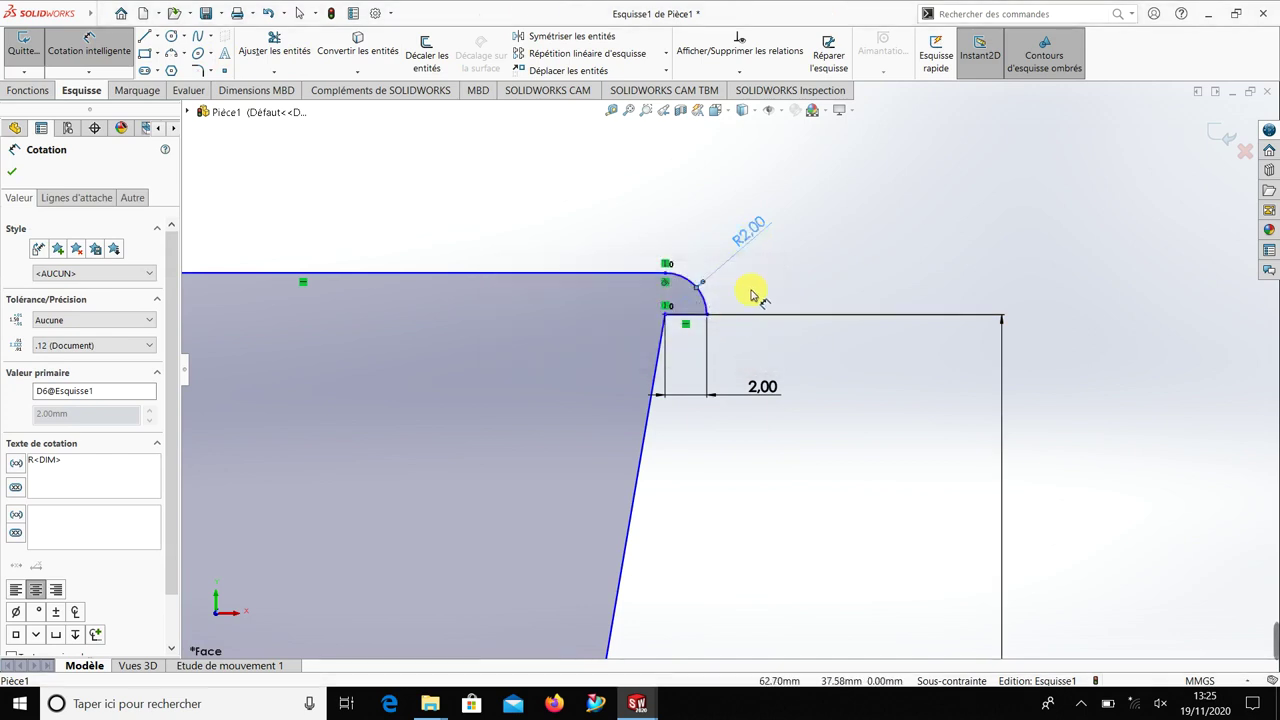
double_click(746, 243)
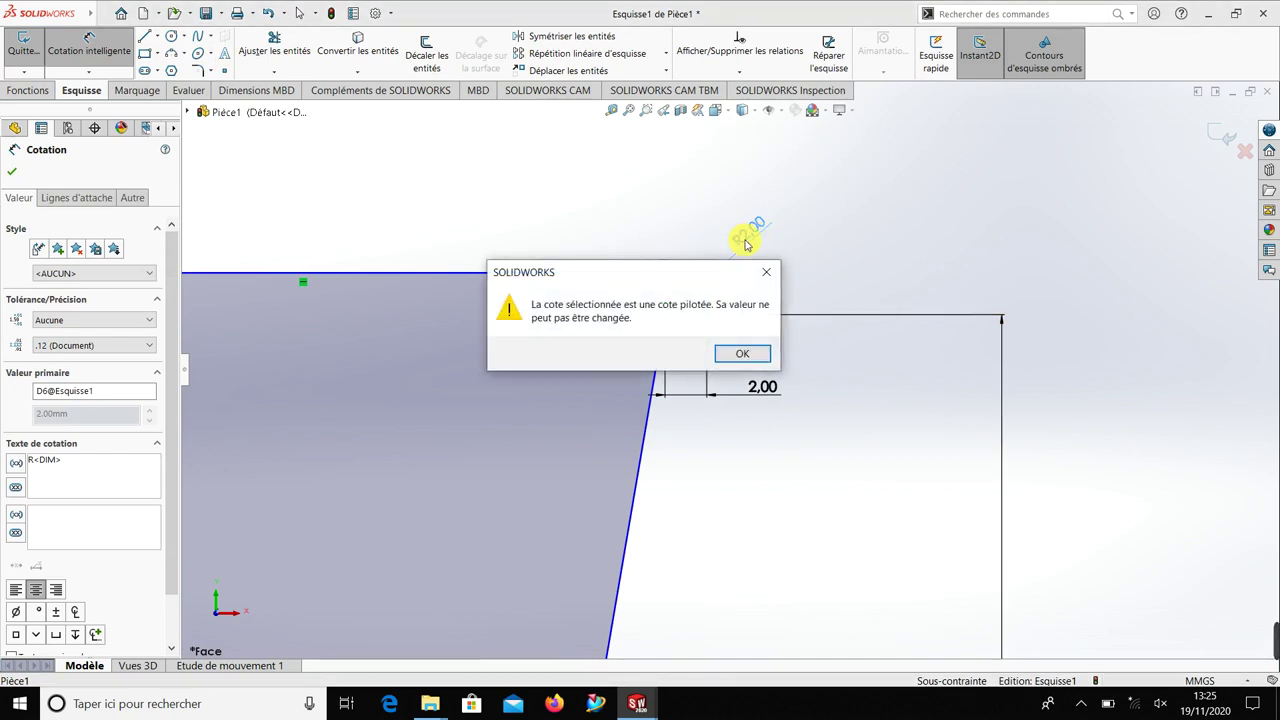
left_click(742, 351)
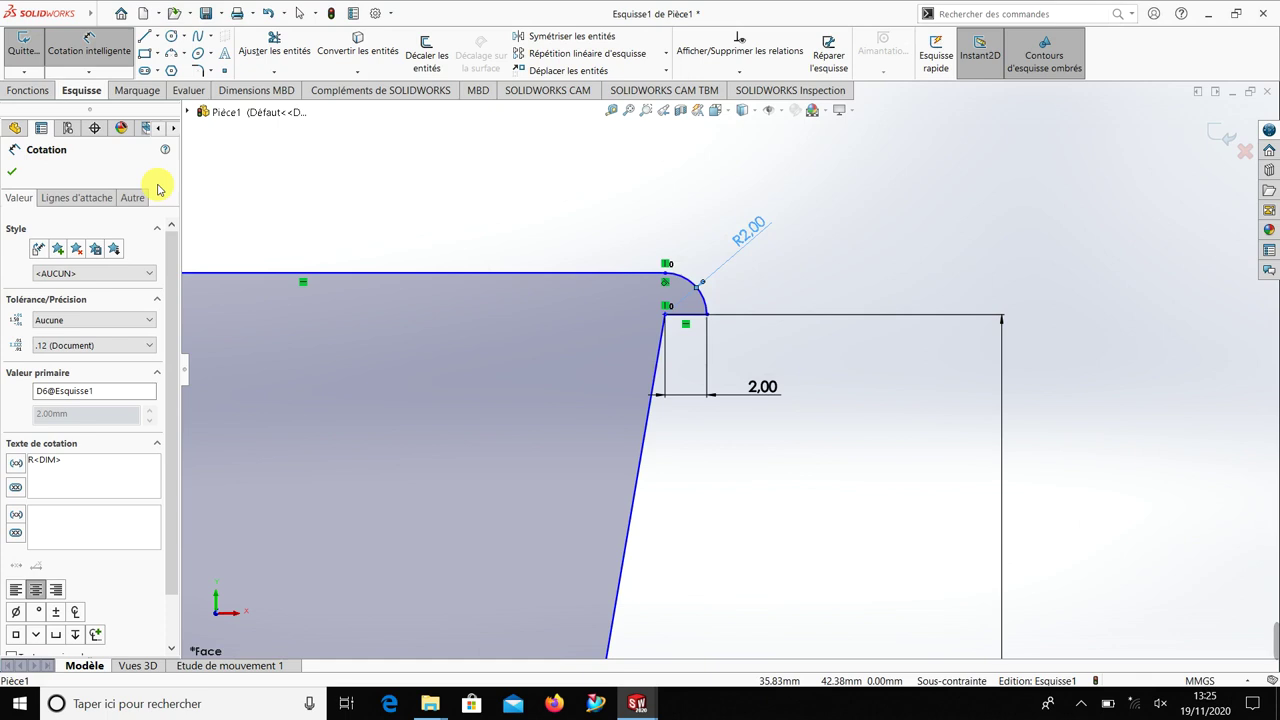
left_click(12, 171)
Step: Delete the R2.00 radius dimension from the arc
double_click(750, 234)
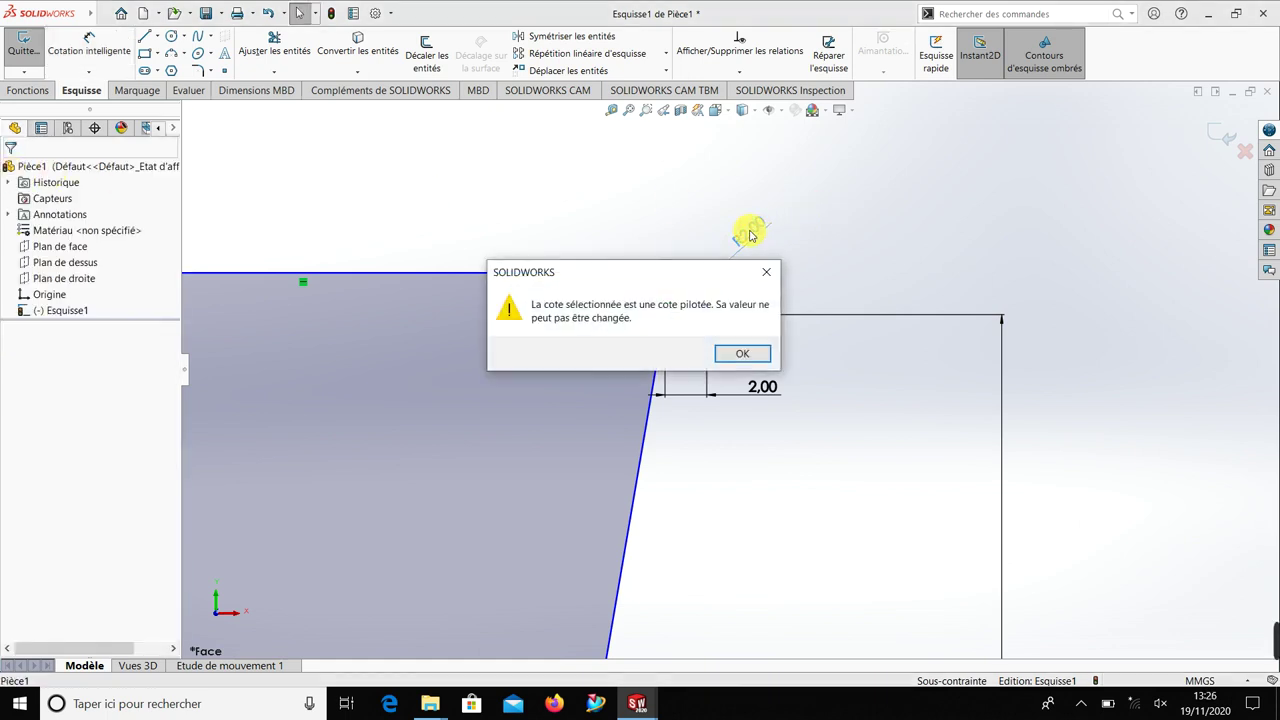
left_click(765, 274)
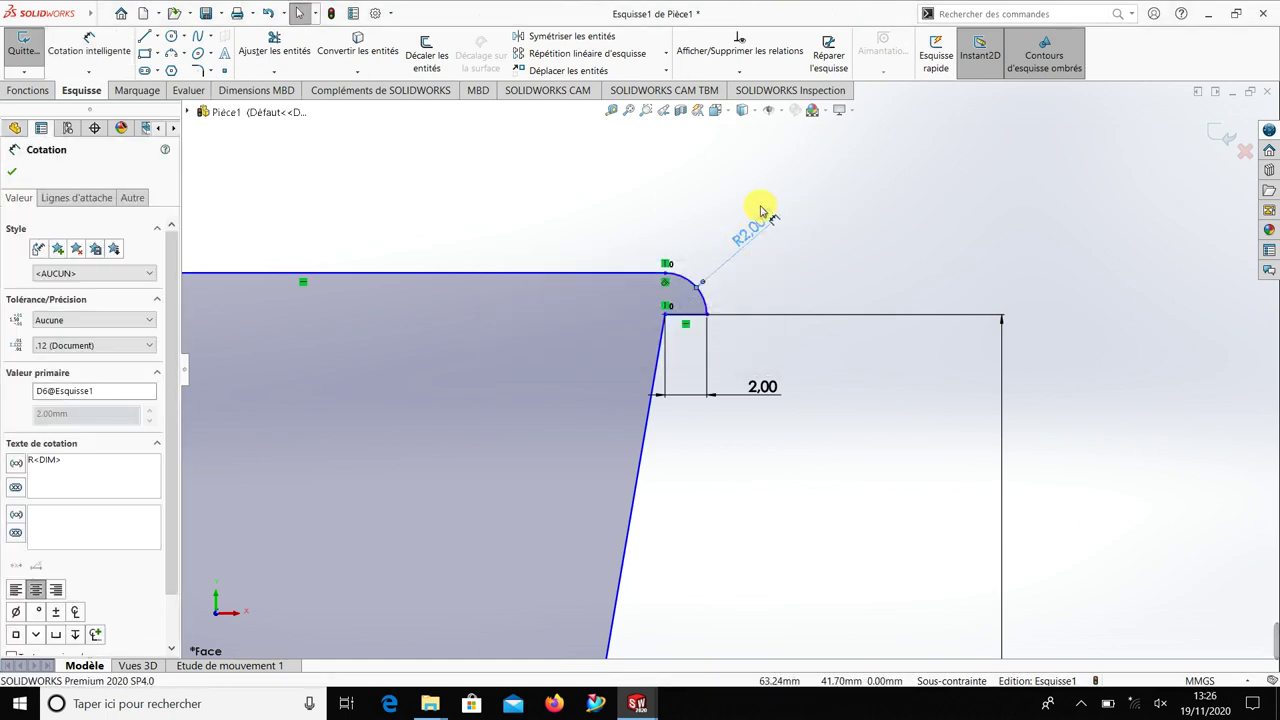
right_click(750, 236)
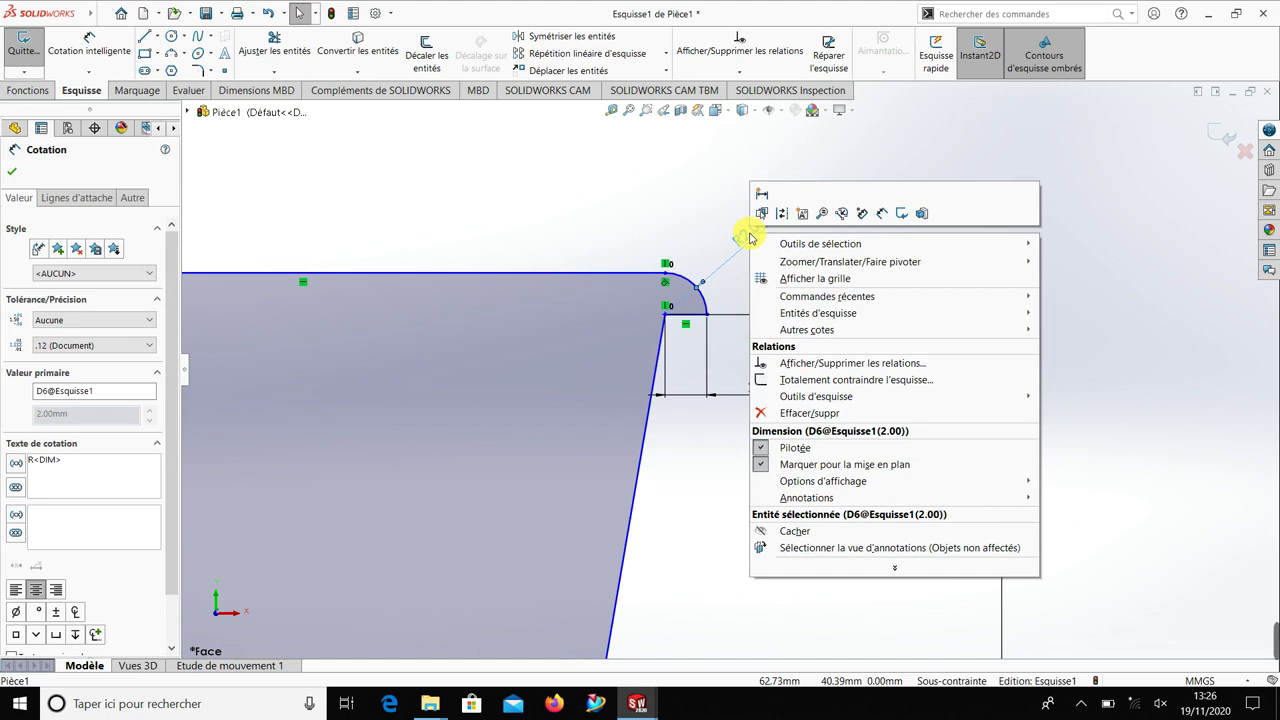
left_click(772, 409)
Step: Place the profile's inner vertical edge 20 mm from the origin
key("f")
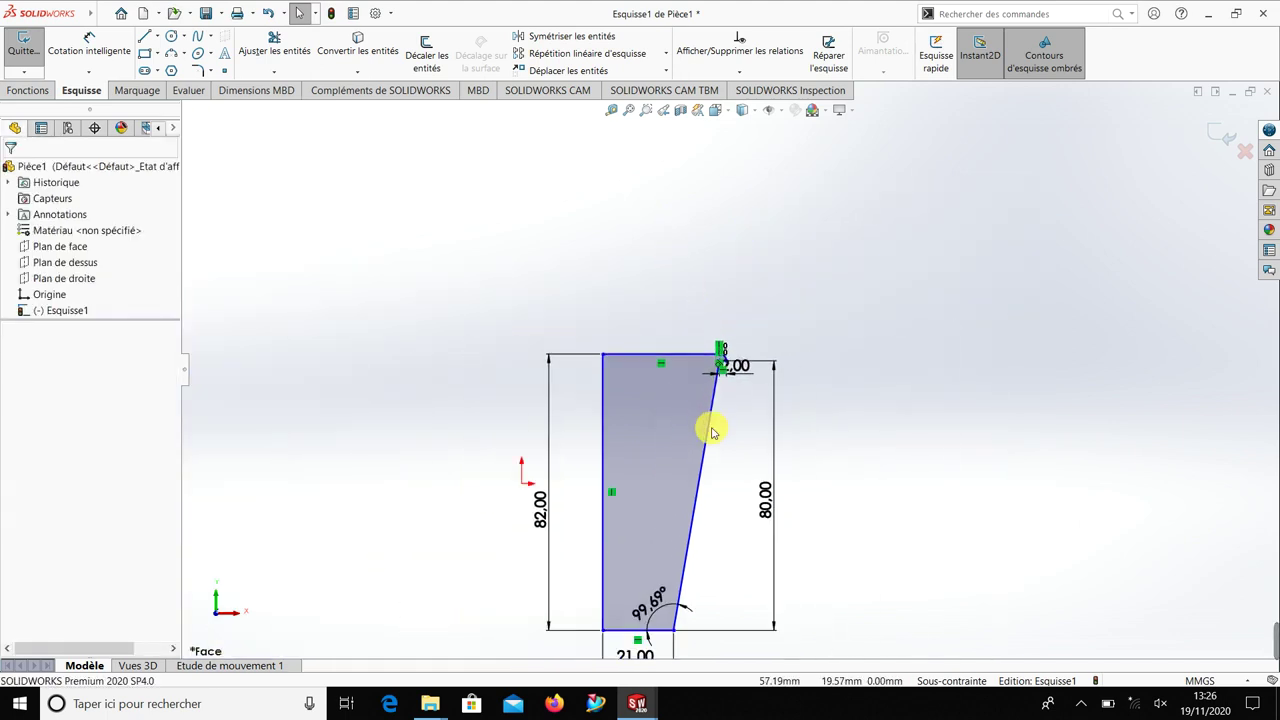
scroll(732, 525, "down", 3)
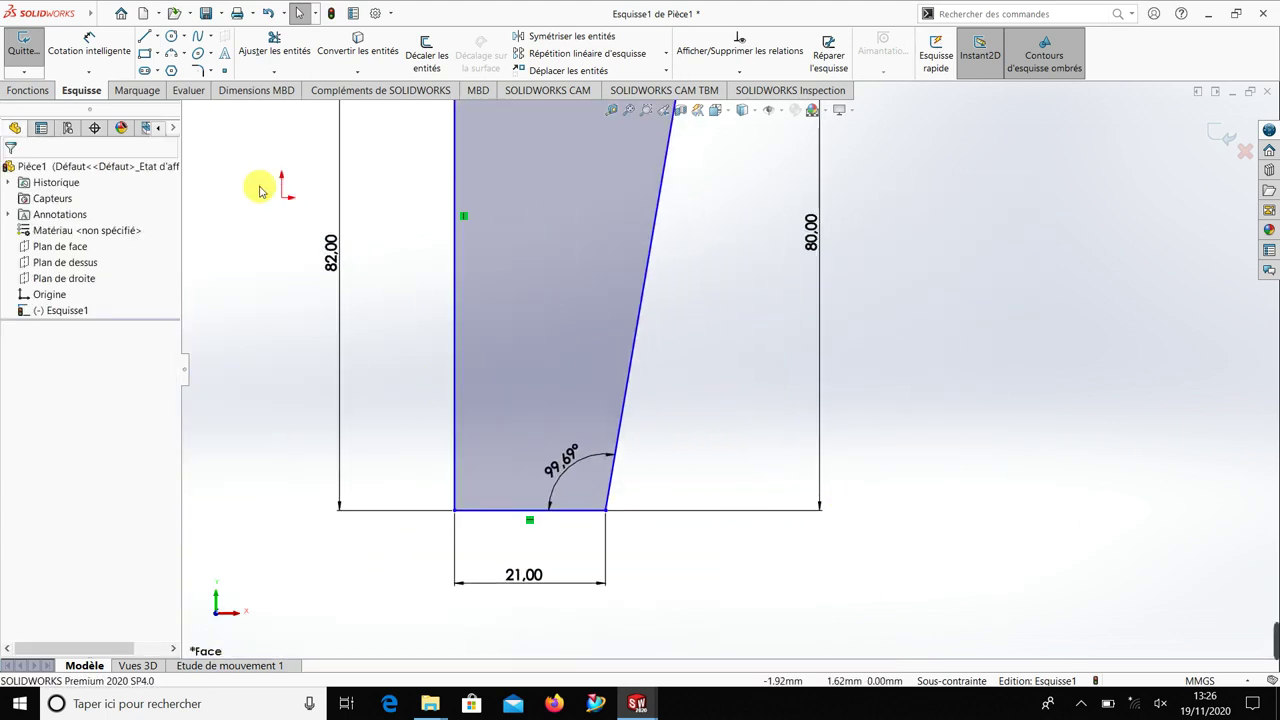
left_click(108, 67)
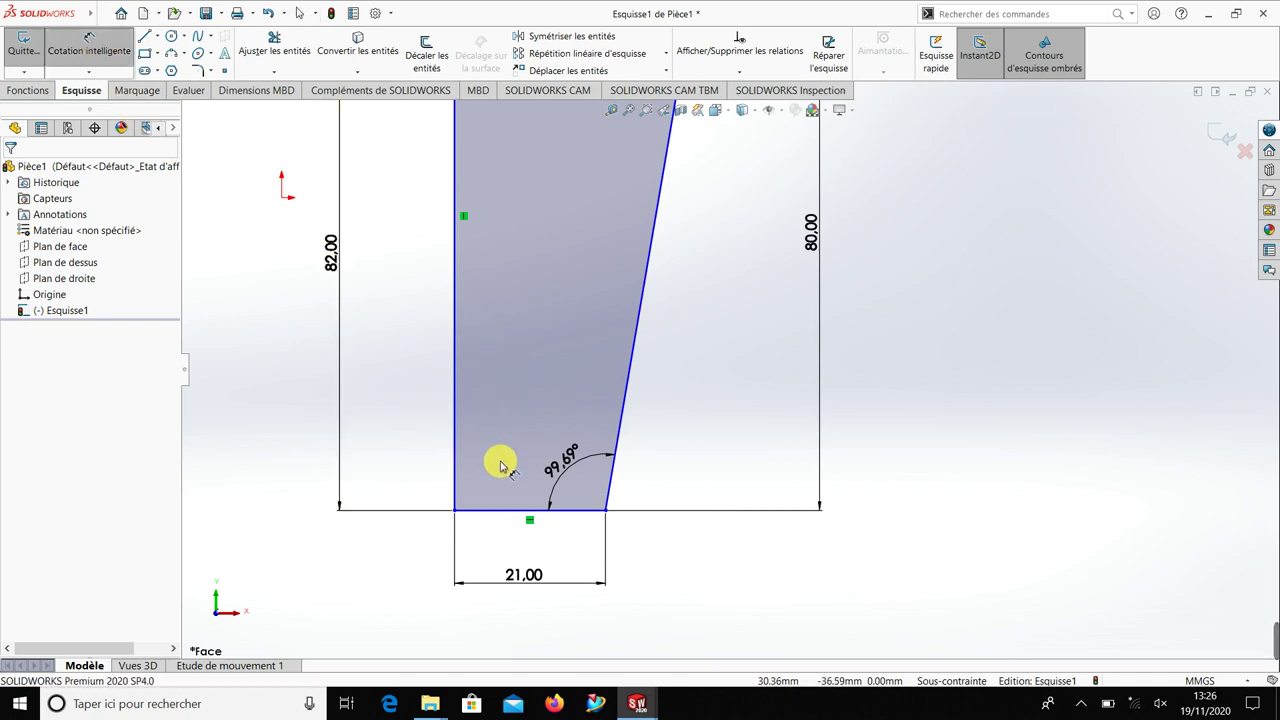
left_click(455, 291)
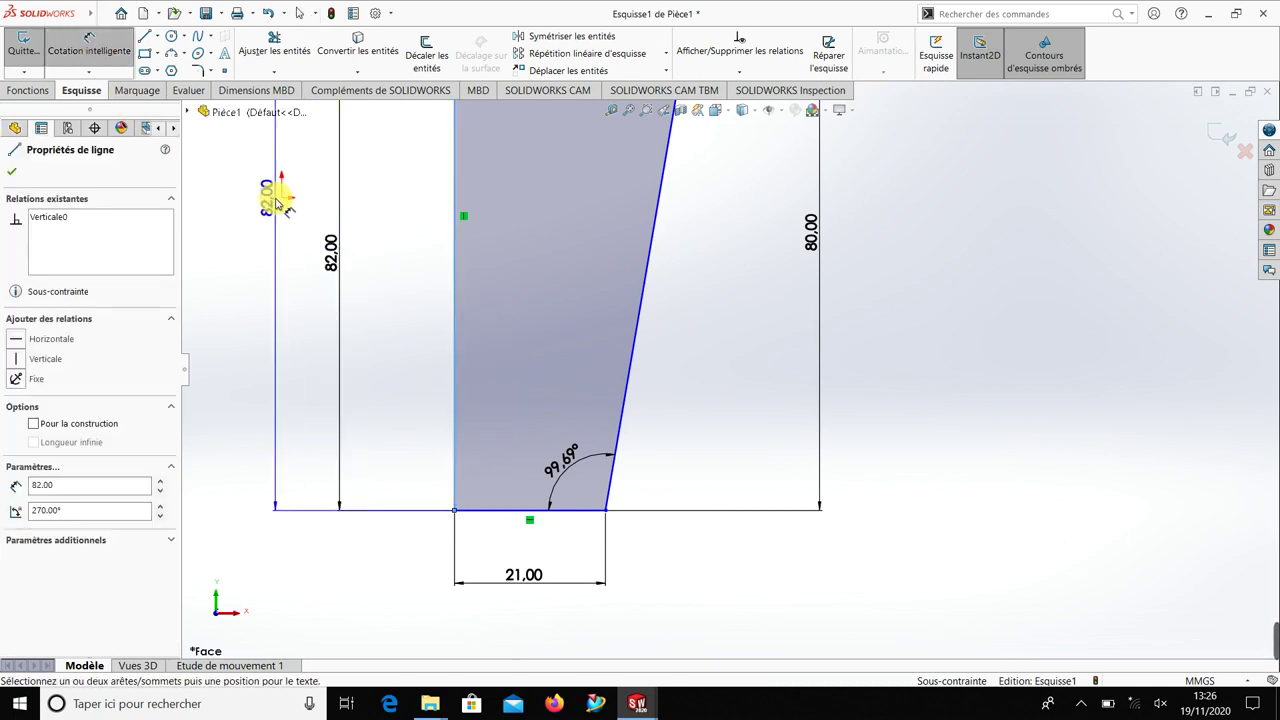
left_click(281, 197)
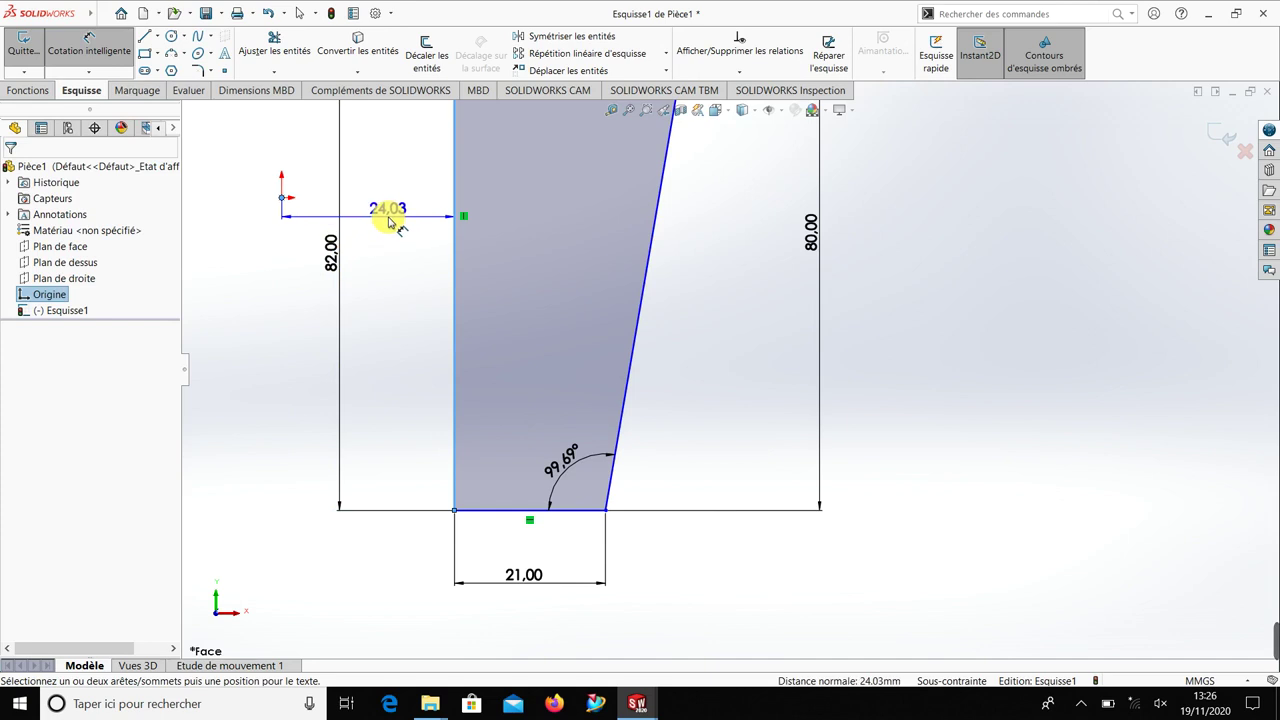
left_click(388, 219)
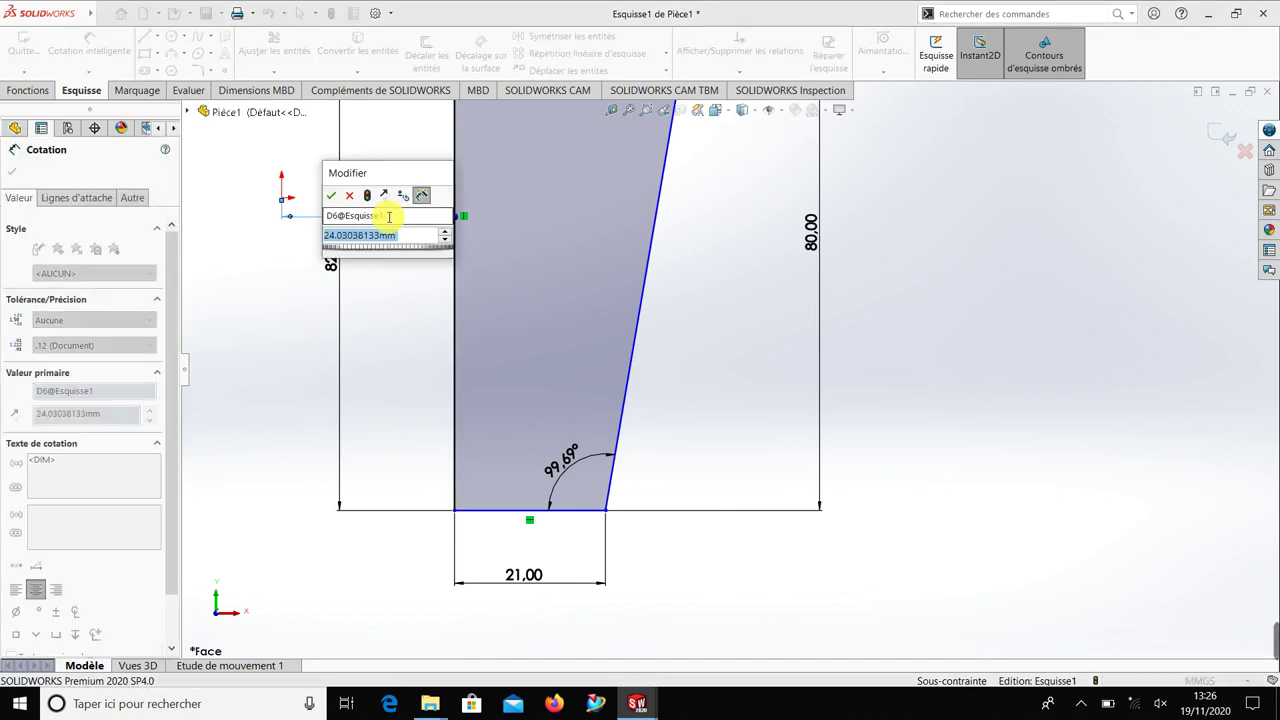
type("20")
key("Return")
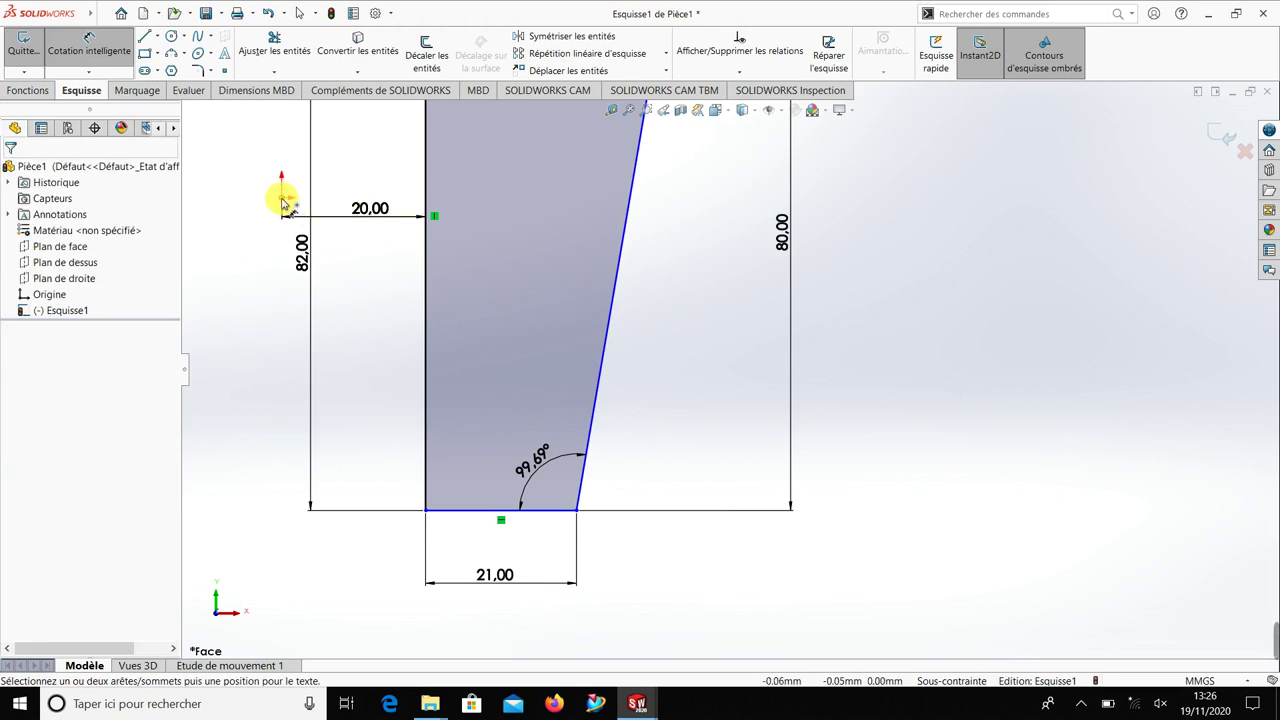
Step: Place the profile's base 41 mm below the origin and fit the sketch in view
left_click(455, 510)
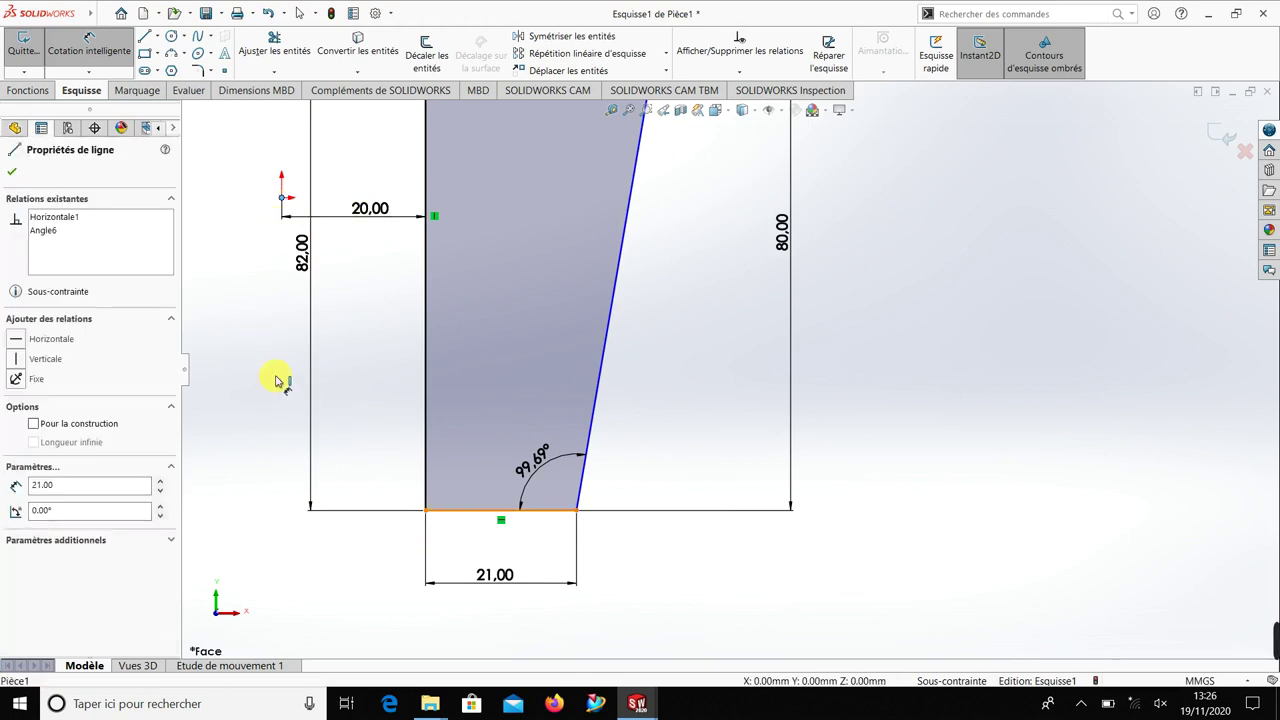
left_click(231, 347)
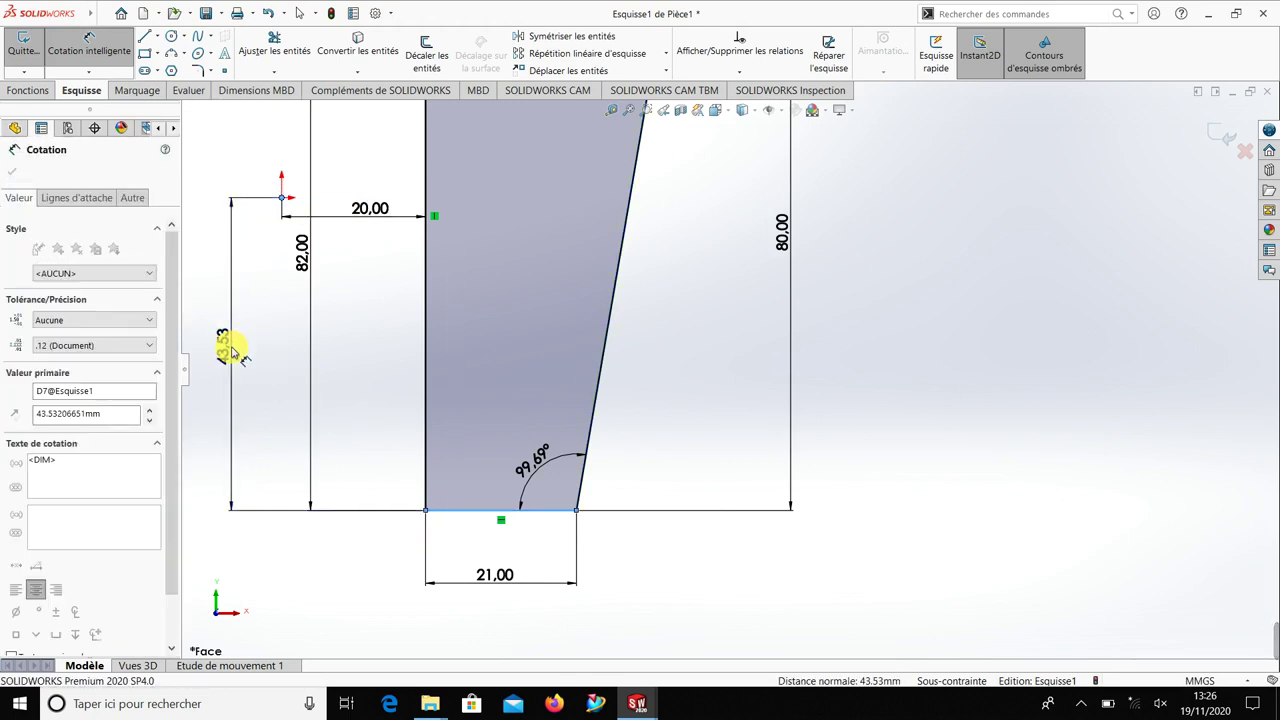
type("21")
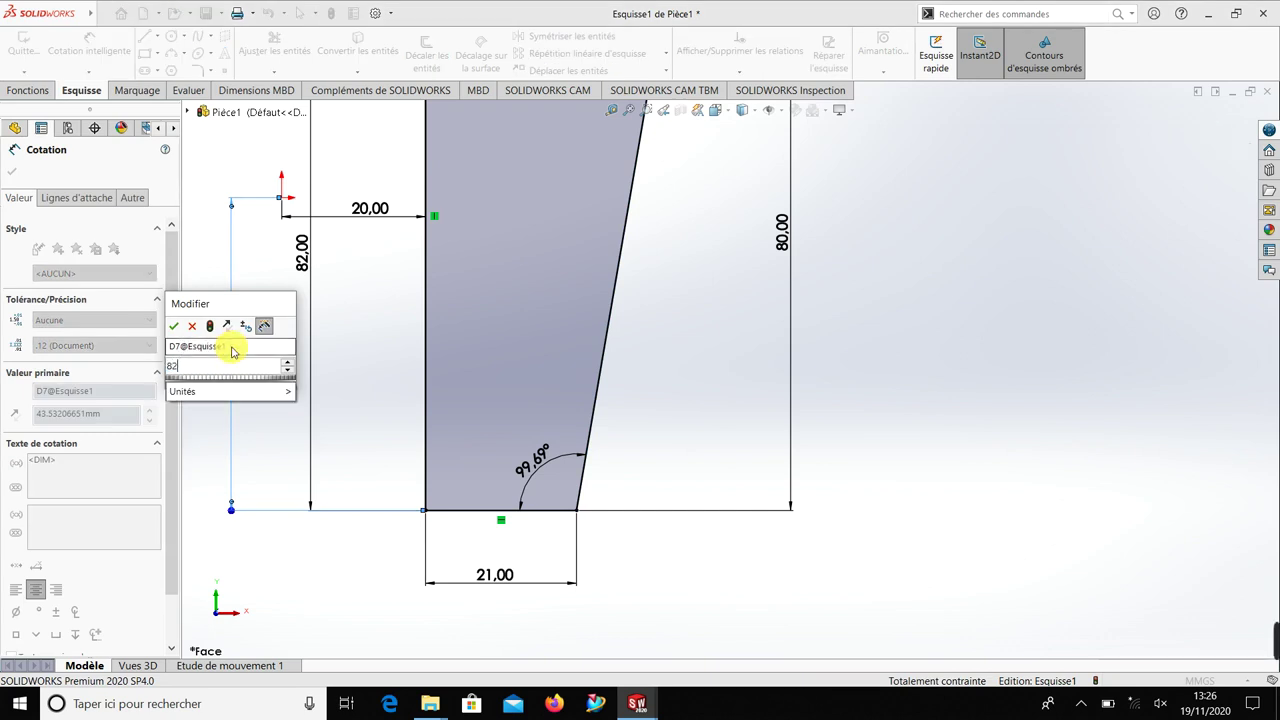
key("Return")
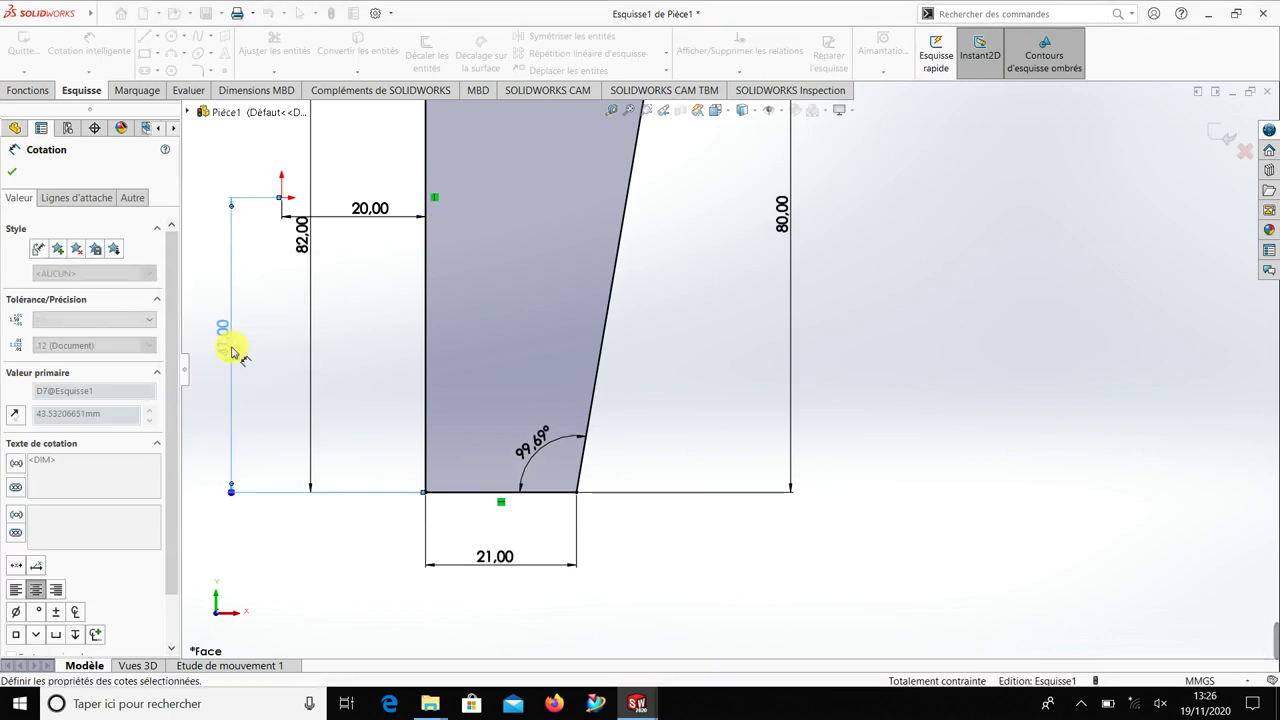
key("Escape")
key("f")
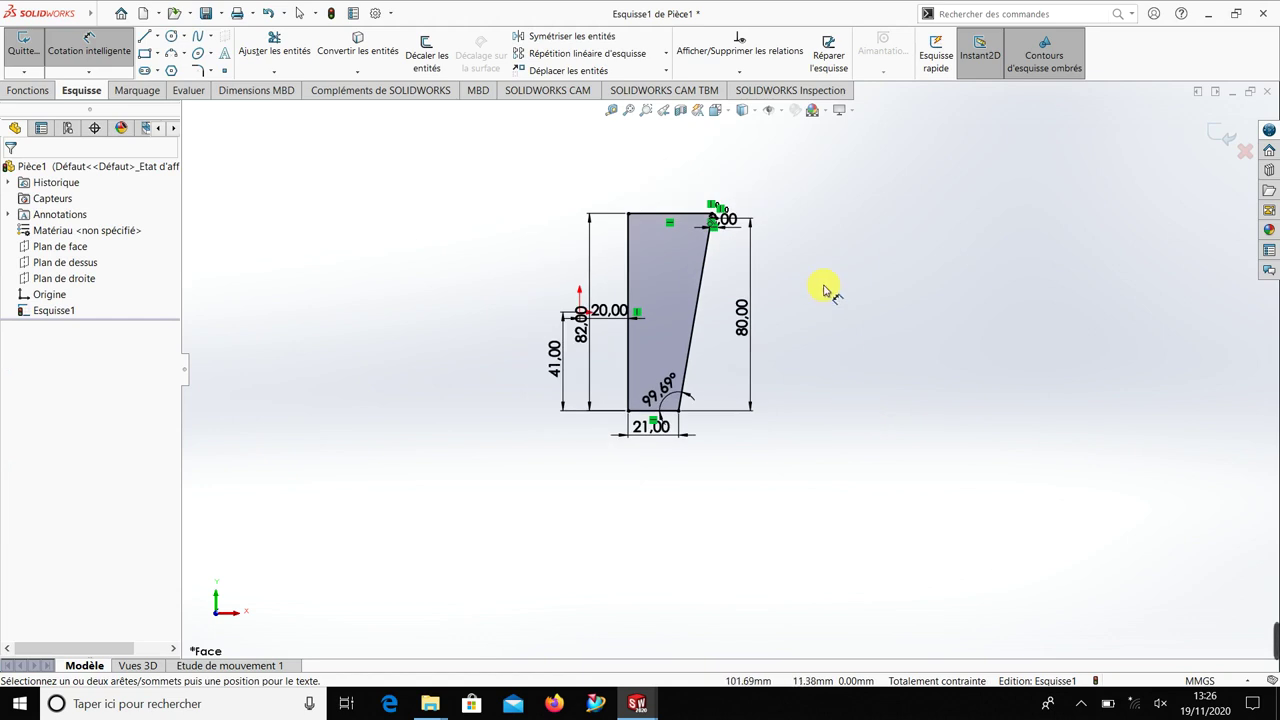
scroll(824, 288, "up", 1)
scroll(820, 288, "up", 2)
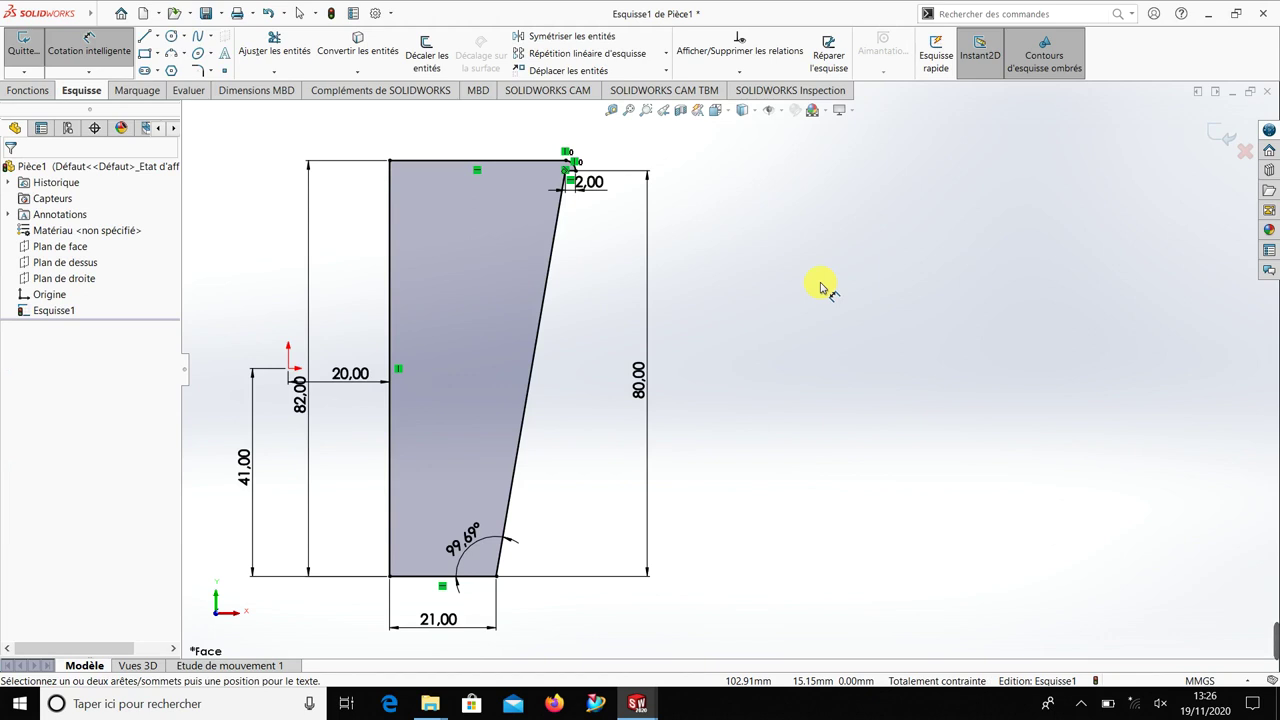
scroll(640, 410, "down", 3)
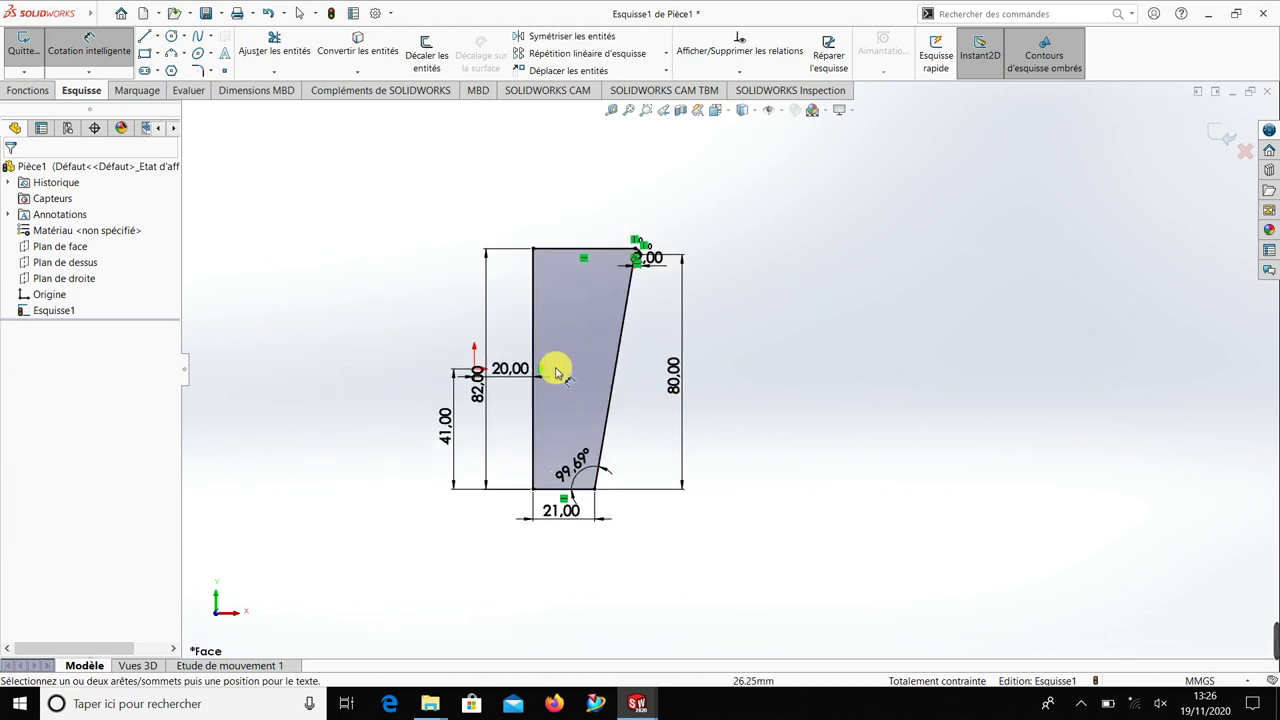
Step: Revolve the profile 360° around its inner vertical edge to create Révolution1
left_click(27, 93)
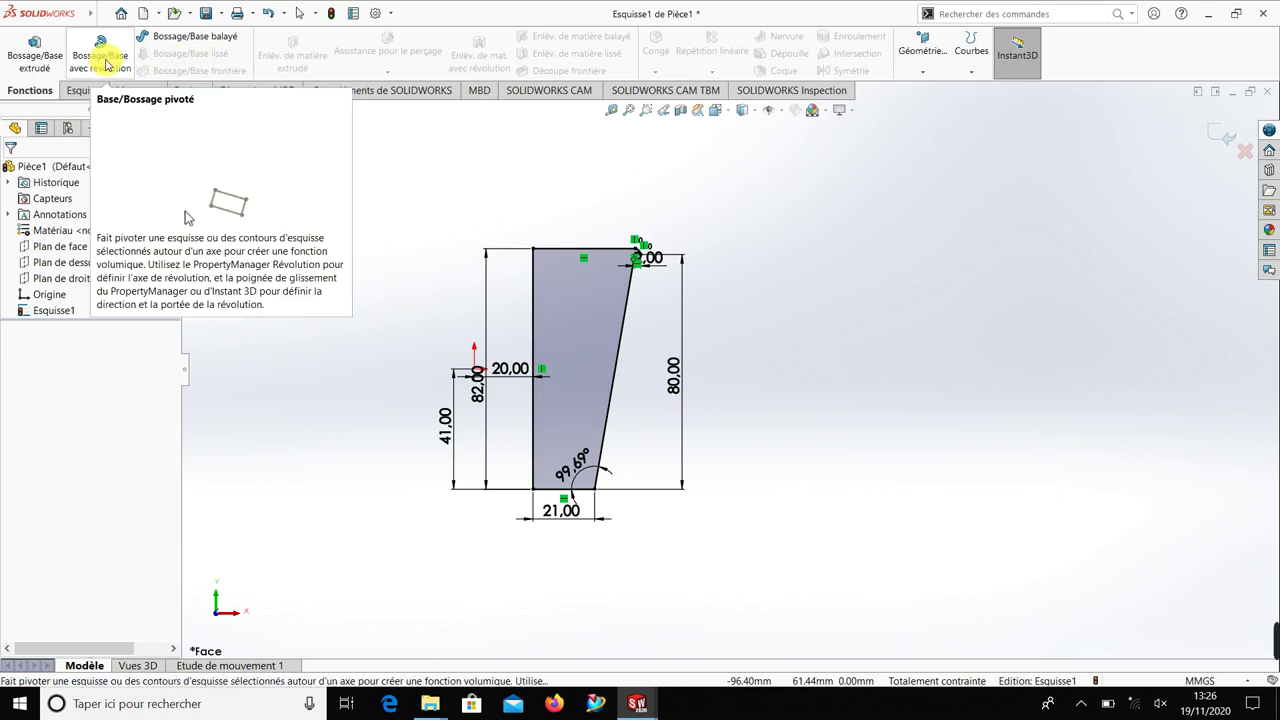
left_click(108, 63)
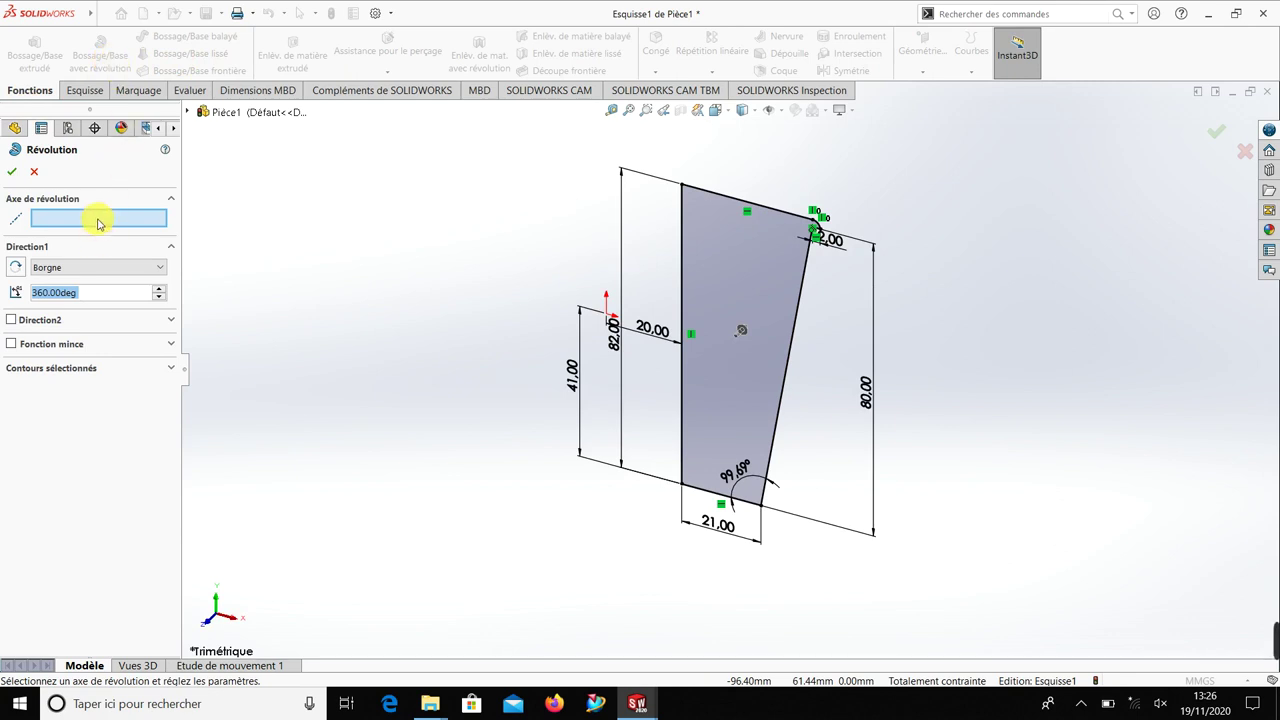
left_click(99, 221)
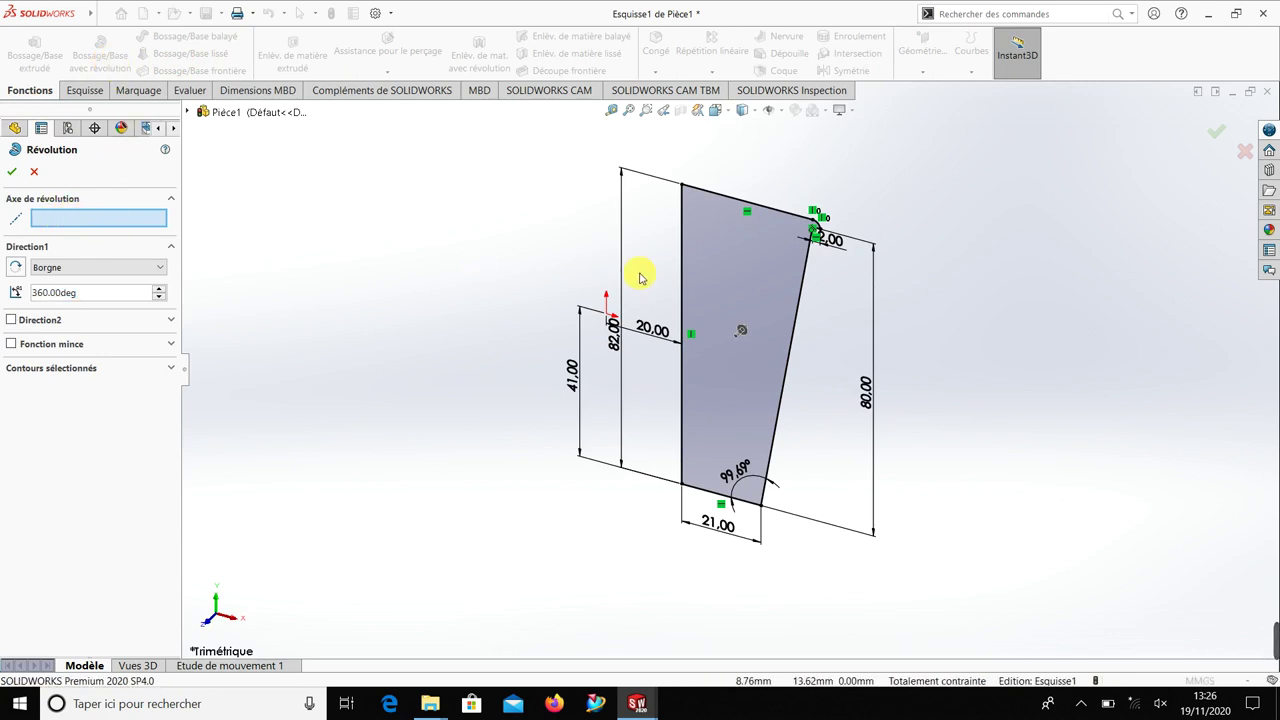
left_click(684, 249)
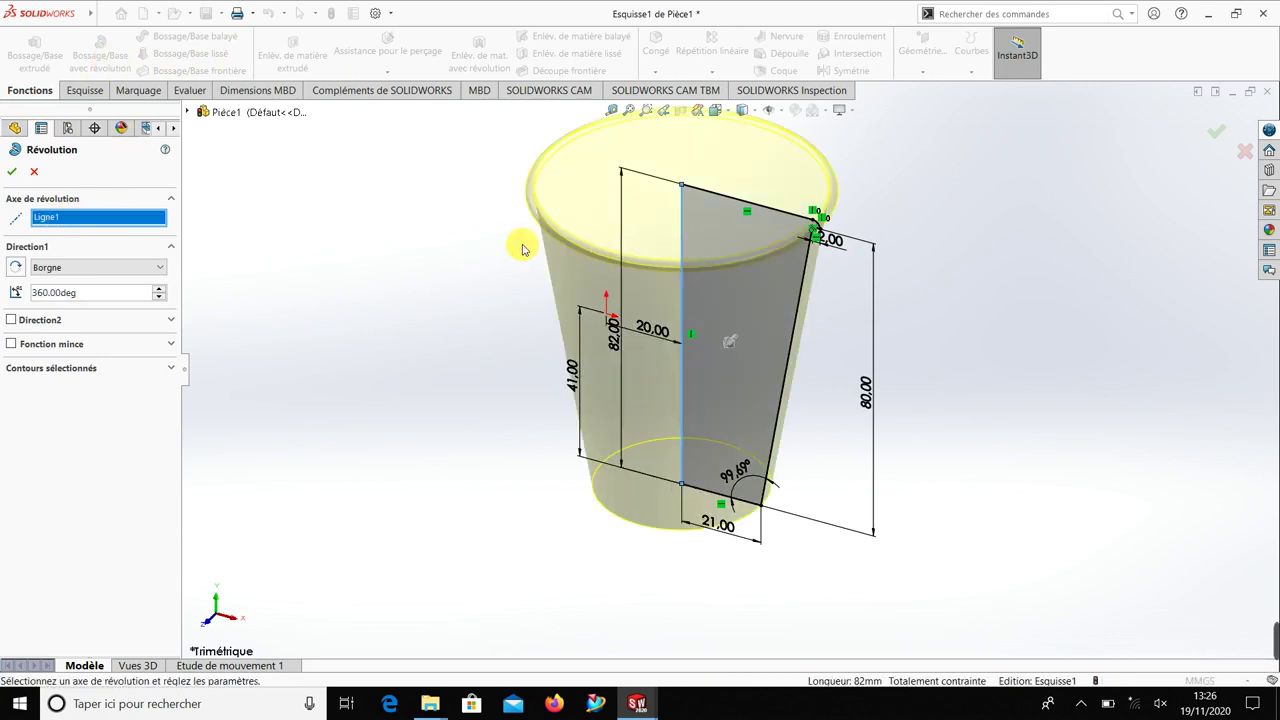
left_click(12, 172)
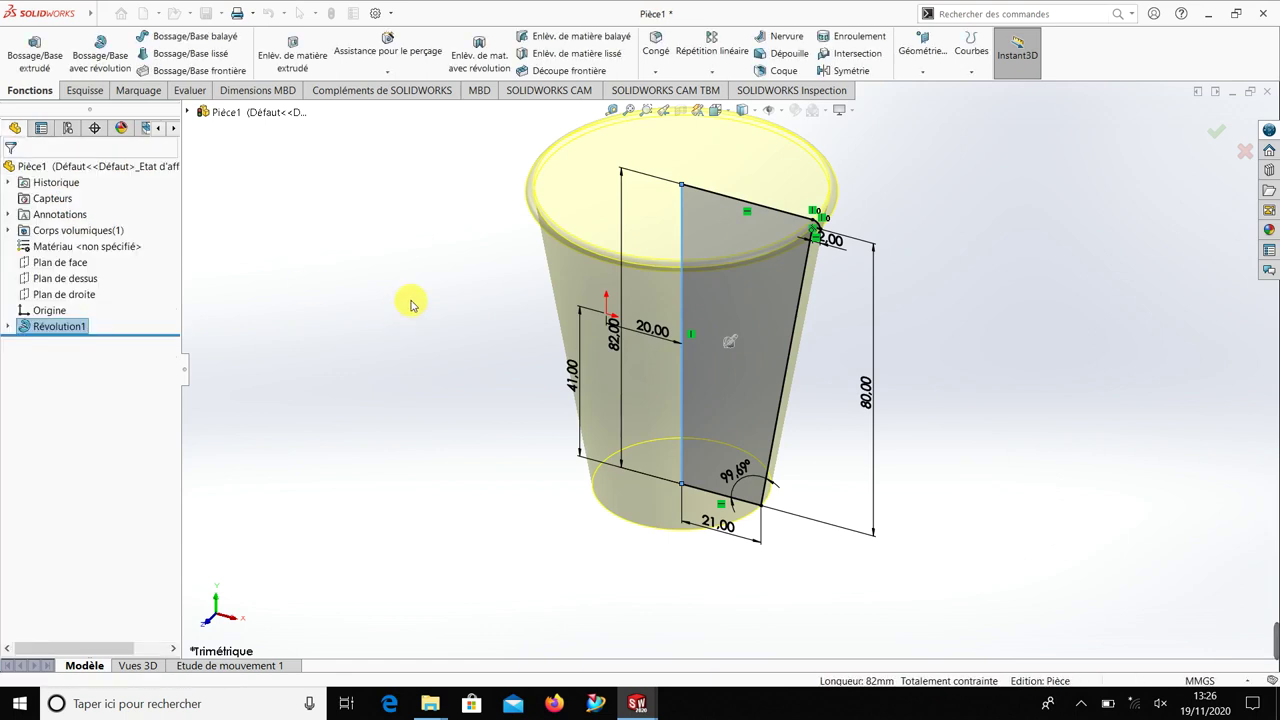
Step: Orbit the revolved cup to inspect it at an angle, then return it nearly upright
left_click(452, 380)
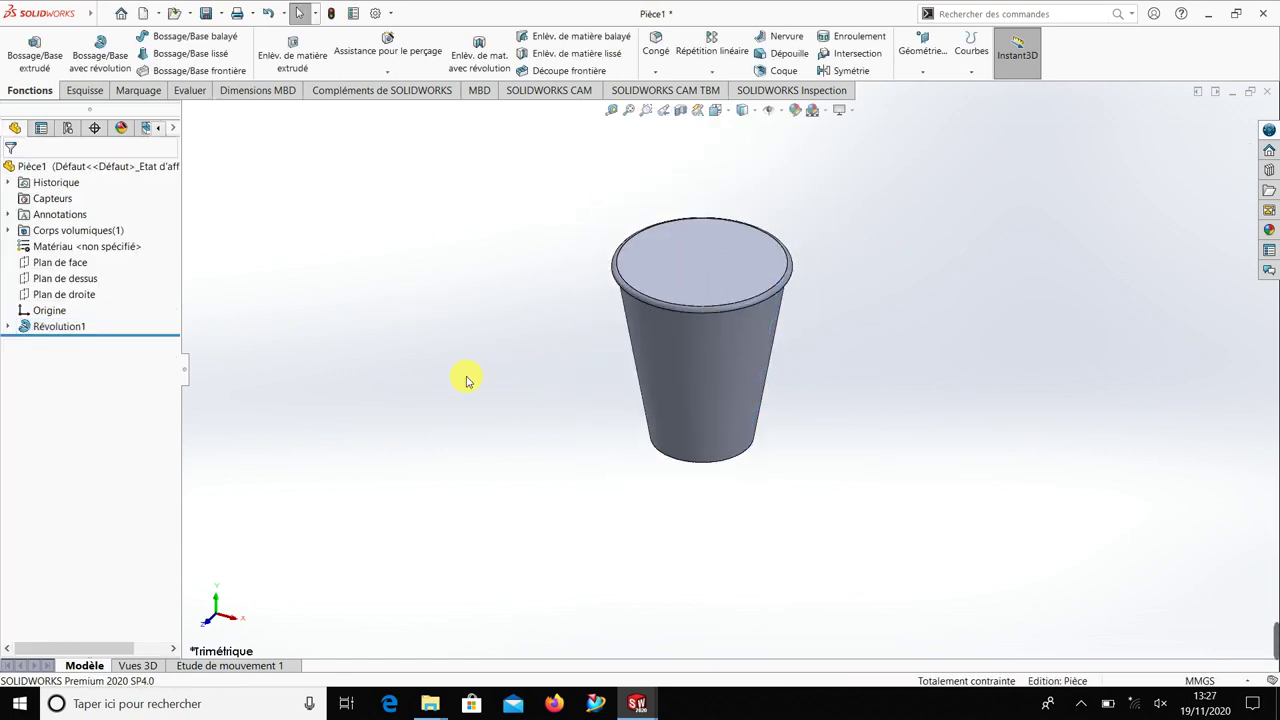
middle_click_drag(466, 374, 474, 392)
scroll(628, 392, "down", 3)
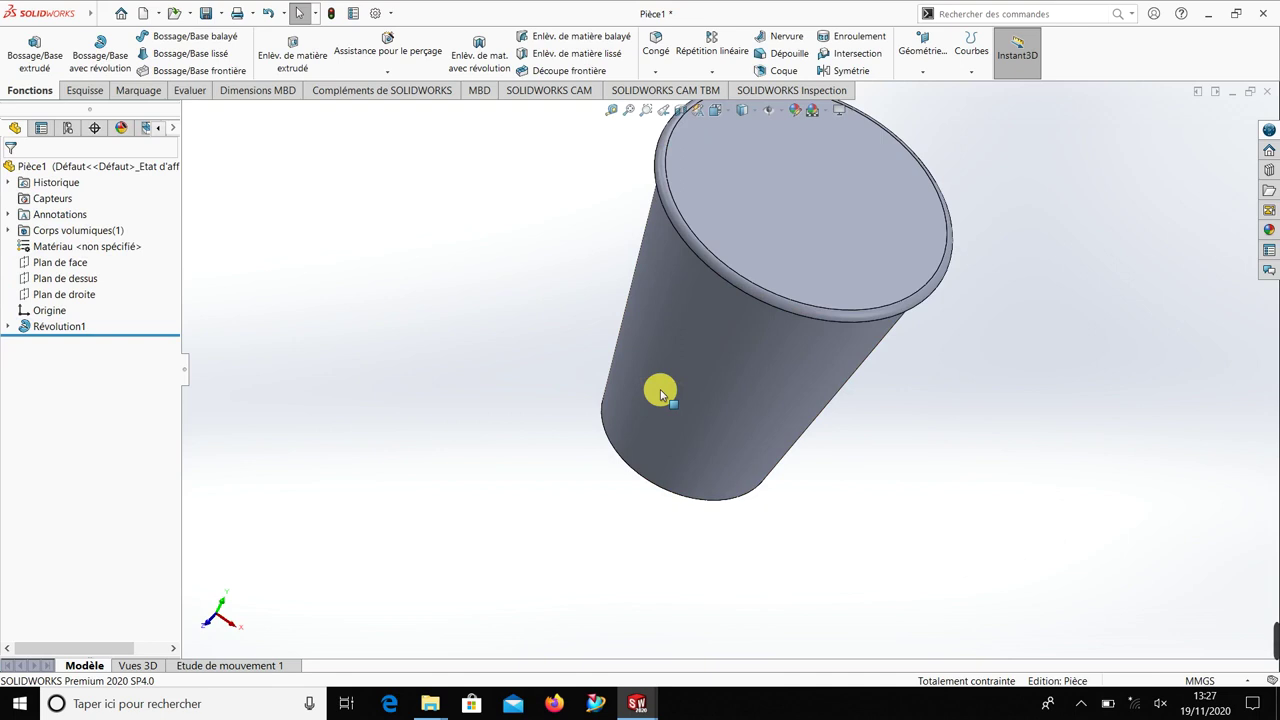
left_click(1081, 700)
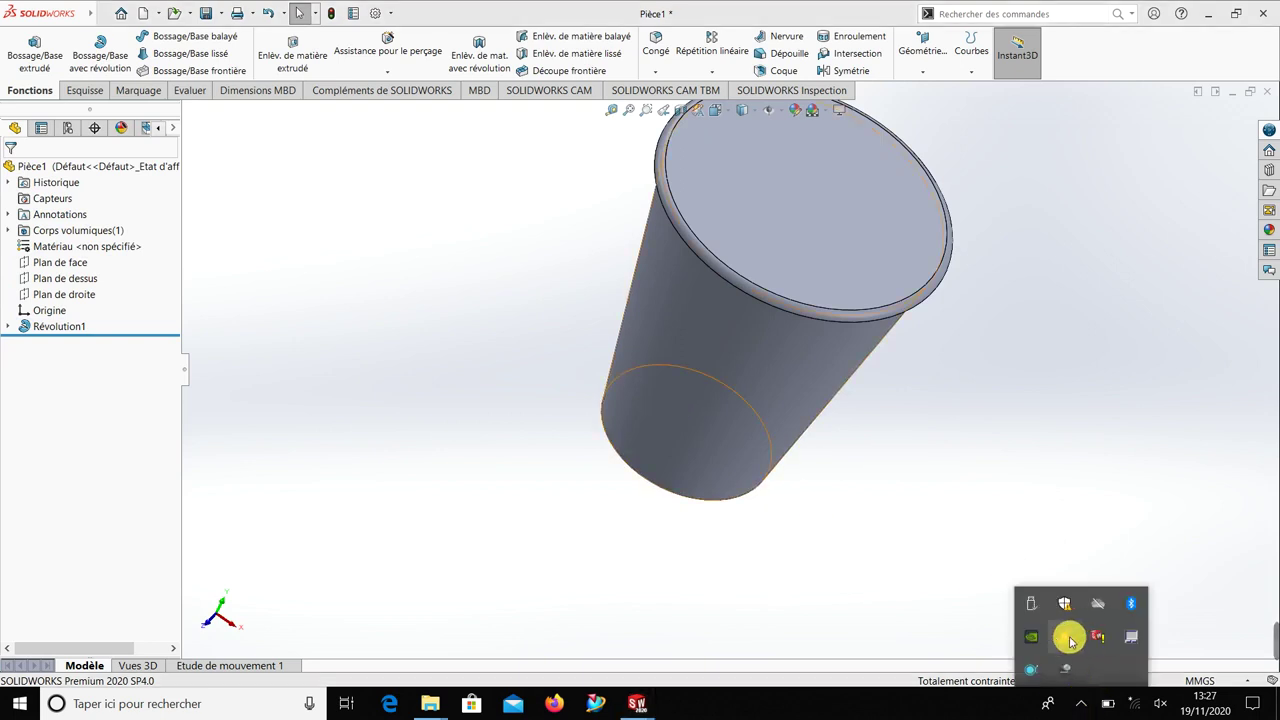
left_click(1034, 676)
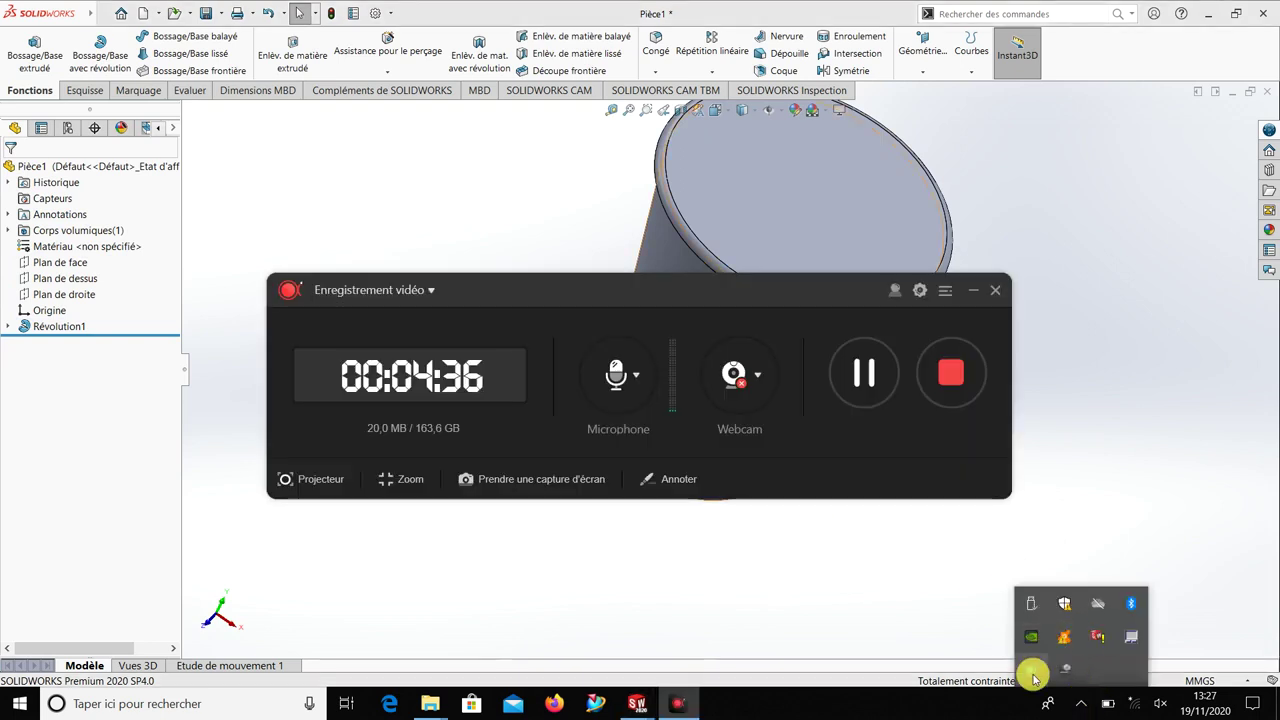
left_click(973, 290)
mouse_move(923, 469)
middle_mouse_down()
mouse_move(908, 434)
mouse_move(1034, 357)
mouse_move(920, 437)
mouse_move(753, 415)
middle_mouse_up()
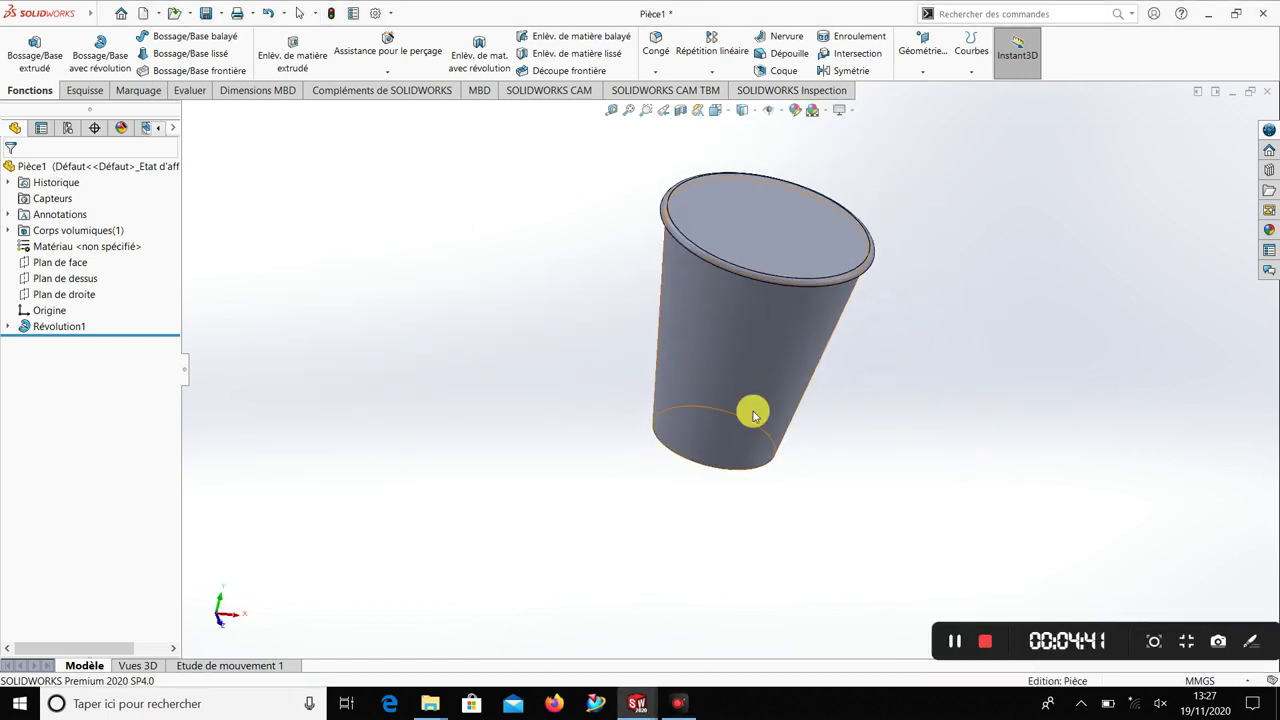
Step: View Plan de face head-on with the Hidden Lines Removed display style
left_click(82, 264)
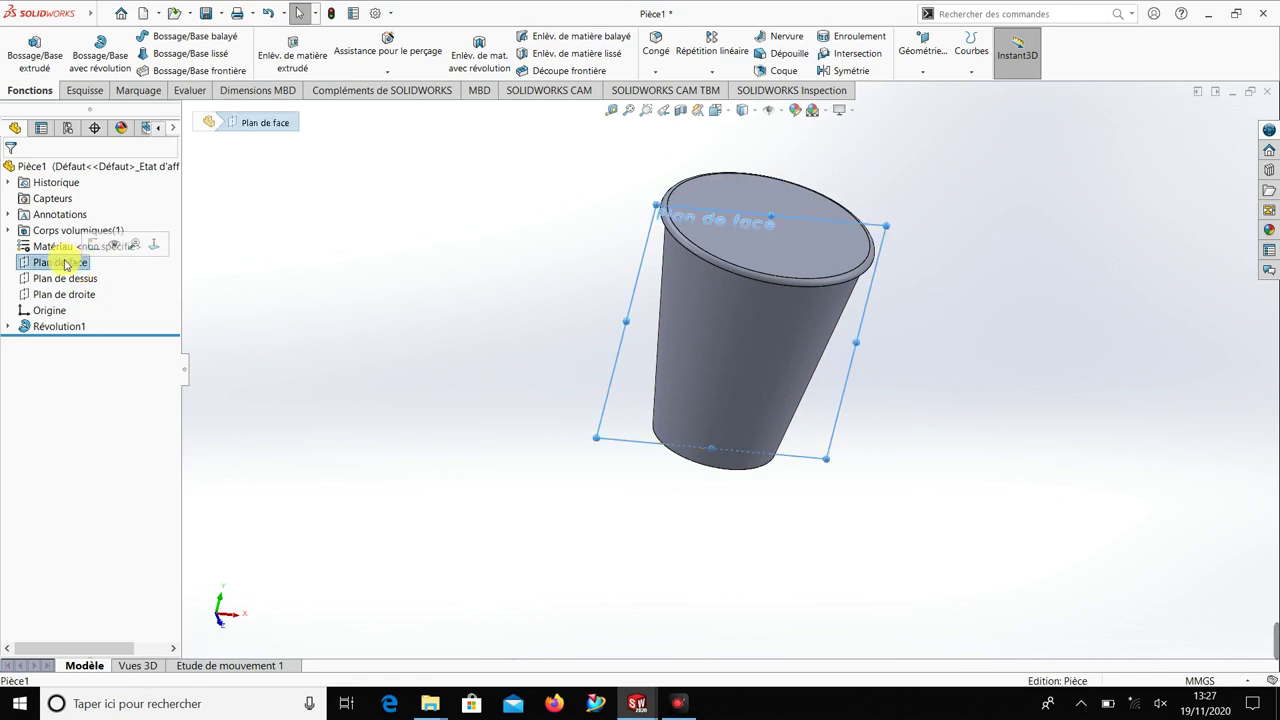
left_click(155, 246)
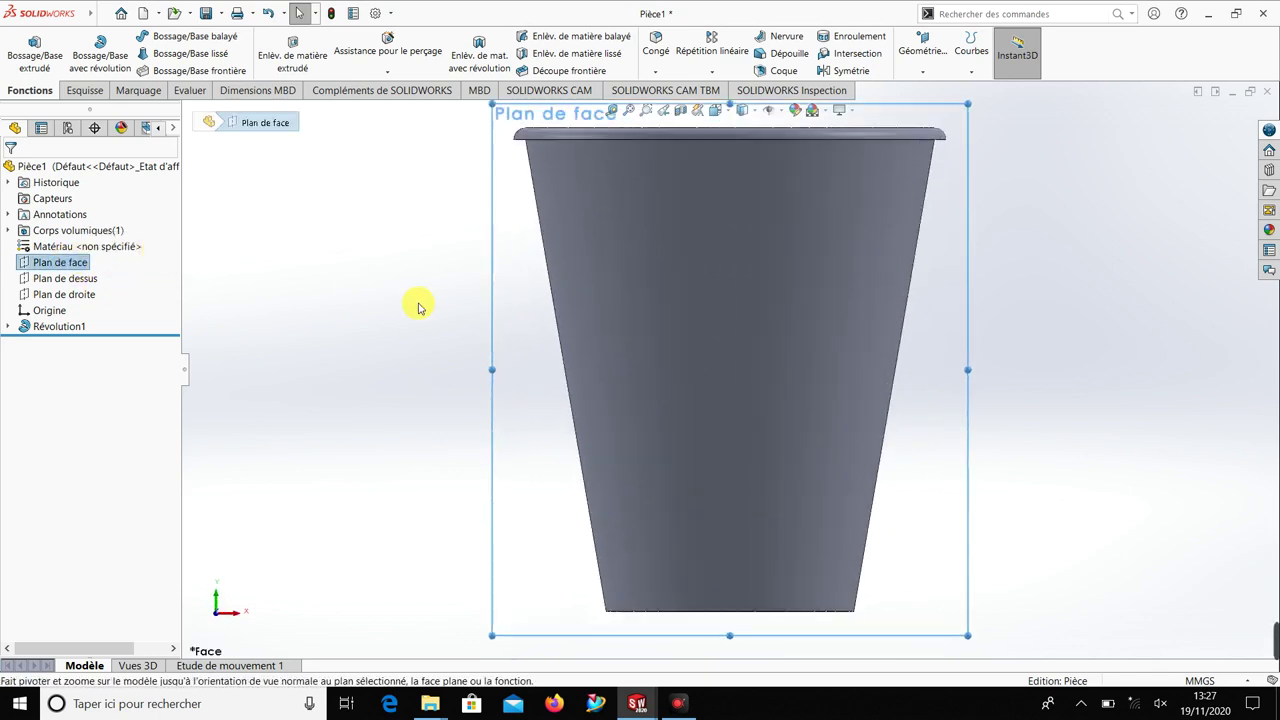
left_click(418, 306)
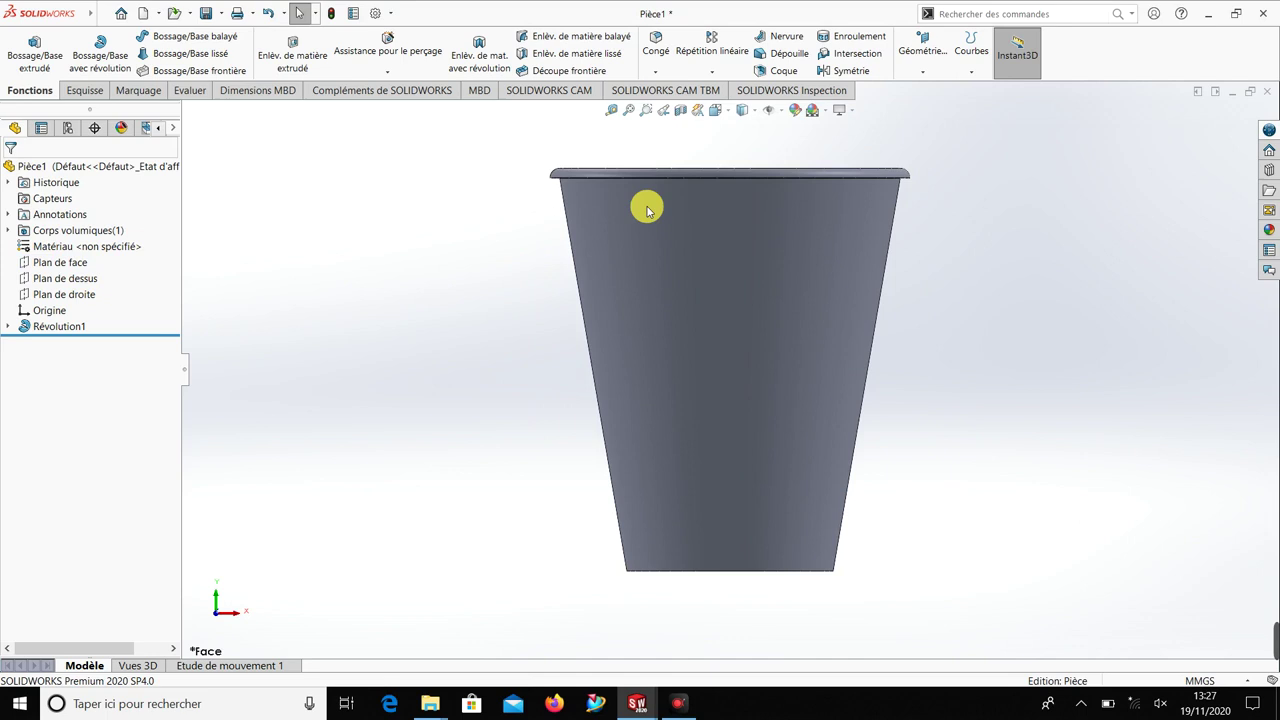
left_click(752, 112)
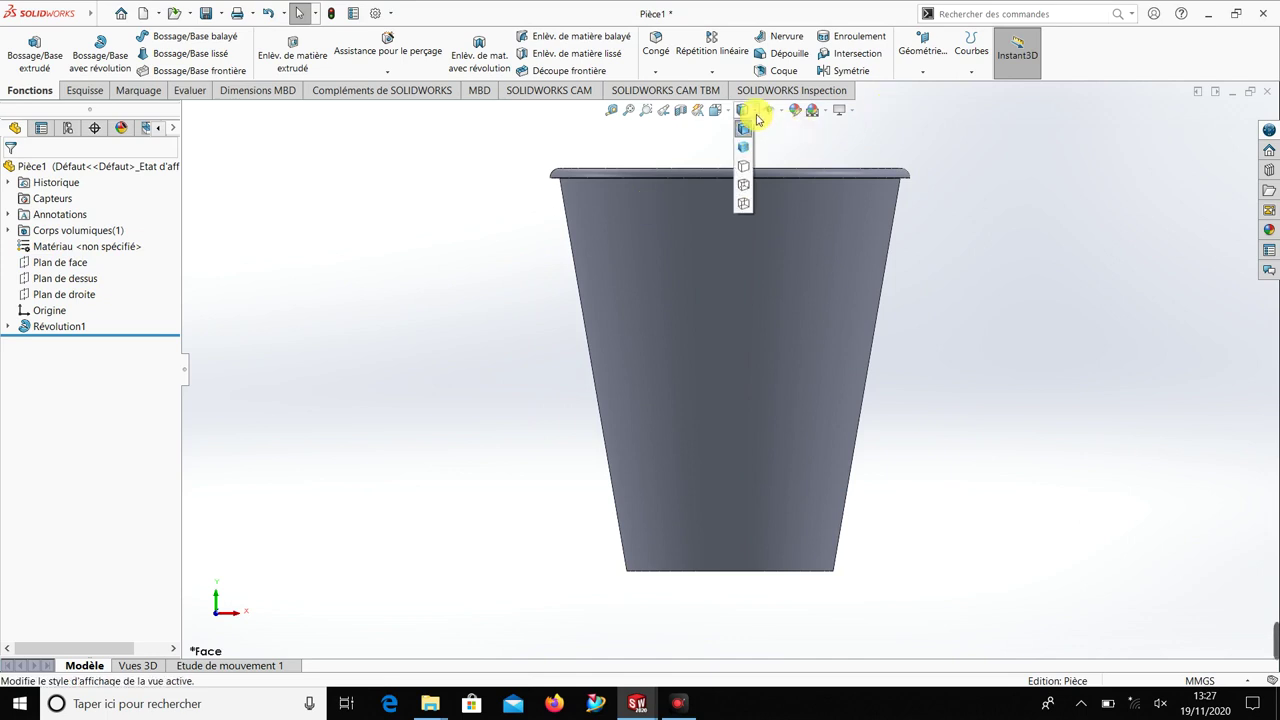
left_click(743, 168)
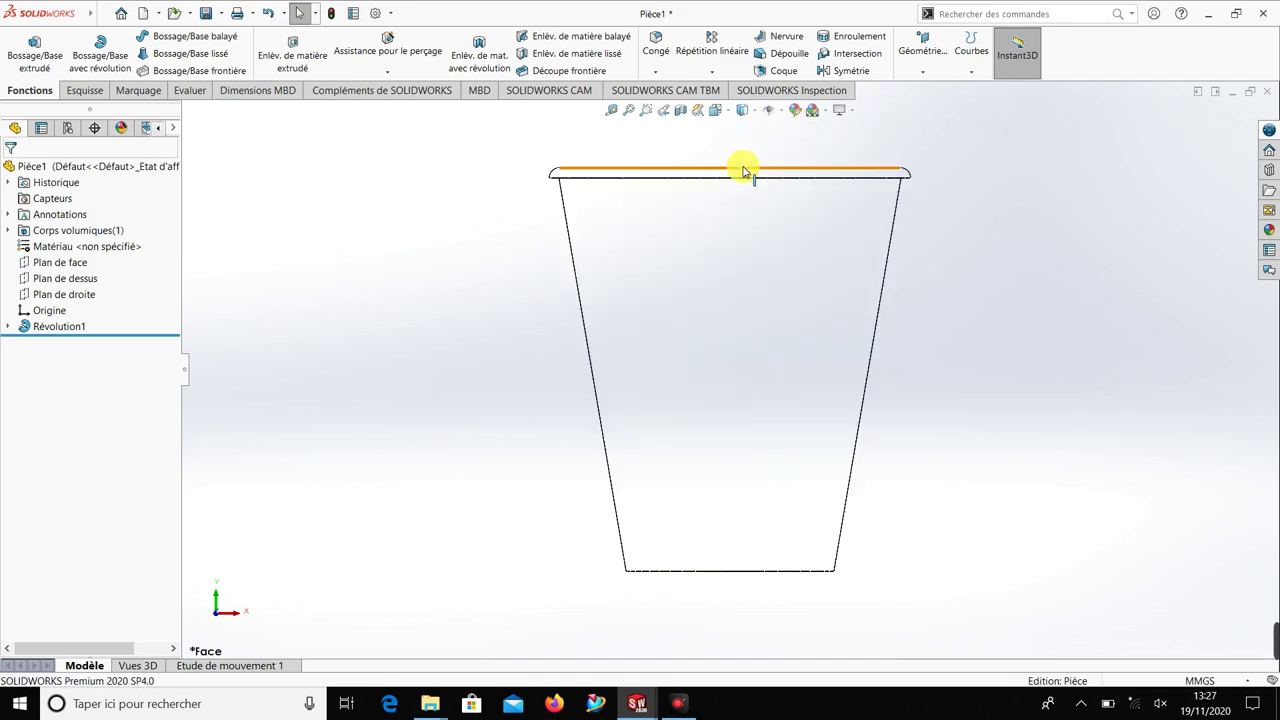
Step: Start a new sketch, Esquisse2, on Plan de face
left_click(74, 262)
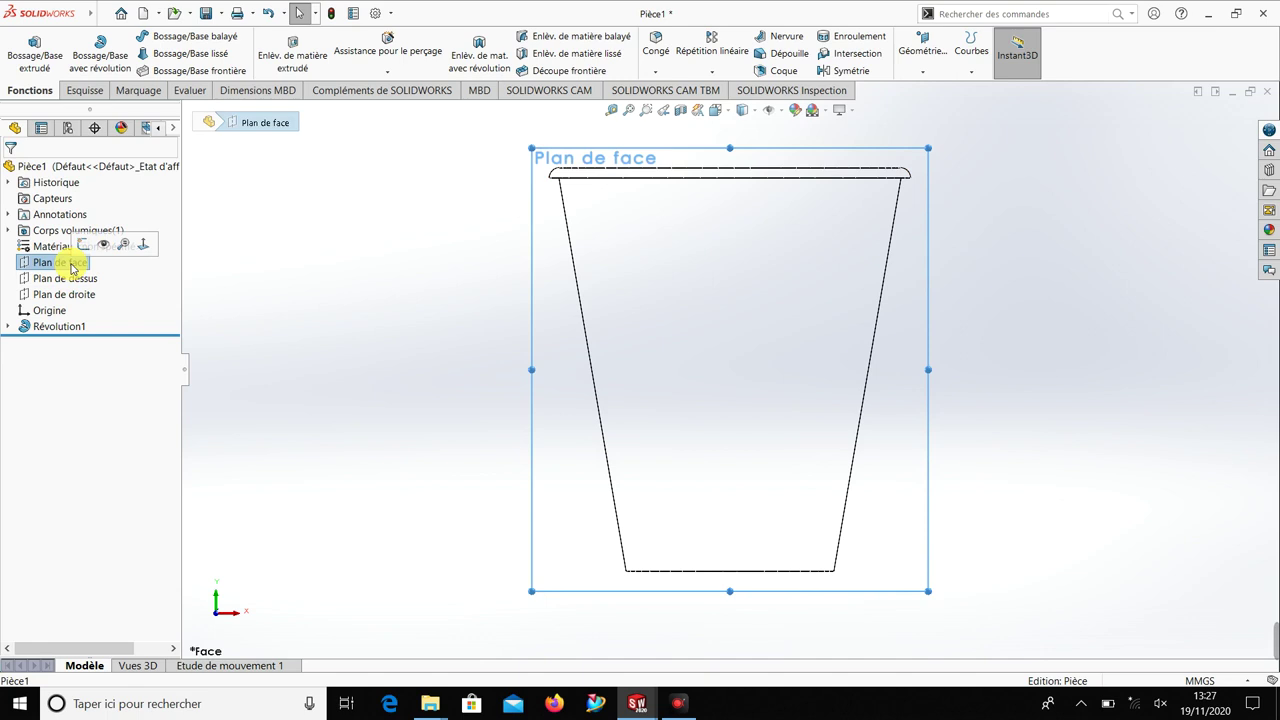
left_click(85, 91)
left_click(23, 45)
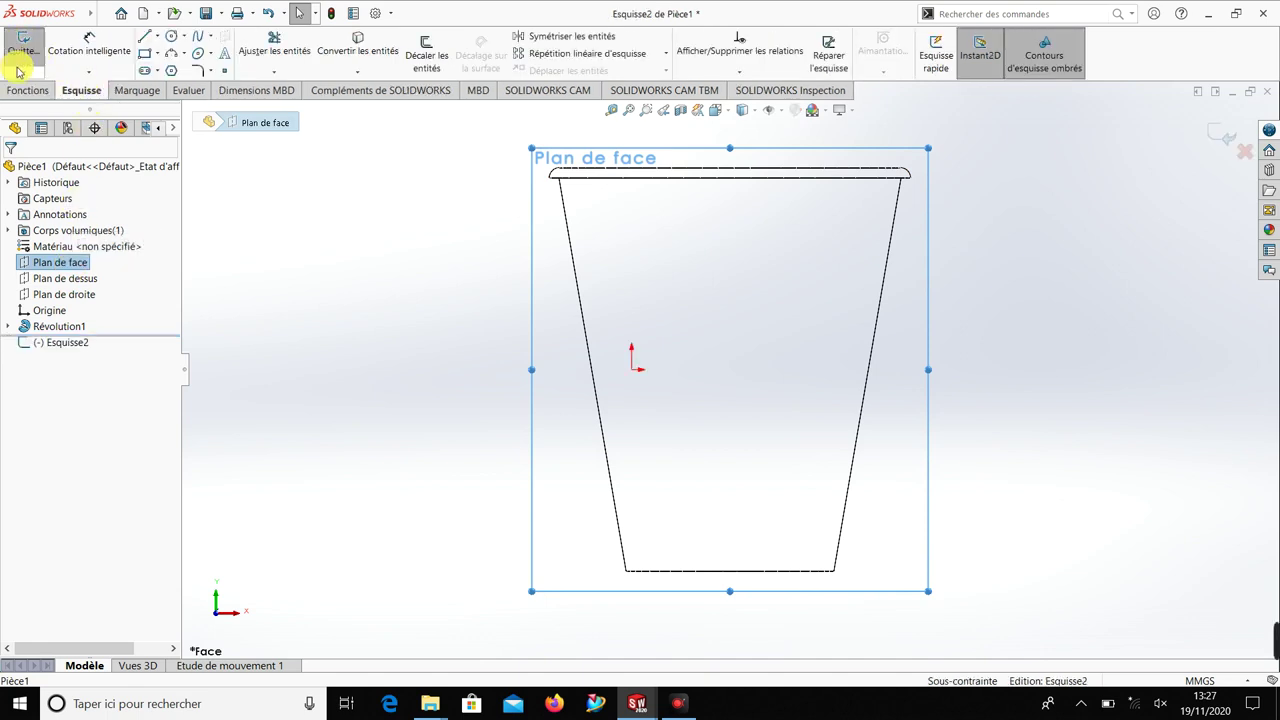
Step: Draw a line along the cup's left wall with its top end 10 mm below the rim
left_click(146, 37)
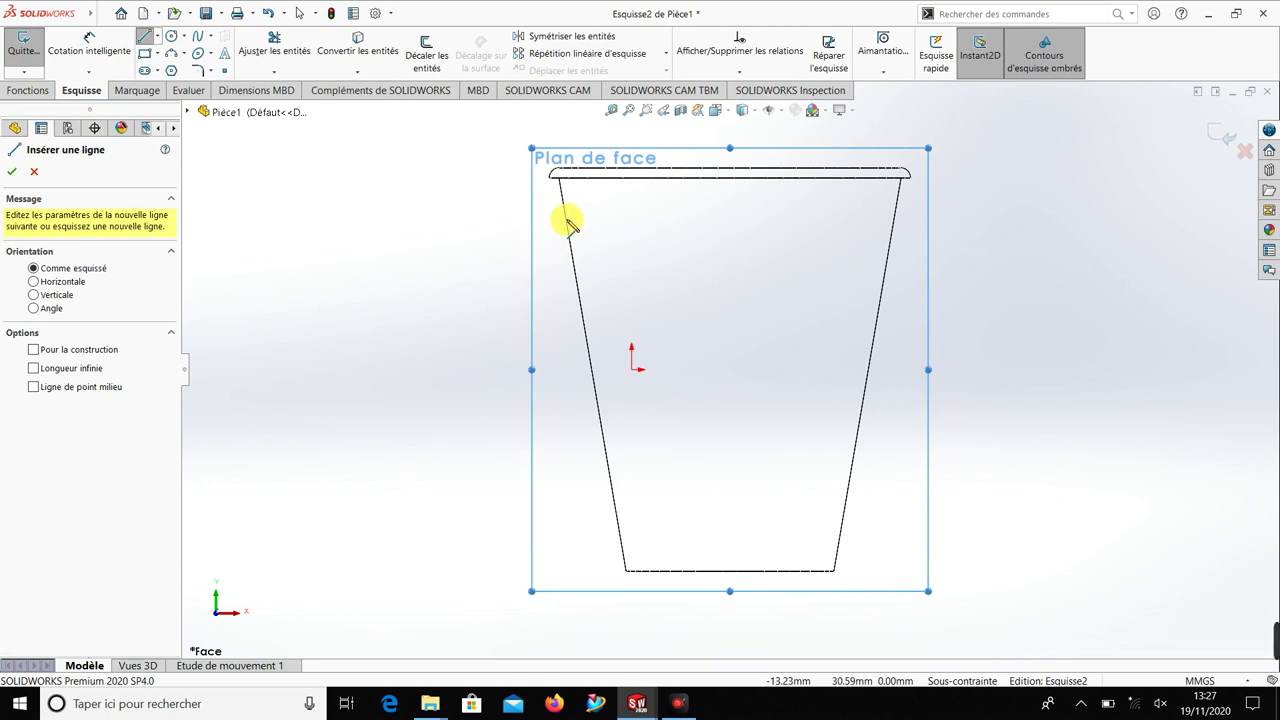
left_click(559, 178)
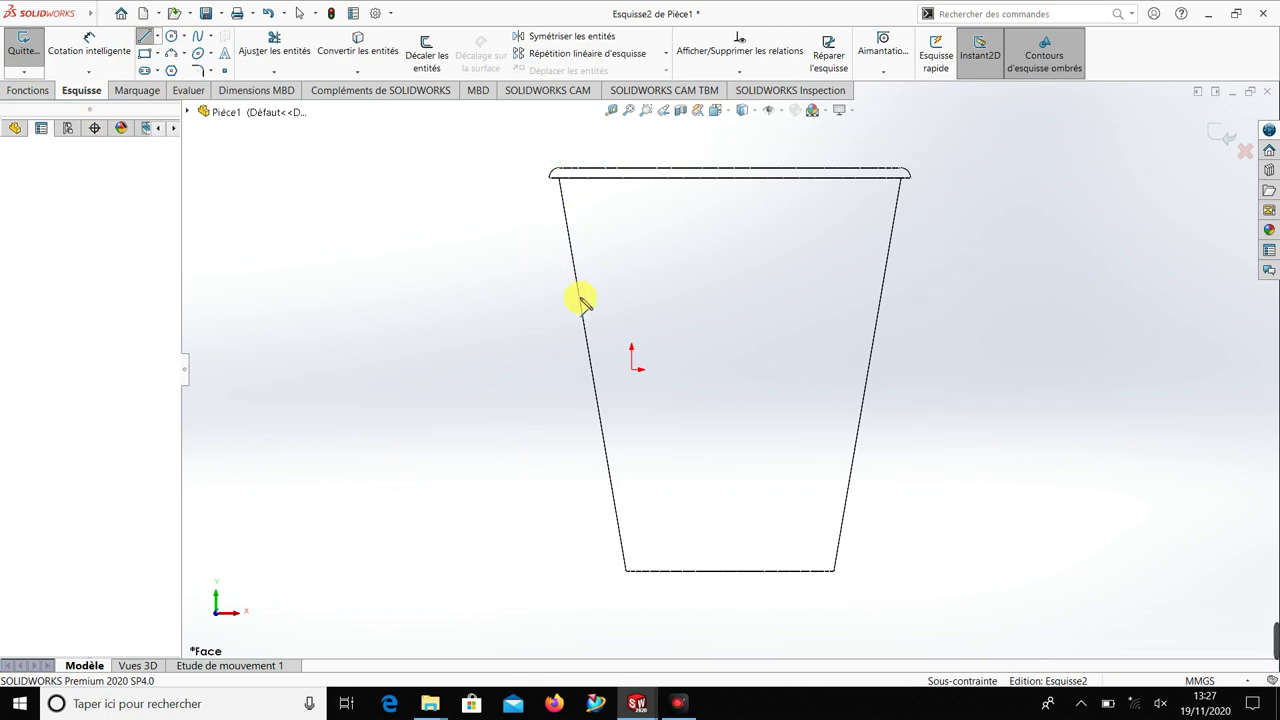
left_click(618, 518)
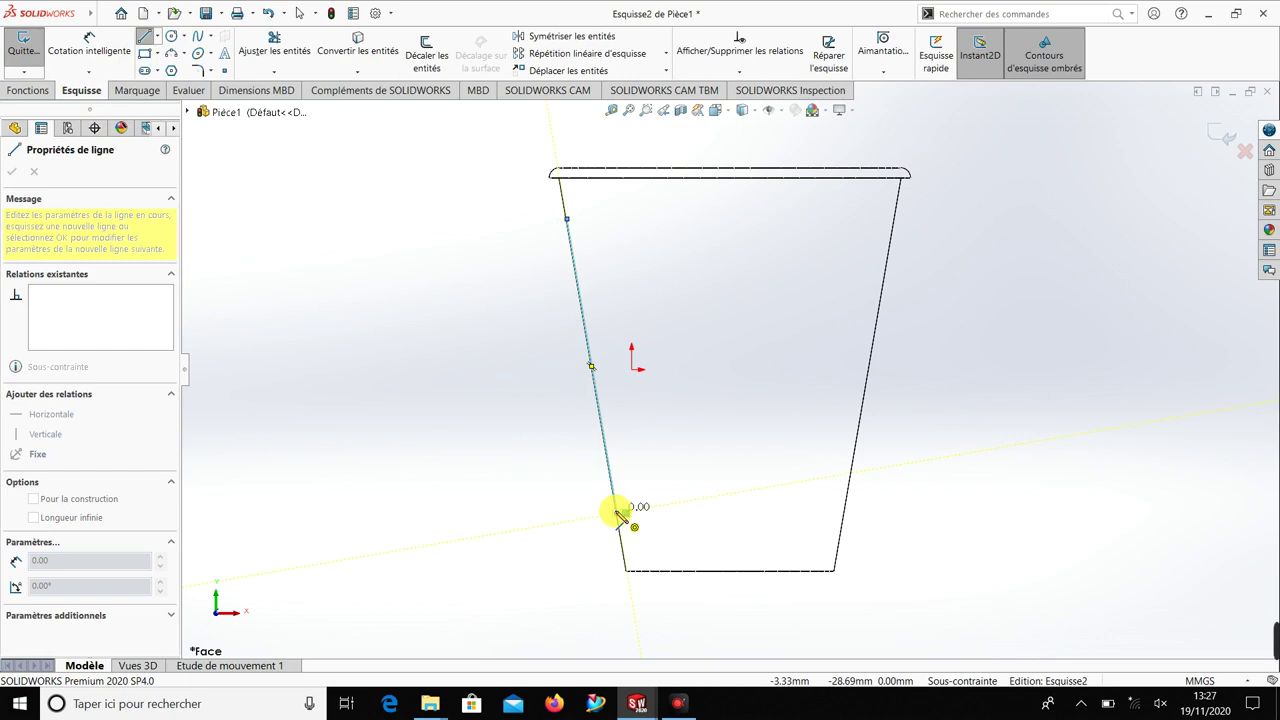
key("Escape")
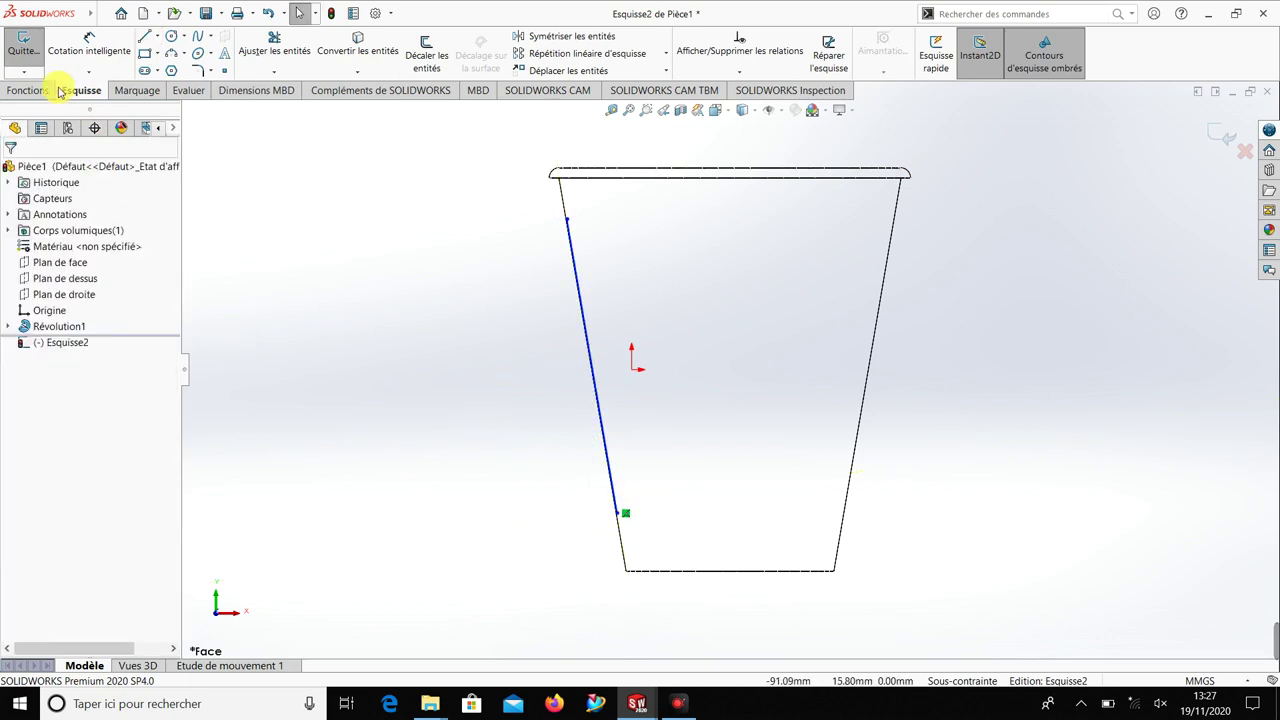
left_click(70, 48)
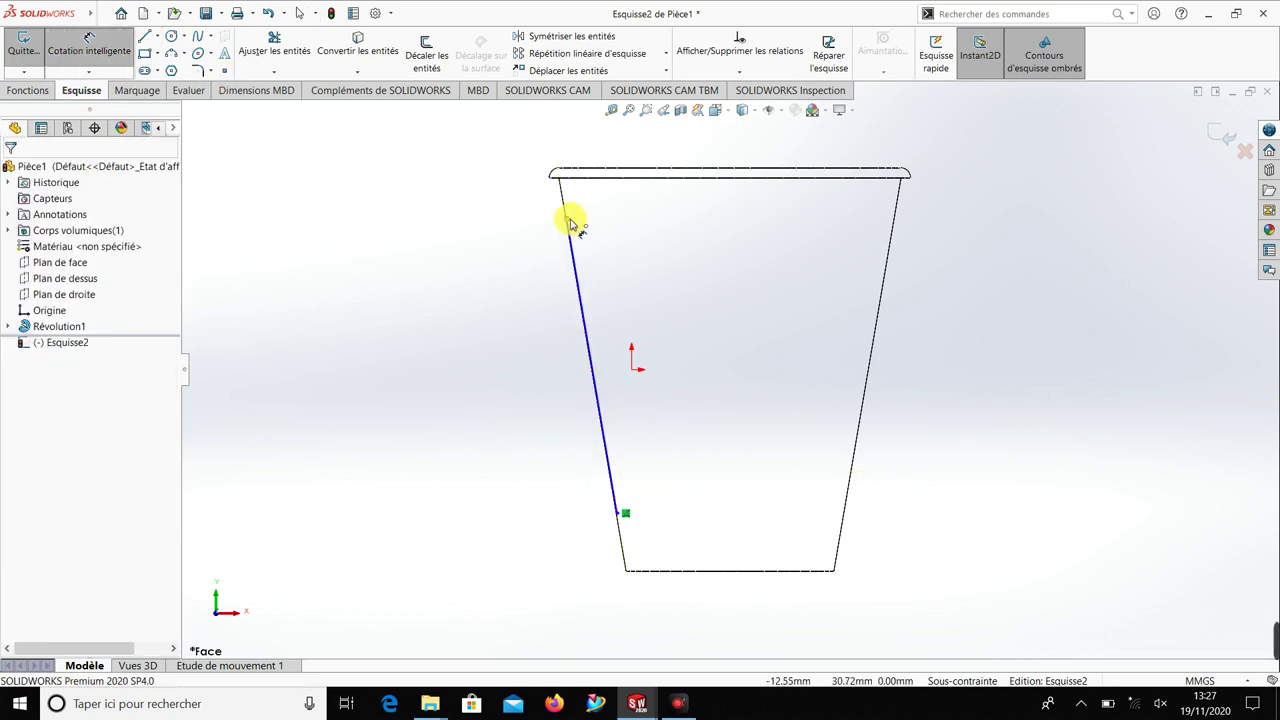
left_click(570, 222)
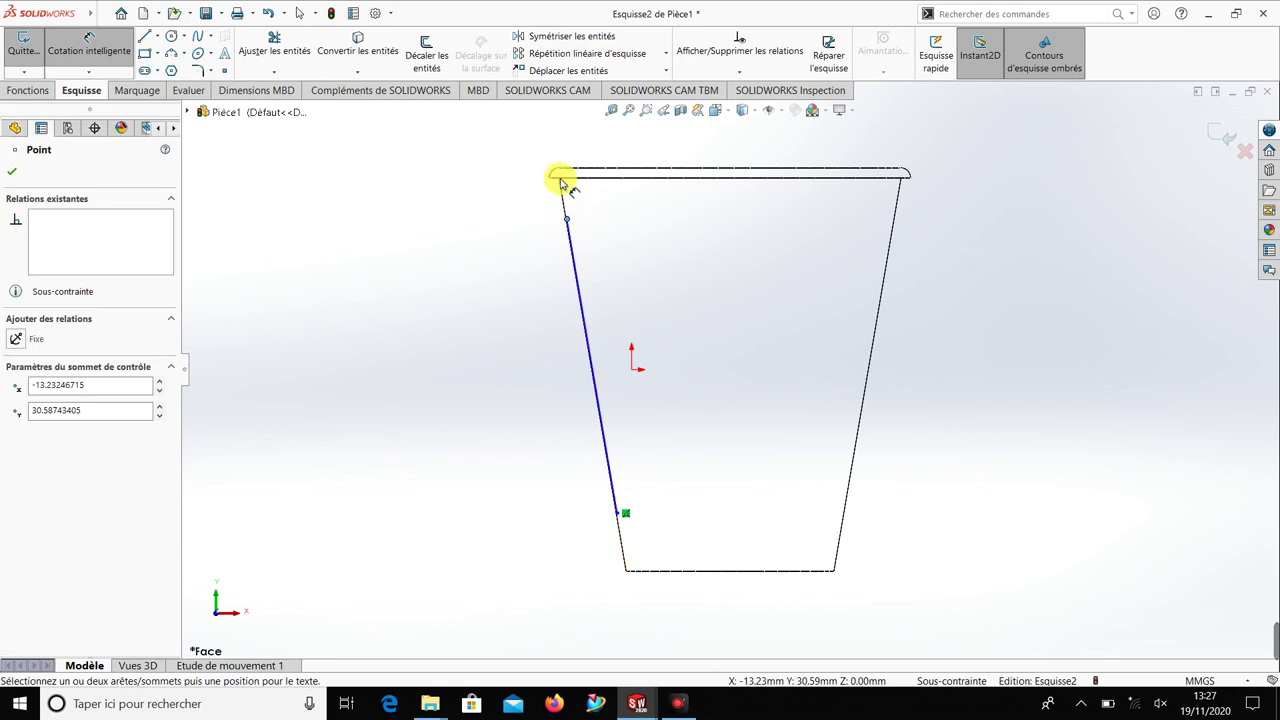
left_click(572, 181)
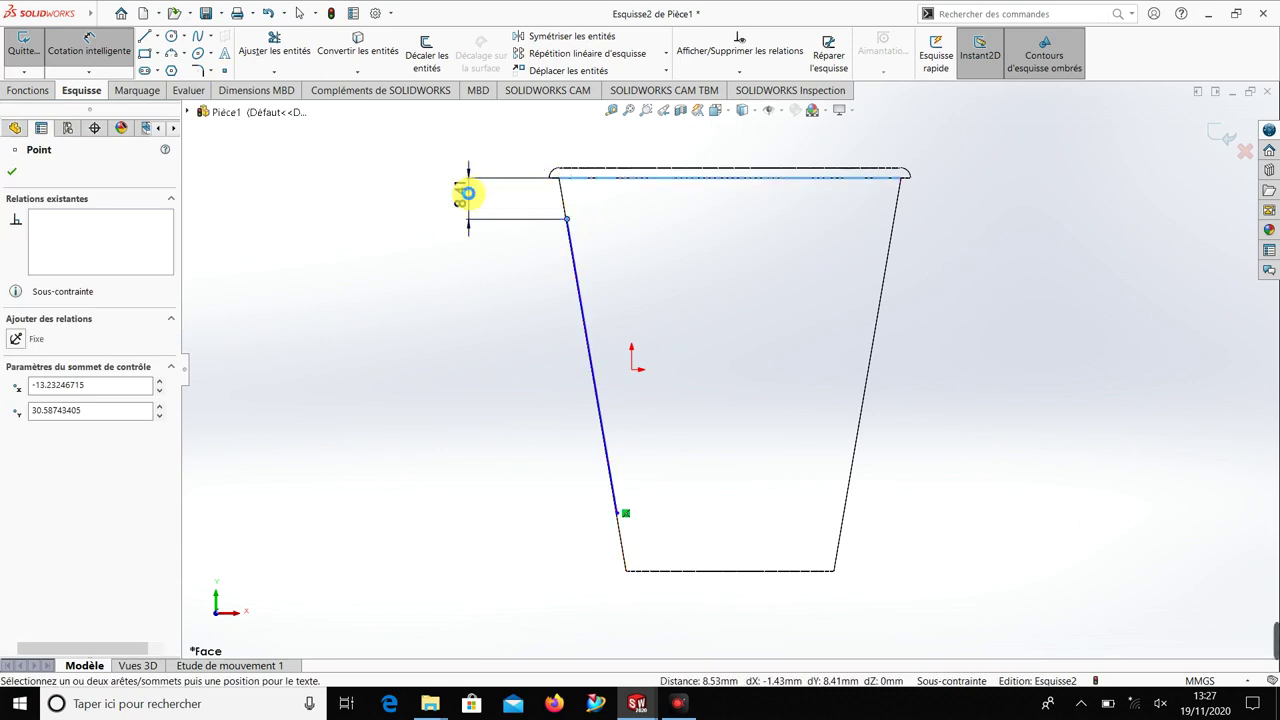
left_click(466, 193)
type("10")
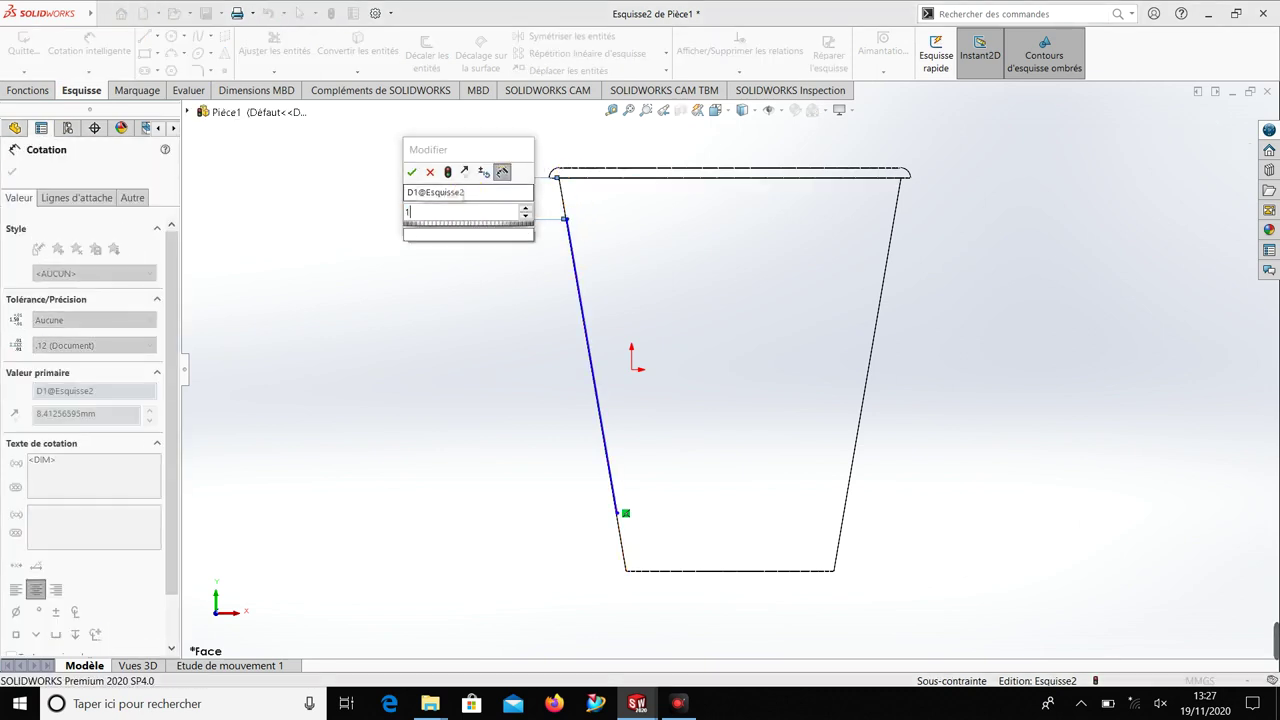
key("Return")
key("Escape")
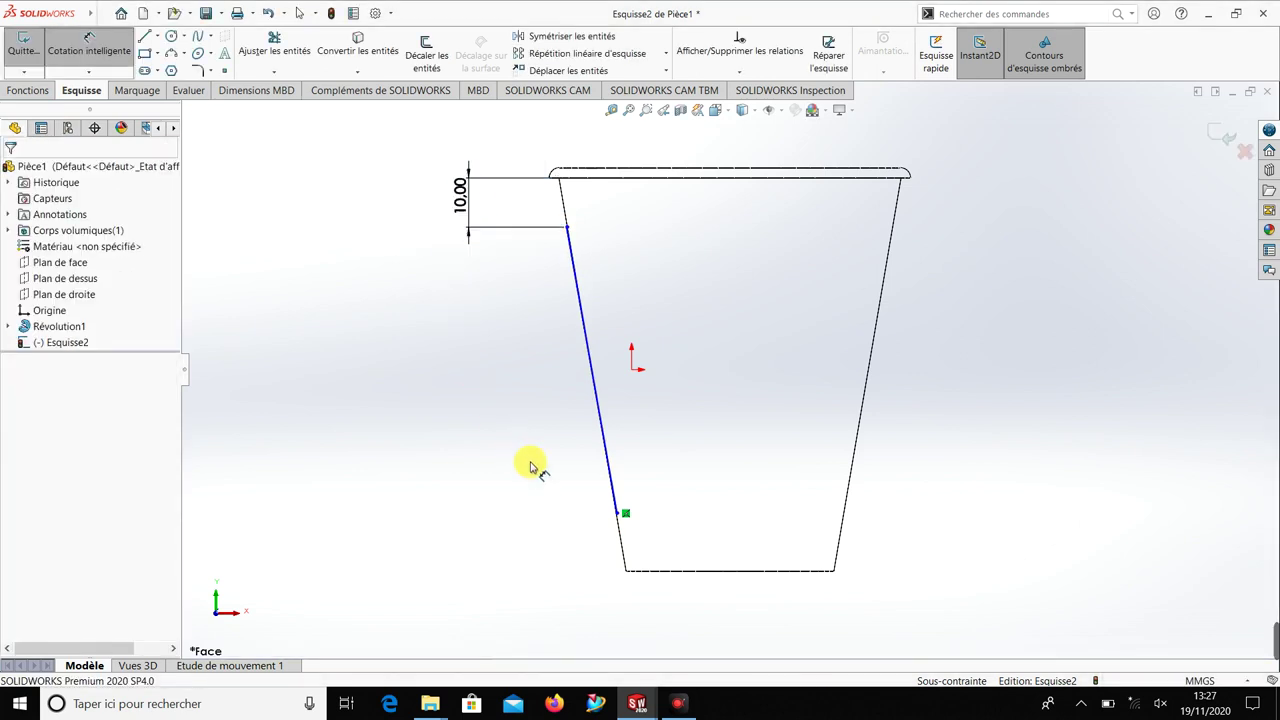
Step: Dimension the wall line's length to 67 mm
left_click(593, 385)
left_click_drag(593, 388, 578, 395)
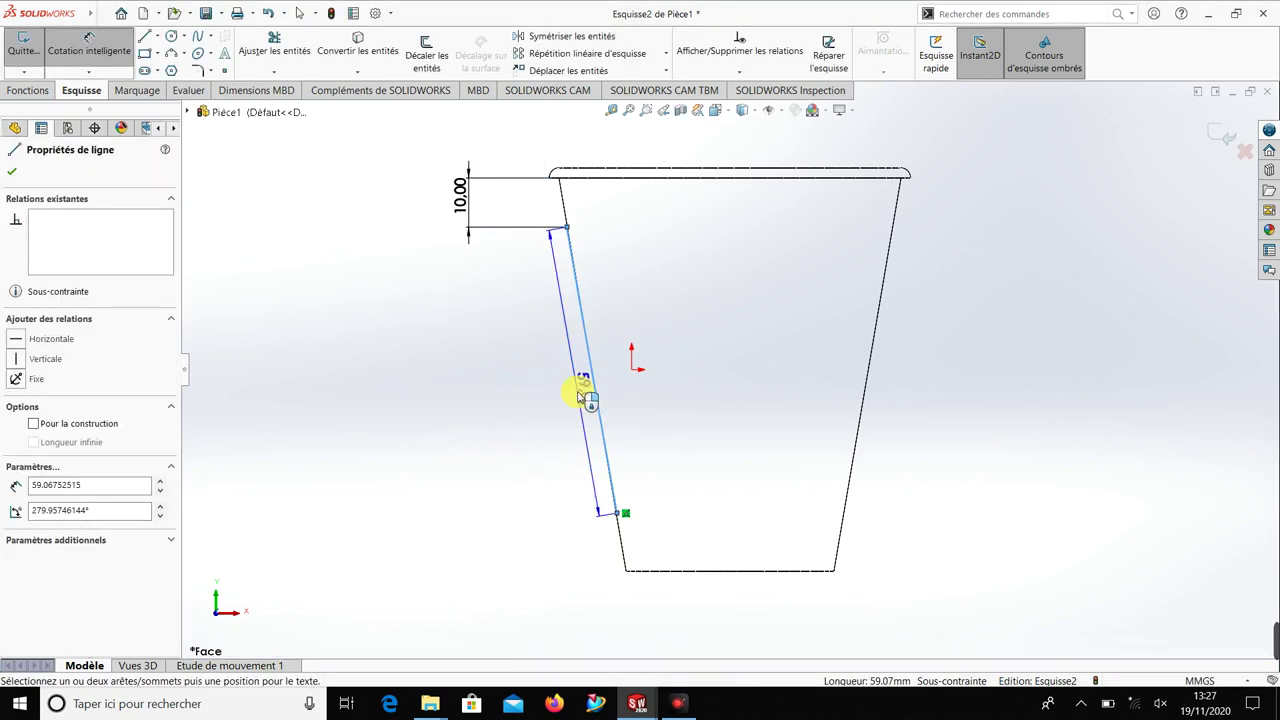
left_click(578, 395)
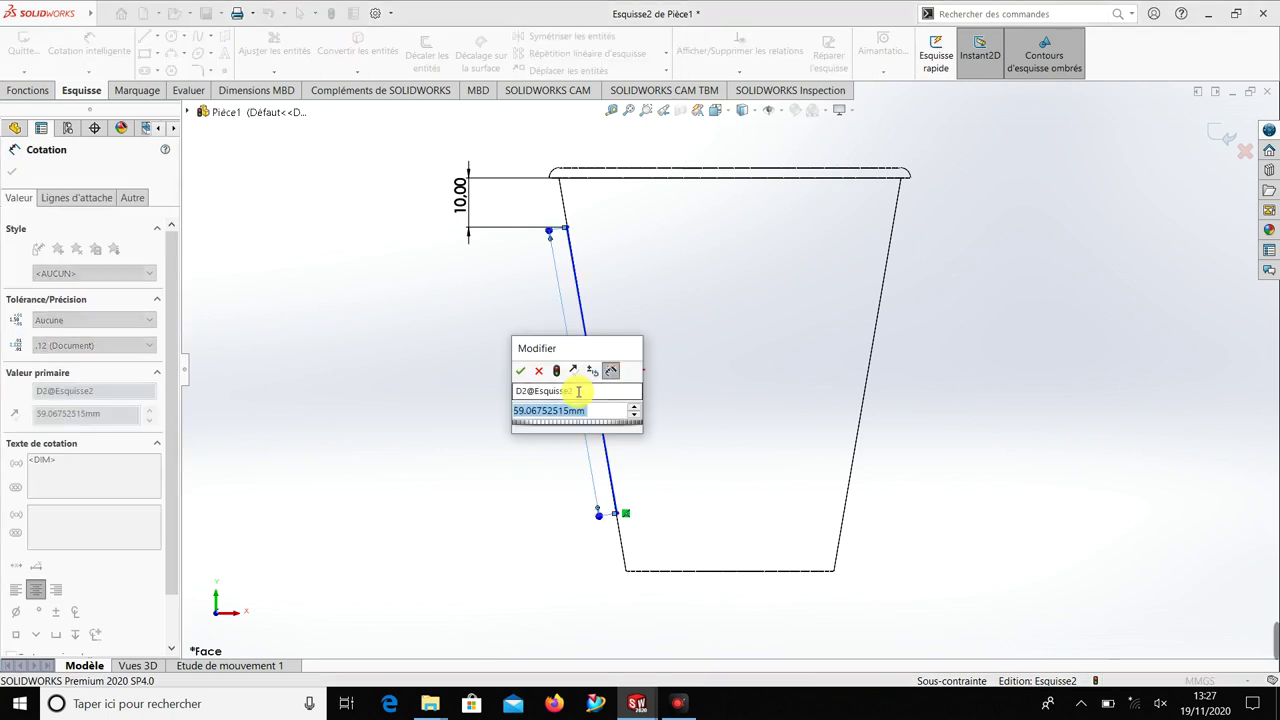
type("67")
key("Return")
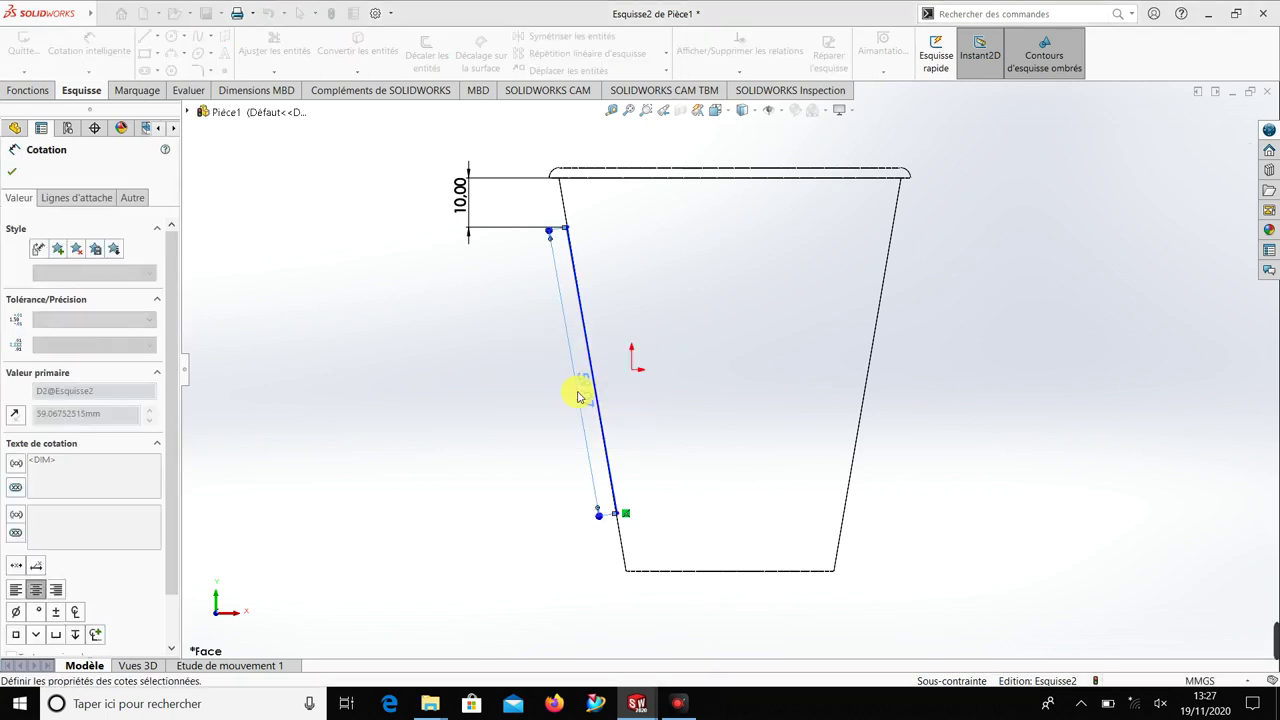
left_click(420, 385)
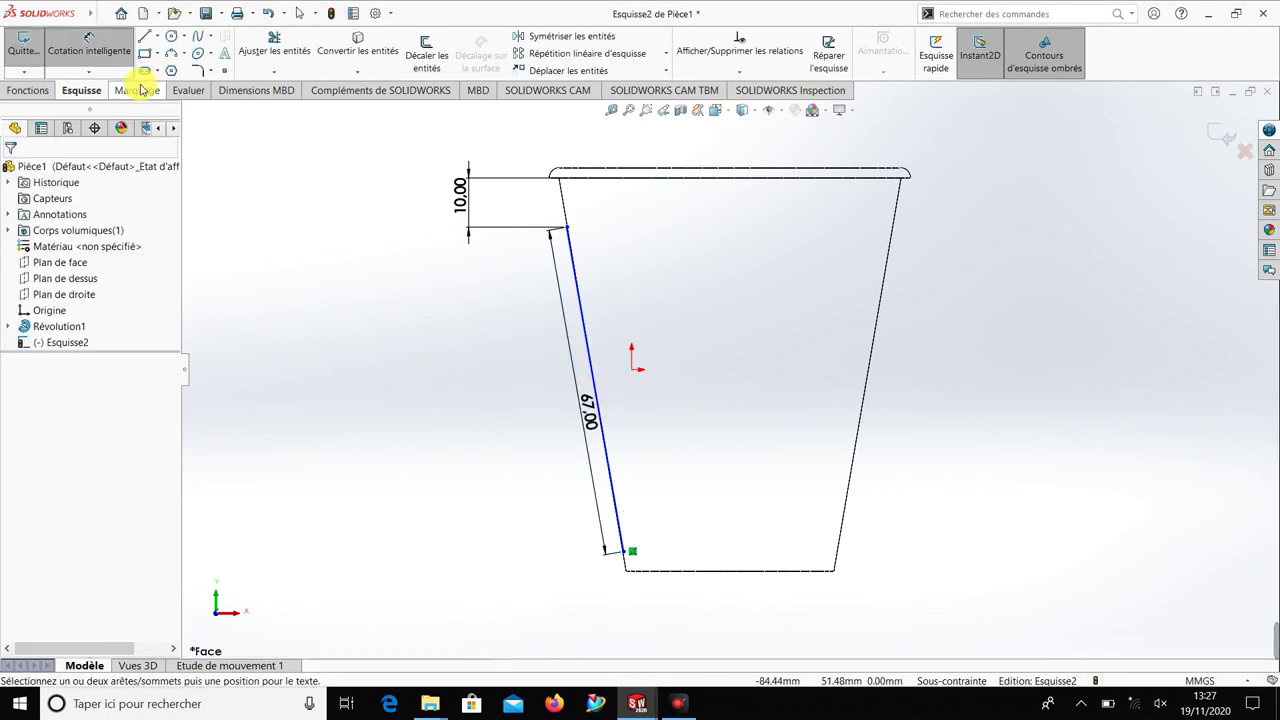
Step: Make the sketched wall line collinear with the cup's outer wall edge
left_click(143, 36)
scroll(585, 235, "down", 3)
scroll(590, 245, "down", 1)
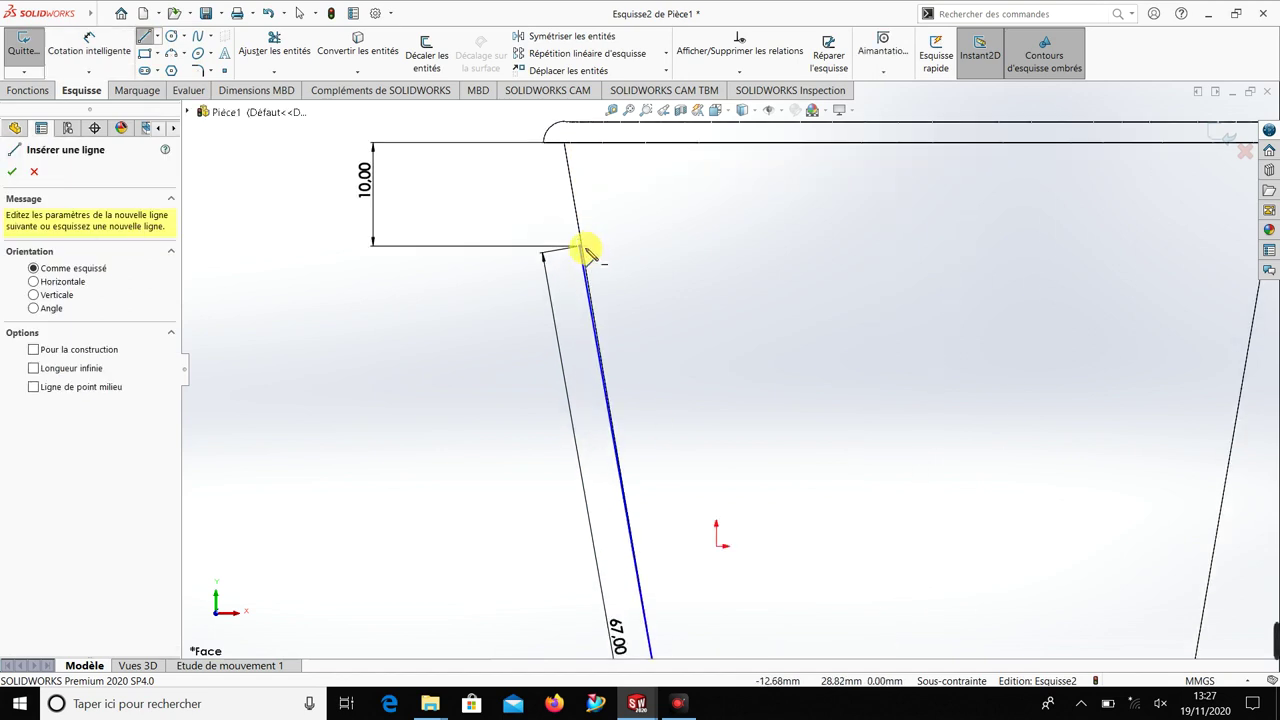
key("Escape")
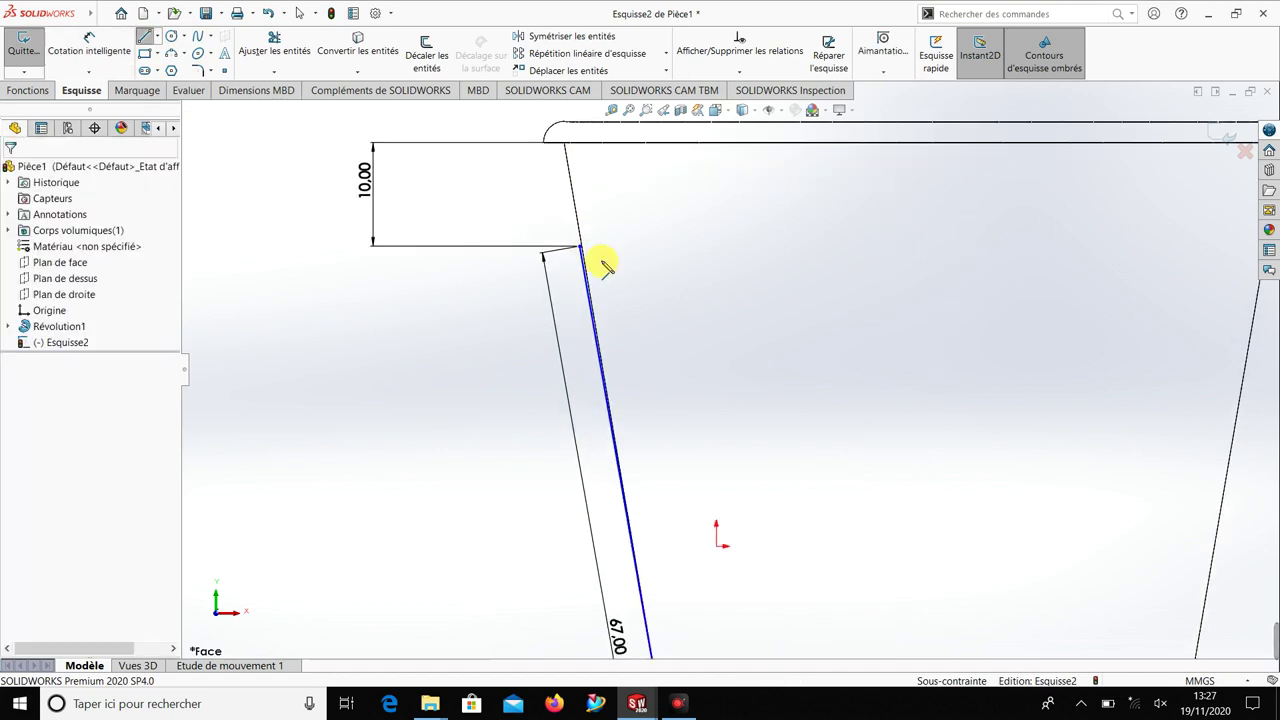
scroll(608, 329, "down", 2)
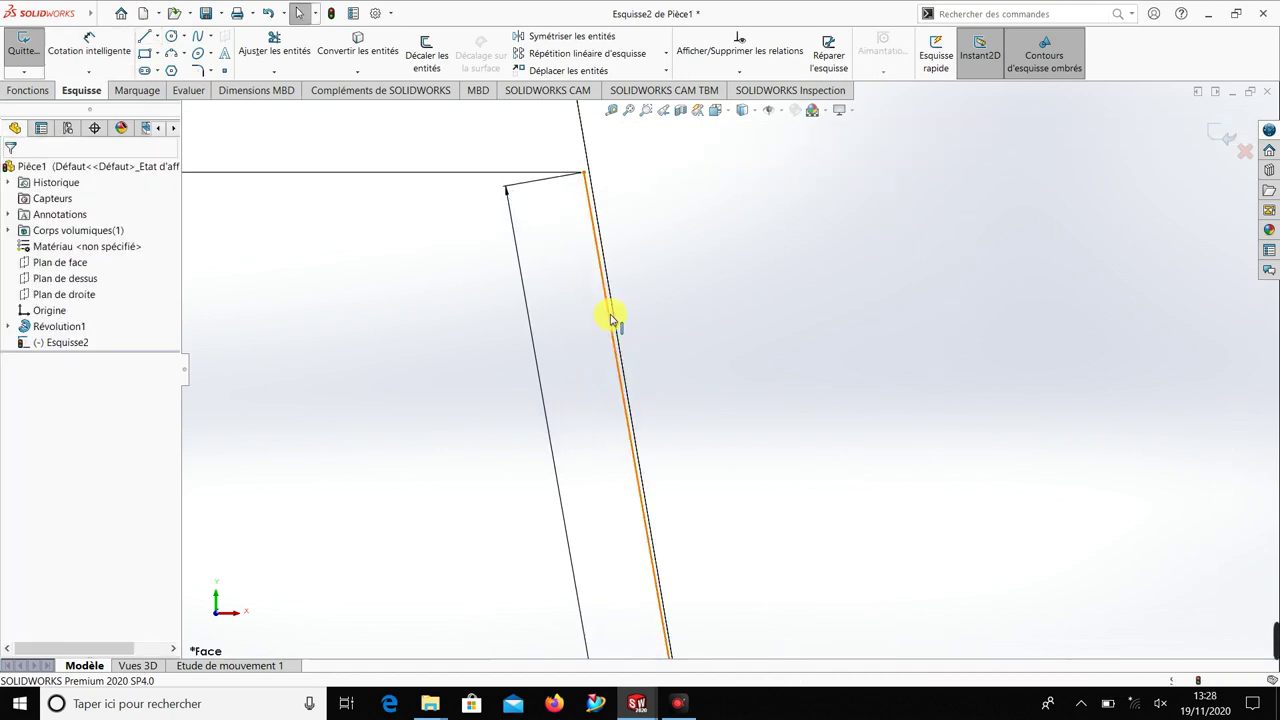
left_click(610, 320)
left_click(617, 327, "ctrl")
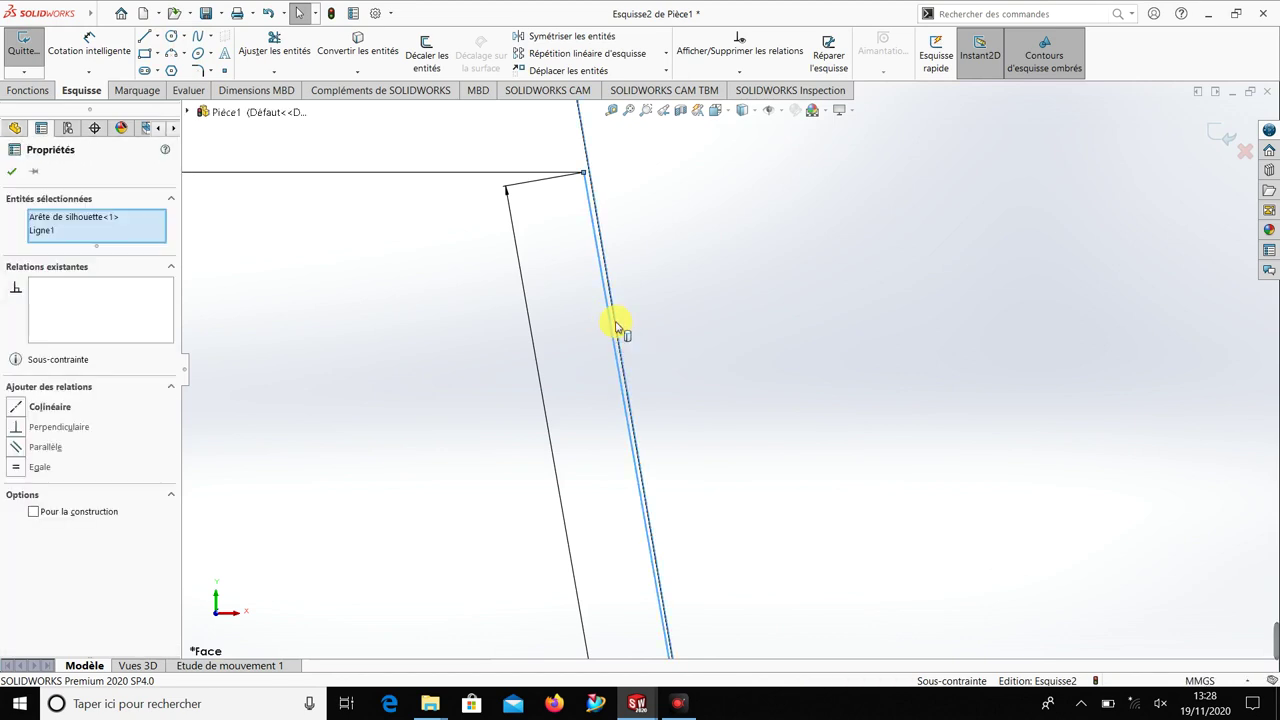
left_click(19, 408)
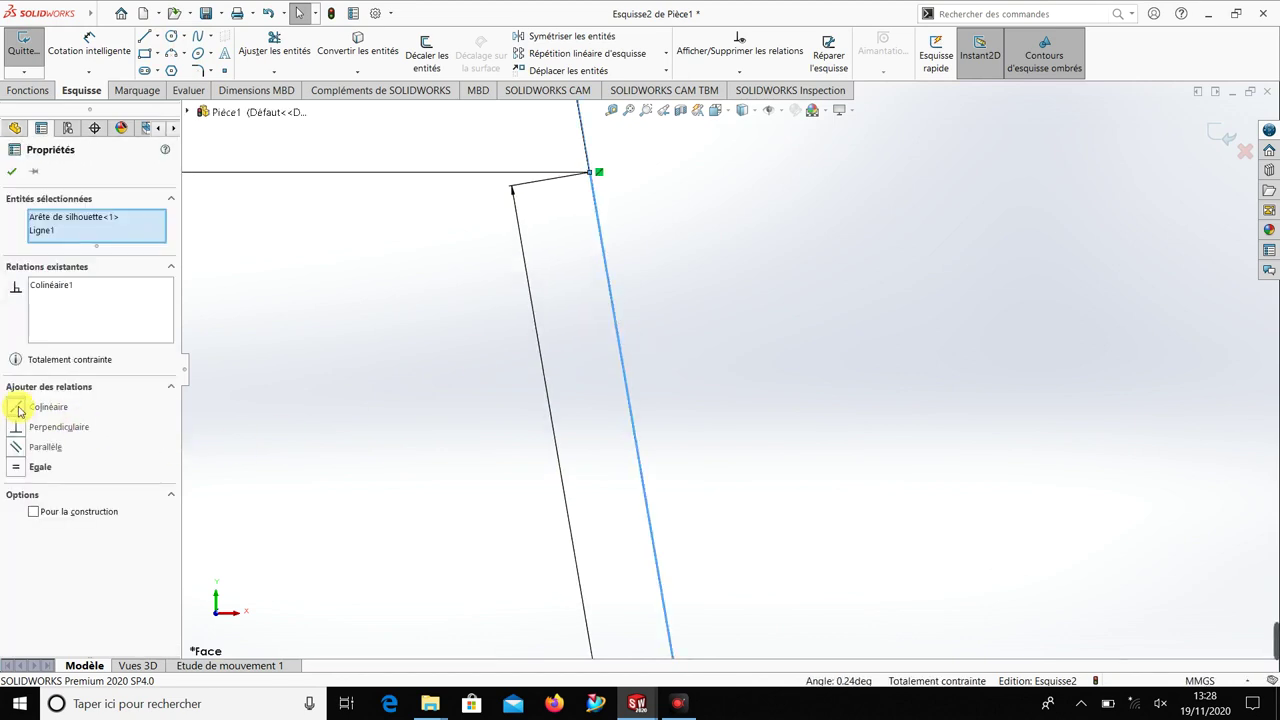
left_click(368, 390)
Step: Draw a short line at the wall's top corner and dimension its length to 0.6 mm
scroll(393, 319, "up", 1)
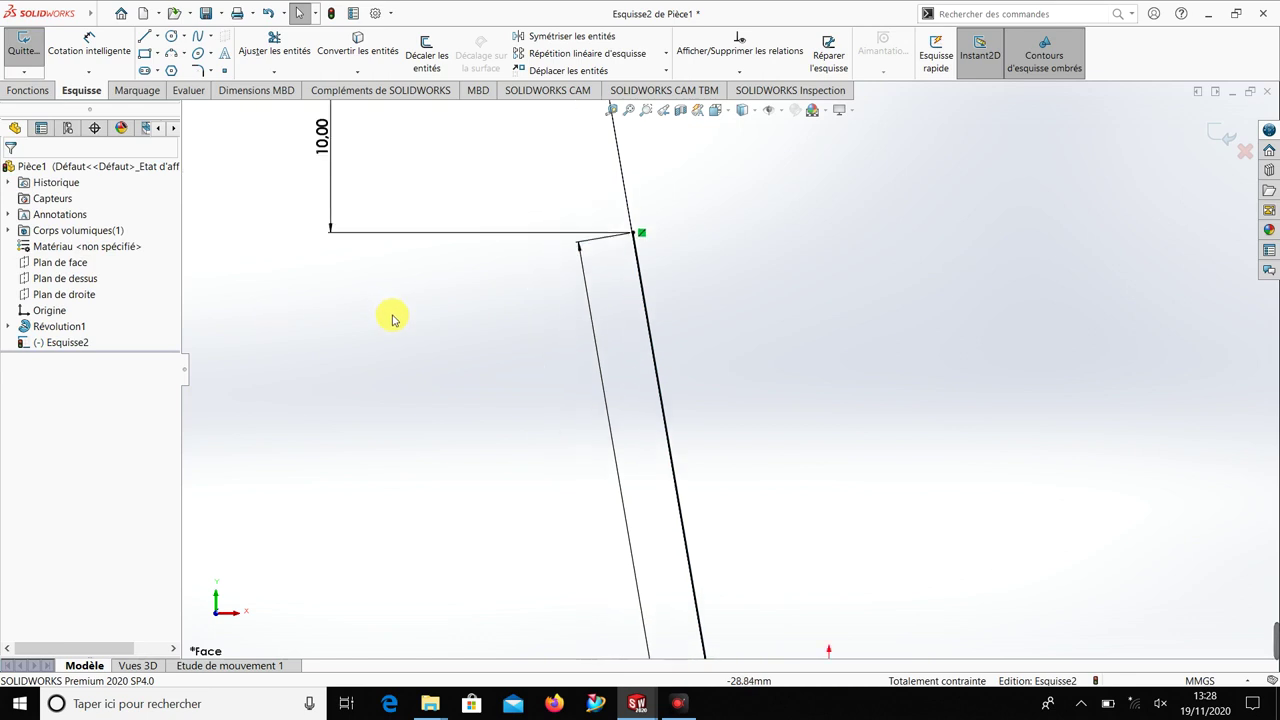
key("l")
scroll(645, 250, "down", 1)
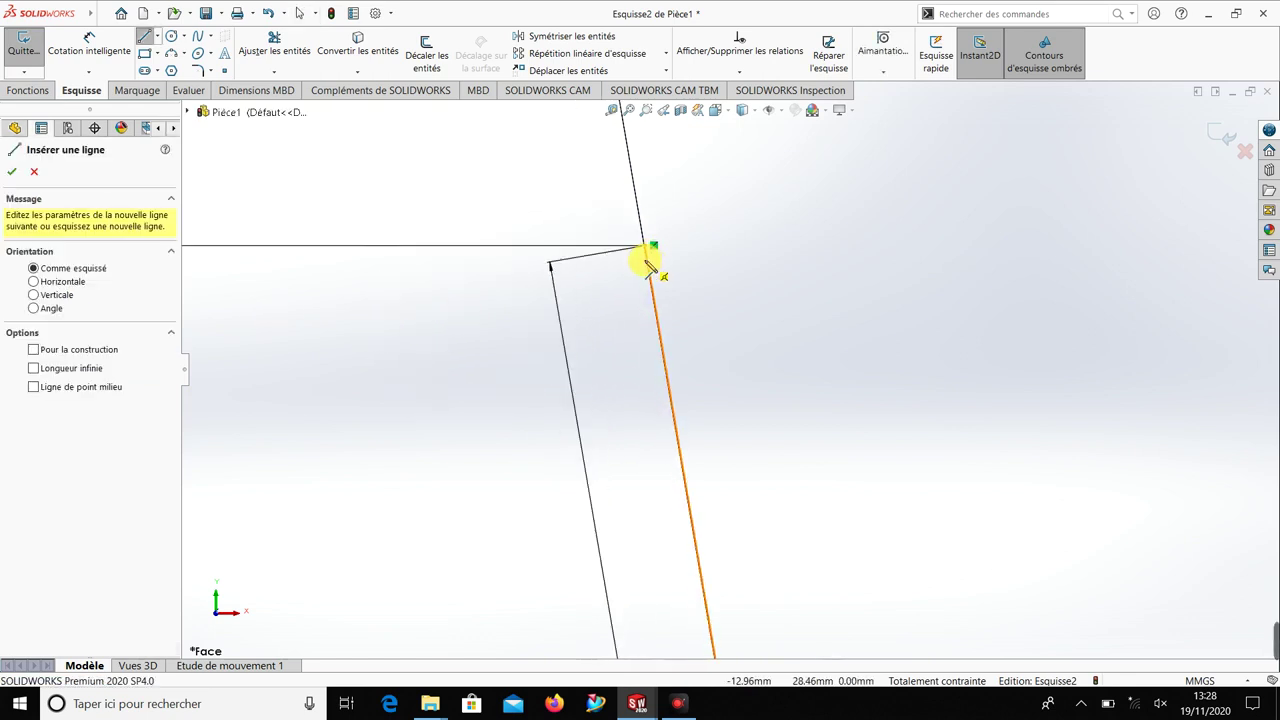
left_click(647, 247)
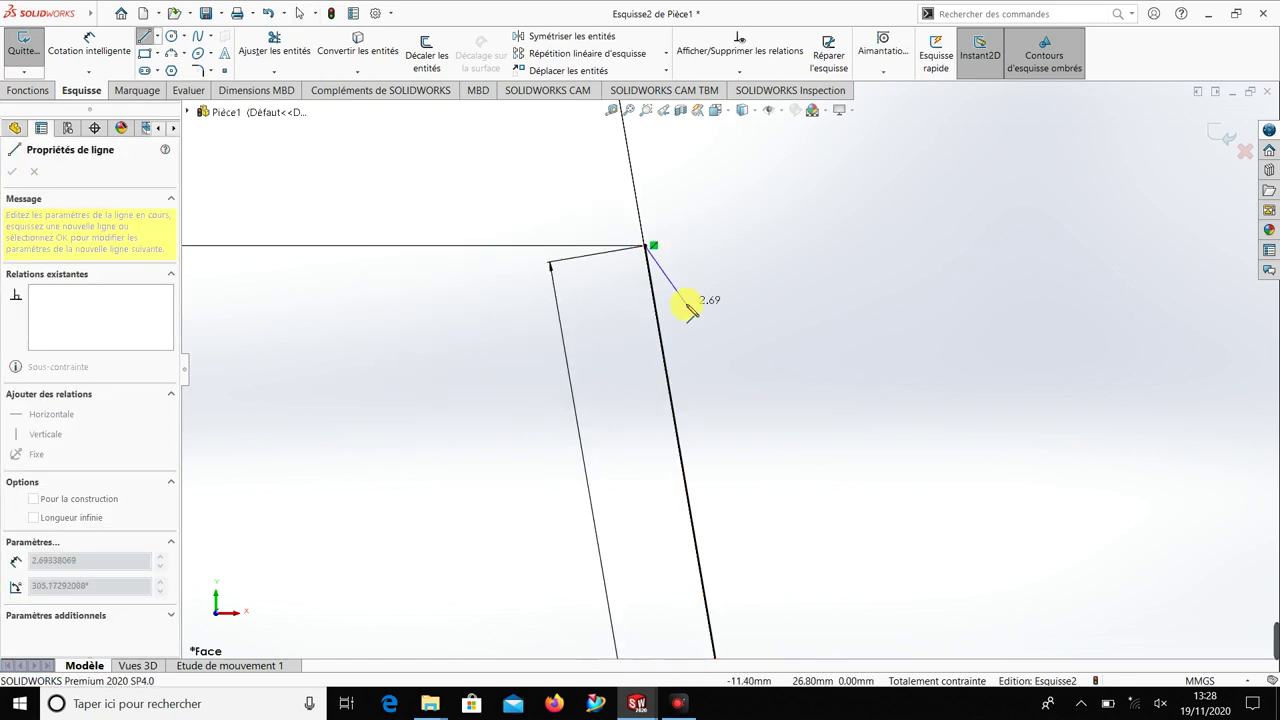
left_click(688, 305)
key("Escape")
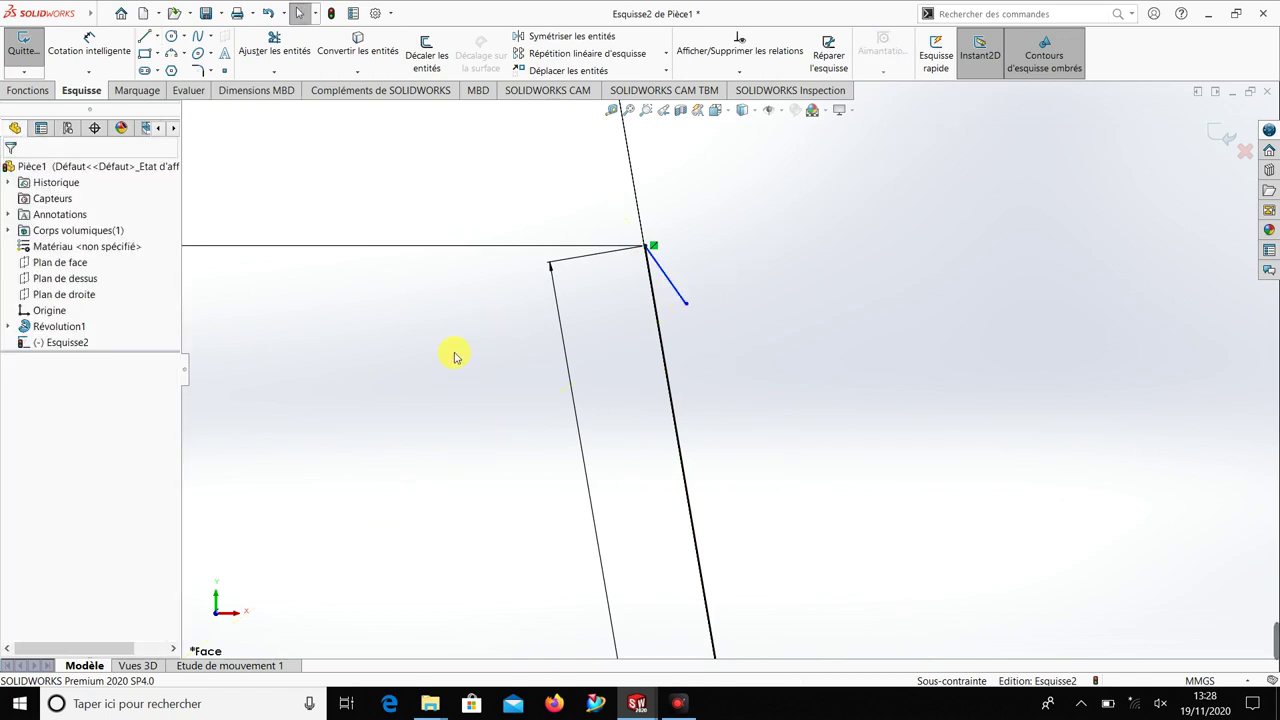
right_click_drag(452, 358, 447, 305)
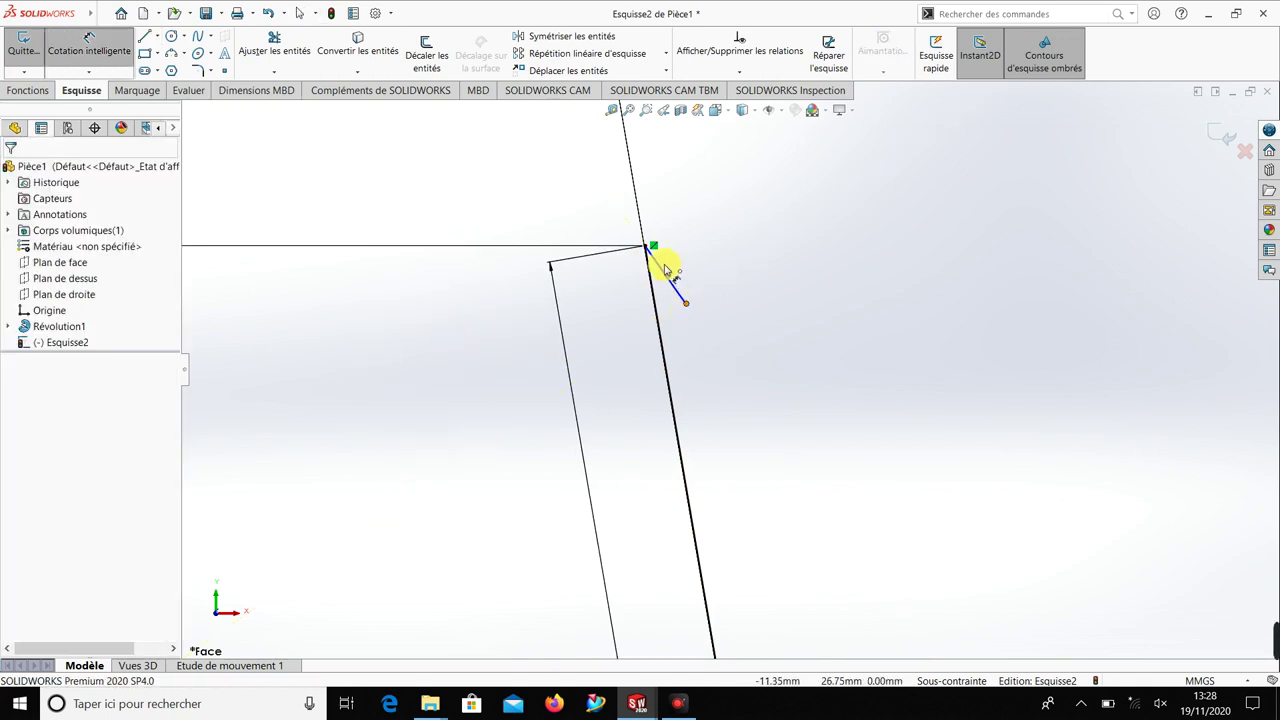
left_click(646, 249)
left_click(648, 255)
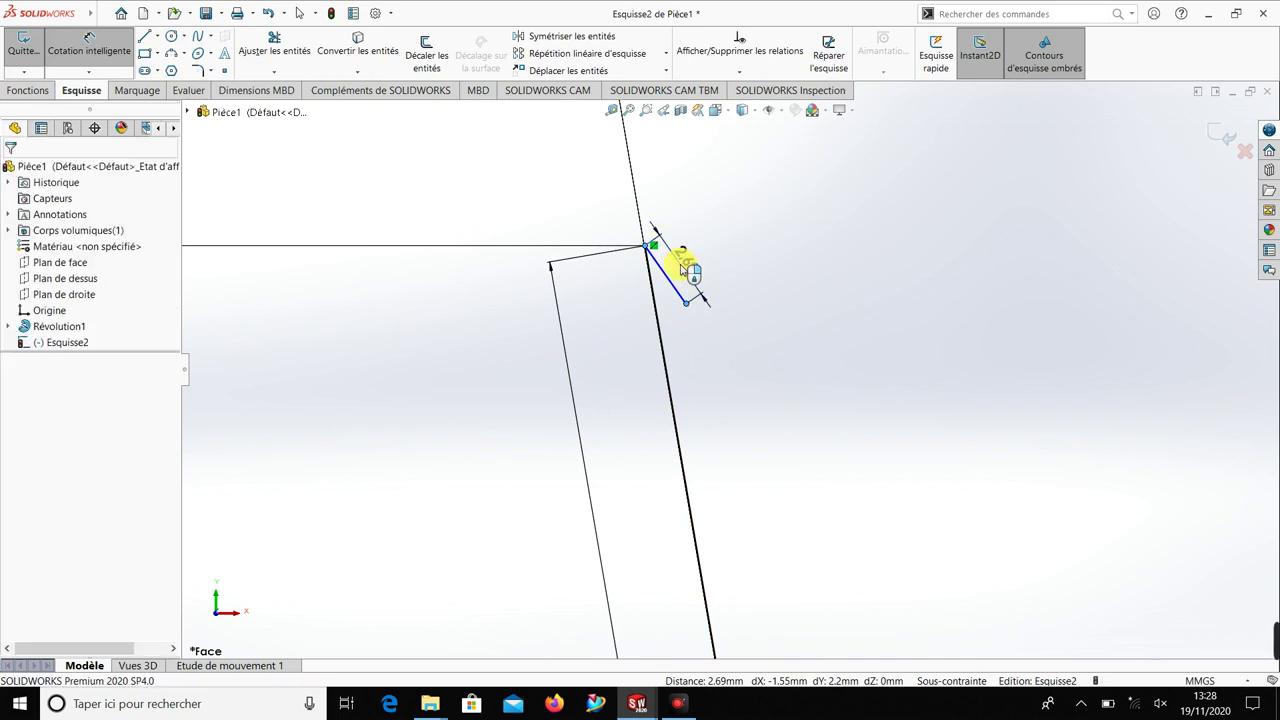
left_click(680, 266)
type("0.6")
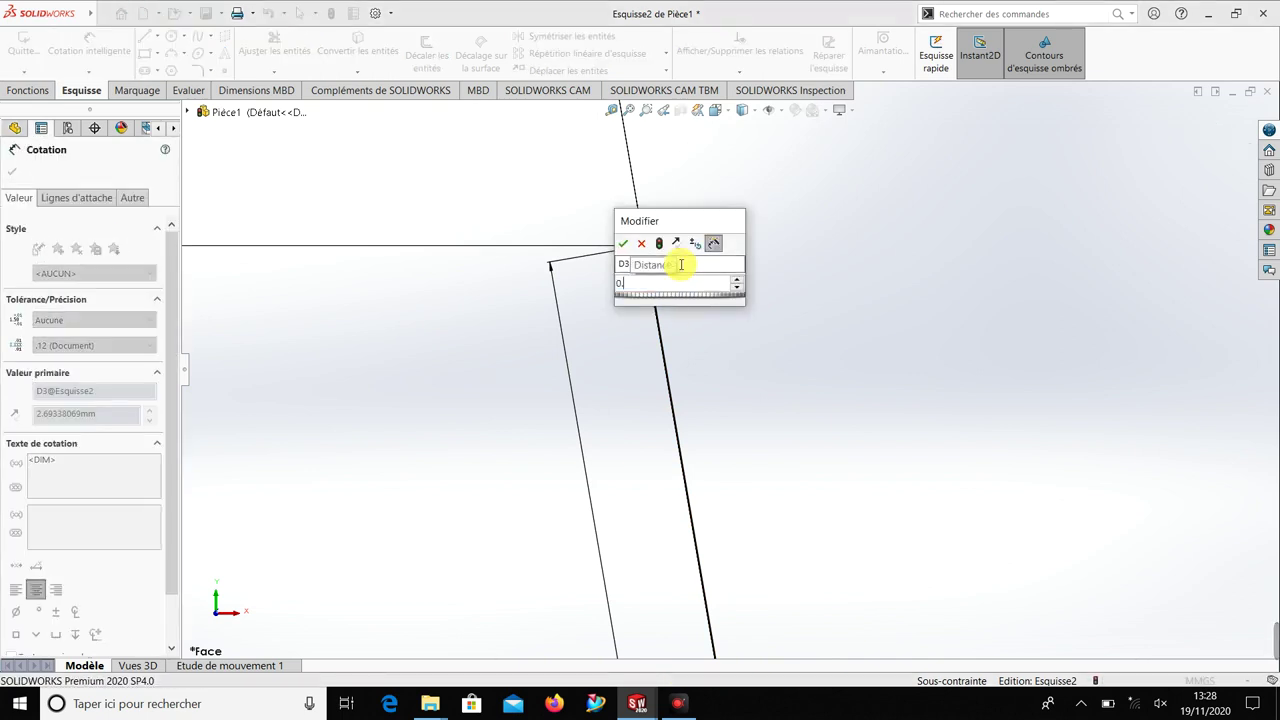
key("Return")
left_click(557, 220)
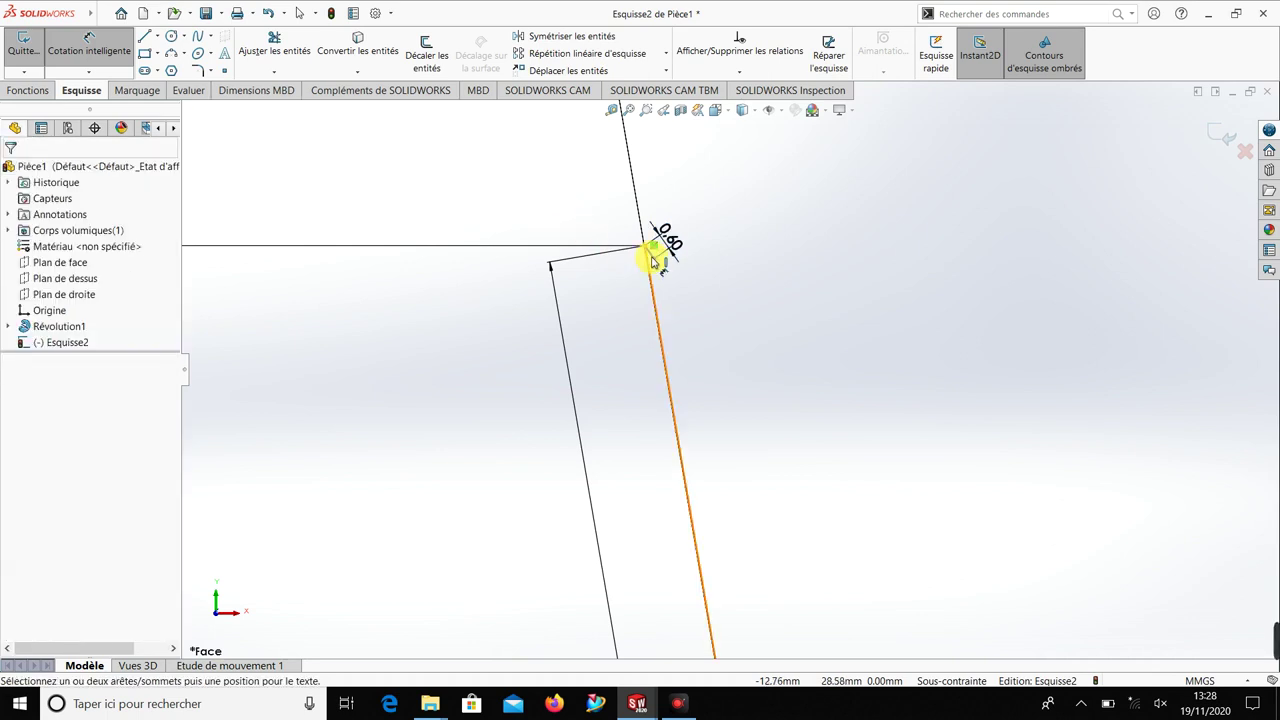
Step: Add a 0.6 mm horizontal offset dimension from the line's corner endpoint
left_click(675, 286)
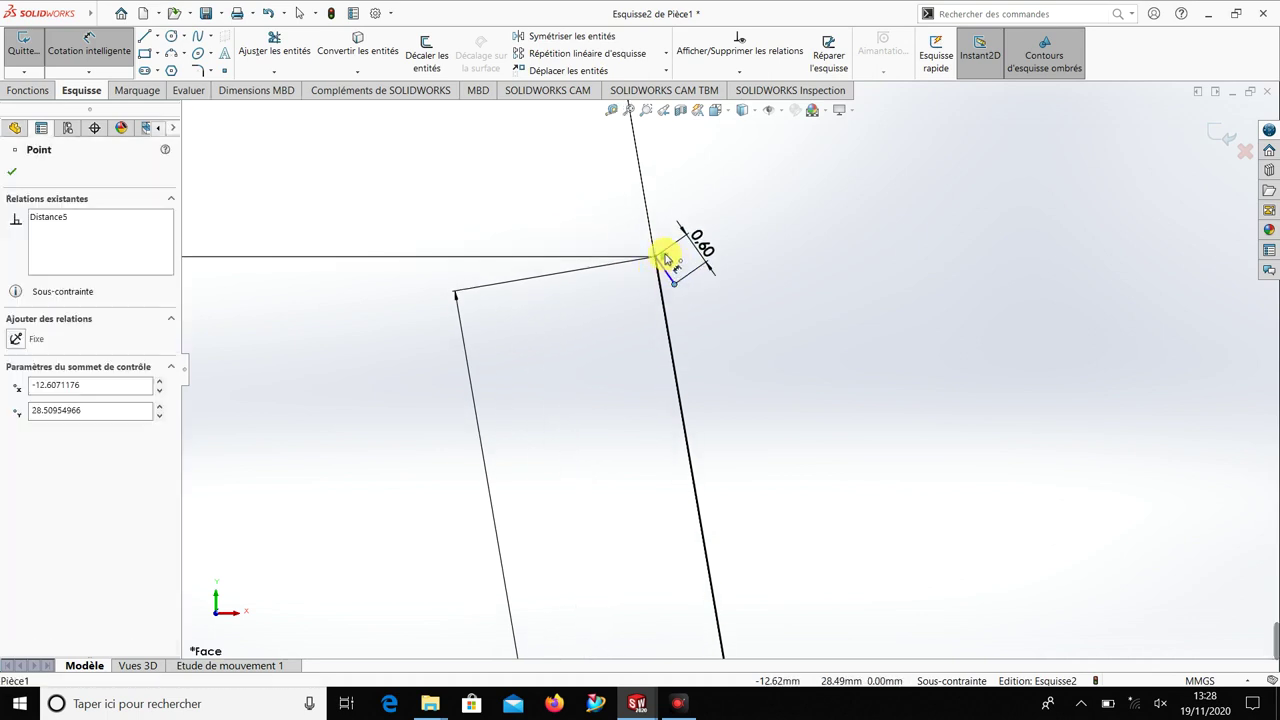
left_click(656, 195)
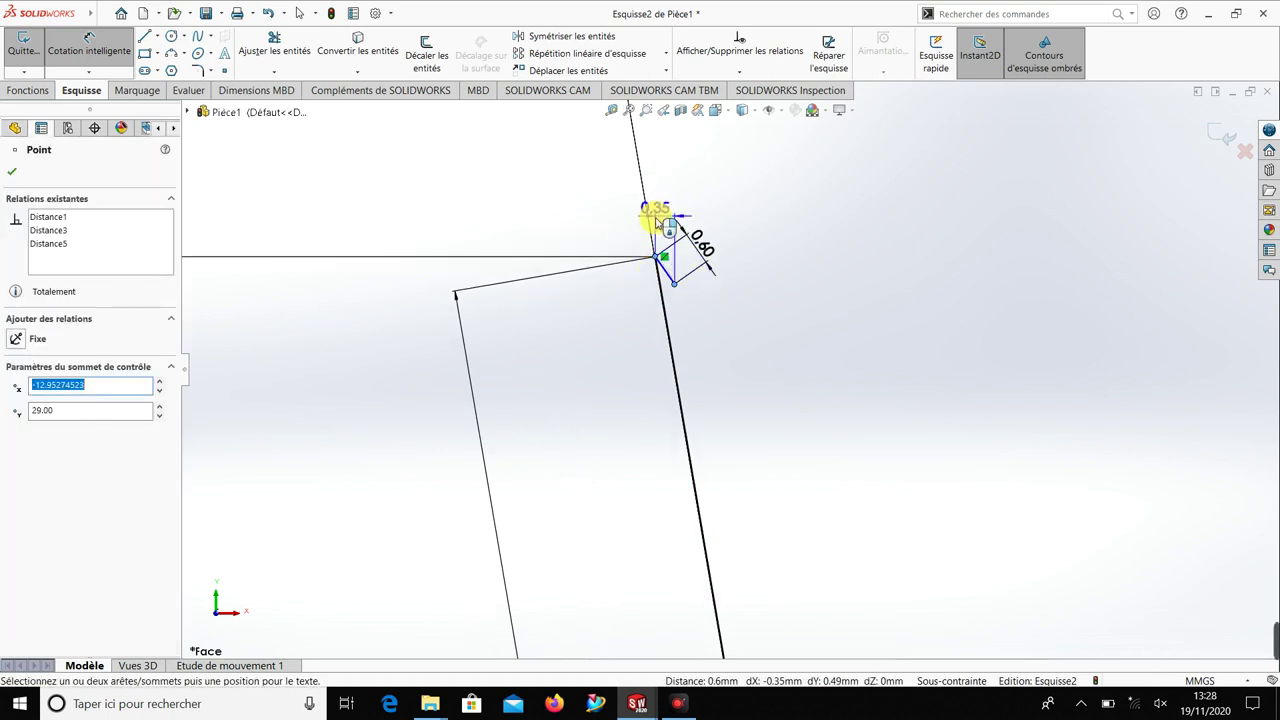
left_click(661, 224)
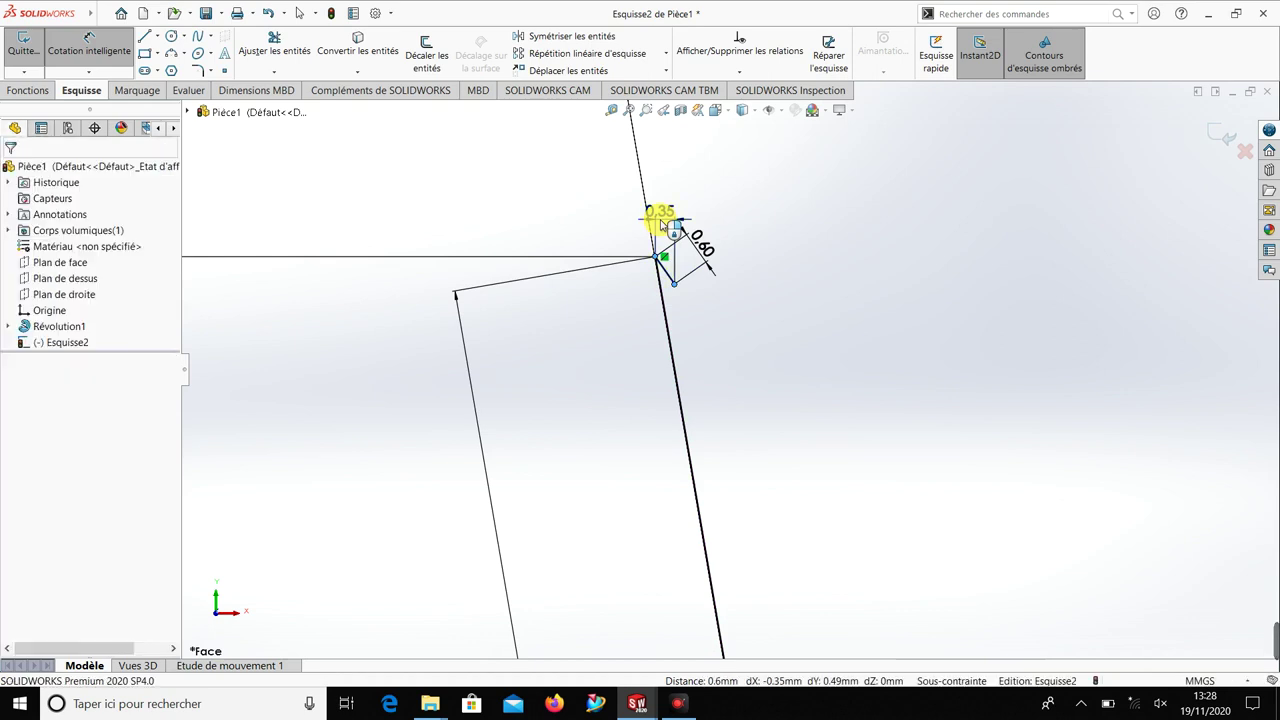
type("0.6")
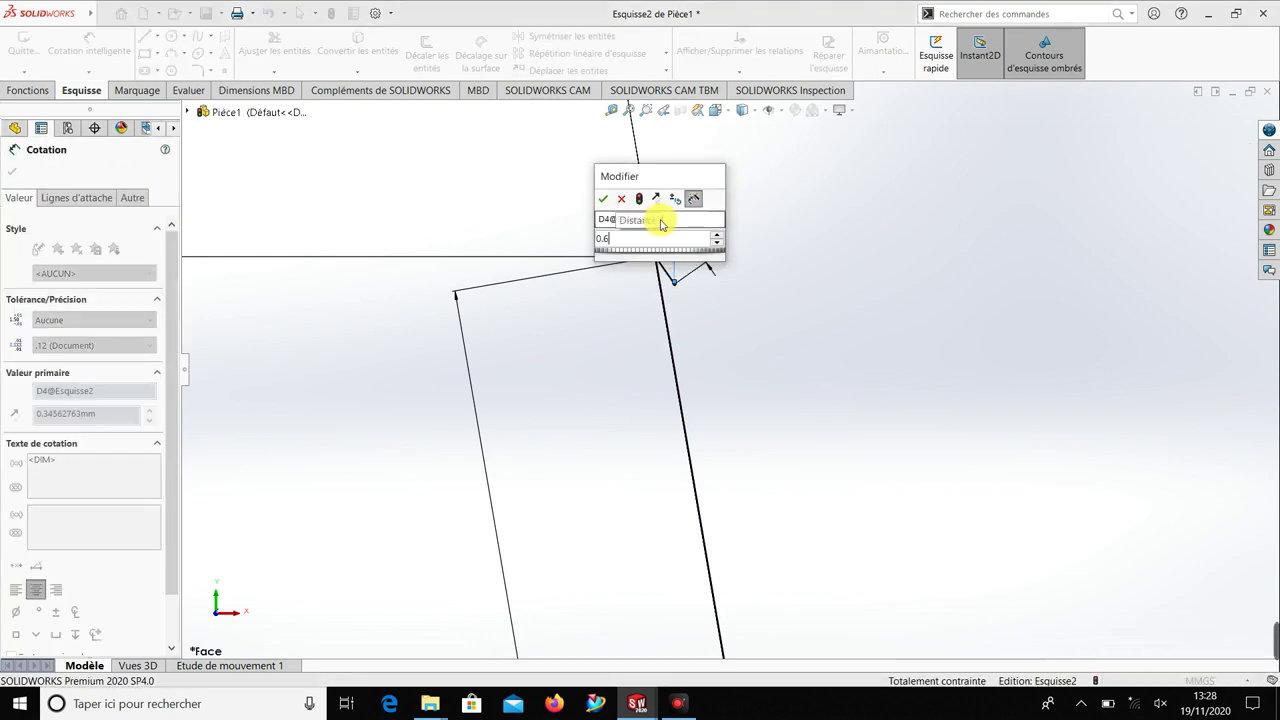
key("Return")
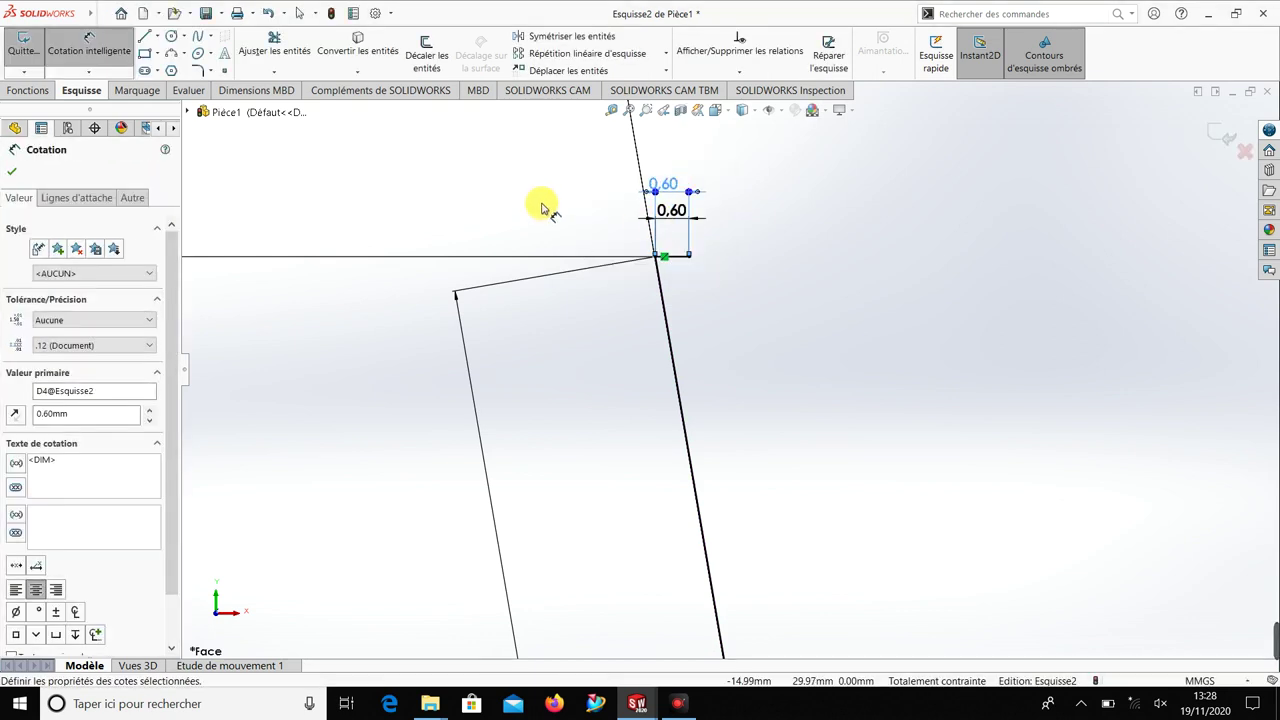
left_click(541, 208)
scroll(686, 257, "down", 3)
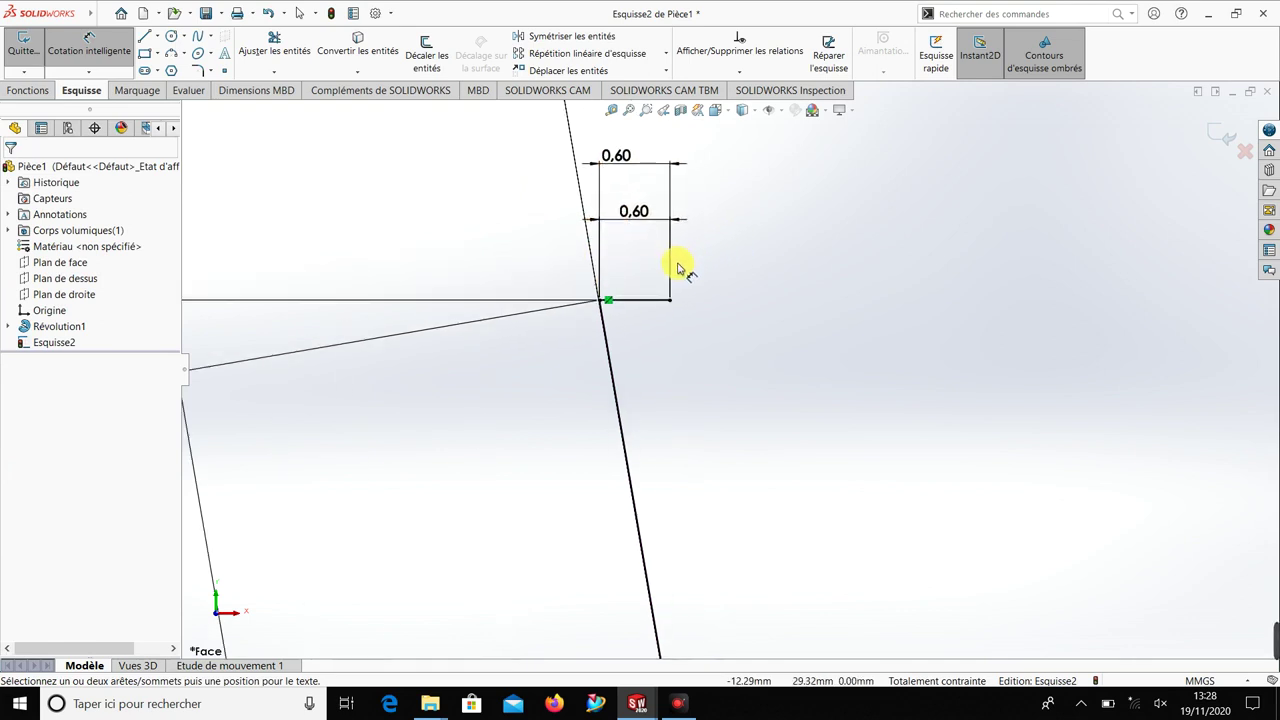
Step: Undo the last change, reset the 0.35 dimension to 0.6, and select the short bottom edge
key("ctrl+z")
key("Escape")
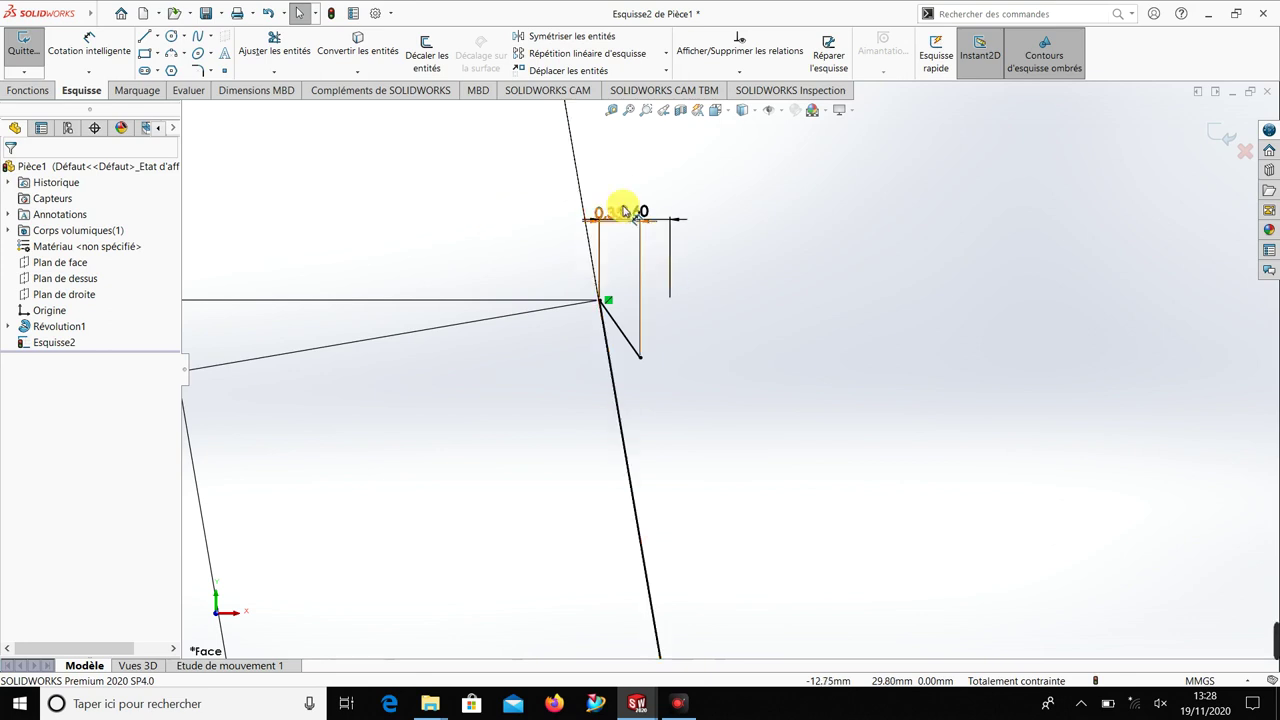
scroll(629, 220, "down", 2)
scroll(646, 234, "down", 2)
left_click_drag(660, 302, 673, 245)
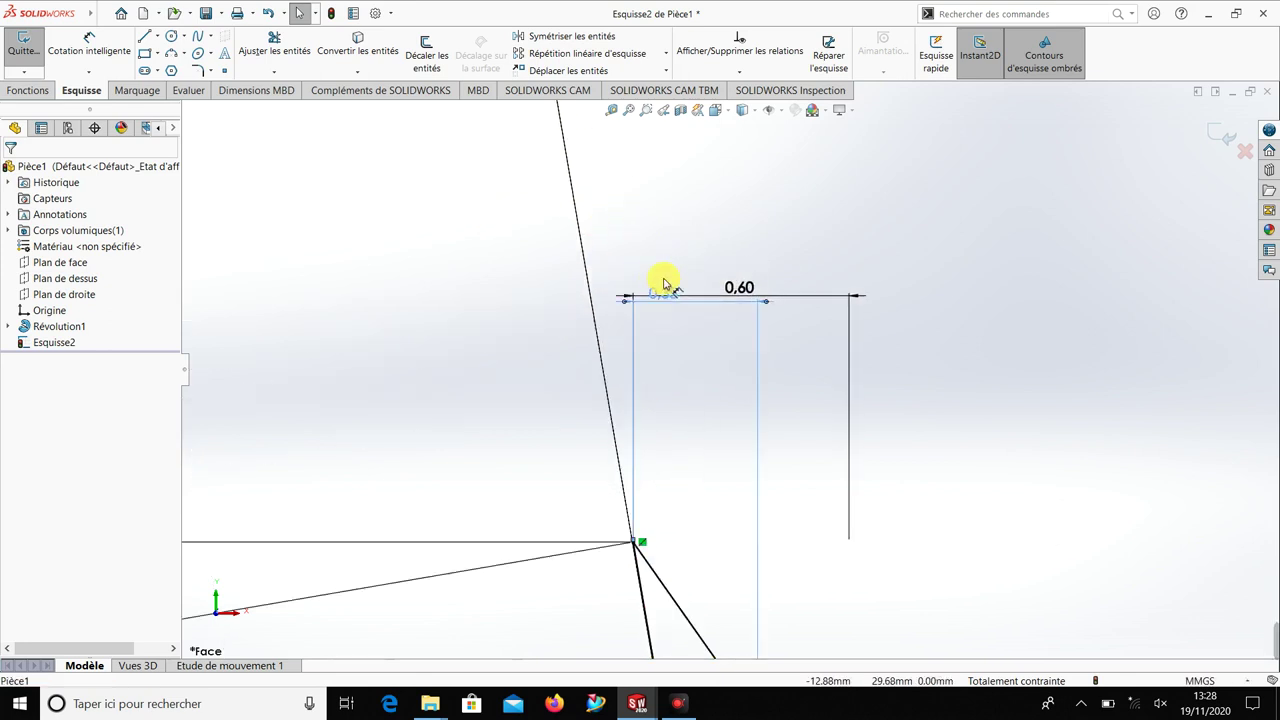
key("Escape")
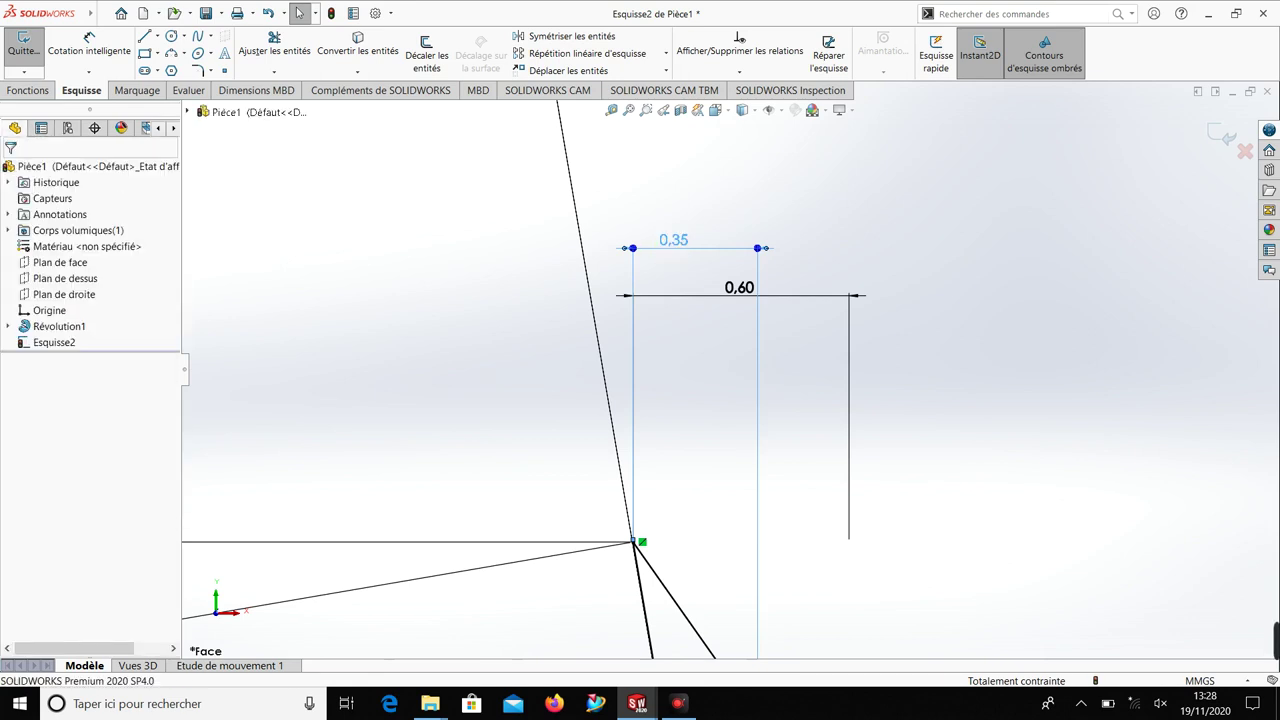
double_click(686, 246)
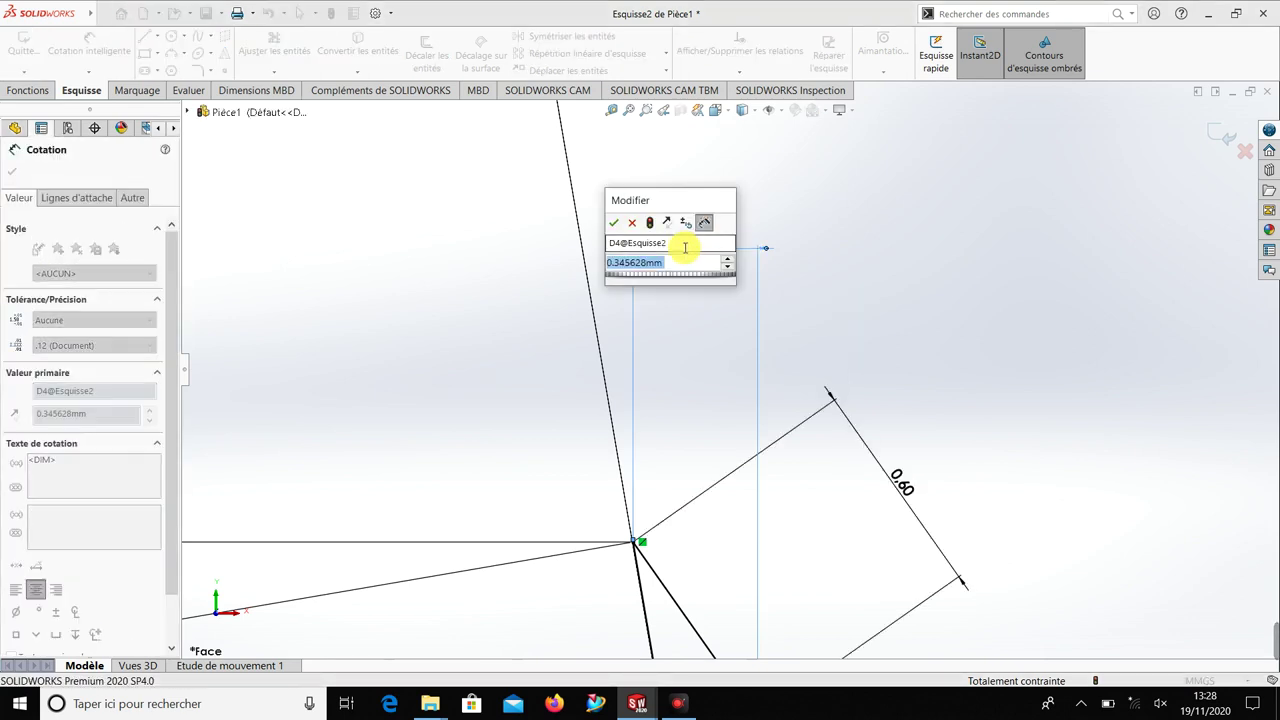
type("0.6")
key("Return")
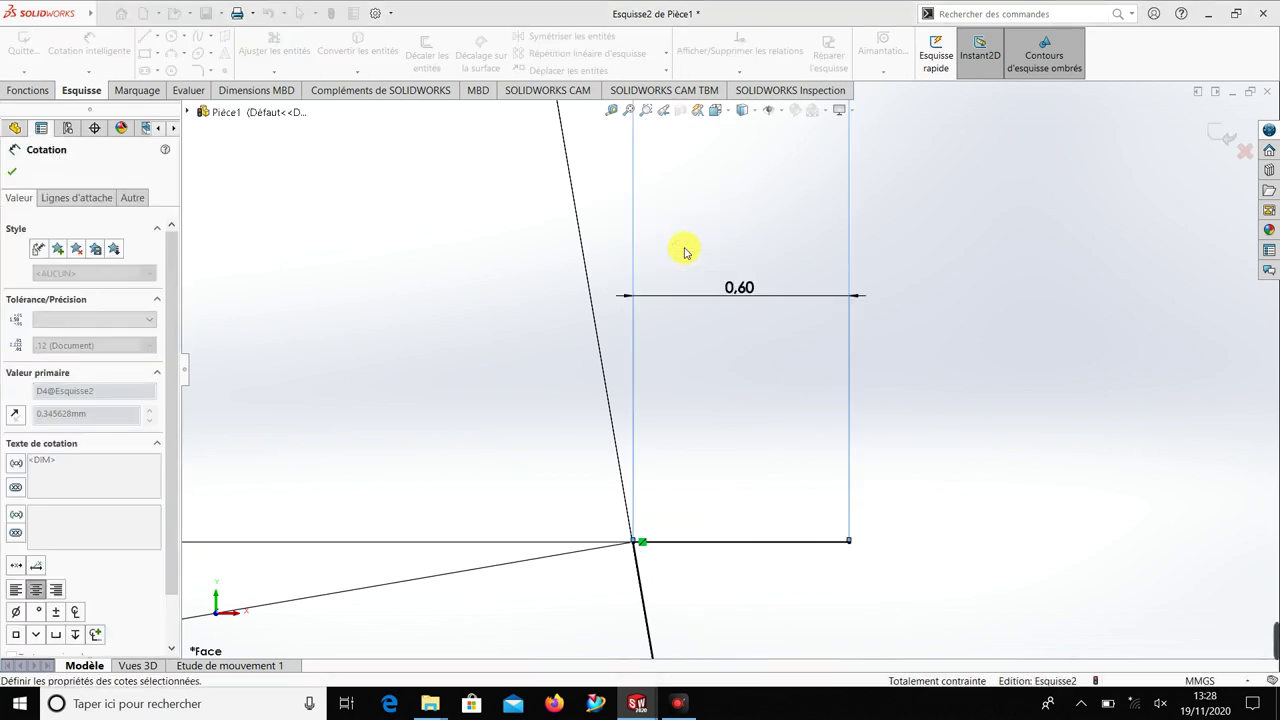
scroll(700, 430, "up", 3)
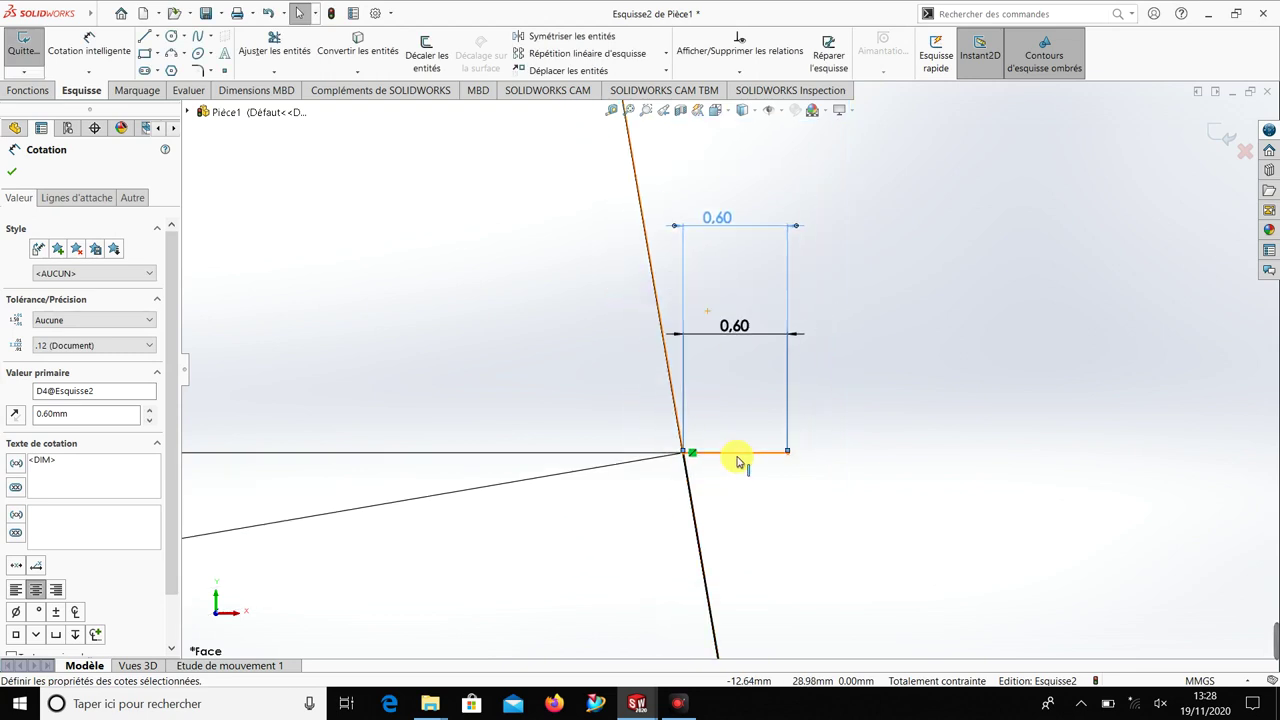
left_click(740, 455)
Step: Delete the bottom edge and its dimensions, then draw a diagonal line from the wall's top corner
key("Delete")
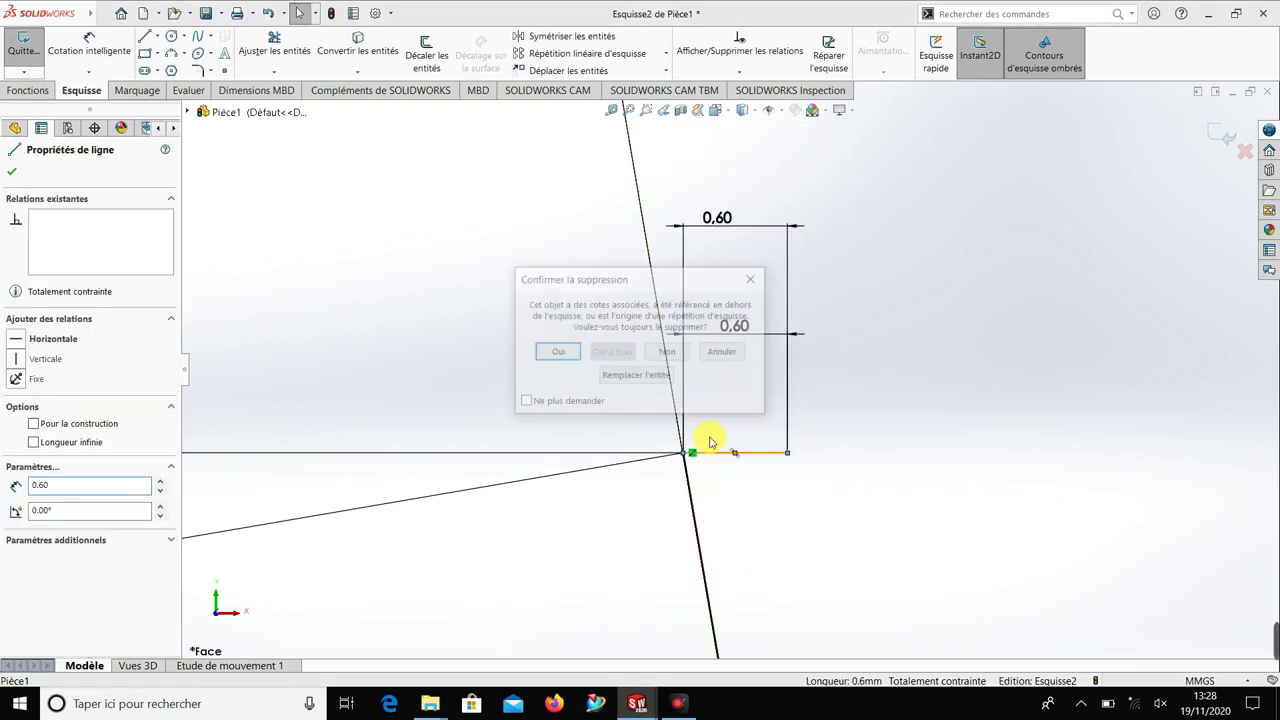
left_click(552, 353)
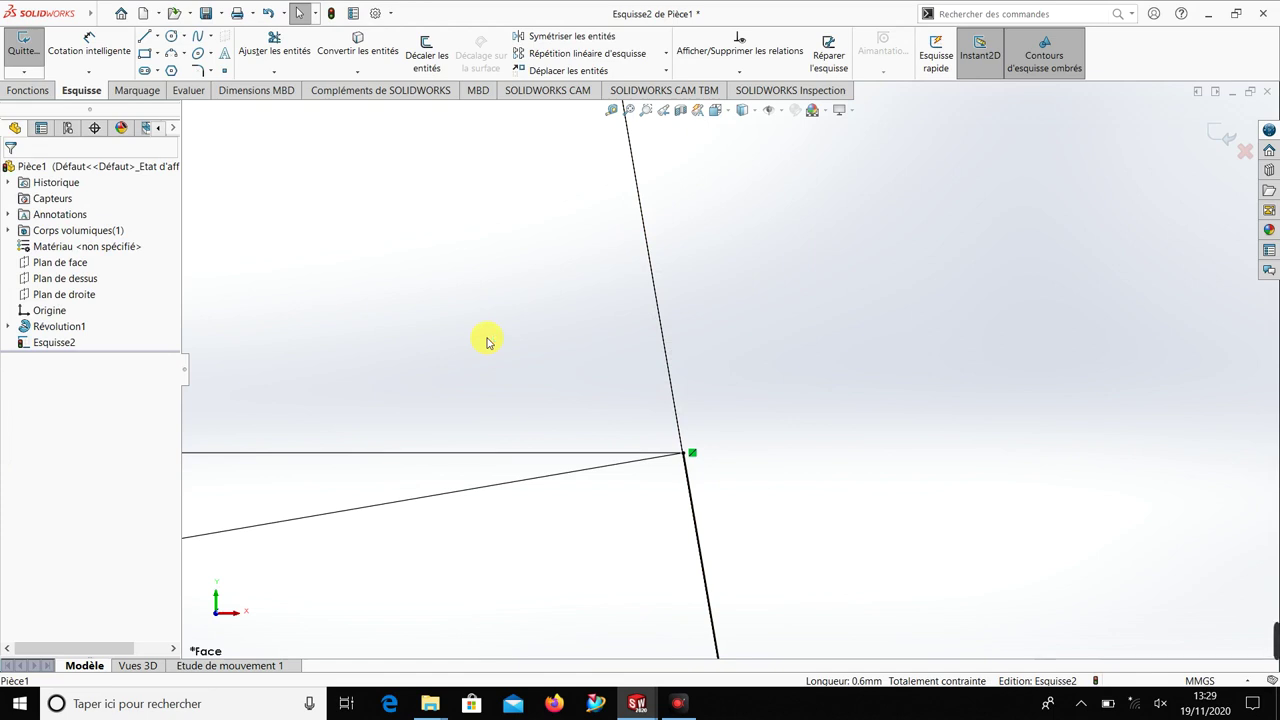
key("l")
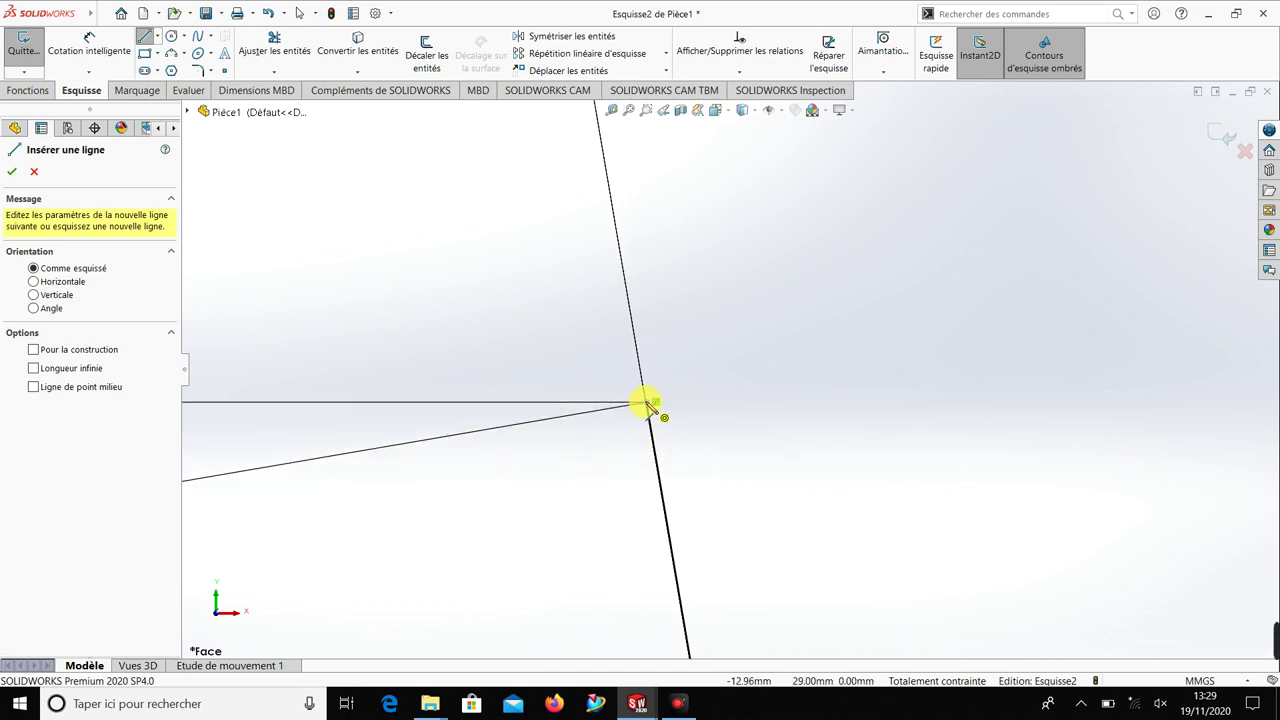
left_click(647, 403)
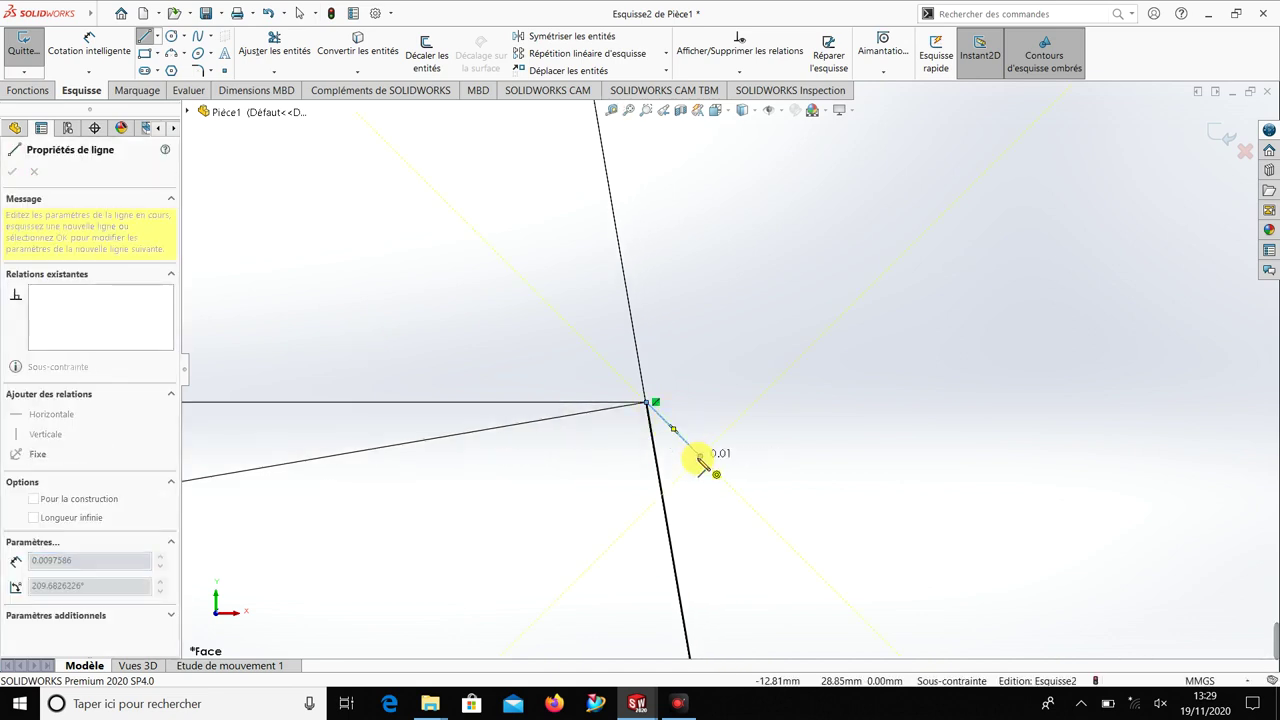
left_click(700, 456)
key("Escape")
Step: Dimension the diagonal line's horizontal and vertical offsets to 0.6 mm each
right_click_drag(569, 497, 563, 463)
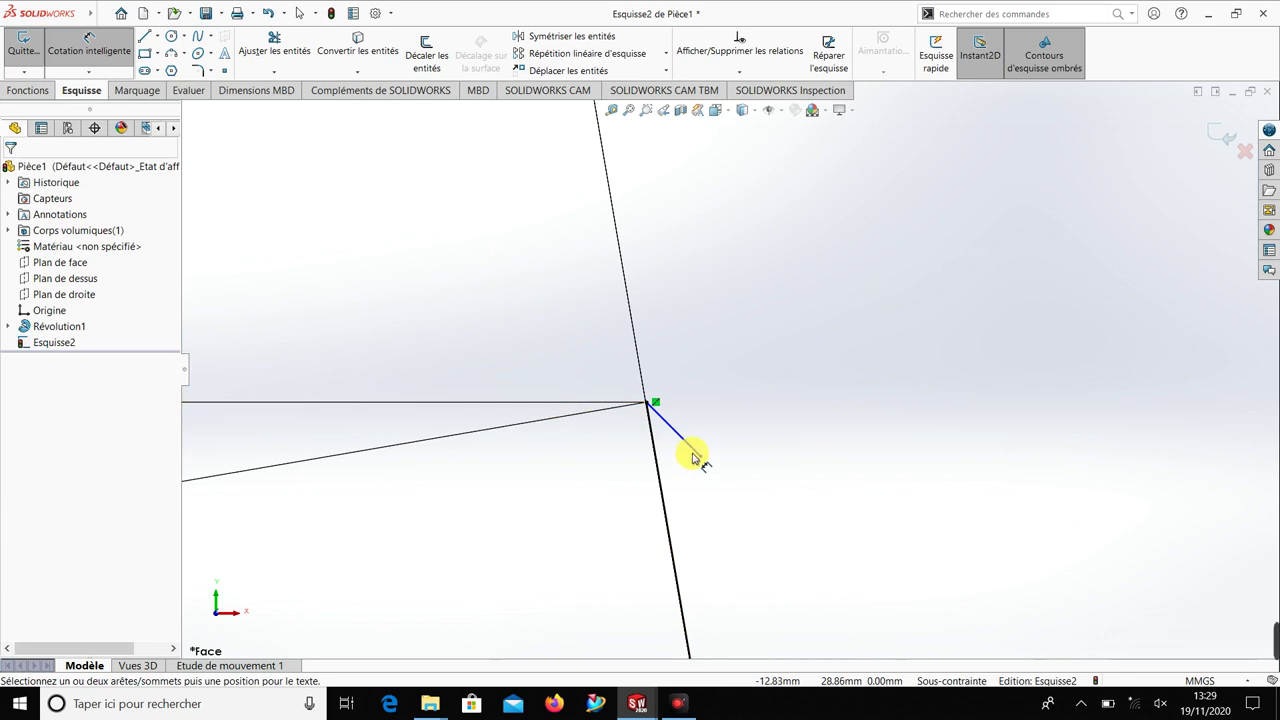
left_click(688, 444)
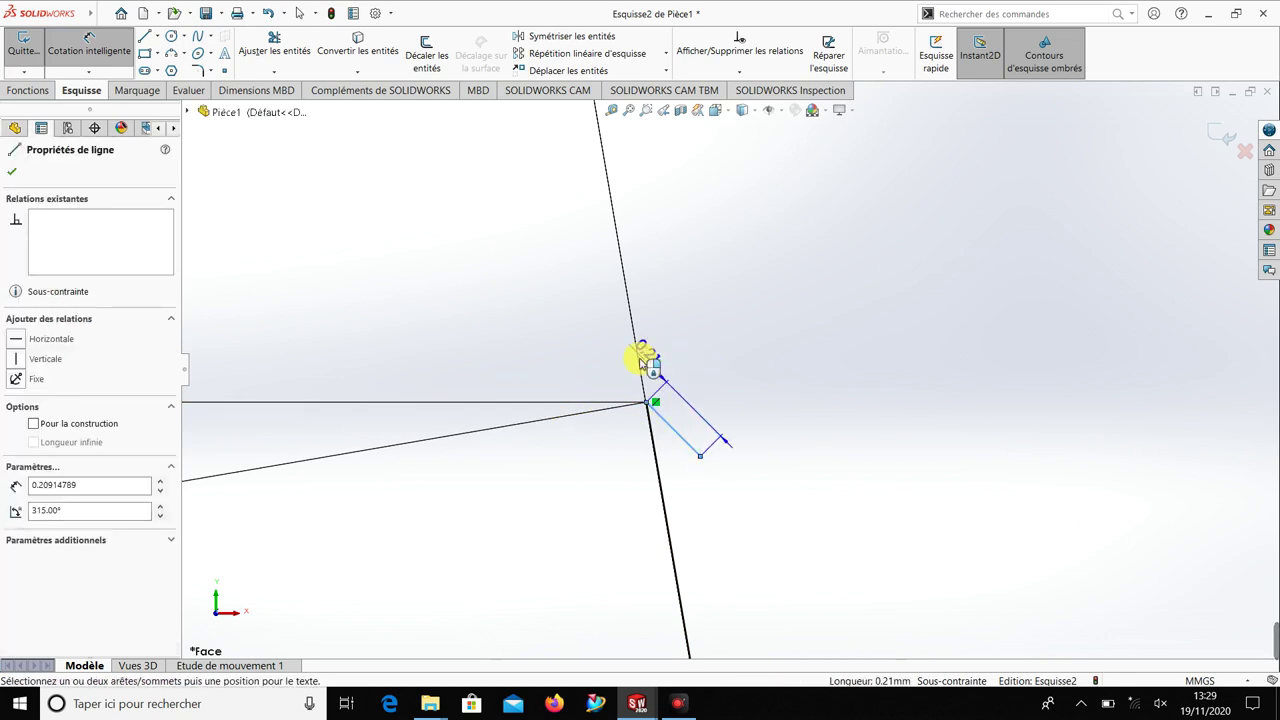
left_click(676, 340)
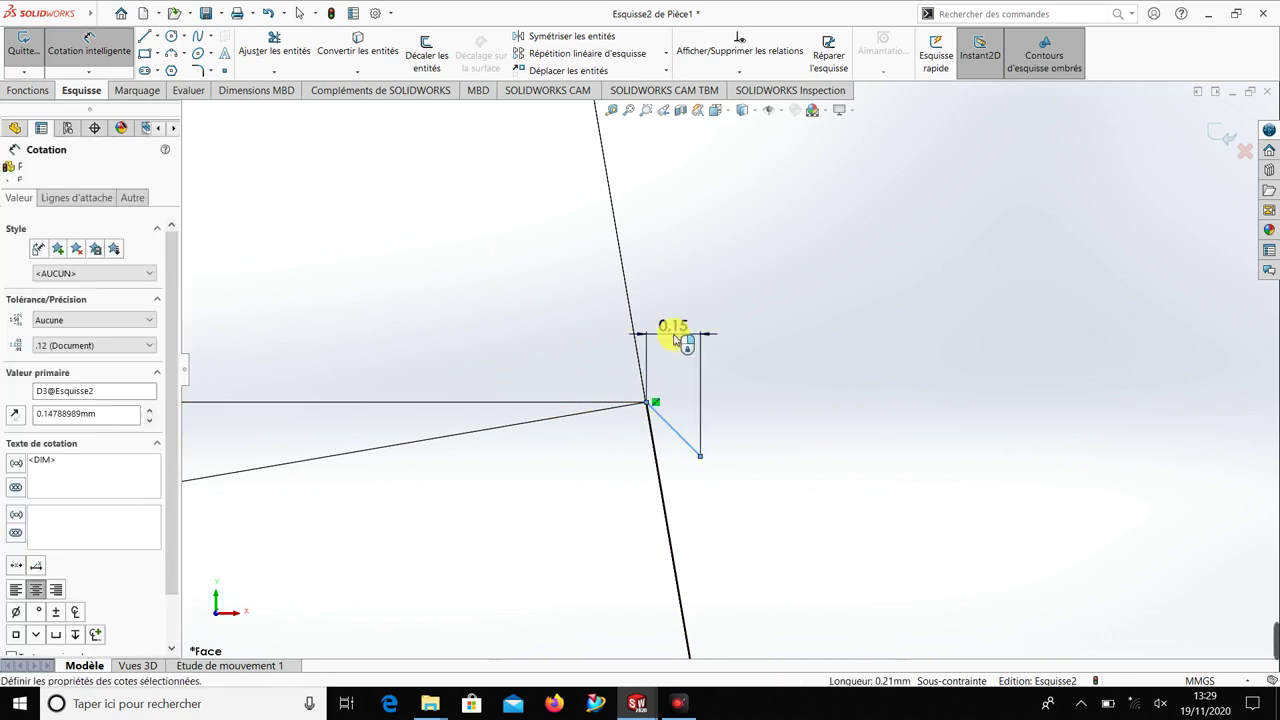
type("0.6")
key("Return")
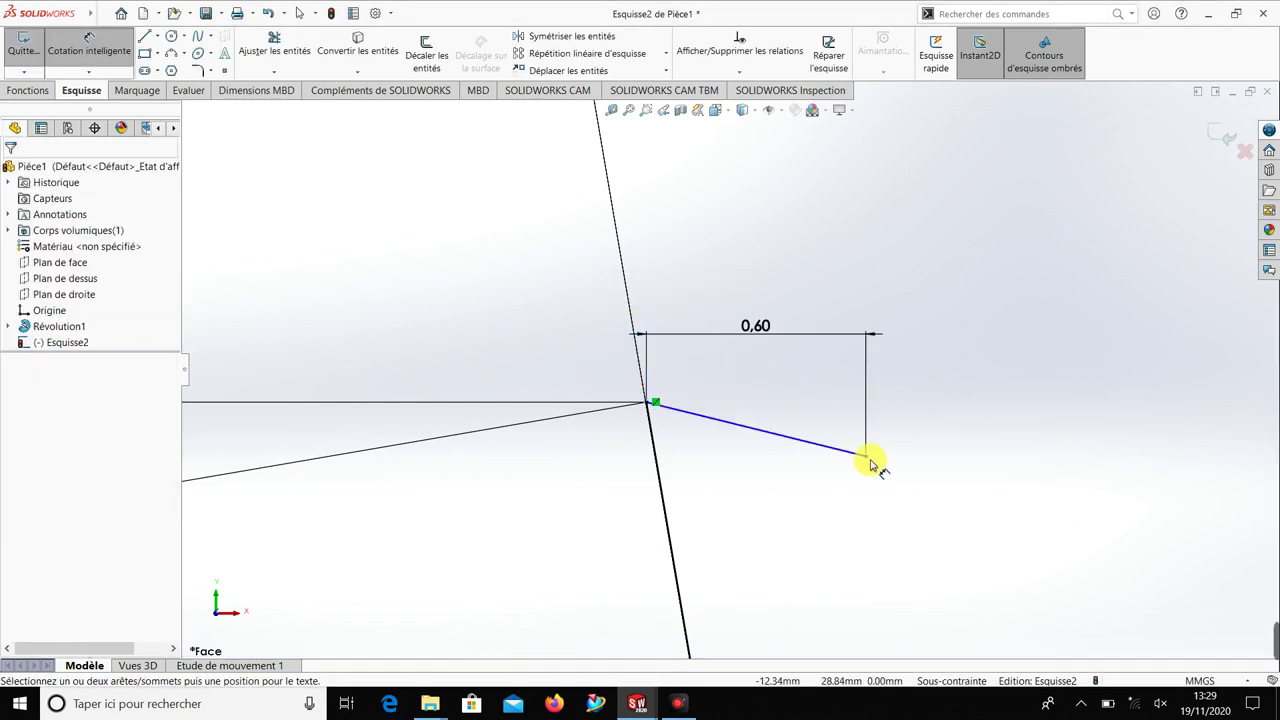
left_click(868, 458)
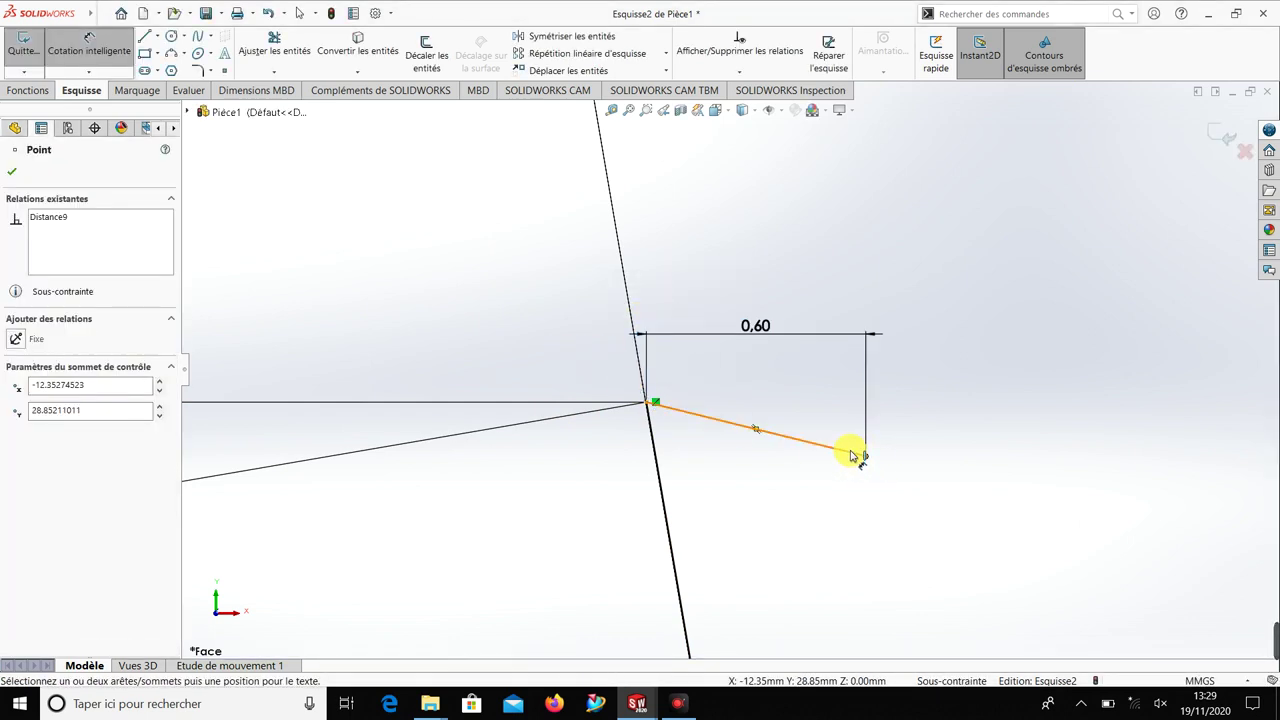
left_click(648, 405)
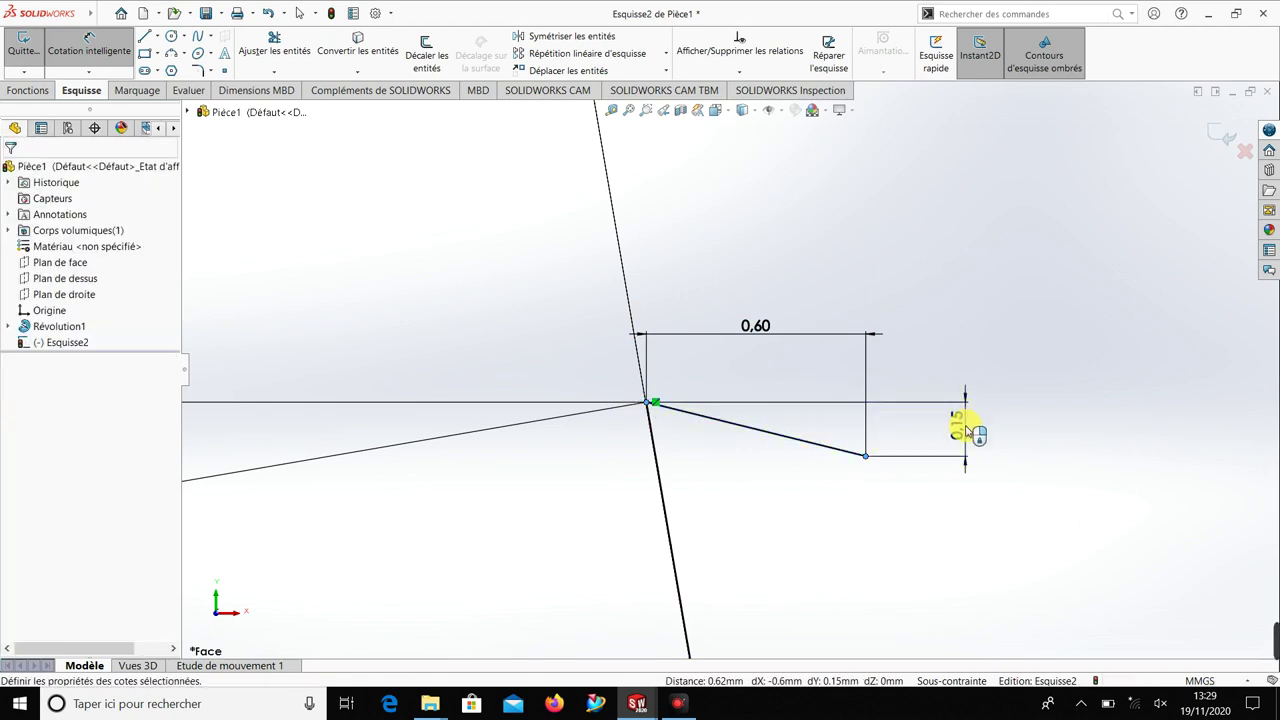
left_click(966, 428)
type("0,6")
key("Return")
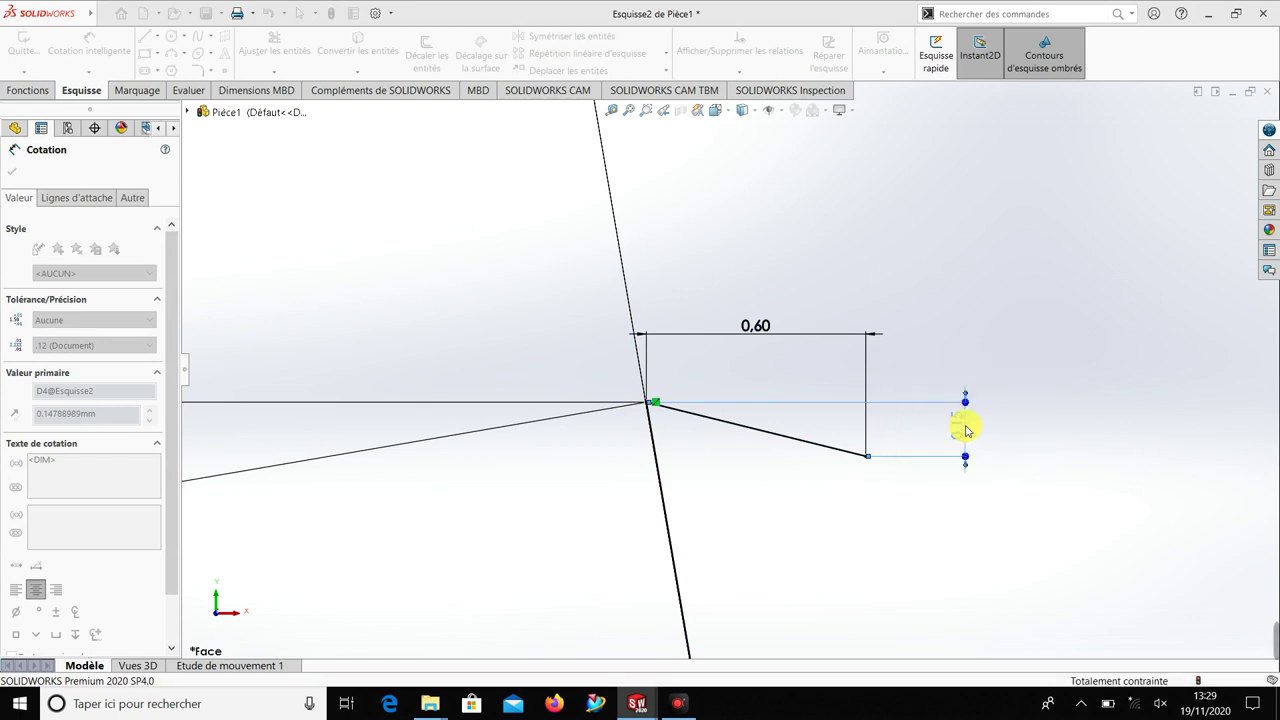
Step: Draw a second line, about 66.31 long, from the diagonal down to the cup's bottom corner
key("l")
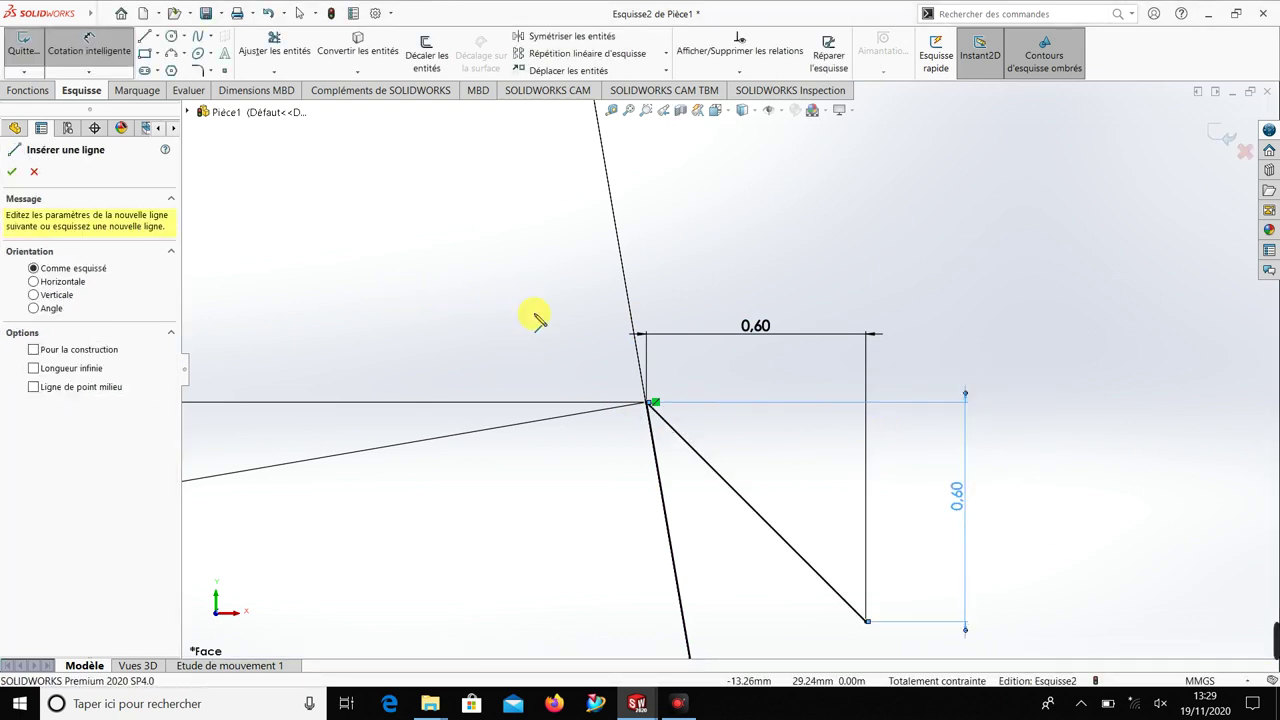
scroll(520, 370, "up", 5)
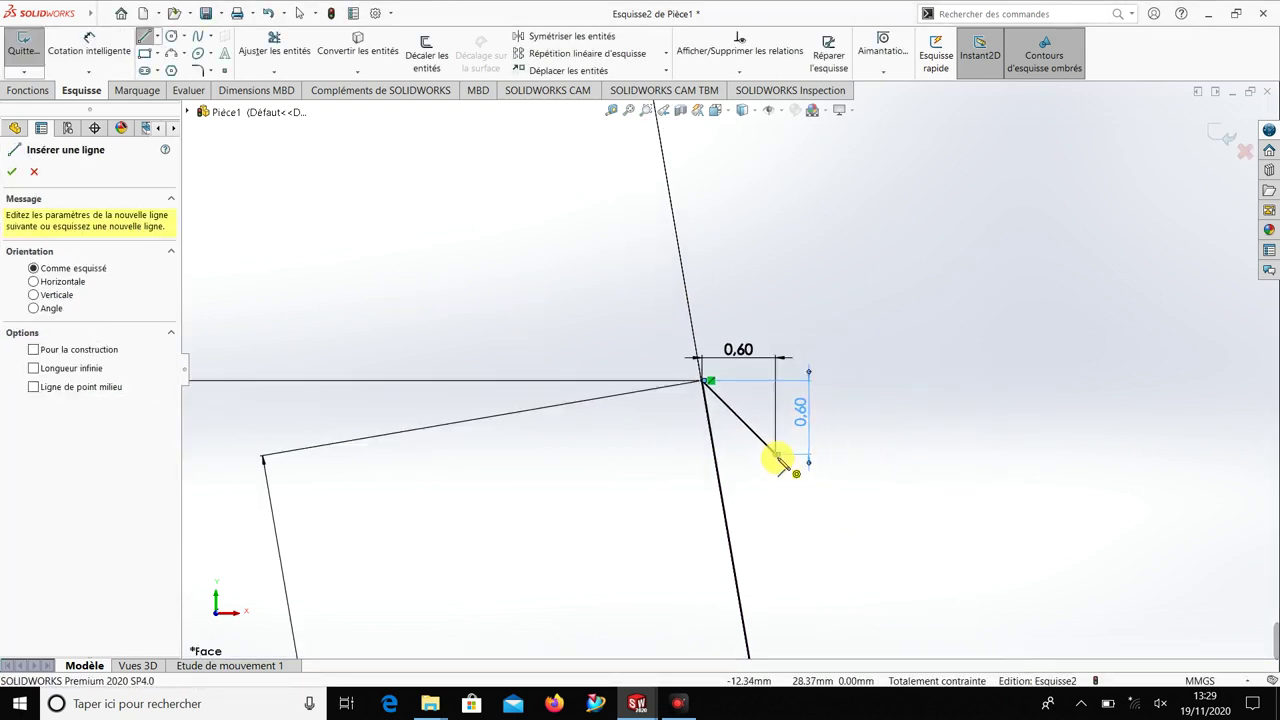
scroll(771, 443, "up", 5)
scroll(777, 457, "up", 5)
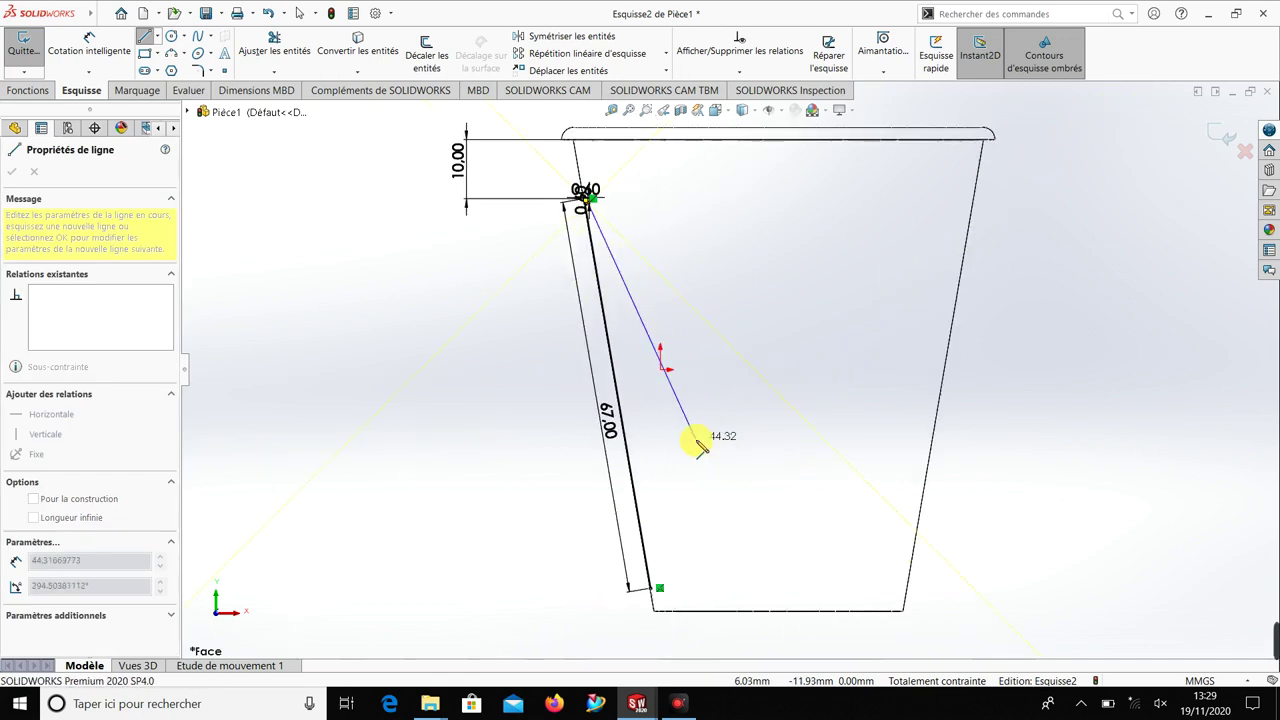
scroll(660, 560, "down", 2)
scroll(670, 555, "down", 1)
left_click(673, 550)
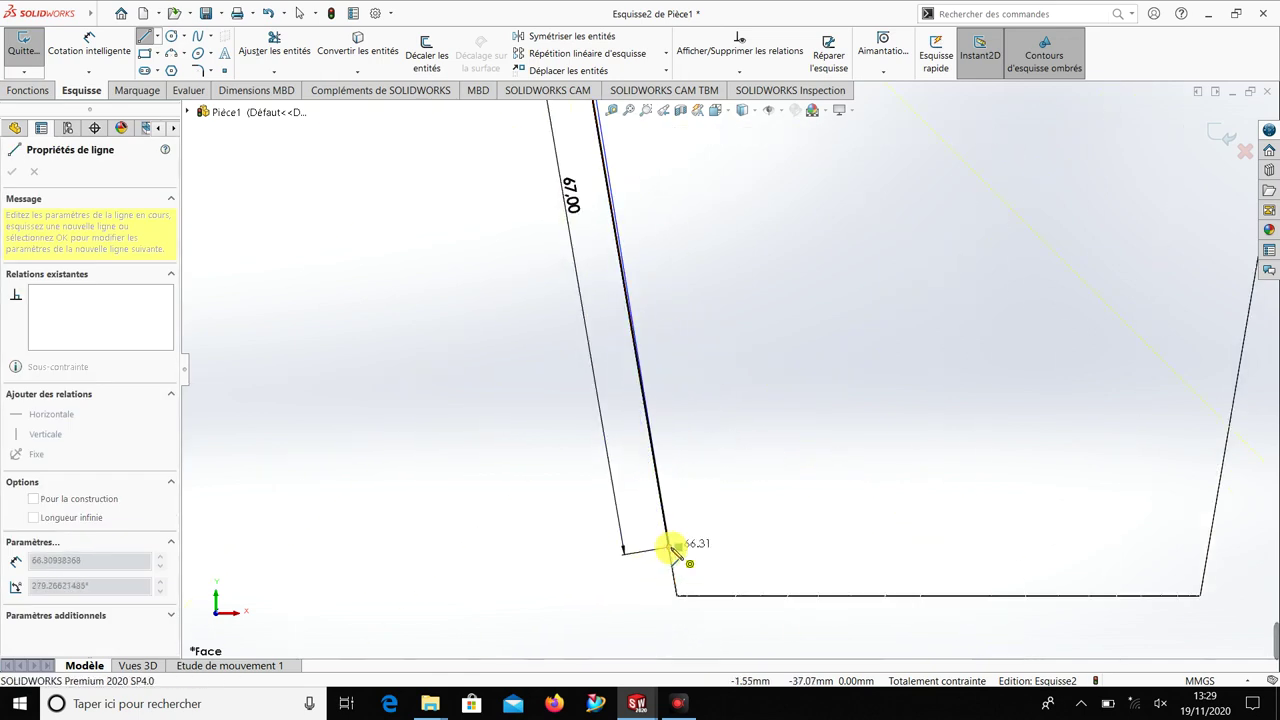
scroll(525, 506, "up", 2)
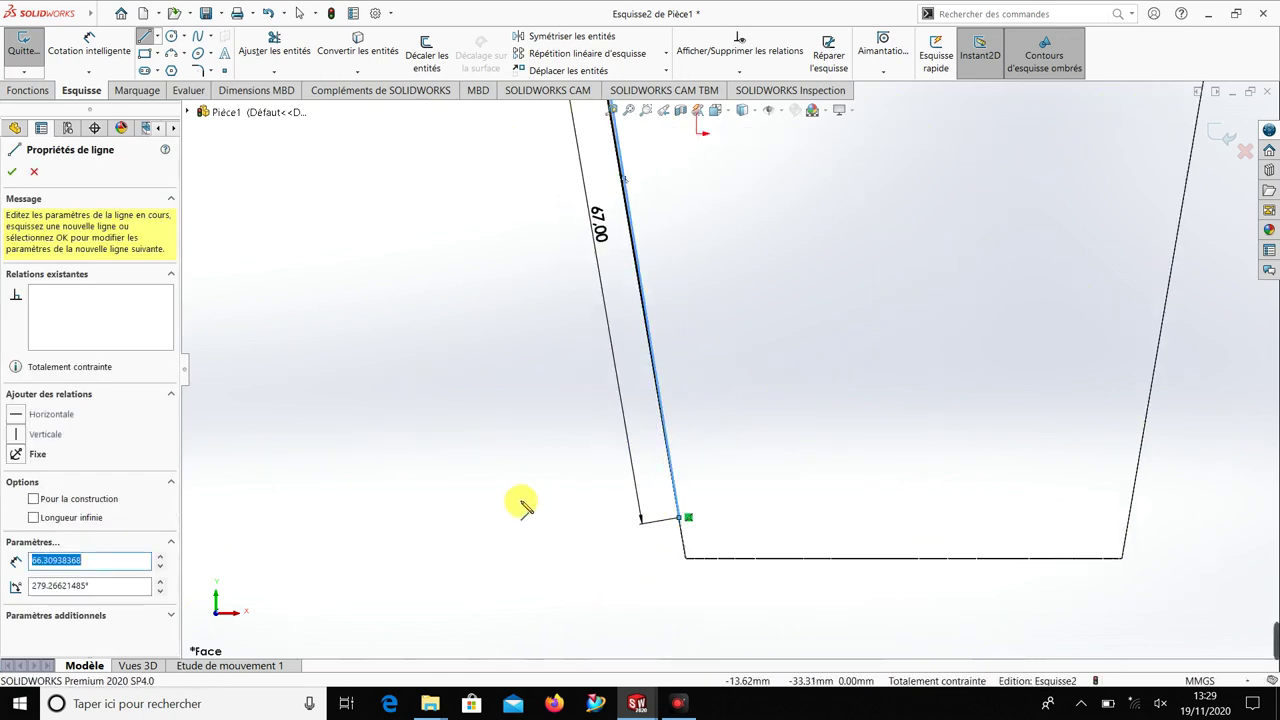
scroll(533, 492, "up", 3)
scroll(535, 488, "up", 2)
left_click(12, 173)
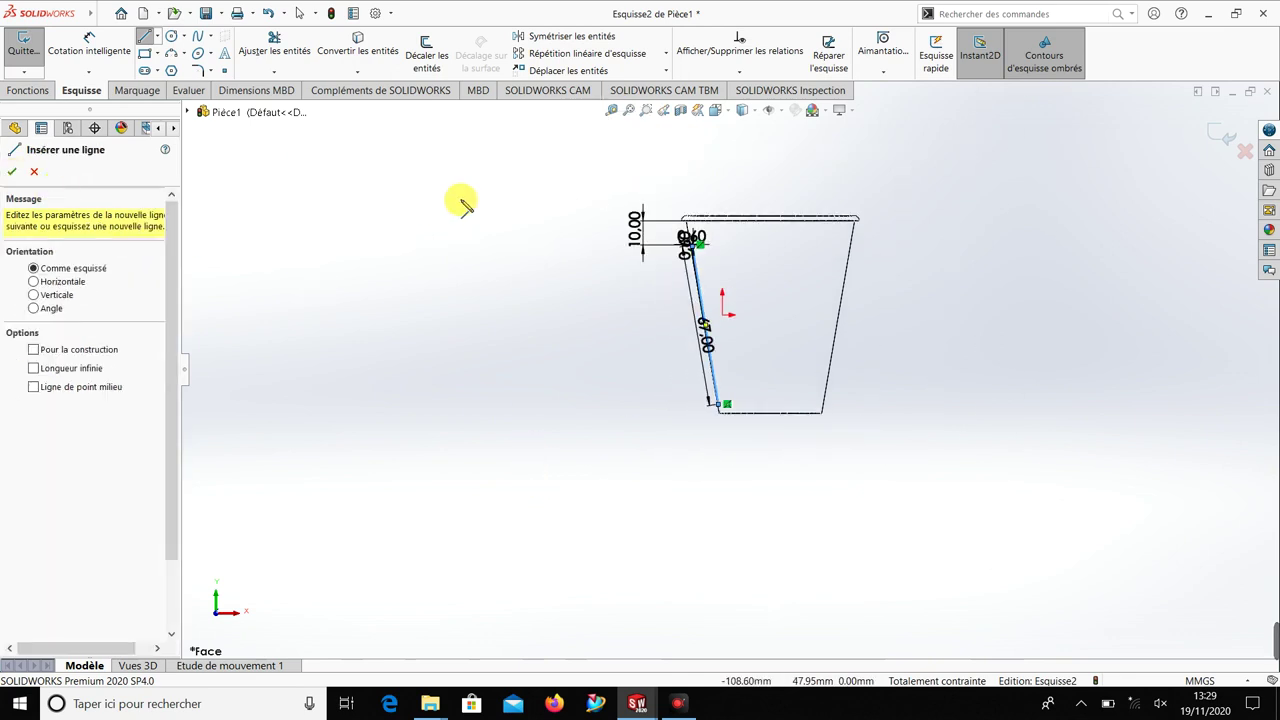
left_click(16, 173)
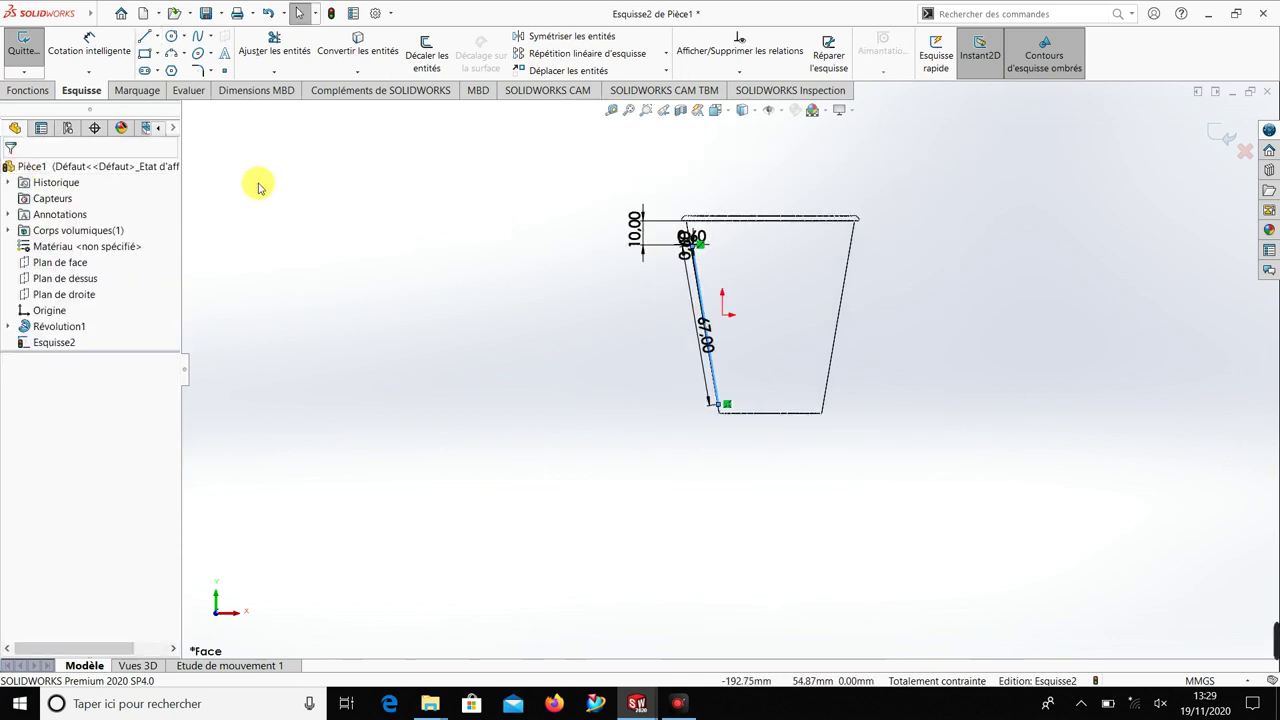
Step: Switch to Shaded display and try a revolved cut, cancelling it because the axis is wrong
left_click(756, 113)
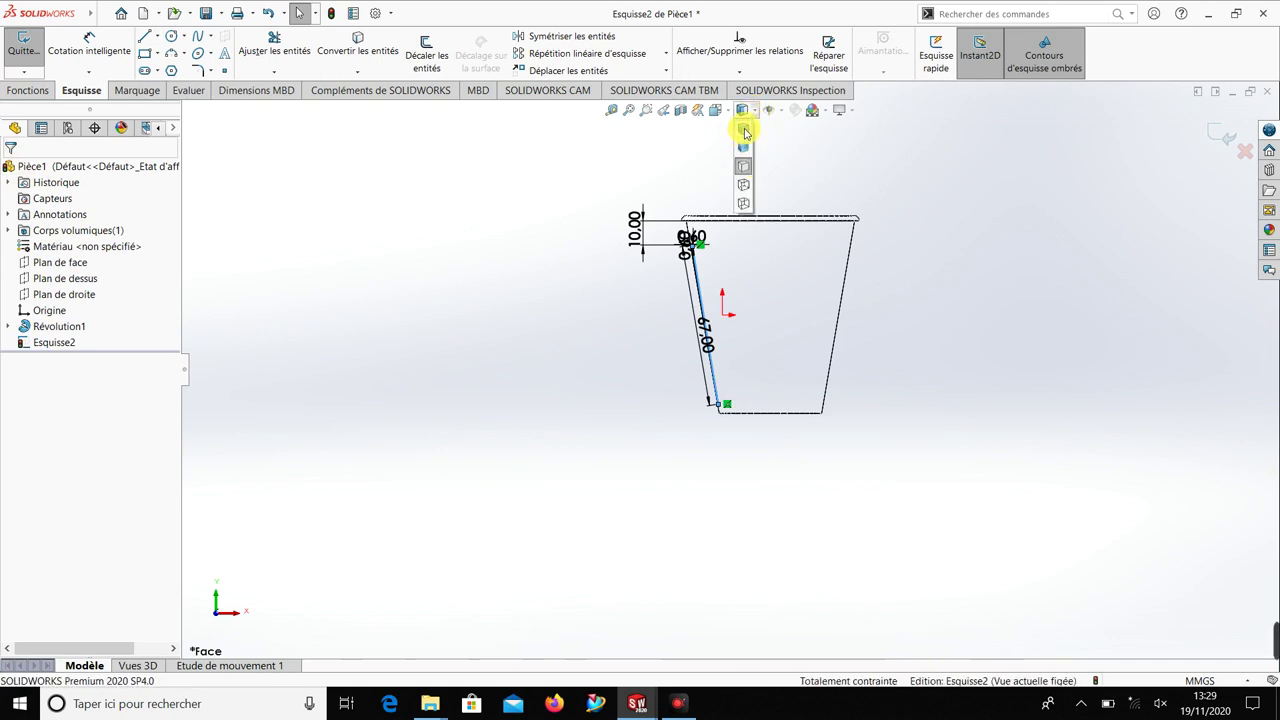
left_click(744, 130)
scroll(720, 277, "down", 2)
scroll(686, 277, "down", 3)
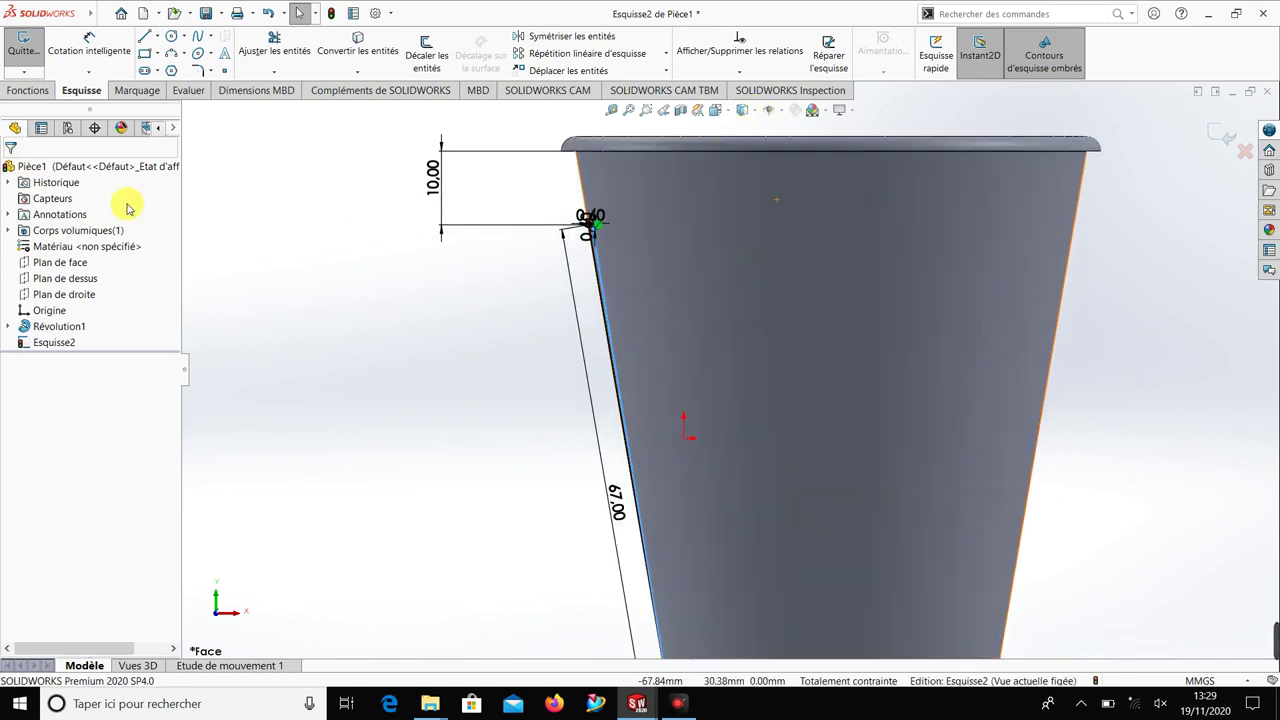
left_click(28, 90)
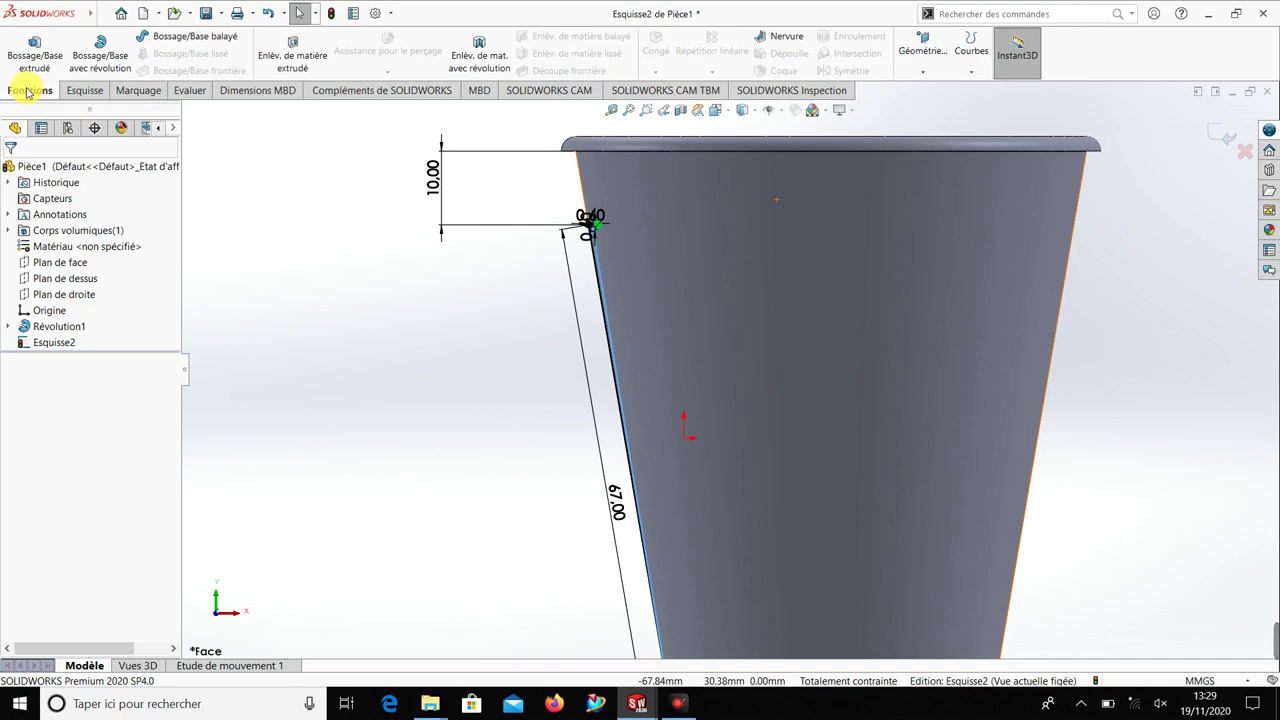
left_click(474, 64)
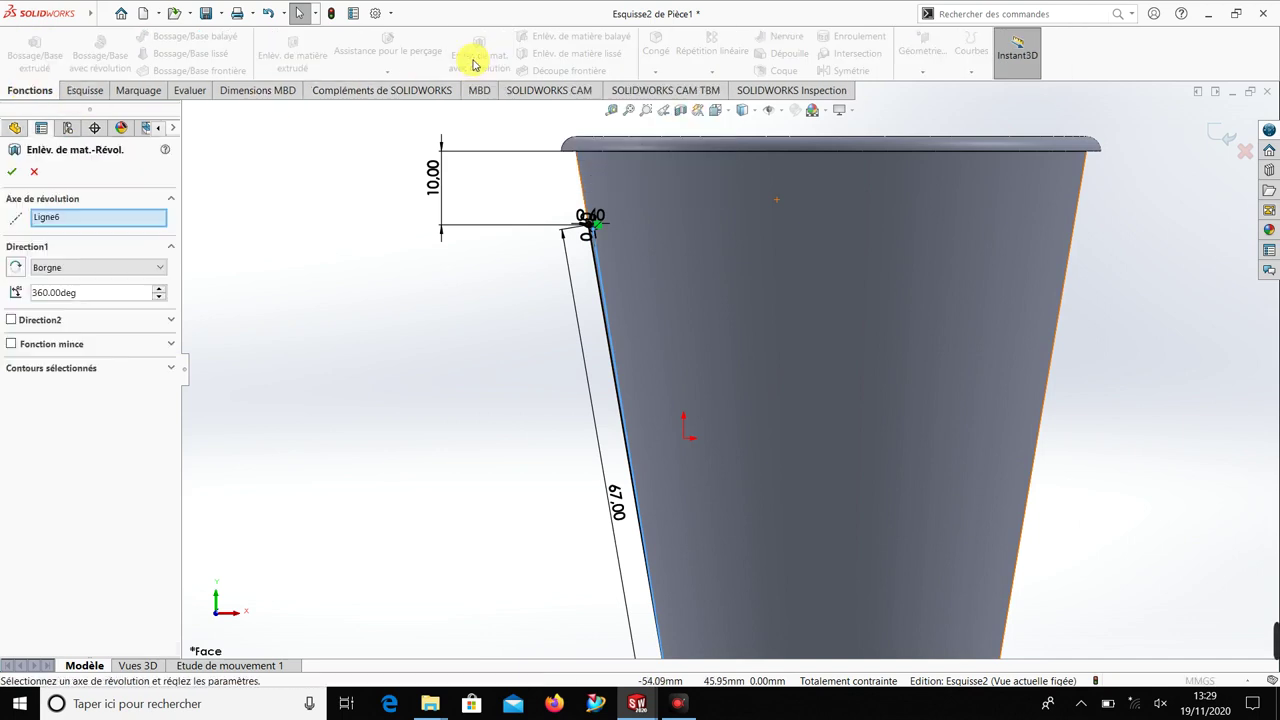
left_click(43, 221)
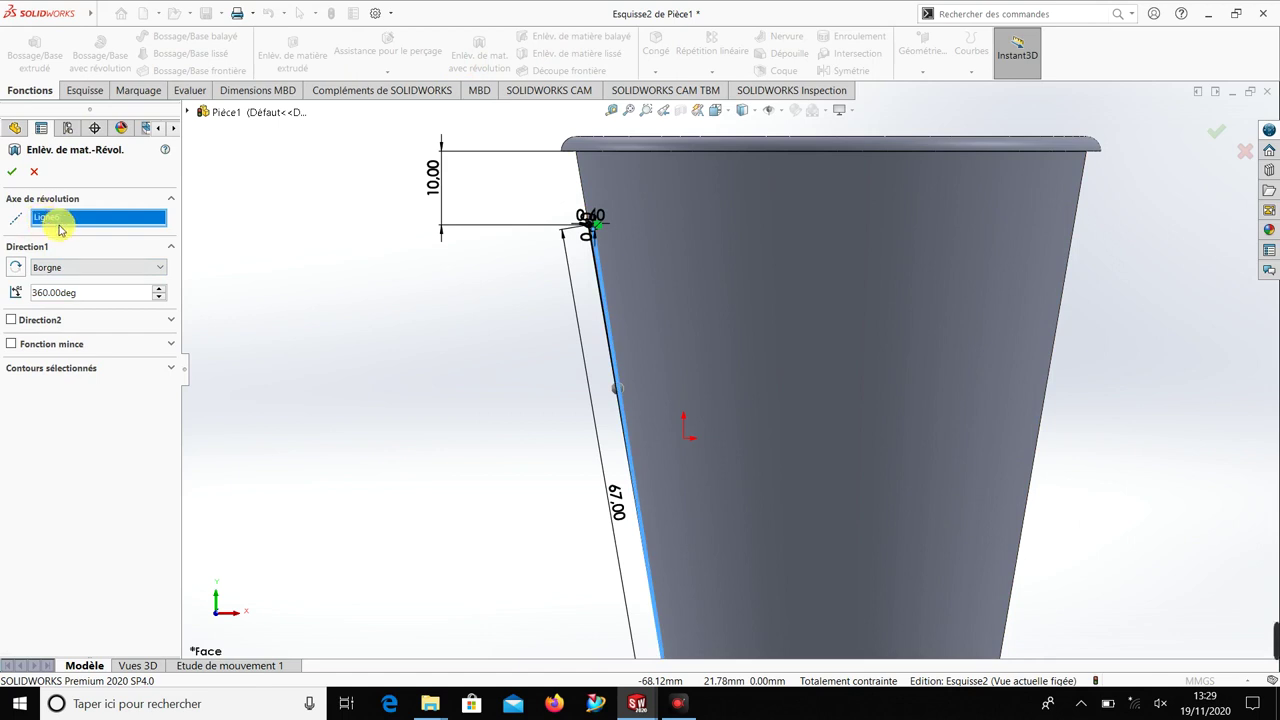
left_click(34, 171)
key("f")
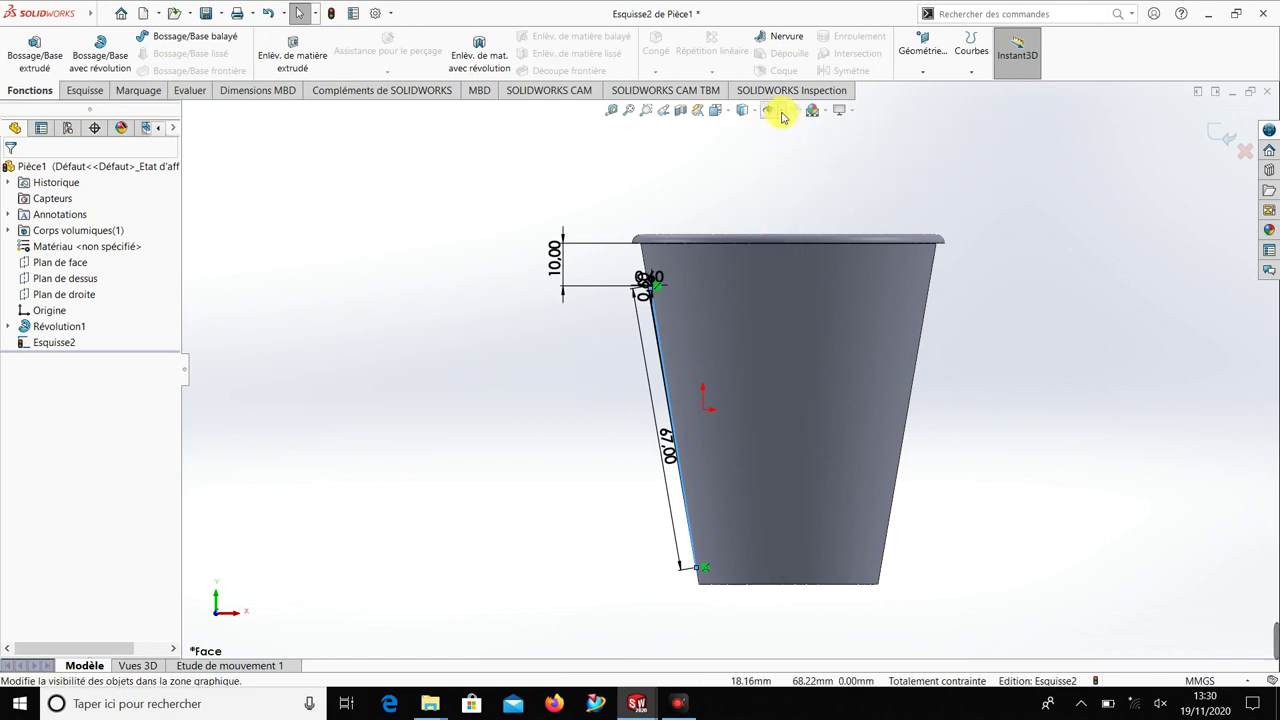
Step: Show the central axis and make a 3° revolved cut about Axe<1>
left_click(775, 109)
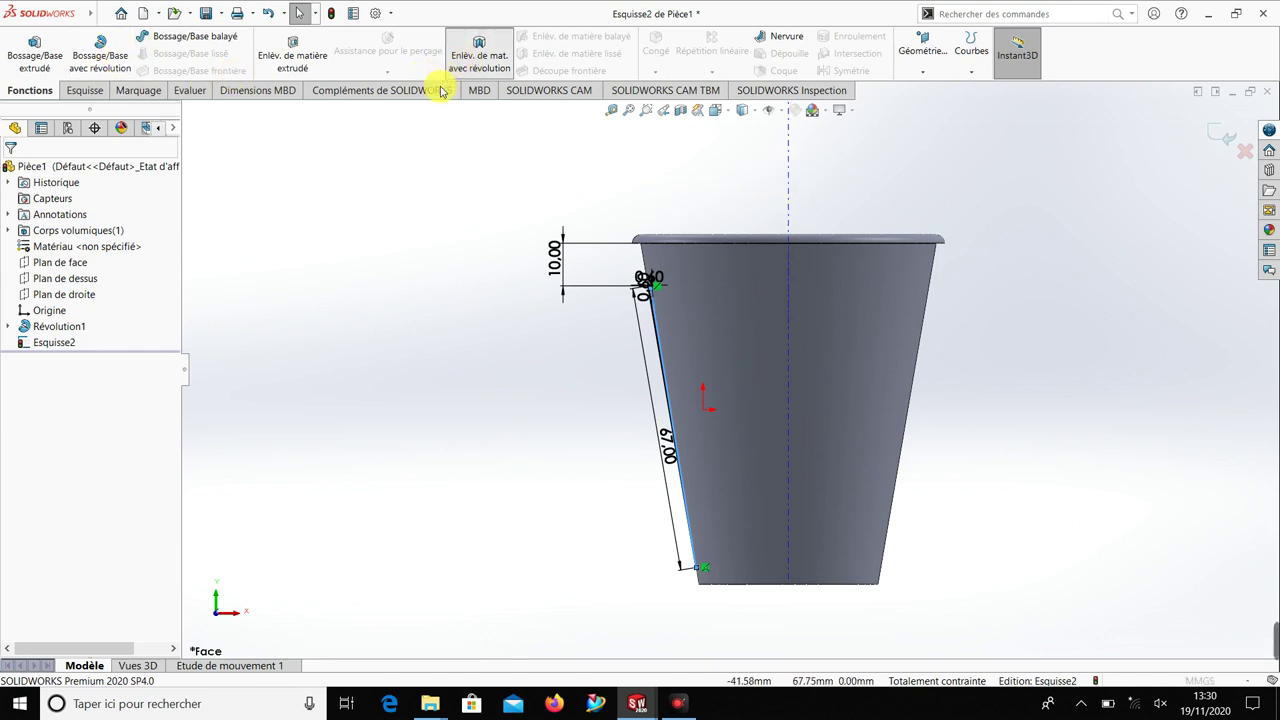
left_click(478, 58)
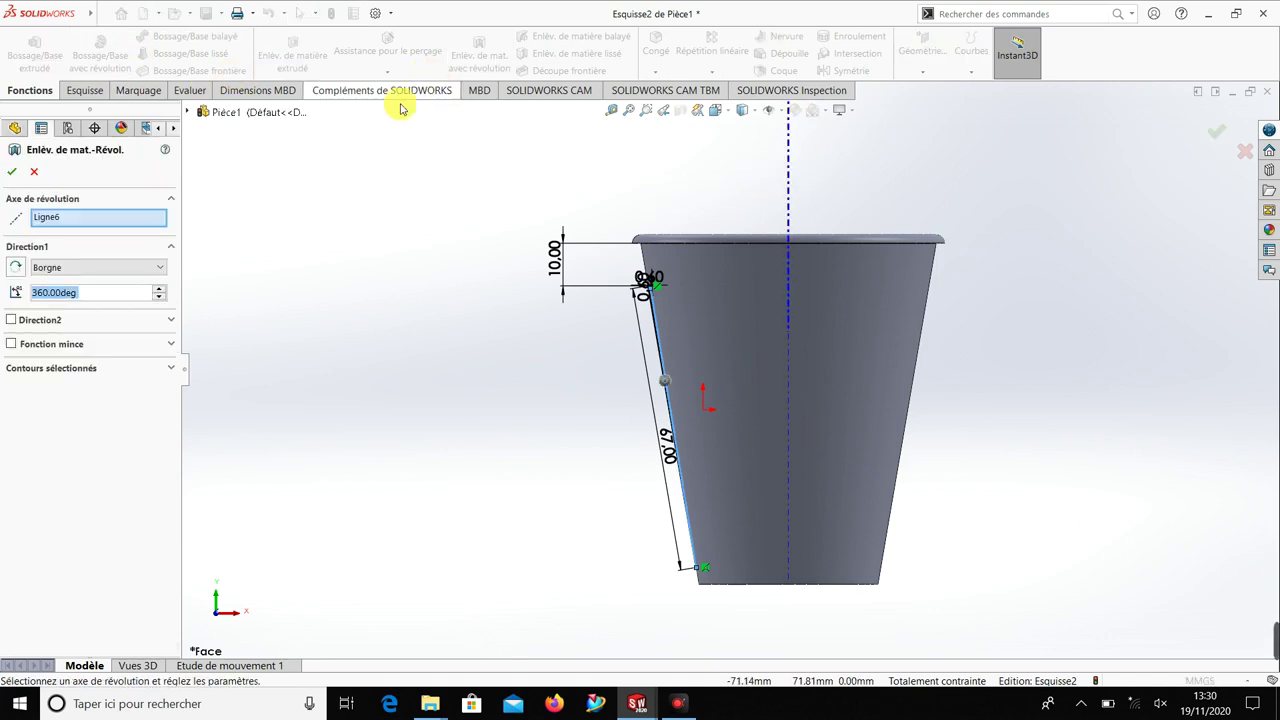
left_click(71, 218)
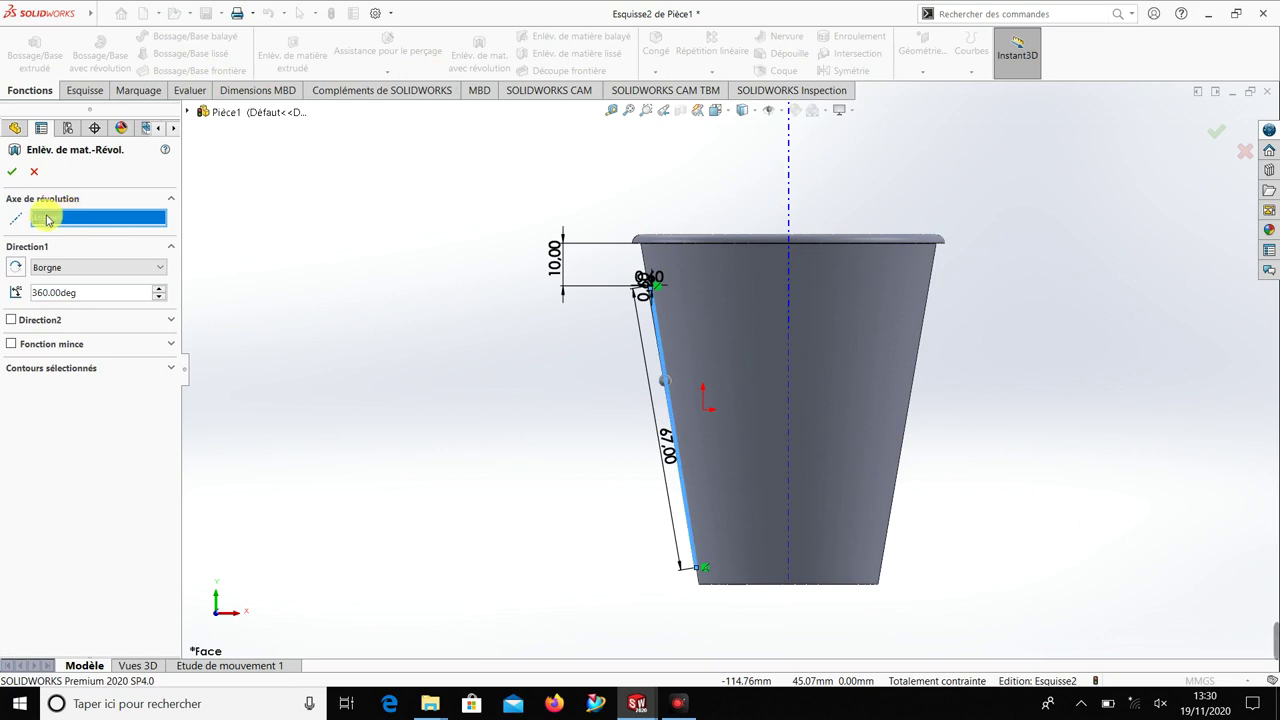
key("Delete")
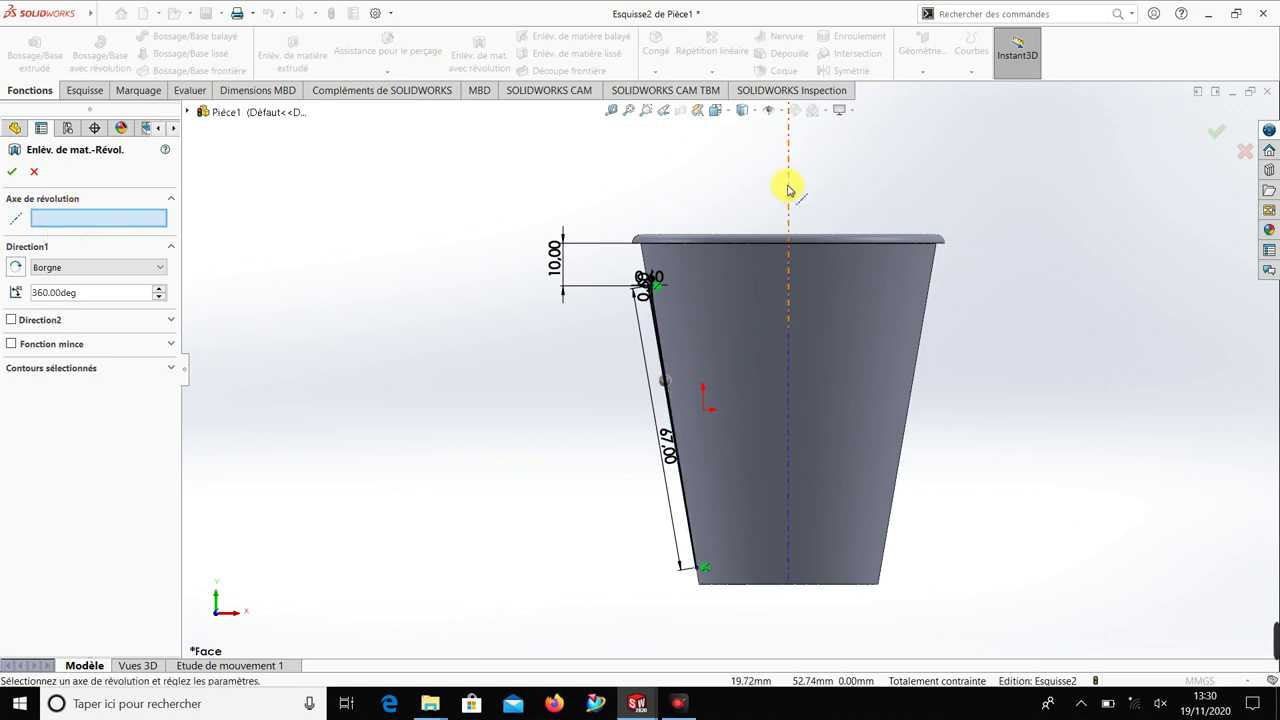
left_click(789, 190)
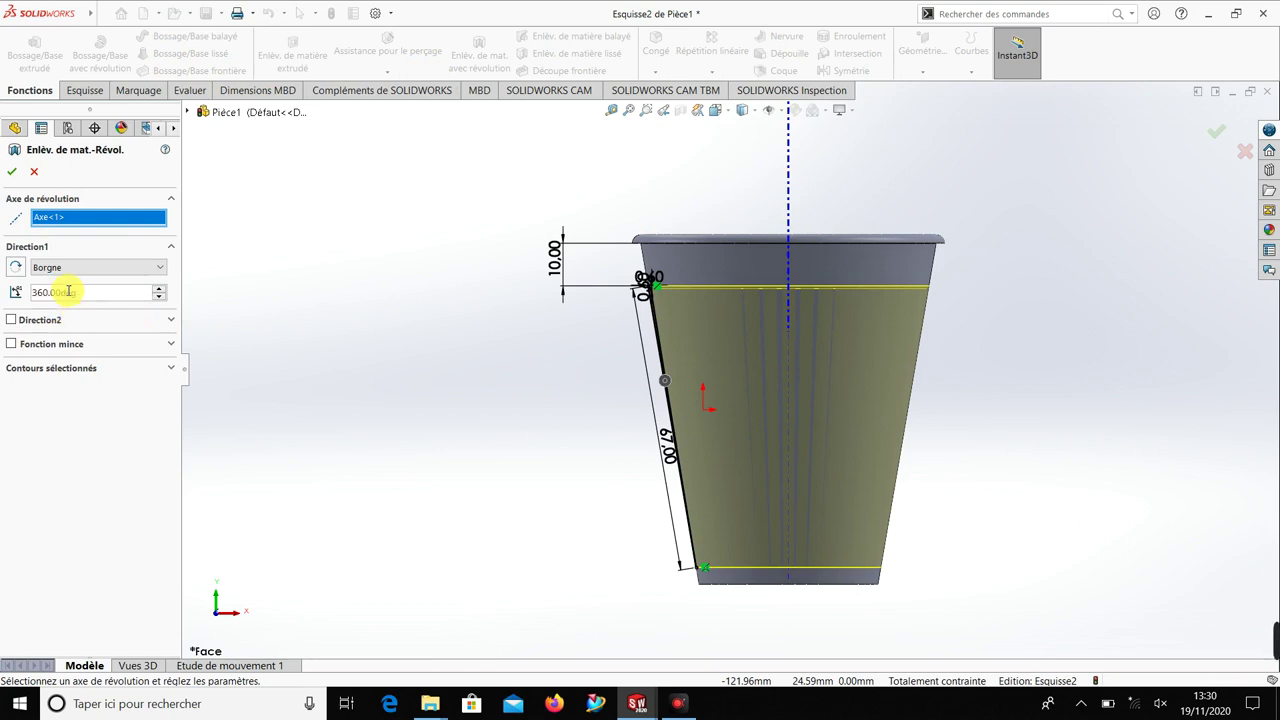
left_click_drag(68, 291, 22, 292)
type("3")
key("Return")
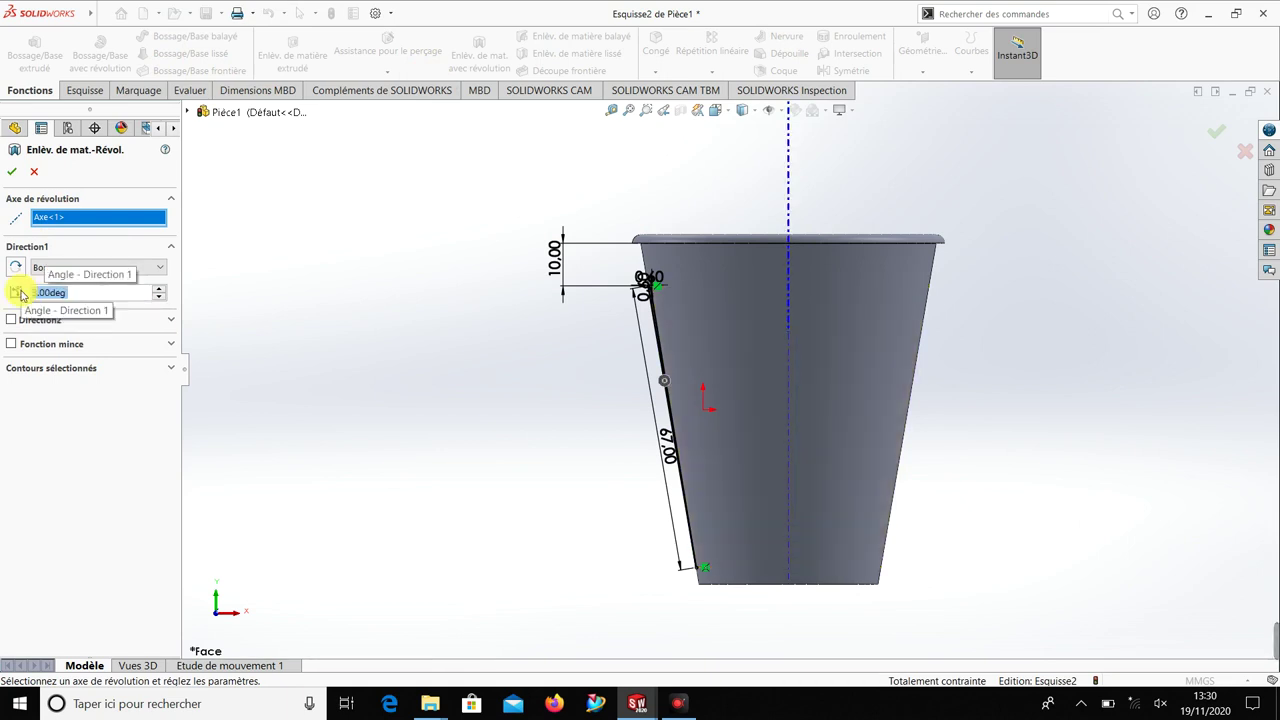
left_click(12, 176)
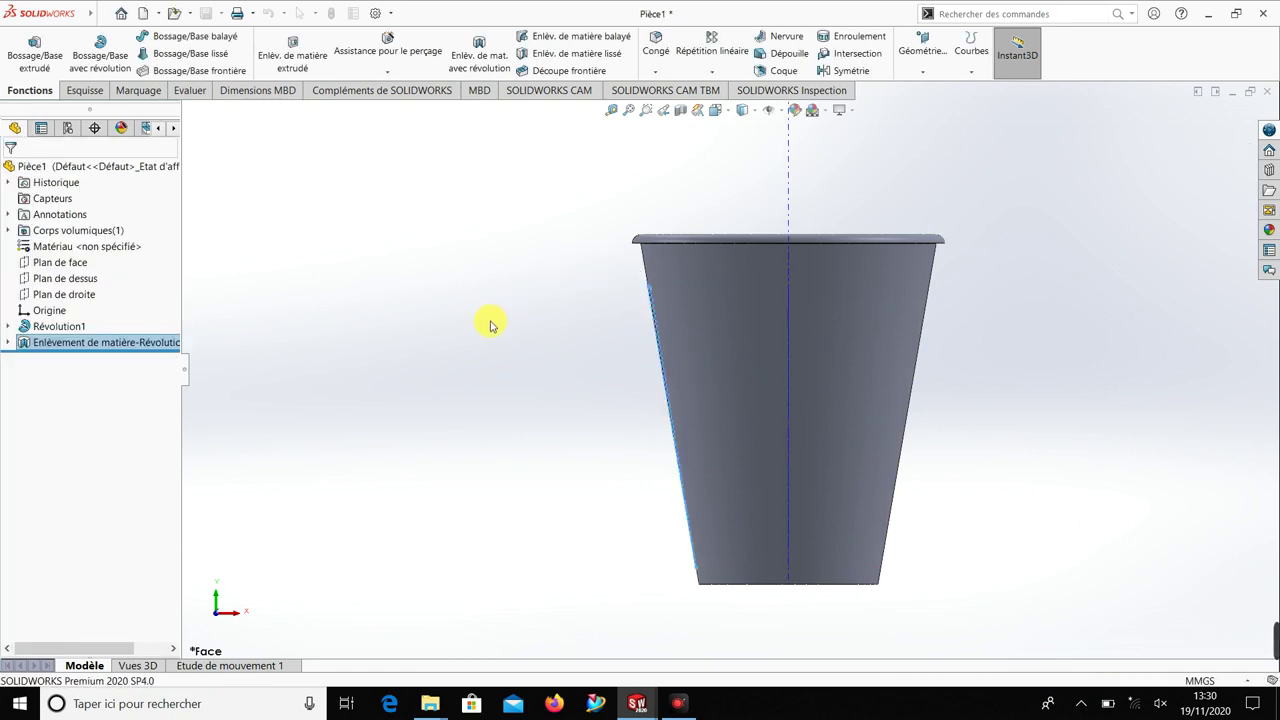
Step: Orbit and zoom in on the cup to inspect the narrow slot in its tapered wall
mouse_move(586, 471)
middle_mouse_down()
mouse_move(826, 503)
mouse_move(613, 408)
mouse_move(663, 409)
mouse_move(594, 403)
mouse_move(649, 409)
middle_mouse_up()
scroll(762, 332, "down", 4)
scroll(760, 335, "down", 2)
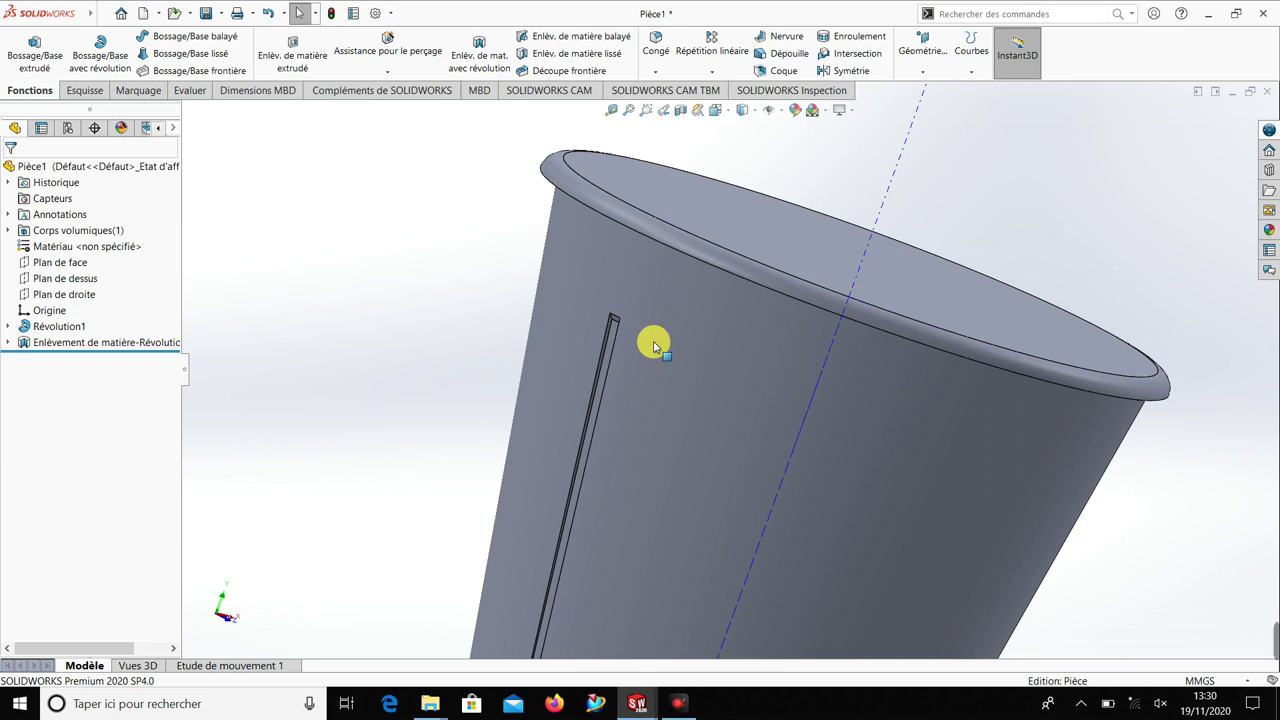
scroll(713, 377, "up", 3)
scroll(714, 460, "up", 2)
mouse_move(714, 460)
middle_mouse_down()
mouse_move(760, 449)
mouse_move(734, 423)
mouse_move(743, 457)
middle_mouse_up()
scroll(714, 434, "down", 2)
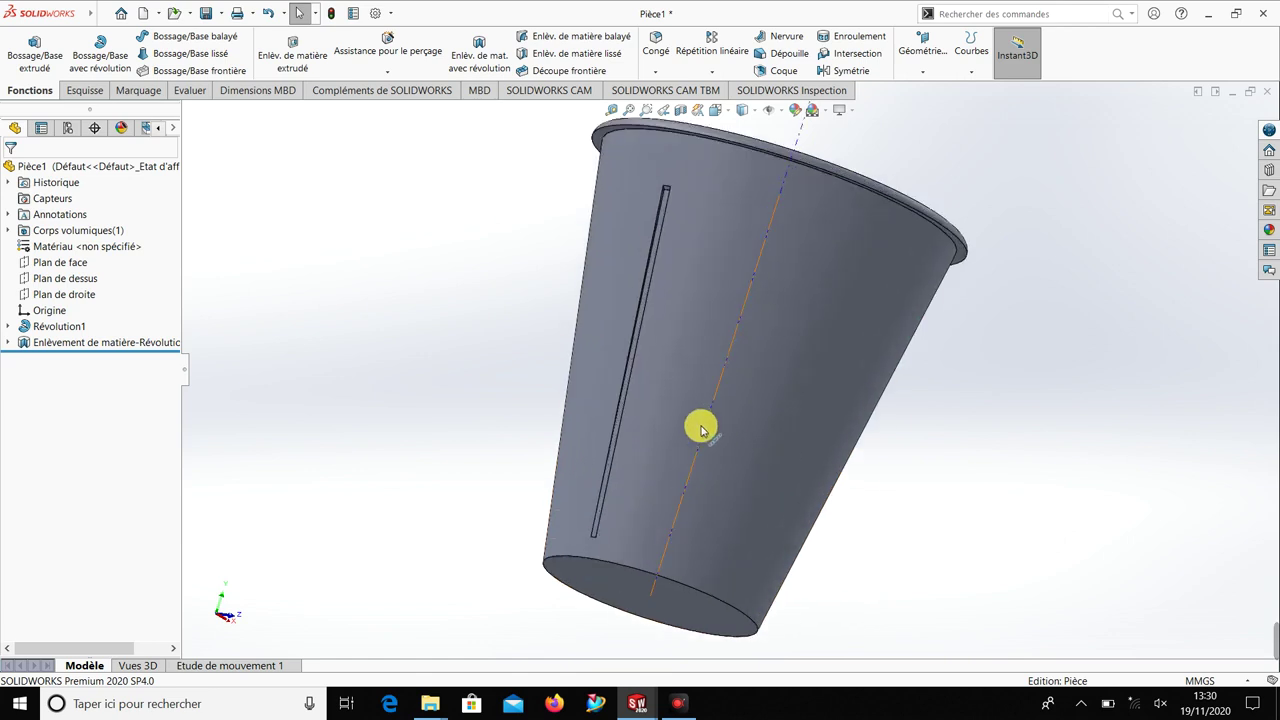
scroll(751, 337, "down", 2)
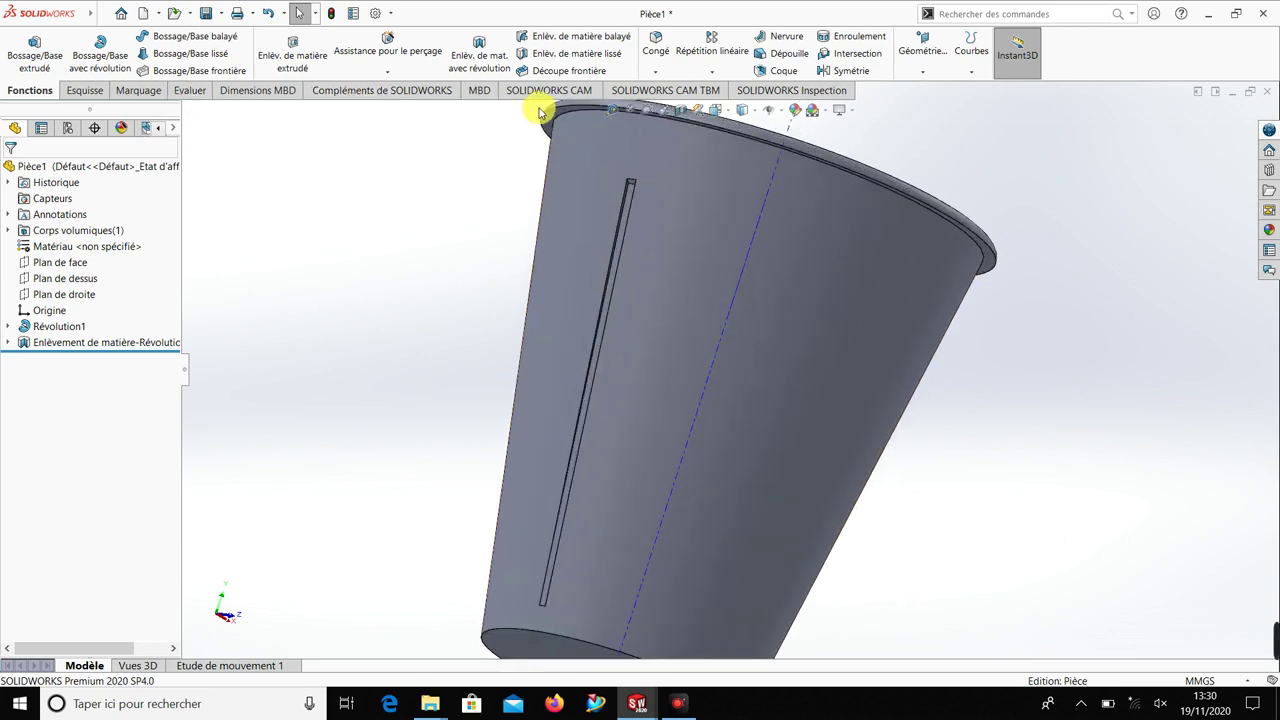
Step: Try a 0.4 mm fillet on four slot edges, then dismiss the failure and cancel it
left_click(657, 53)
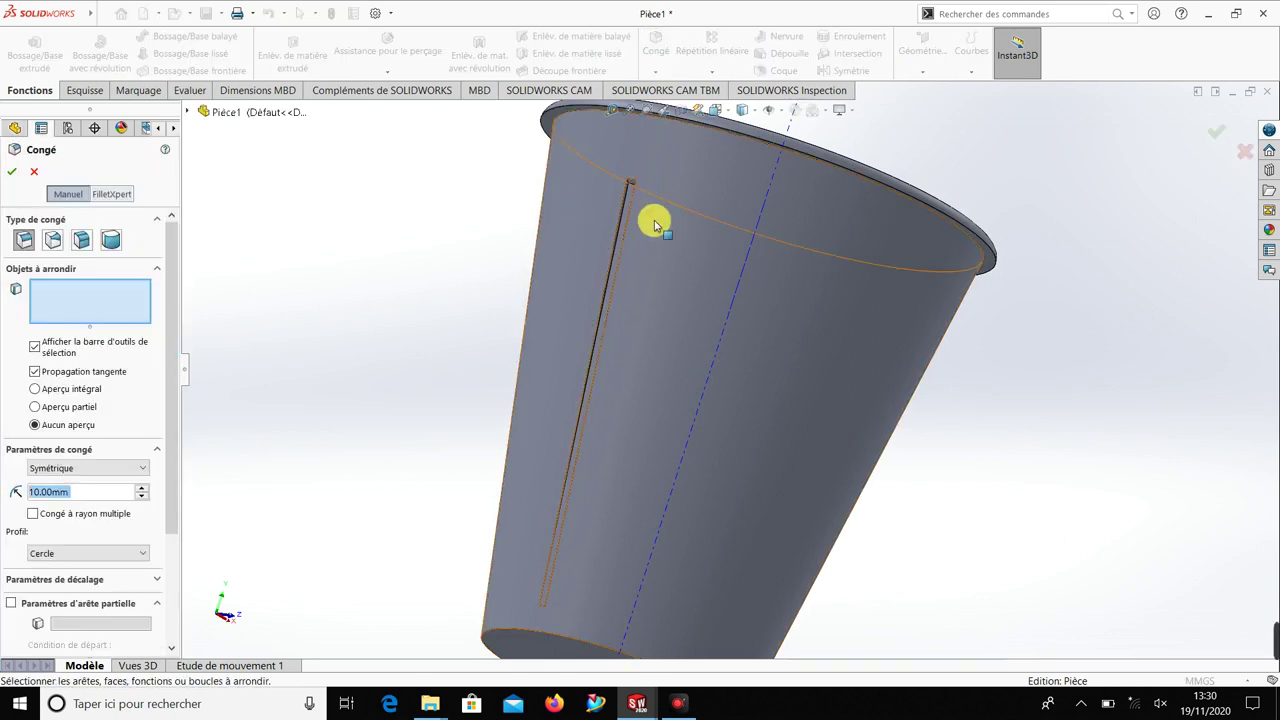
scroll(654, 220, "down", 1)
scroll(654, 220, "down", 2)
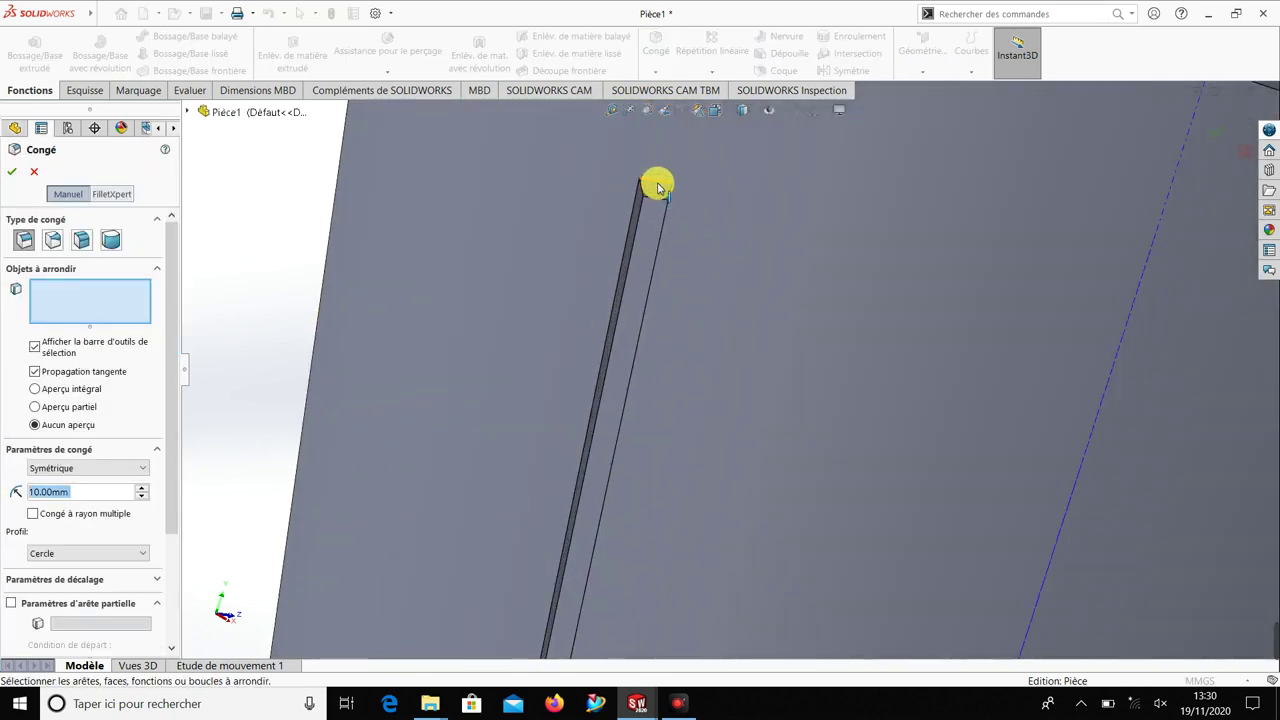
left_click(660, 200)
left_click(660, 226)
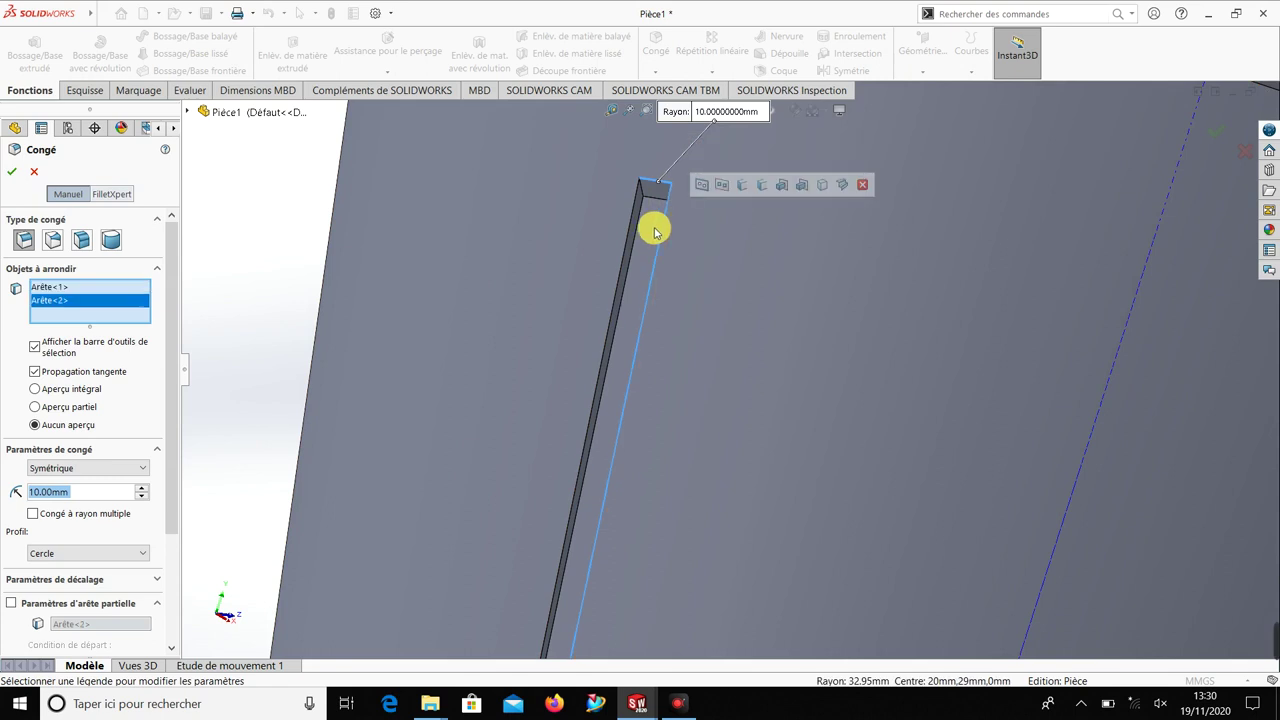
left_click(630, 229)
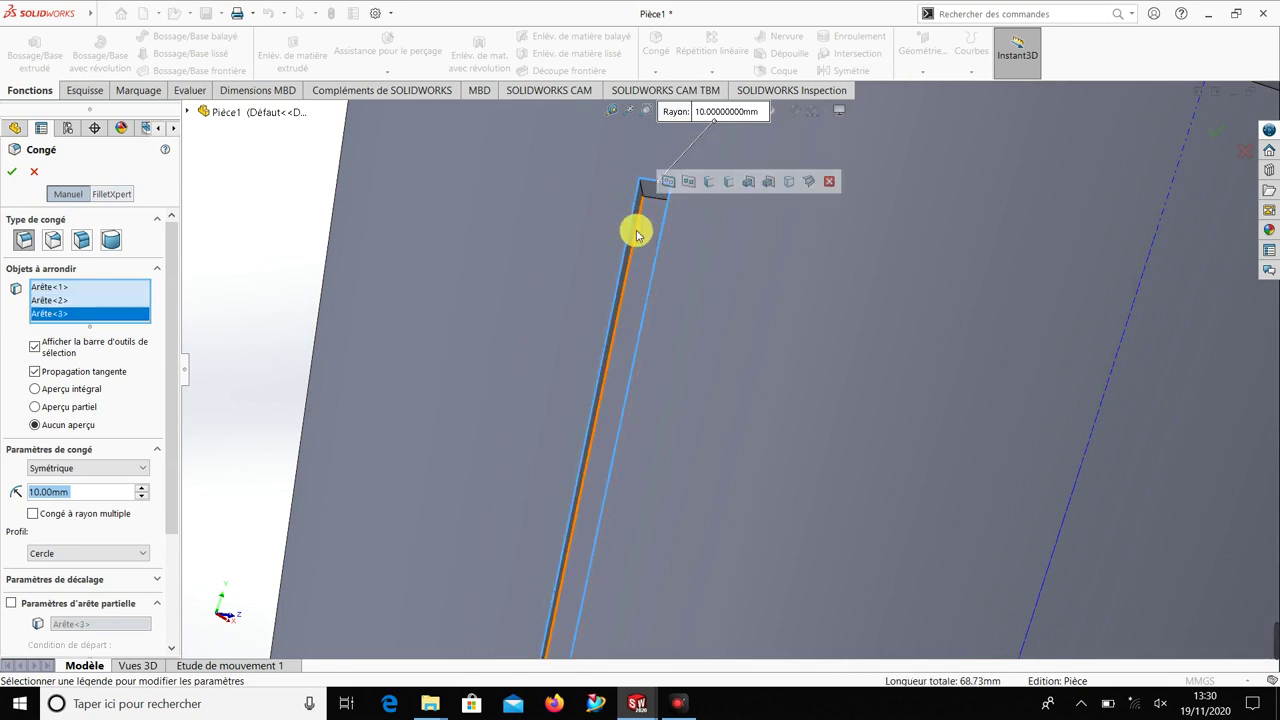
left_click(636, 231)
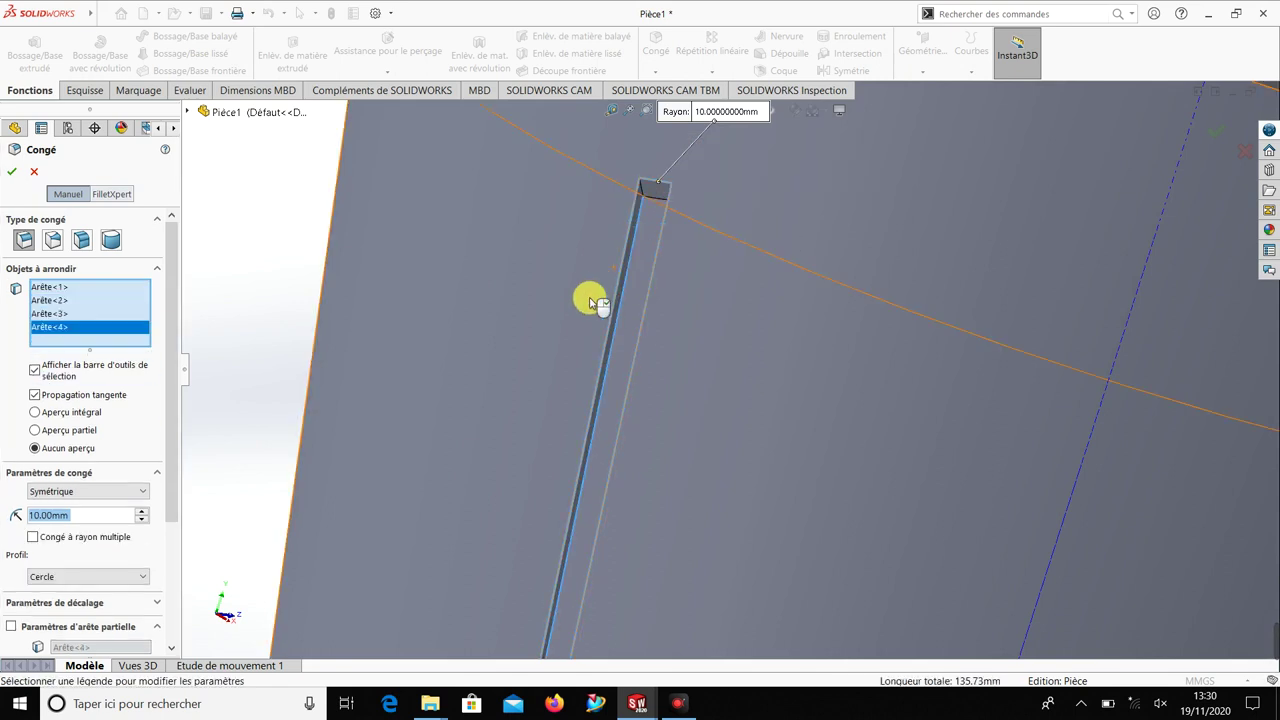
left_click(83, 517)
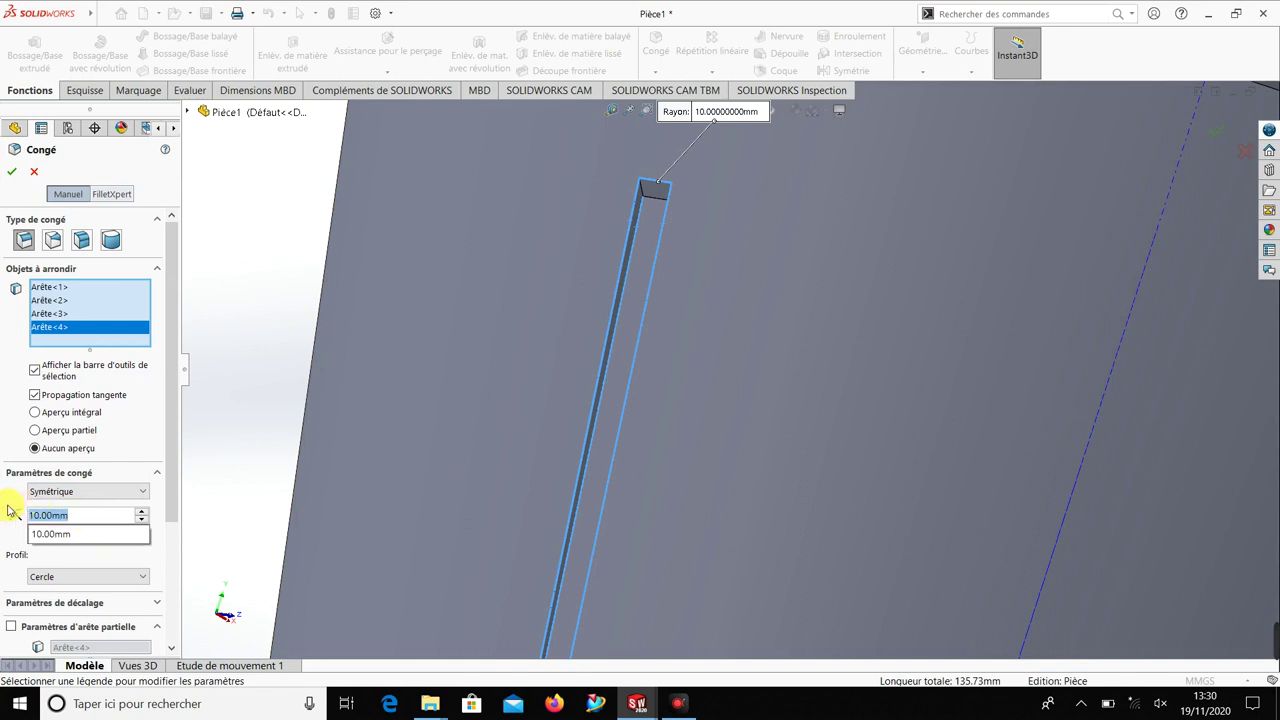
type("0.4")
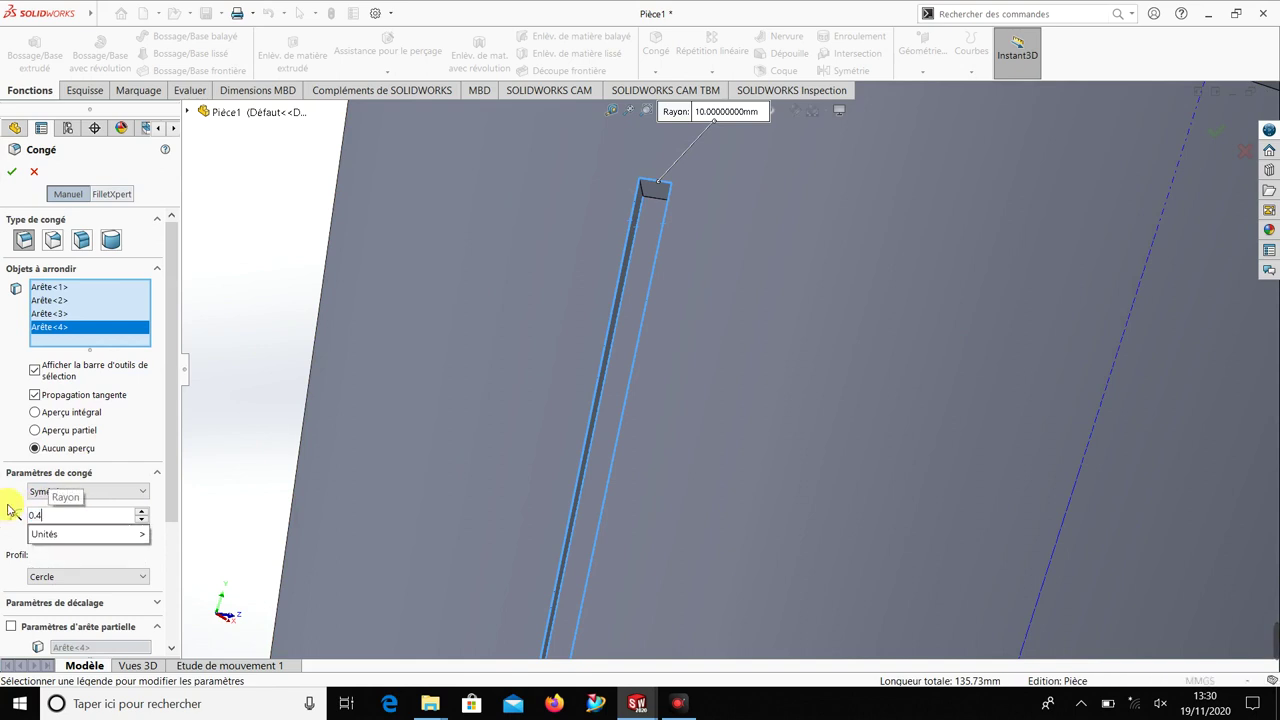
key("Return")
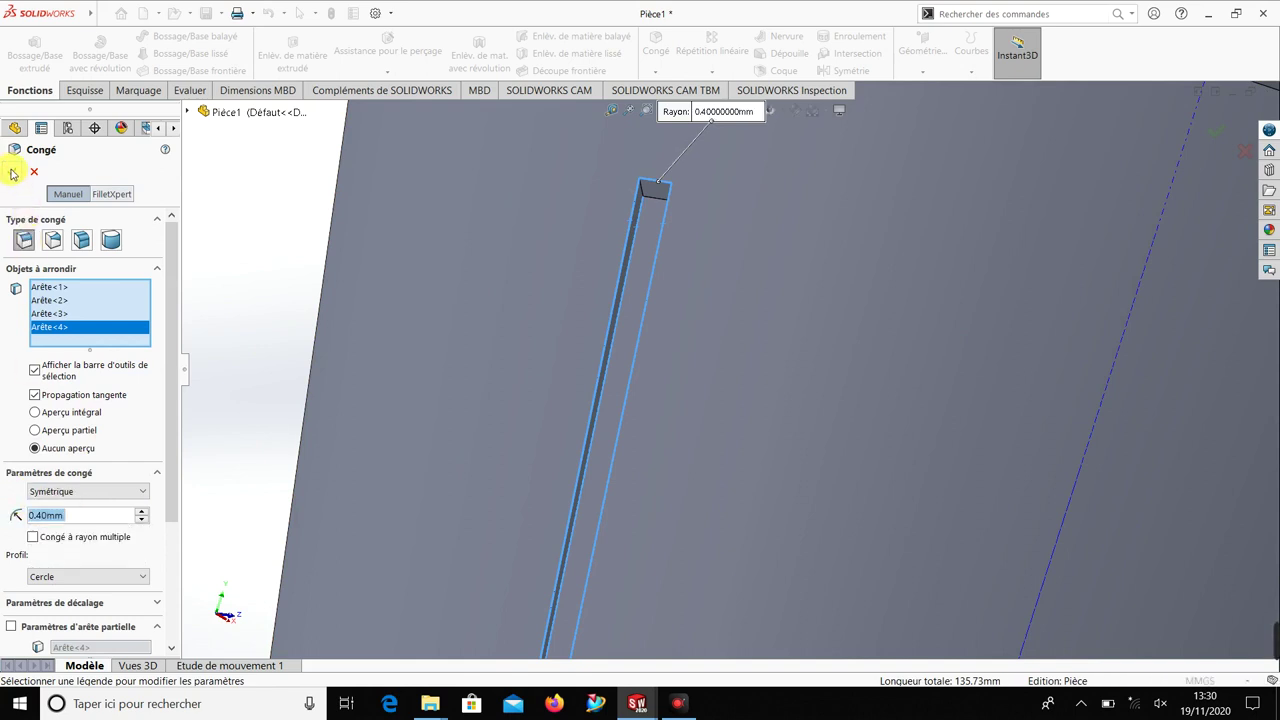
left_click(13, 173)
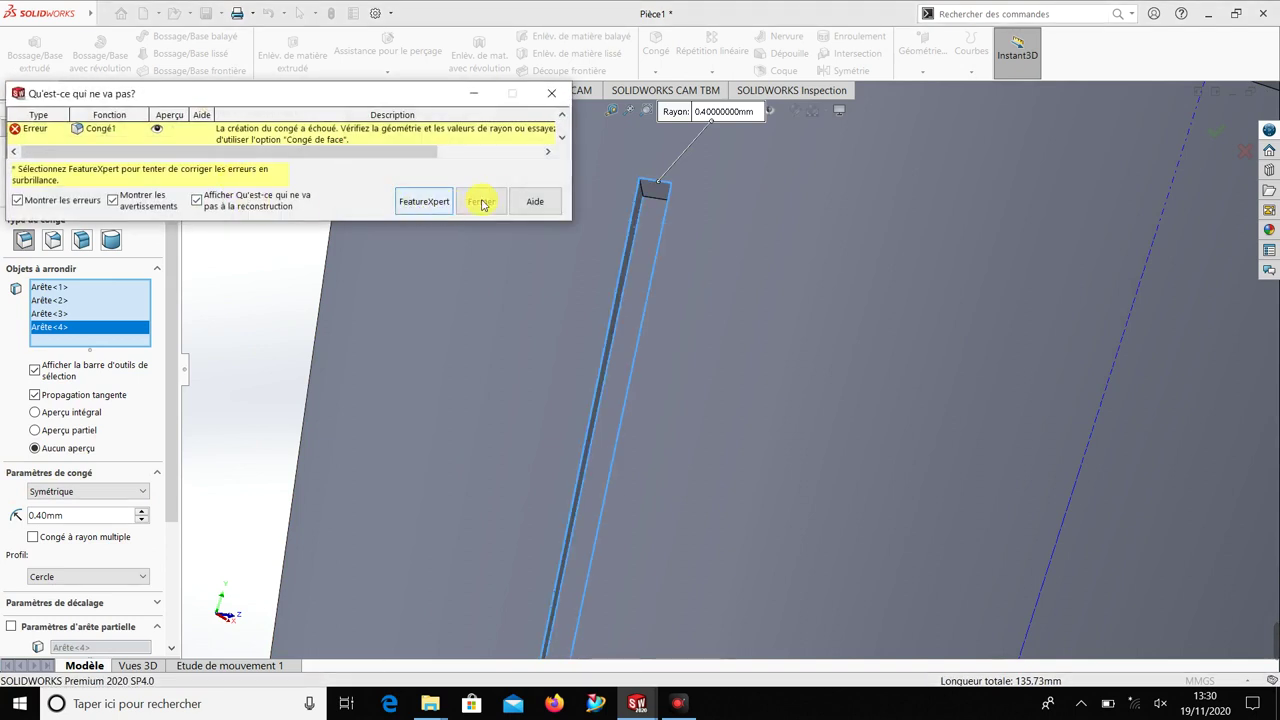
left_click(483, 203)
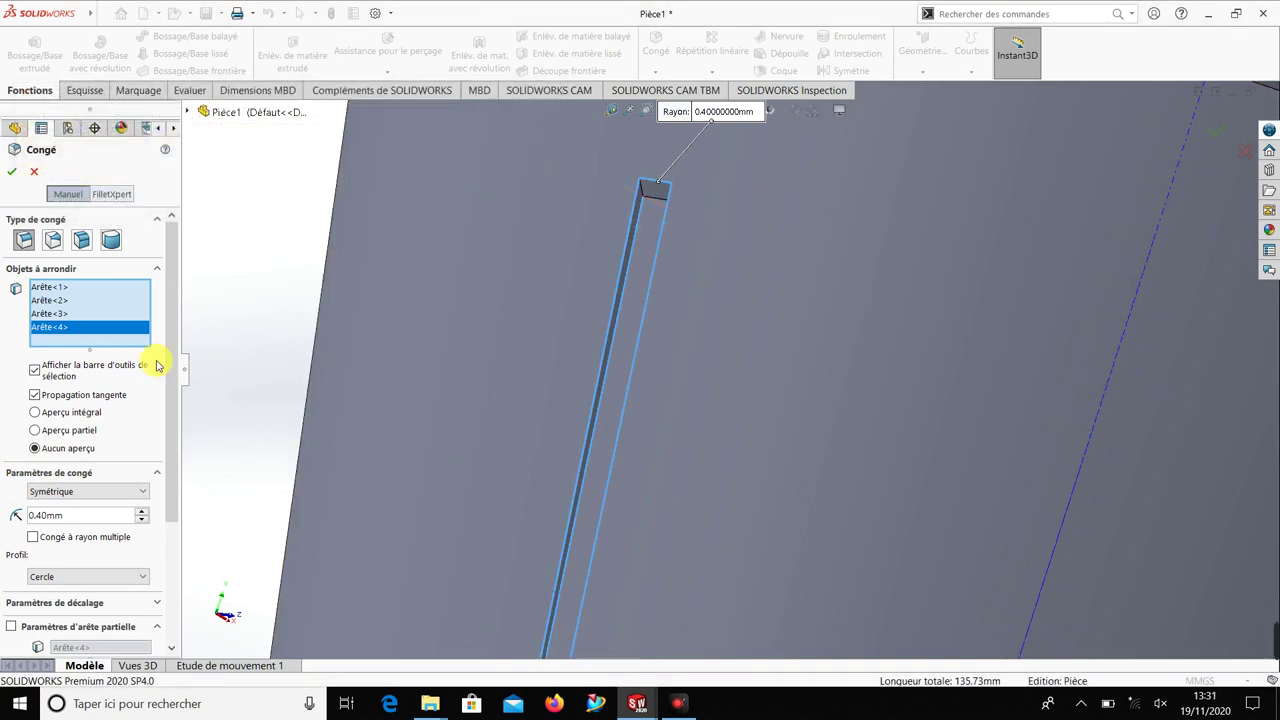
left_click(34, 171)
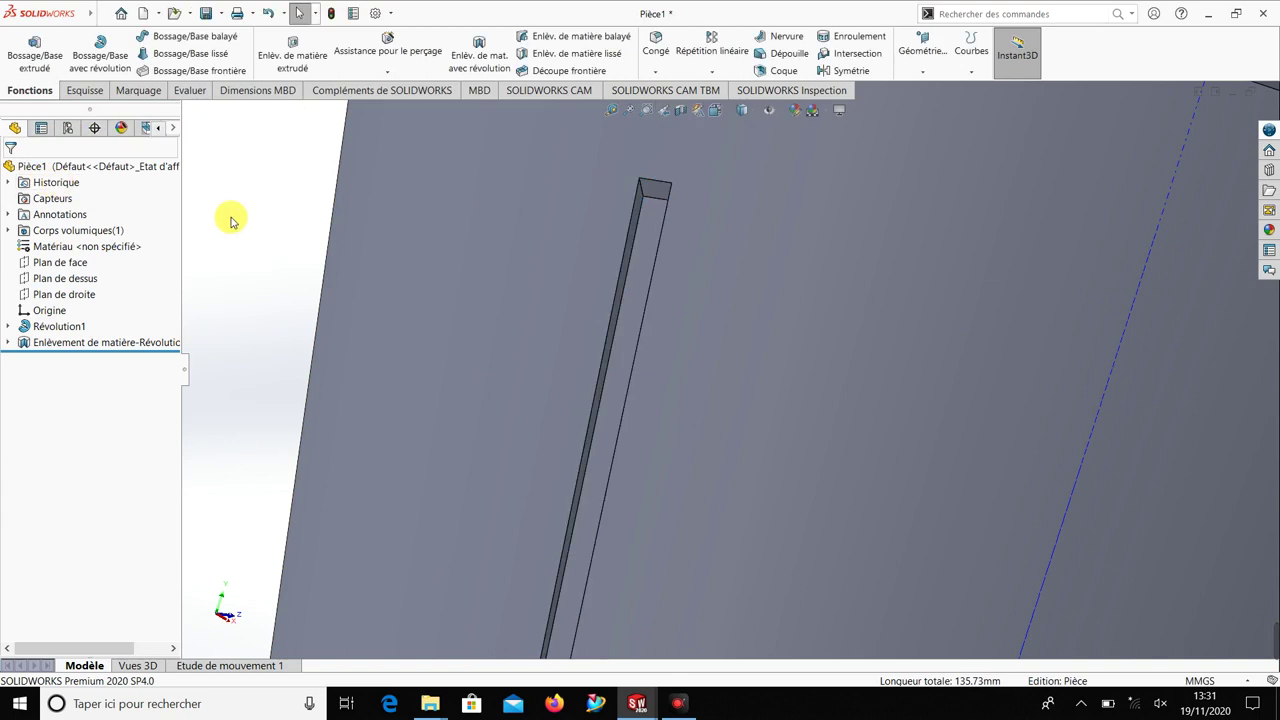
Step: Fillet three slot edges at 0.40 mm radius, creating Congé2
left_click(655, 45)
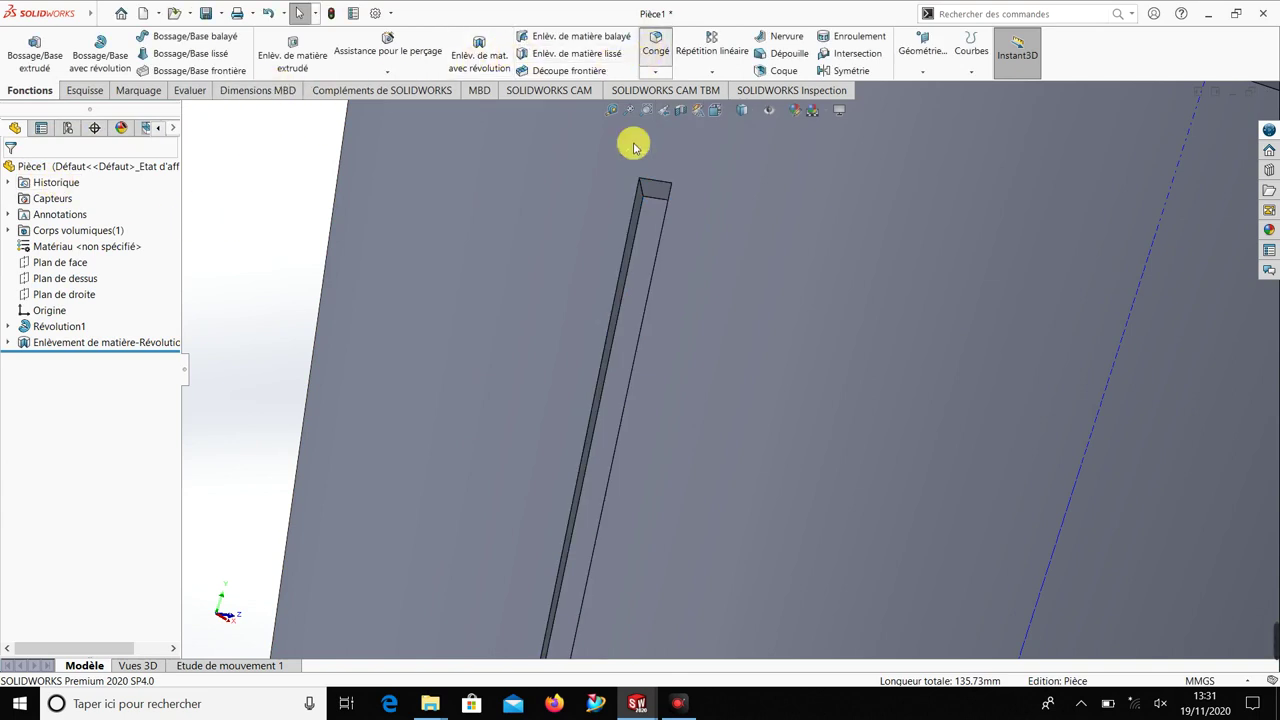
left_click(662, 198)
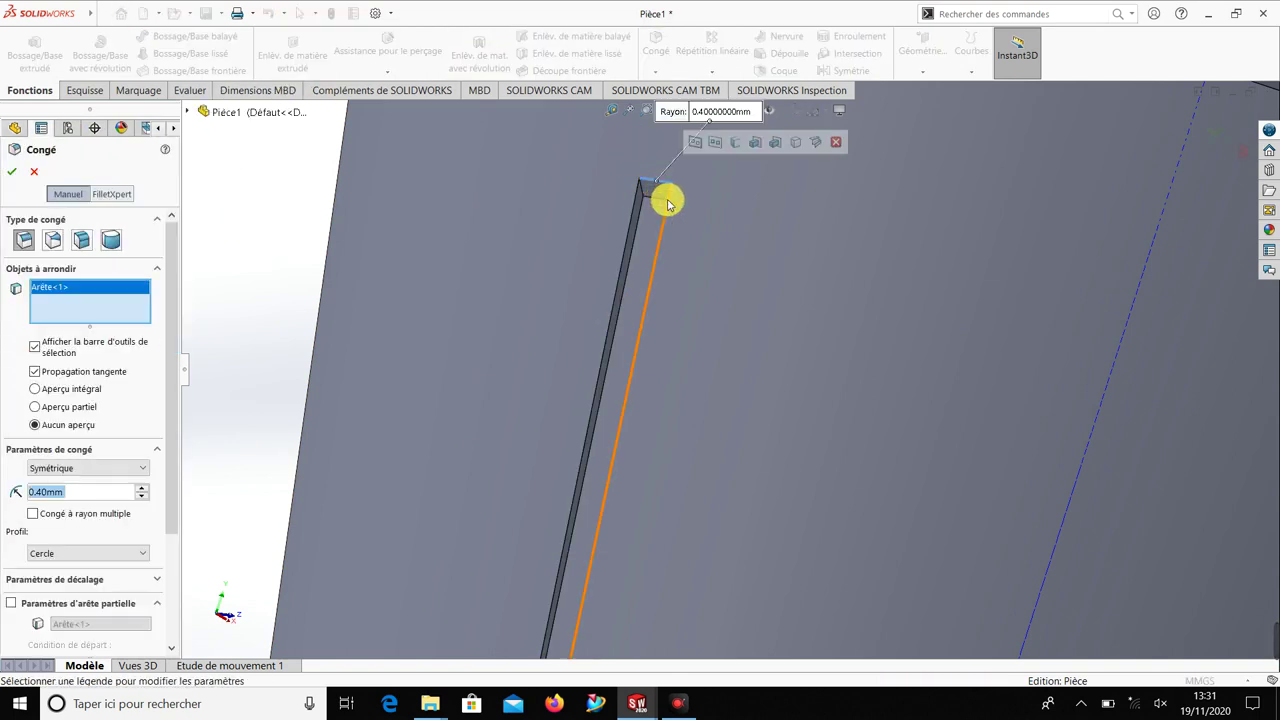
left_click(645, 200)
left_click(634, 206)
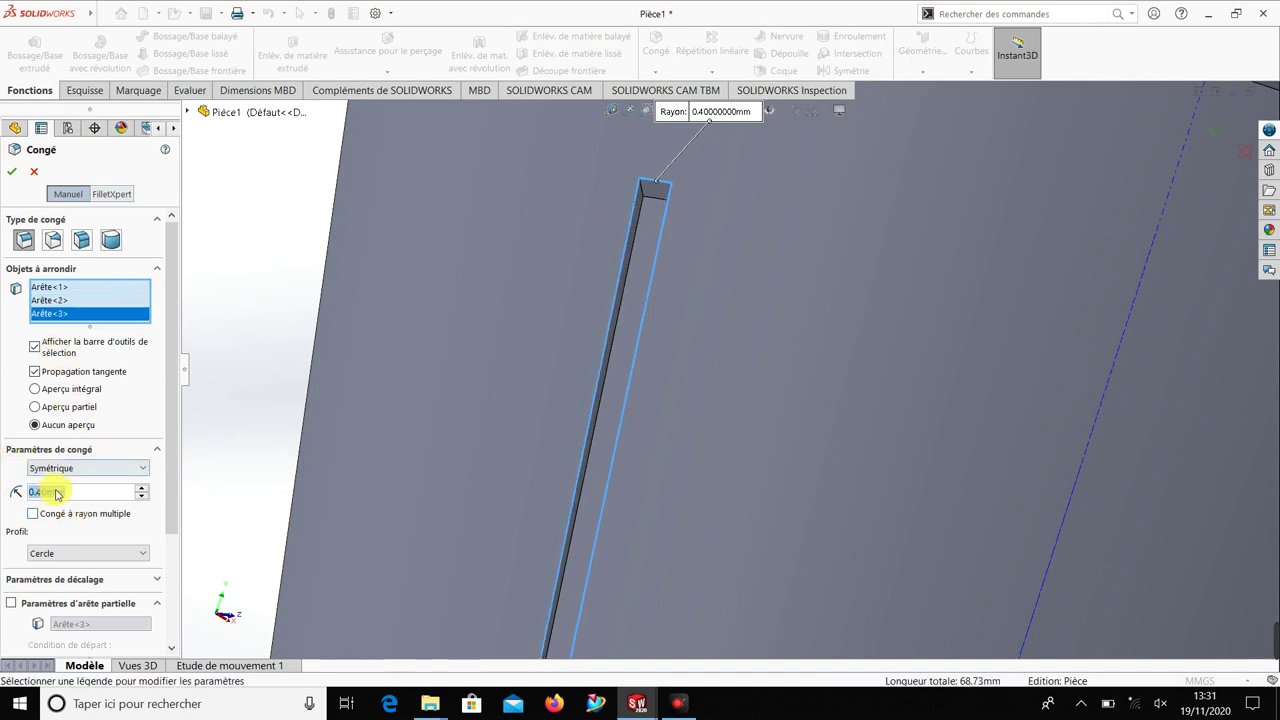
left_click(14, 173)
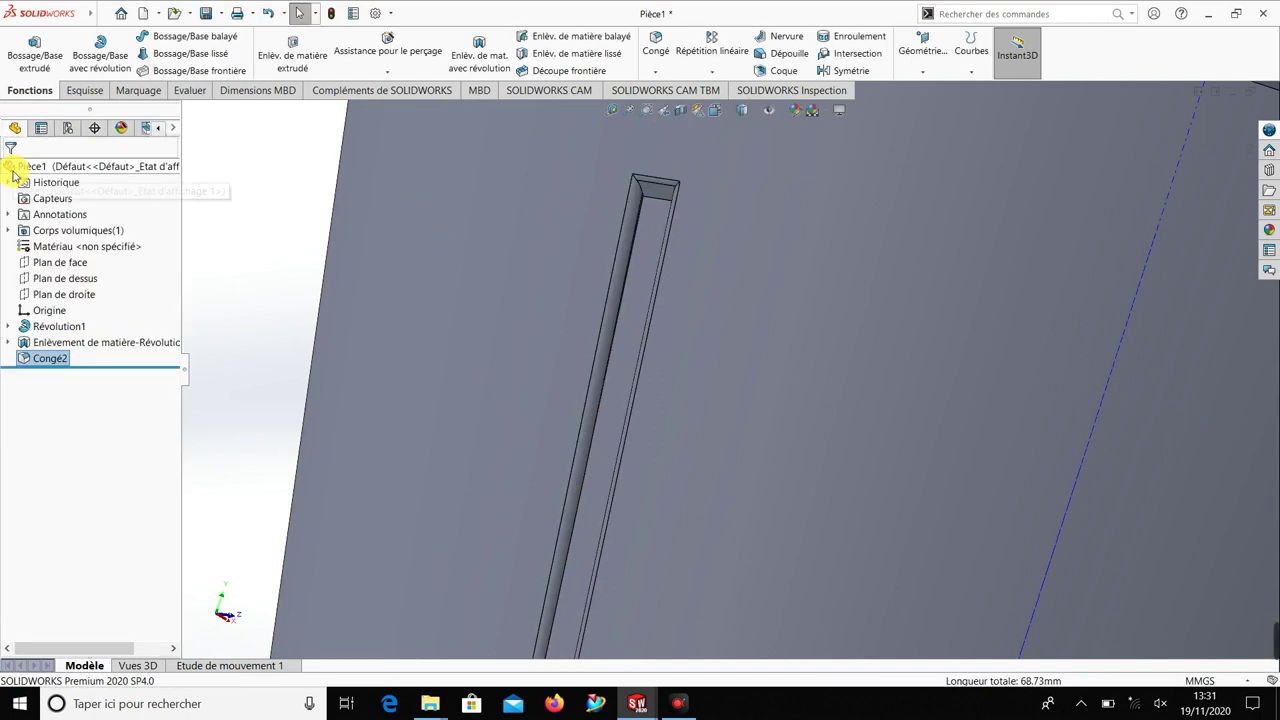
scroll(280, 280, "up", 10)
scroll(465, 451, "up", 3)
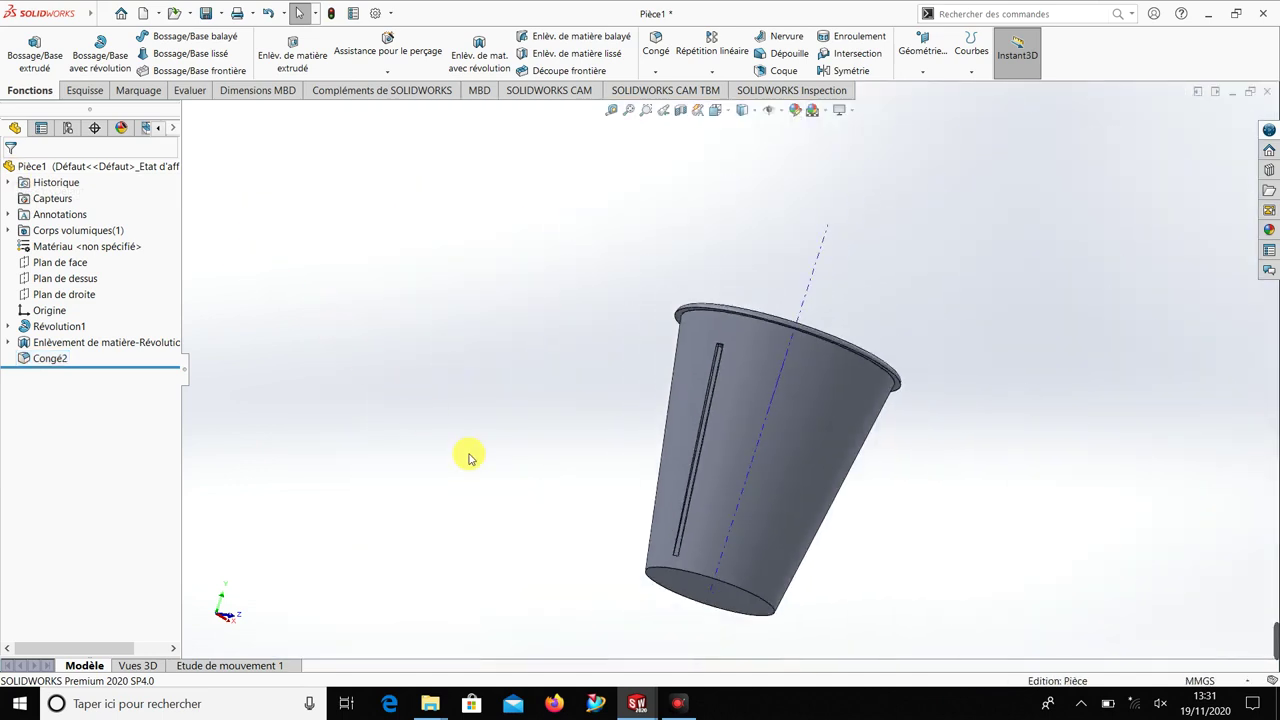
scroll(723, 551, "down", 3)
scroll(697, 525, "up", 2)
middle_click_drag(535, 363, 857, 579)
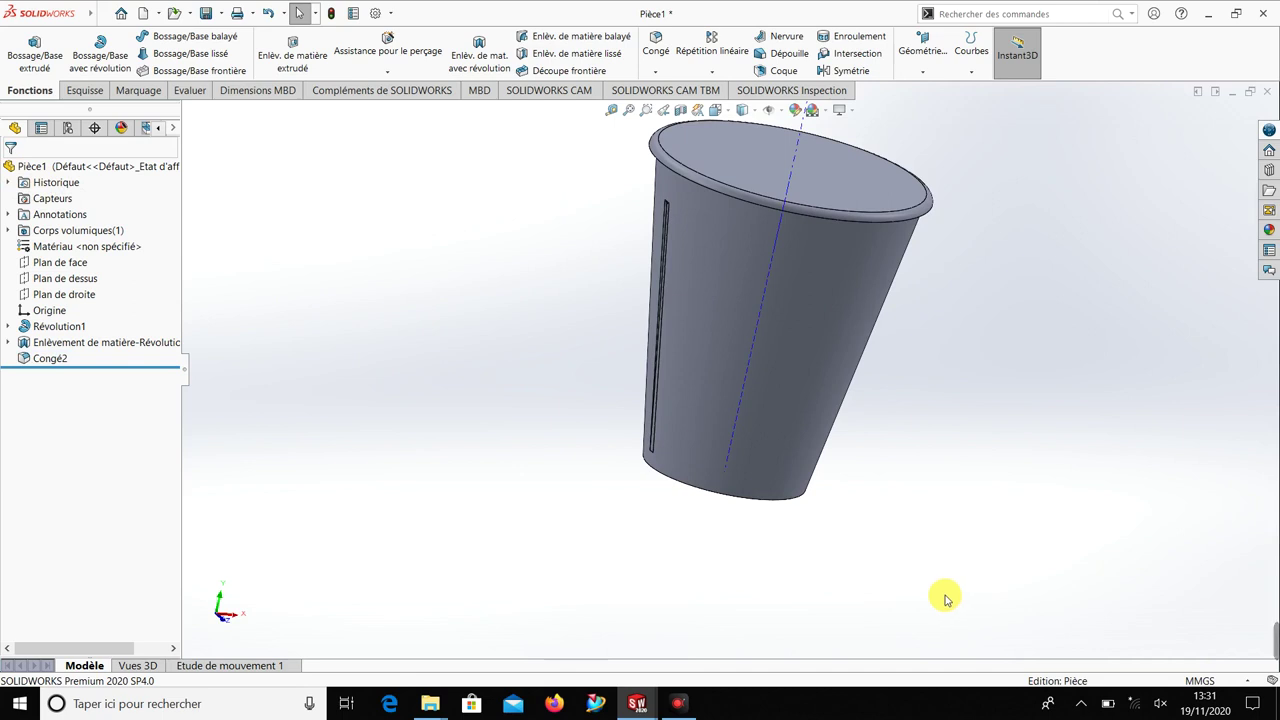
mouse_move(678, 703)
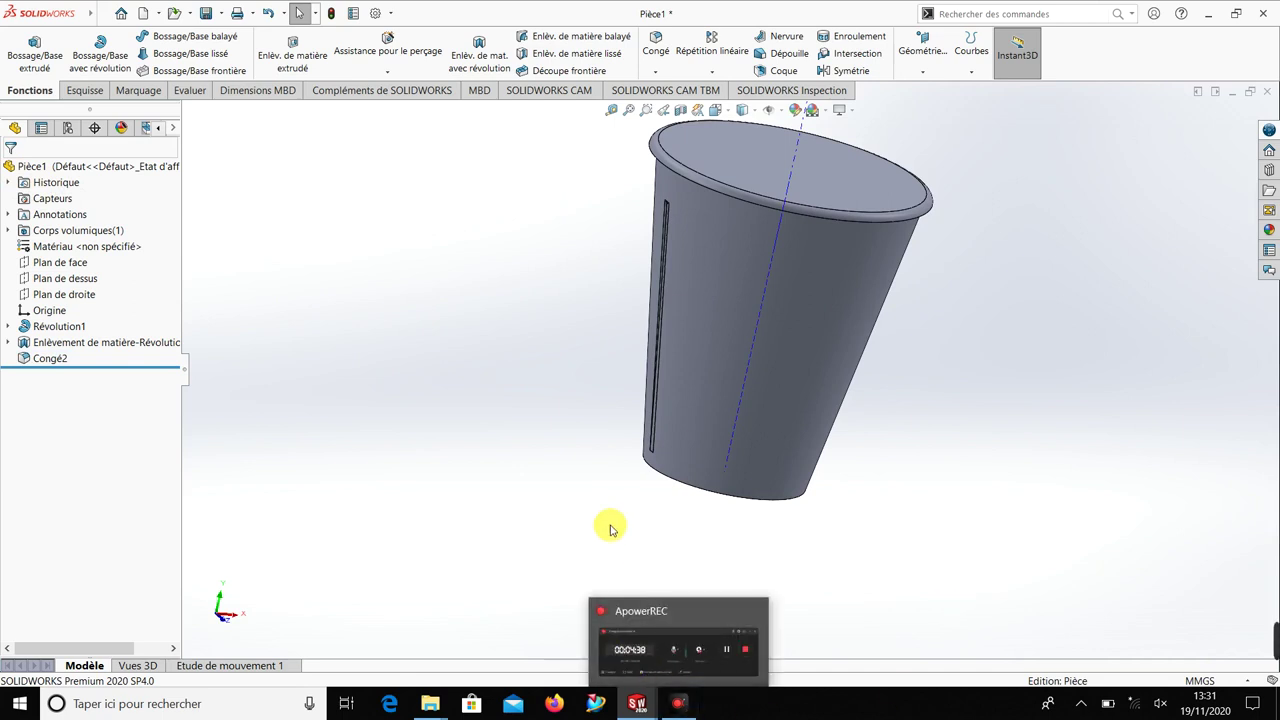
left_click(679, 706)
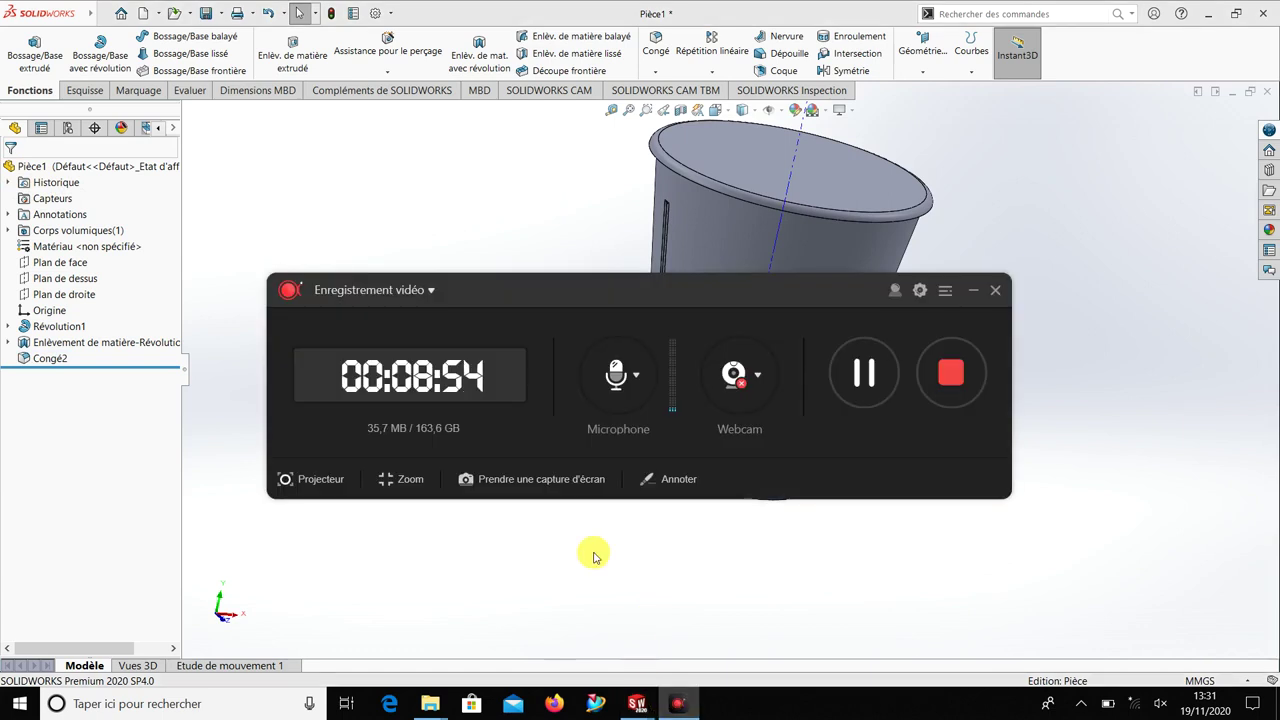
left_click(971, 294)
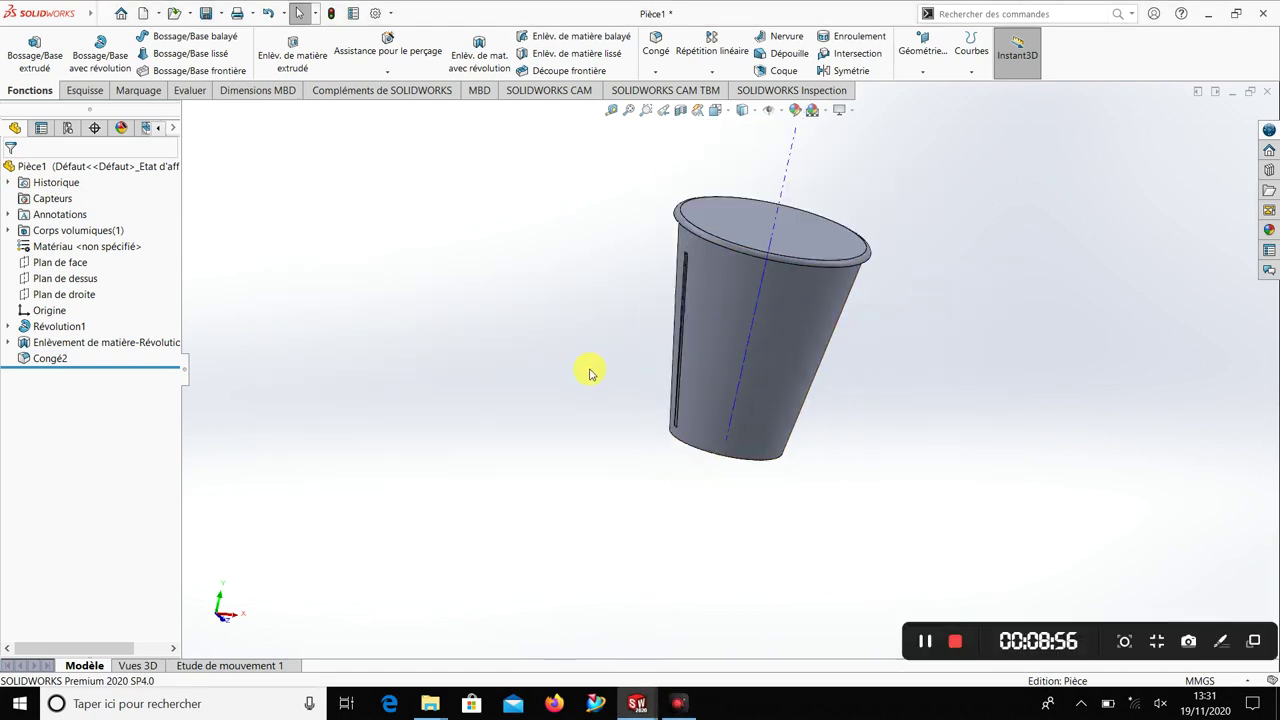
mouse_move(589, 369)
middle_mouse_down()
mouse_move(646, 340)
mouse_move(612, 447)
mouse_move(837, 345)
middle_mouse_up()
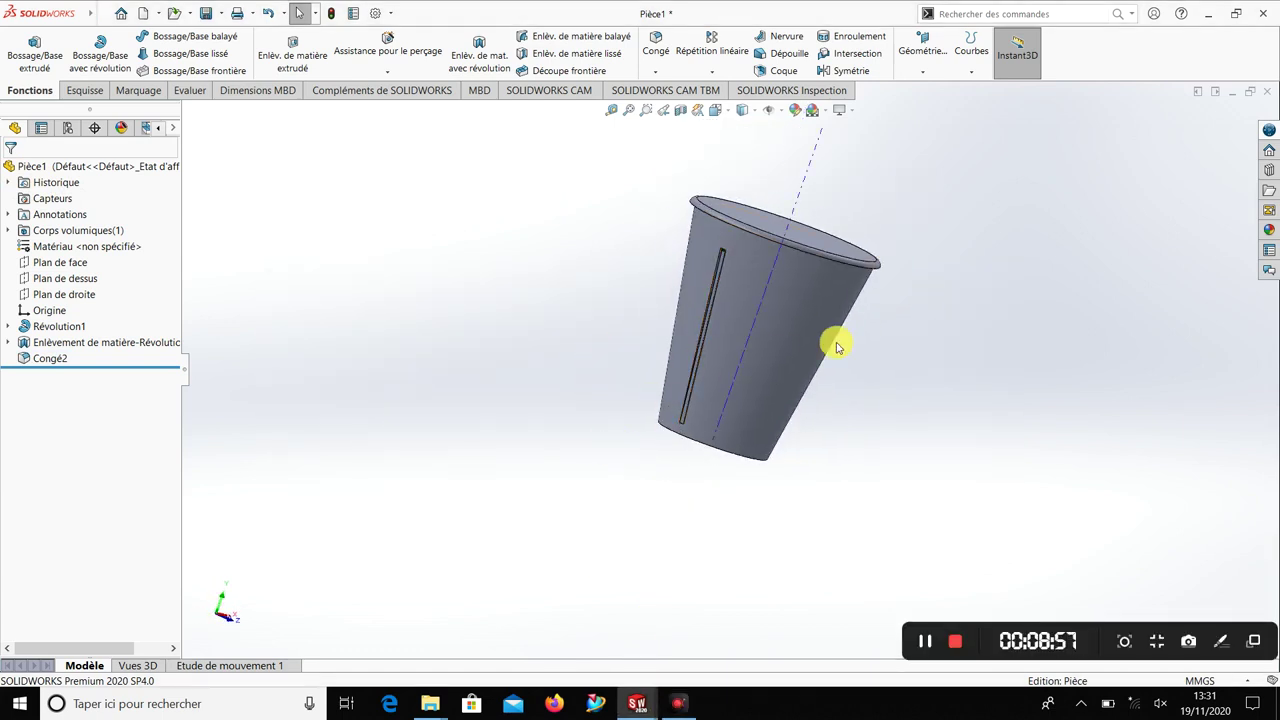
scroll(837, 345, "down", 2)
scroll(834, 337, "down", 2)
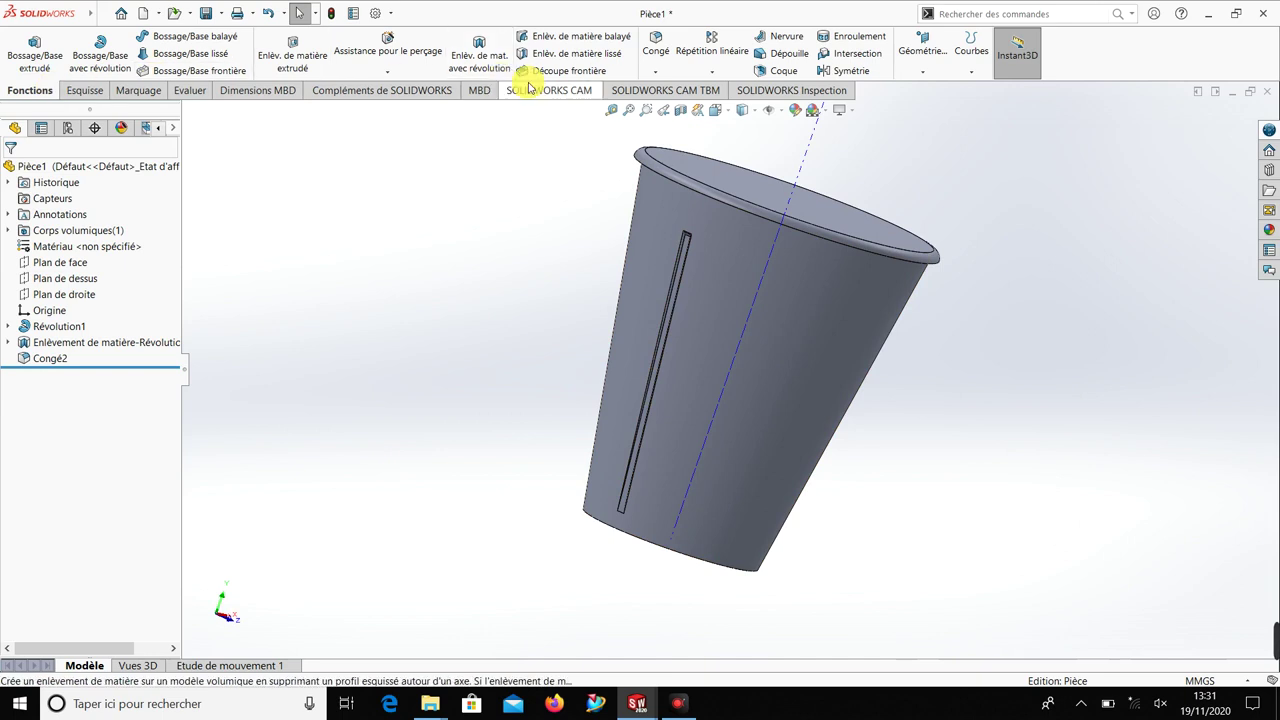
Step: Start a circular pattern about the cup's rim edge with 67 instances
left_click(713, 77)
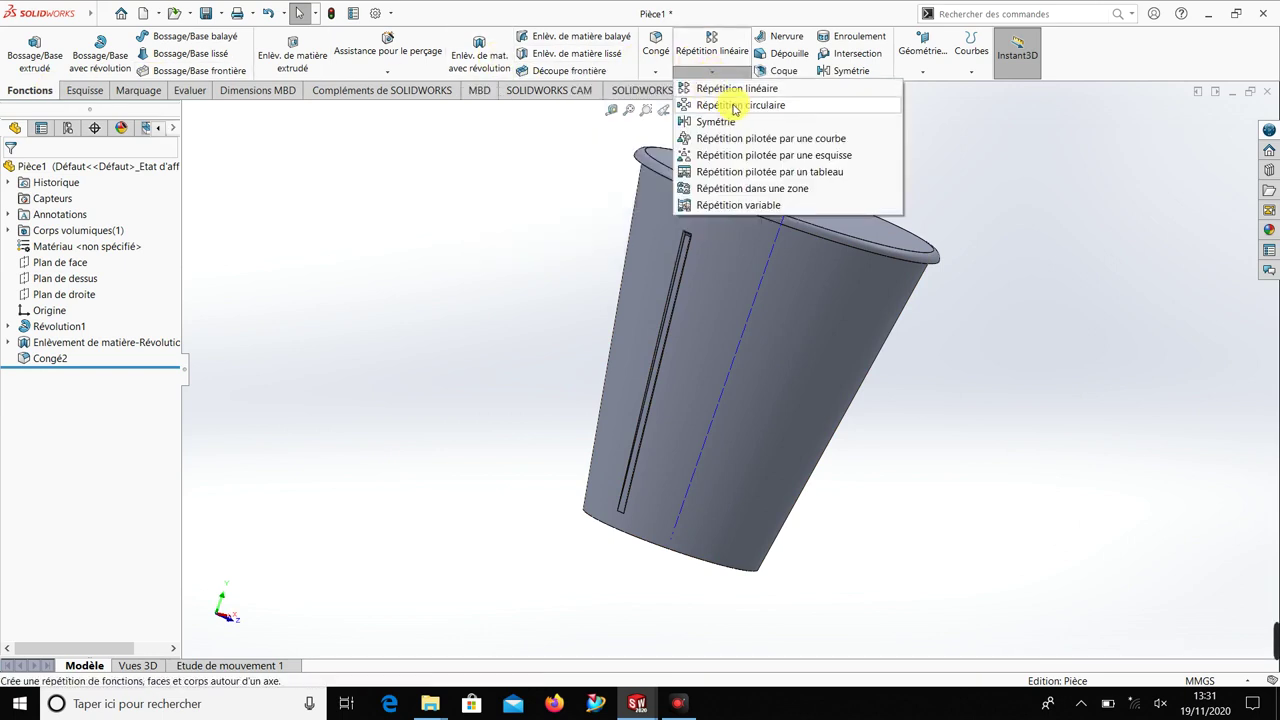
left_click(736, 106)
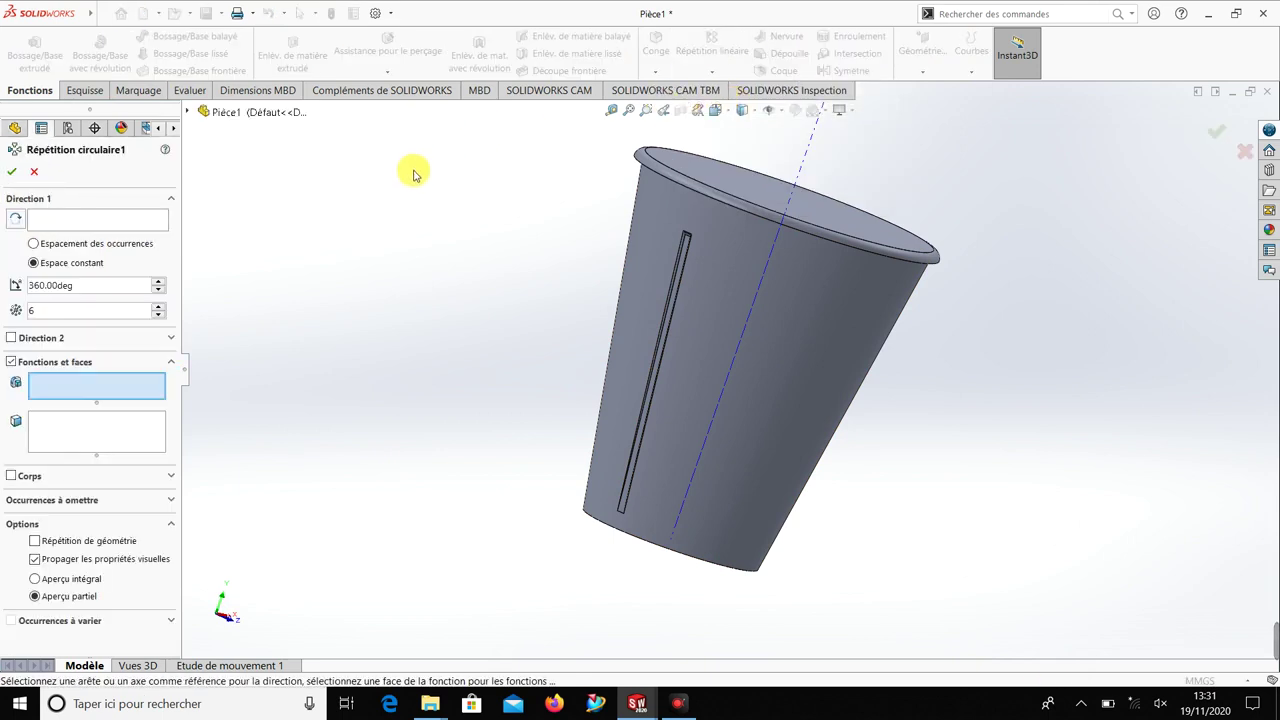
left_click(104, 222)
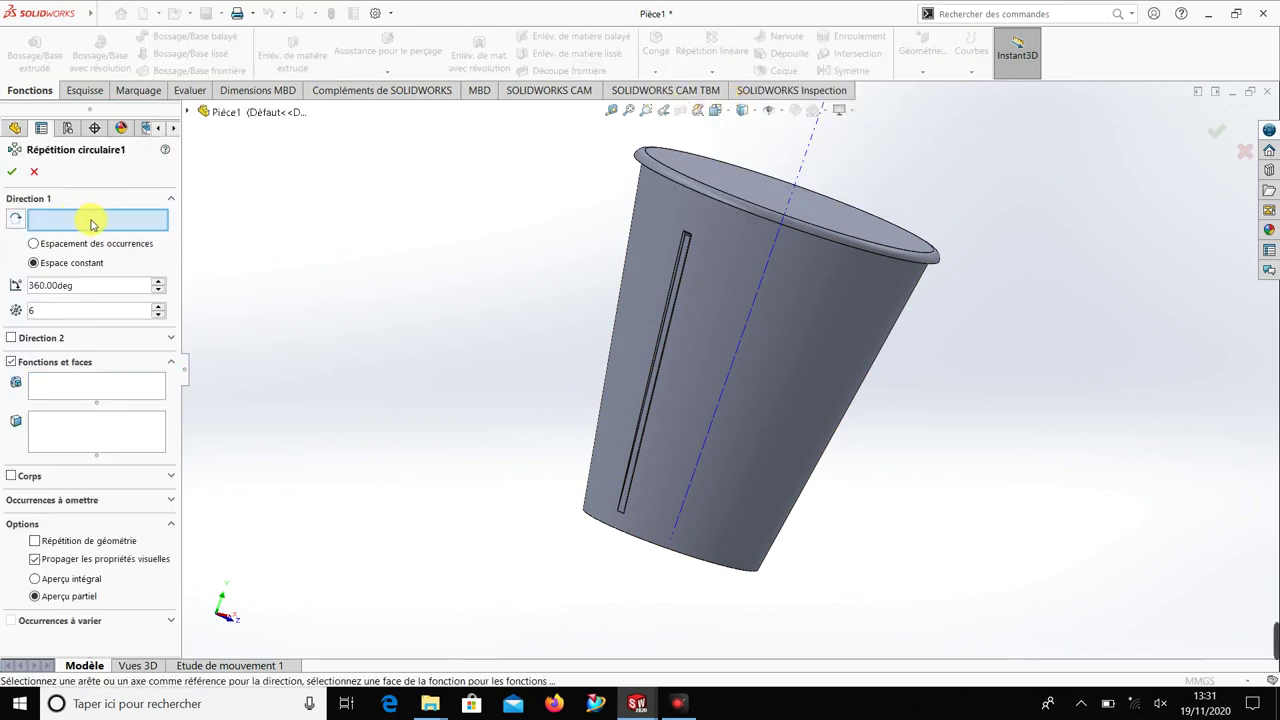
scroll(690, 210, "down", 3)
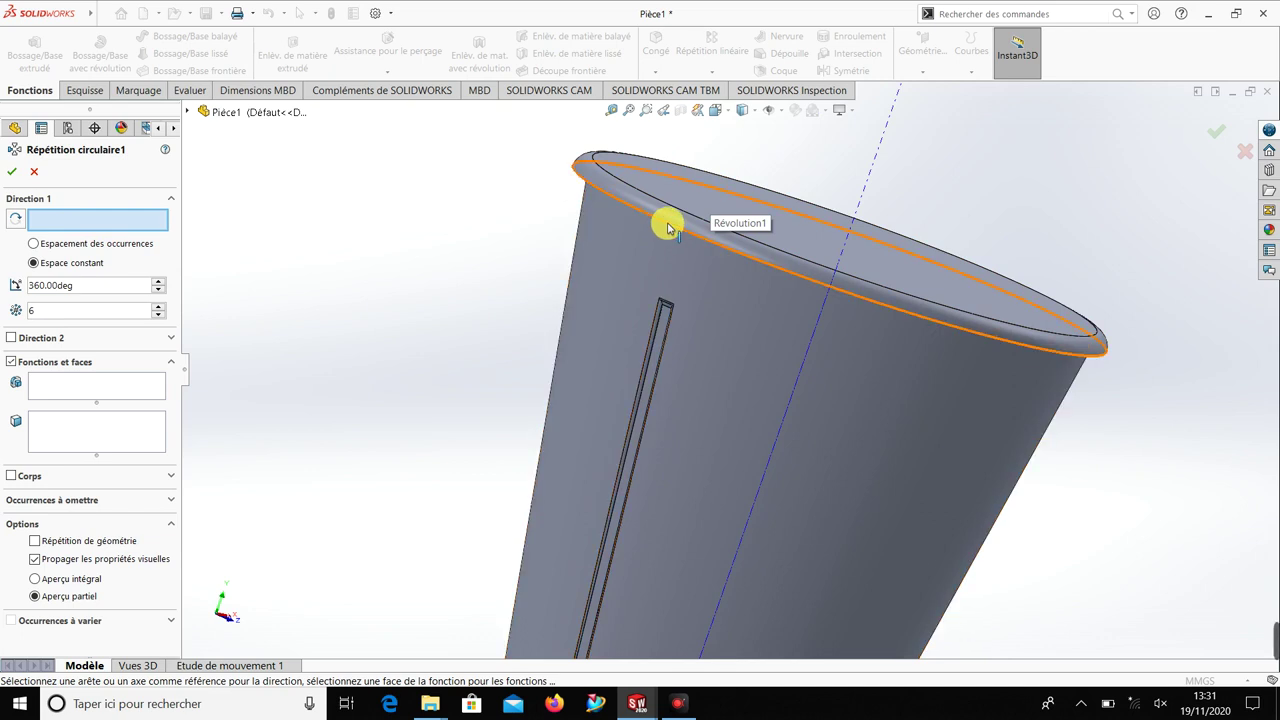
left_click(668, 227)
scroll(342, 278, "up", 3)
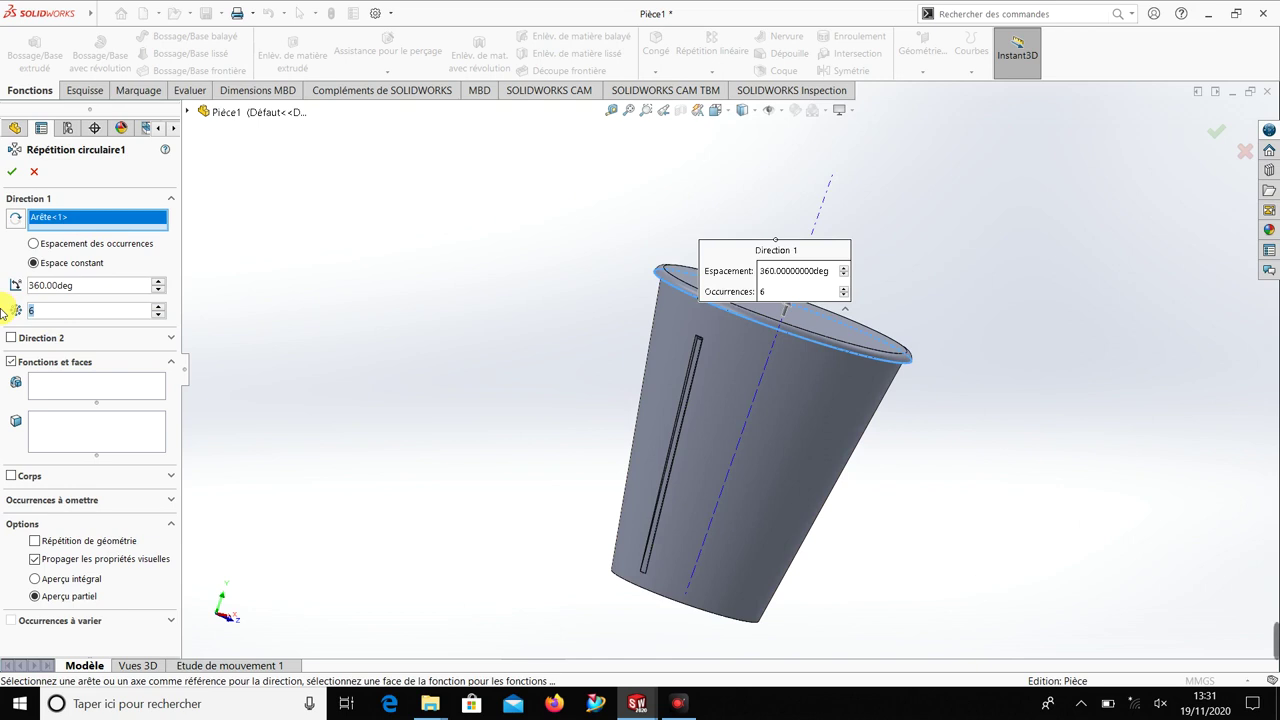
type("76")
type("7")
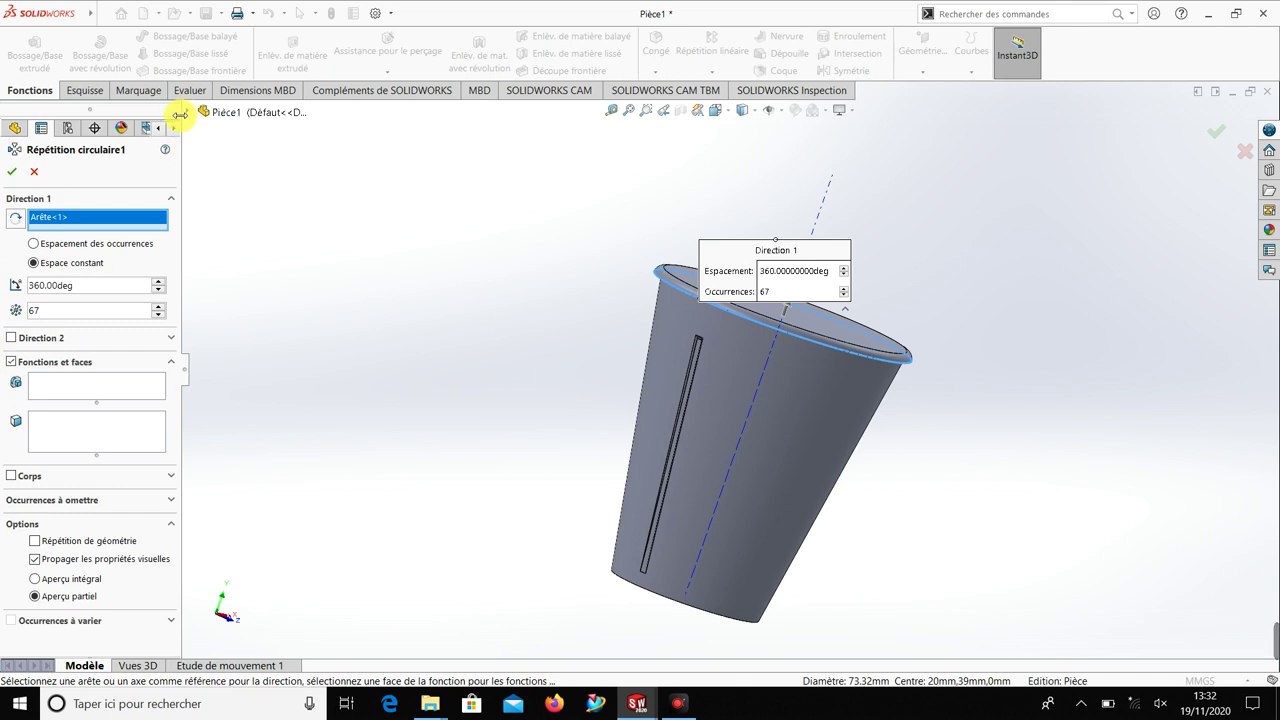
Step: Add the slot cut and Congé2 to the pattern and confirm it
left_click(91, 388)
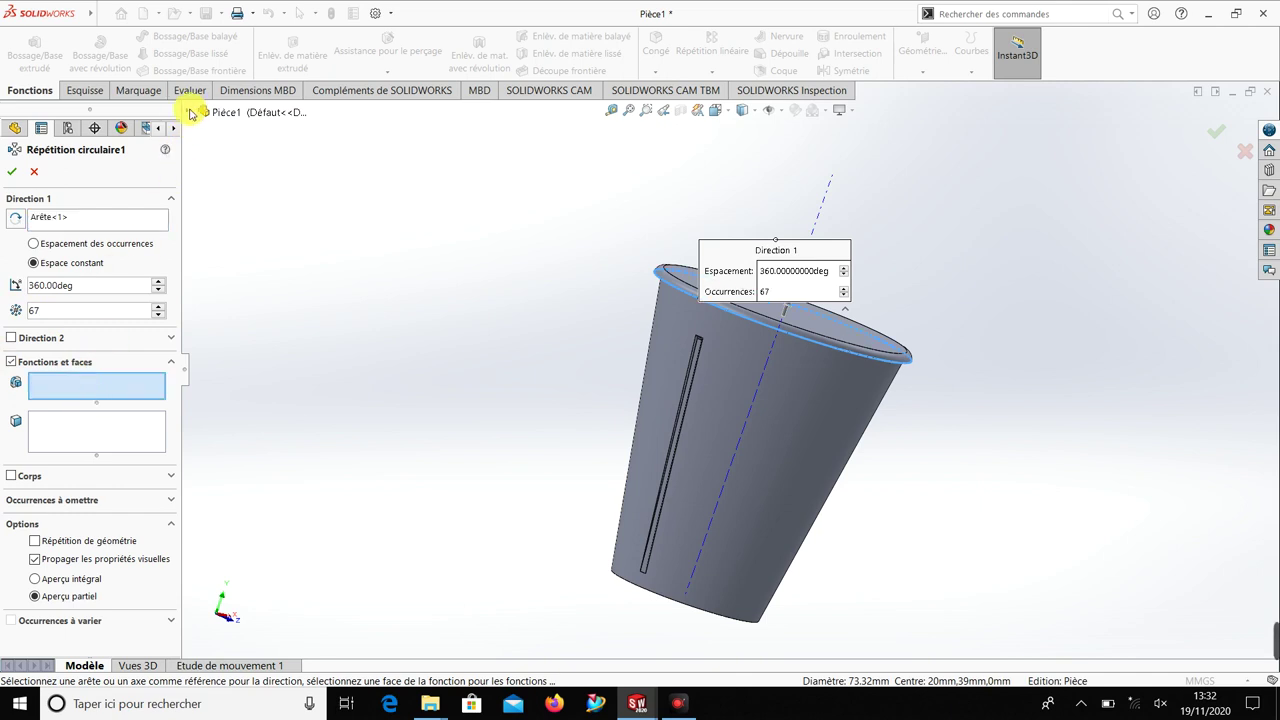
left_click(187, 114)
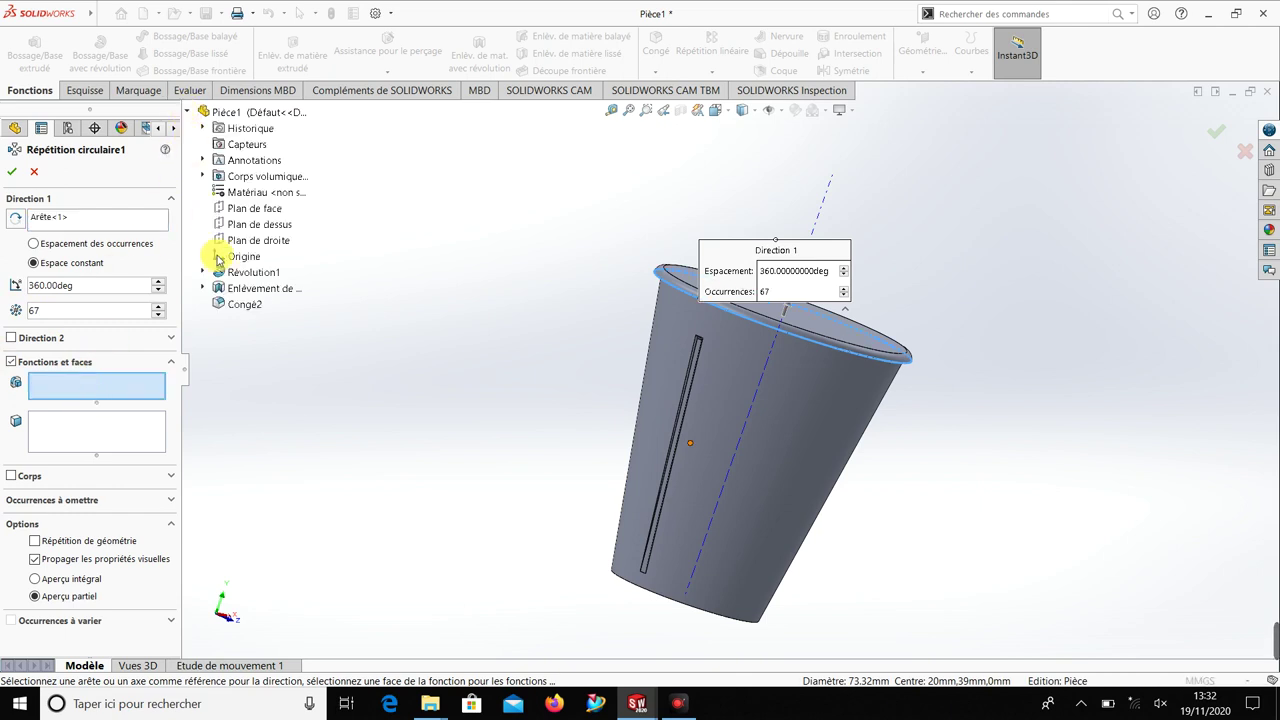
left_click(236, 289)
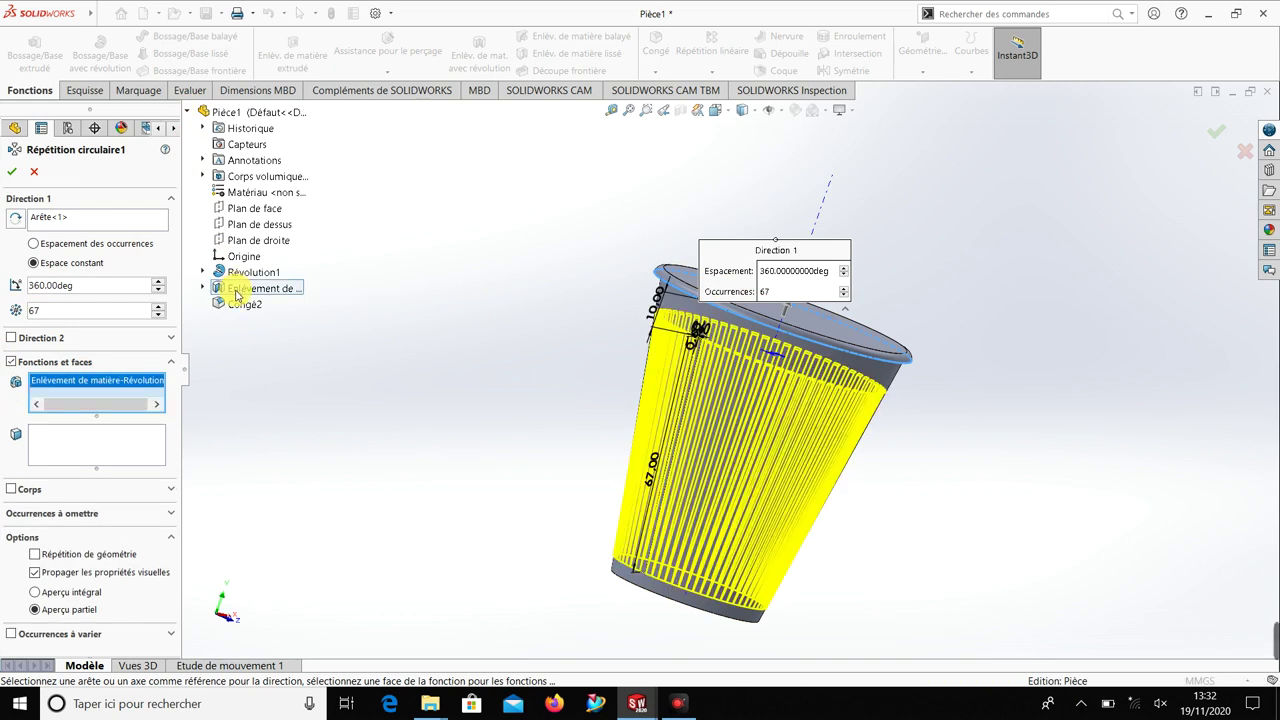
left_click(240, 305)
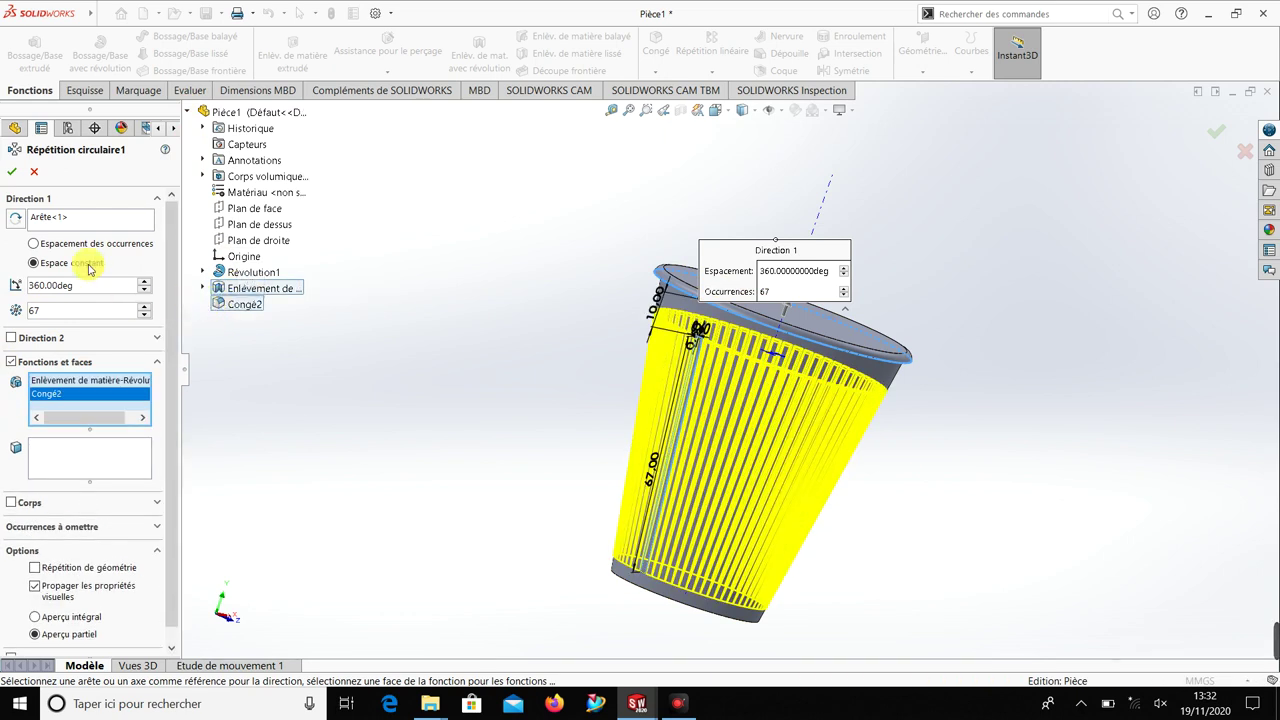
left_click(14, 172)
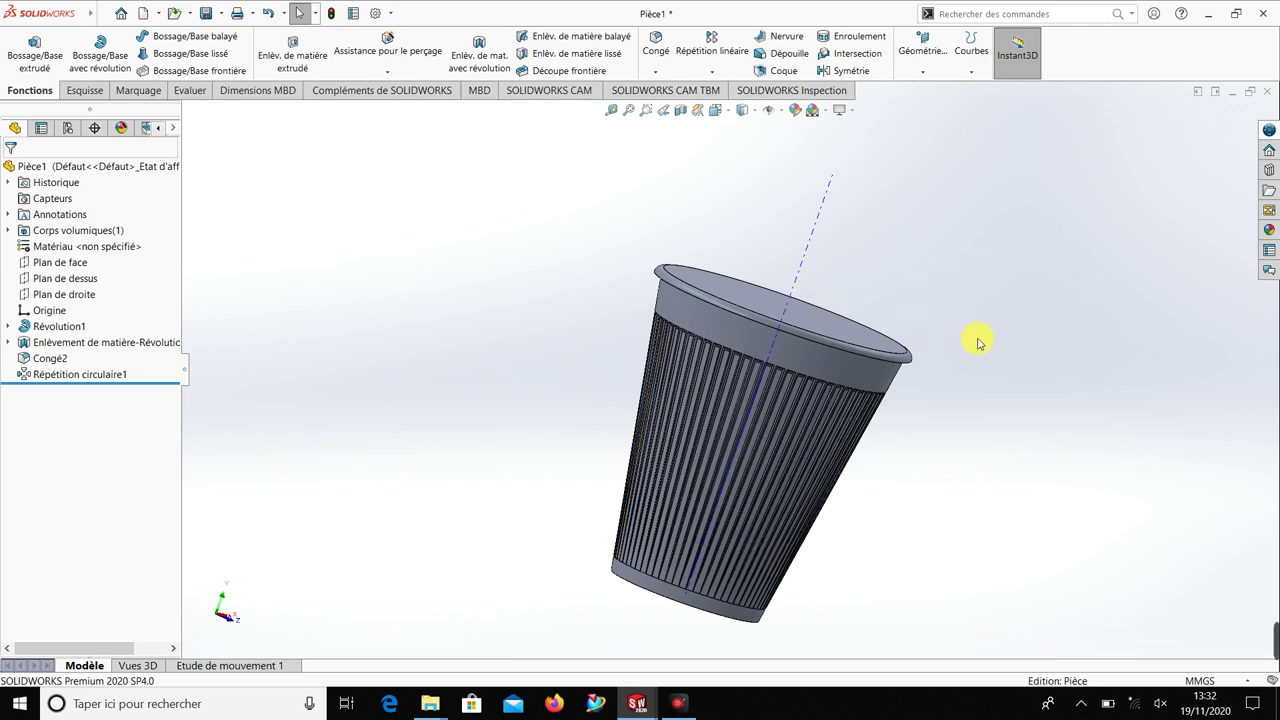
Step: Orbit the ribbed cup upright to inspect the 67-rib pattern
scroll(829, 343, "up", 3)
scroll(823, 349, "up", 2)
mouse_move(823, 349)
middle_mouse_down()
mouse_move(857, 523)
mouse_move(901, 543)
middle_mouse_up()
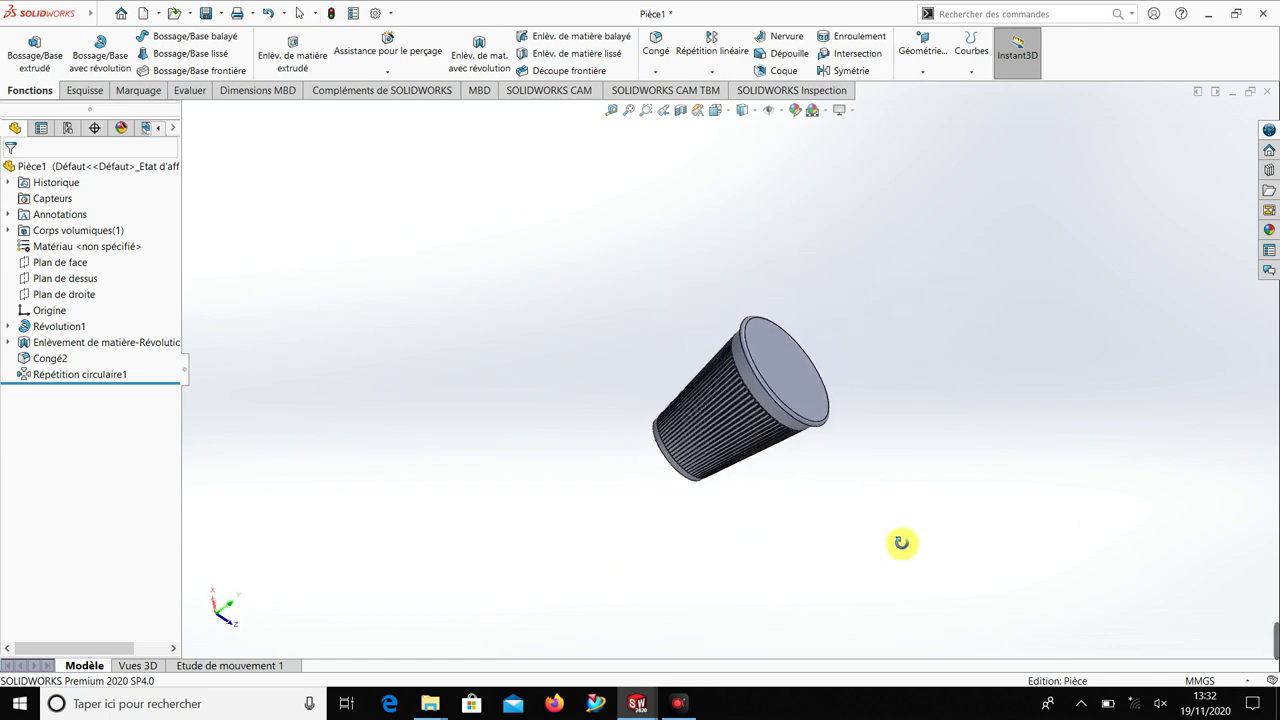
scroll(863, 546, "down", 2)
scroll(849, 531, "down", 1)
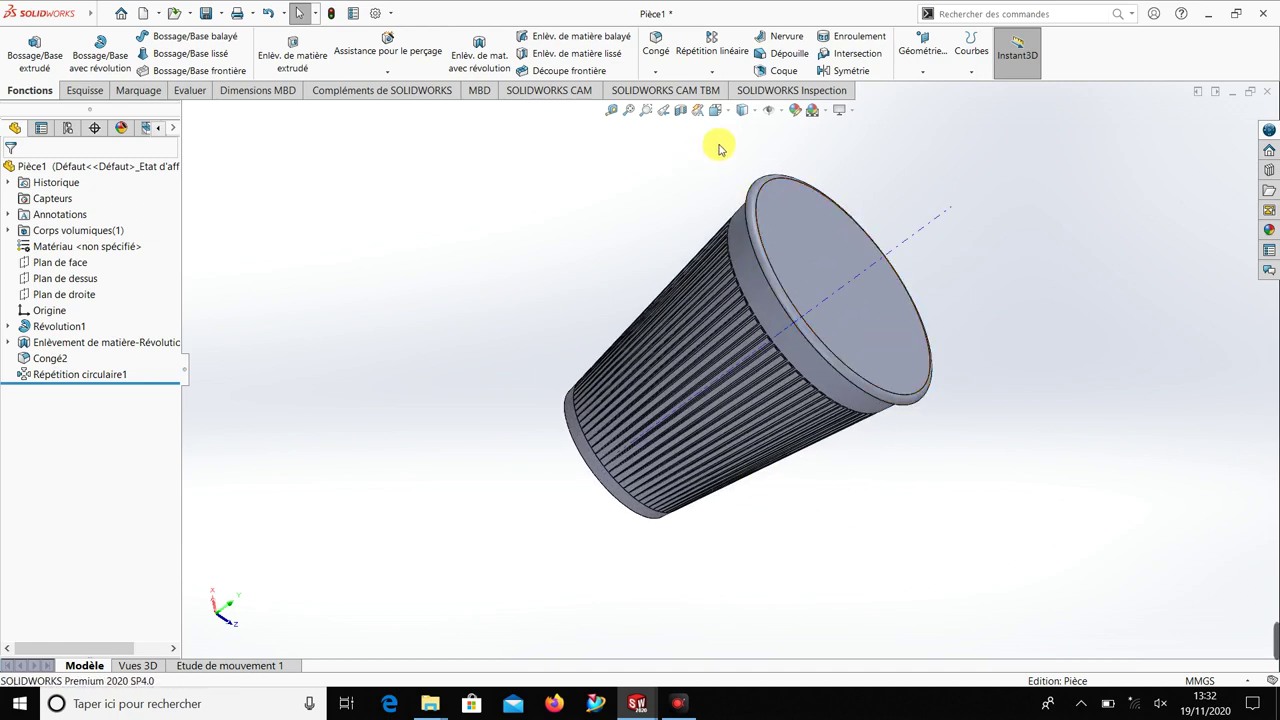
left_click(781, 113)
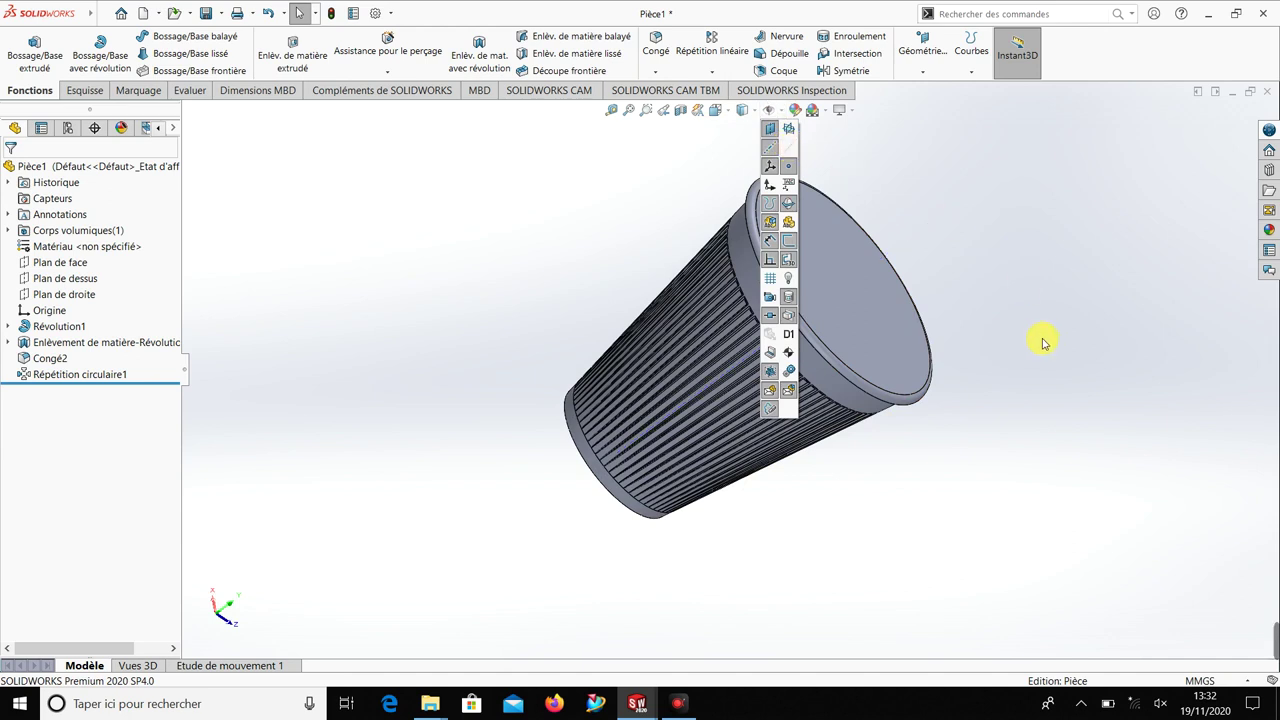
mouse_move(951, 363)
middle_mouse_down()
mouse_move(980, 200)
mouse_move(954, 240)
mouse_move(789, 289)
mouse_move(860, 263)
mouse_move(854, 286)
middle_mouse_up()
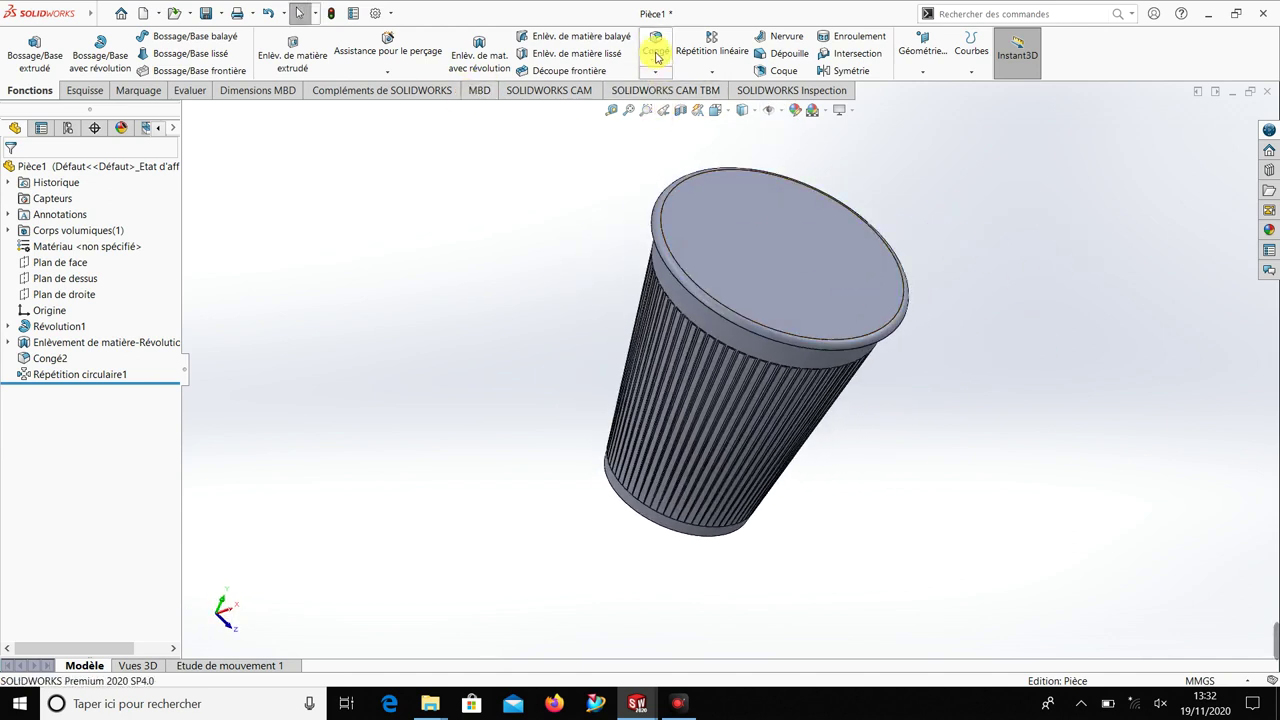
left_click(679, 703)
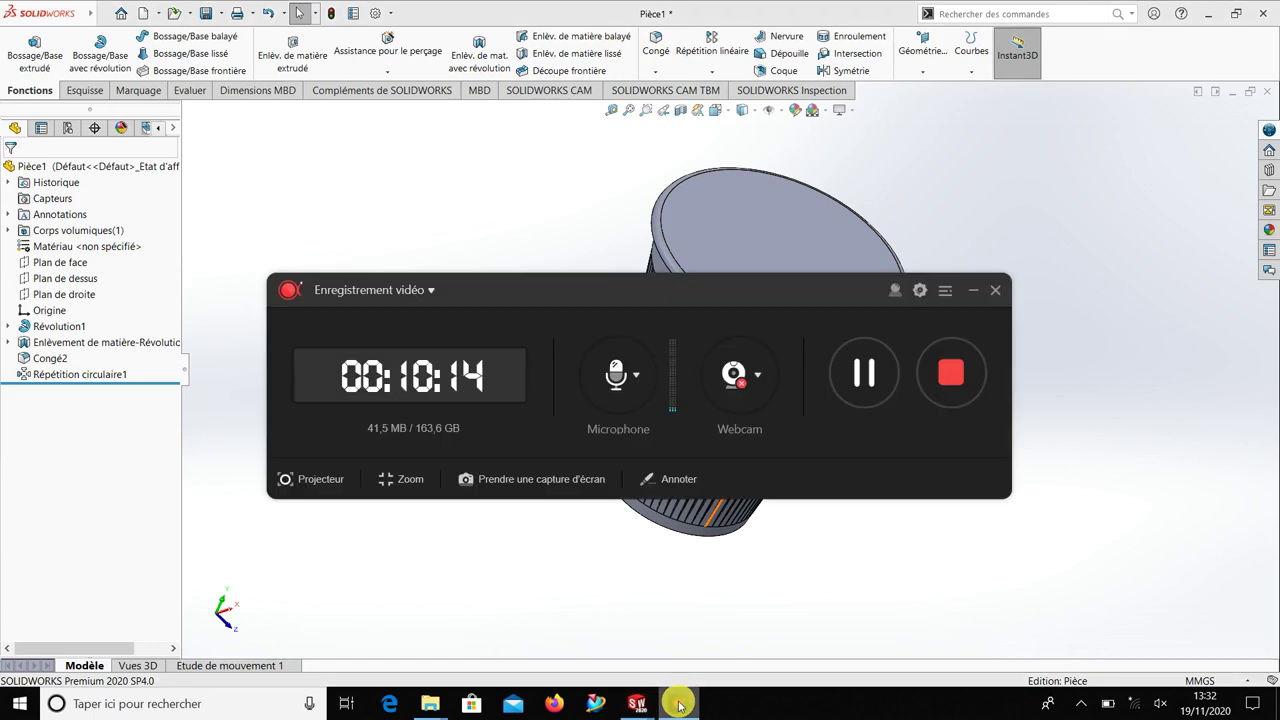
left_click(679, 703)
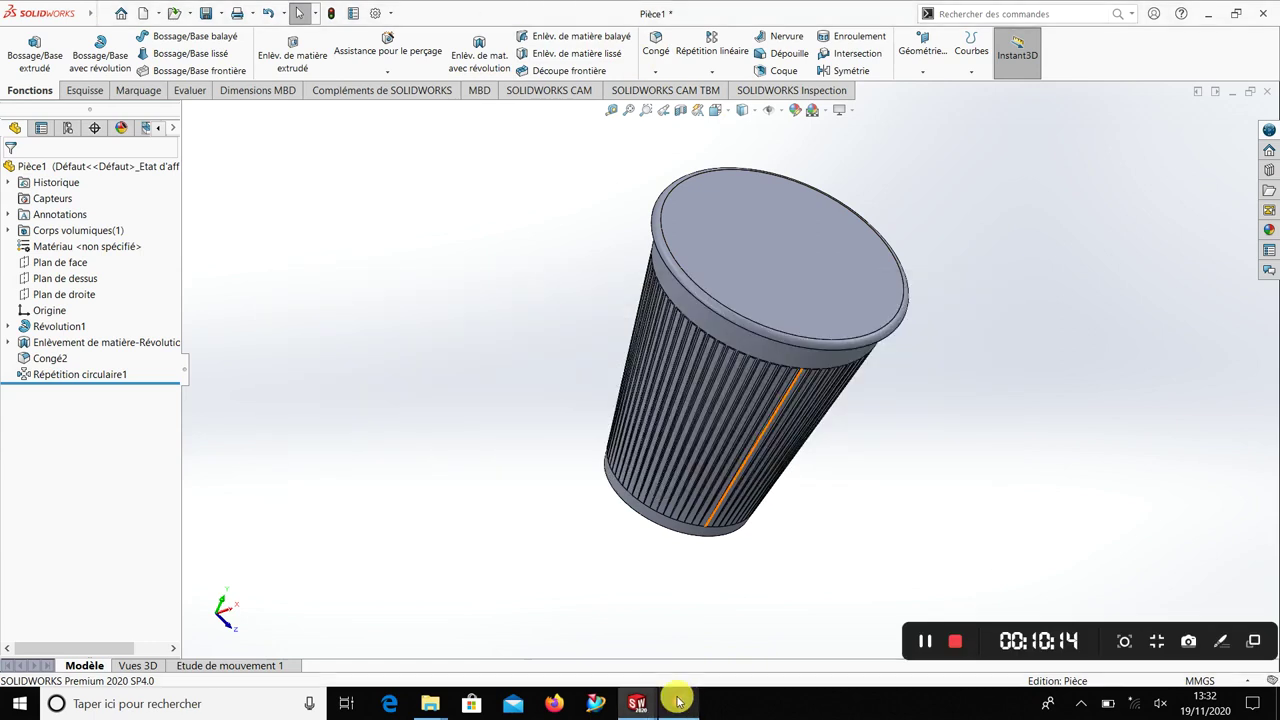
Step: Attempt a 0.2 mm fillet on the cup's top face, then dismiss the error and cancel
left_click(657, 51)
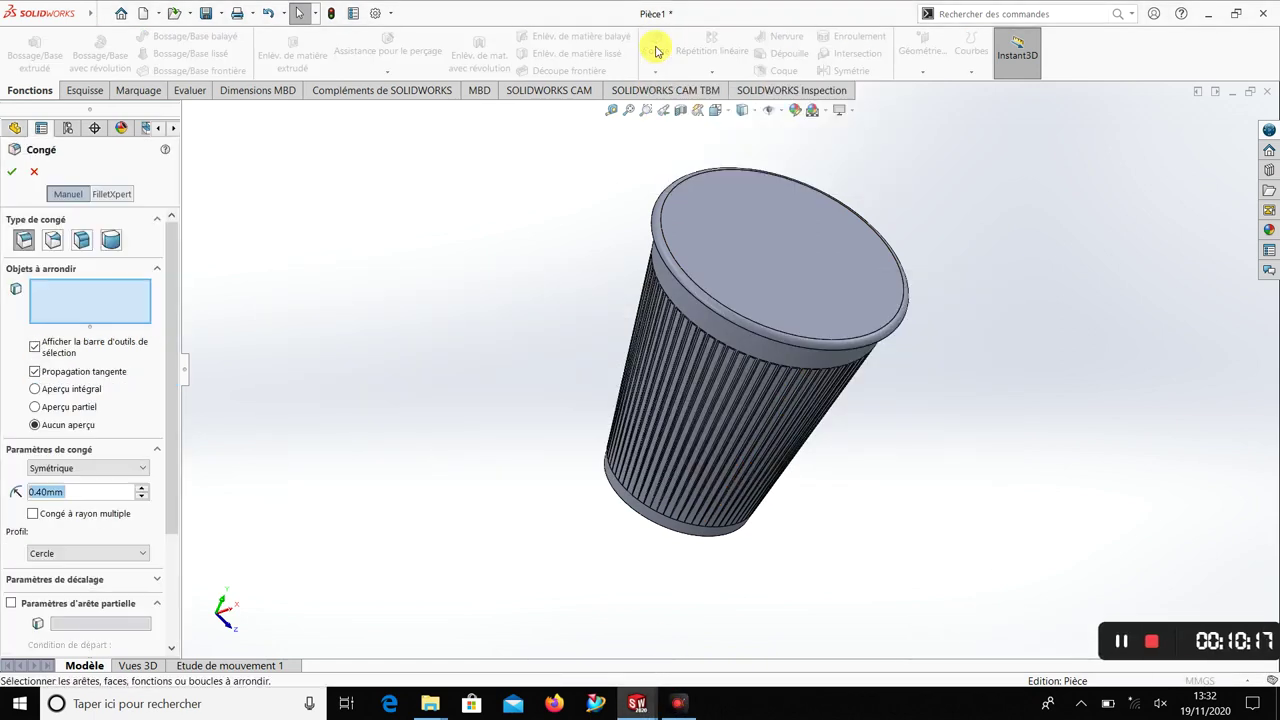
left_click(770, 240)
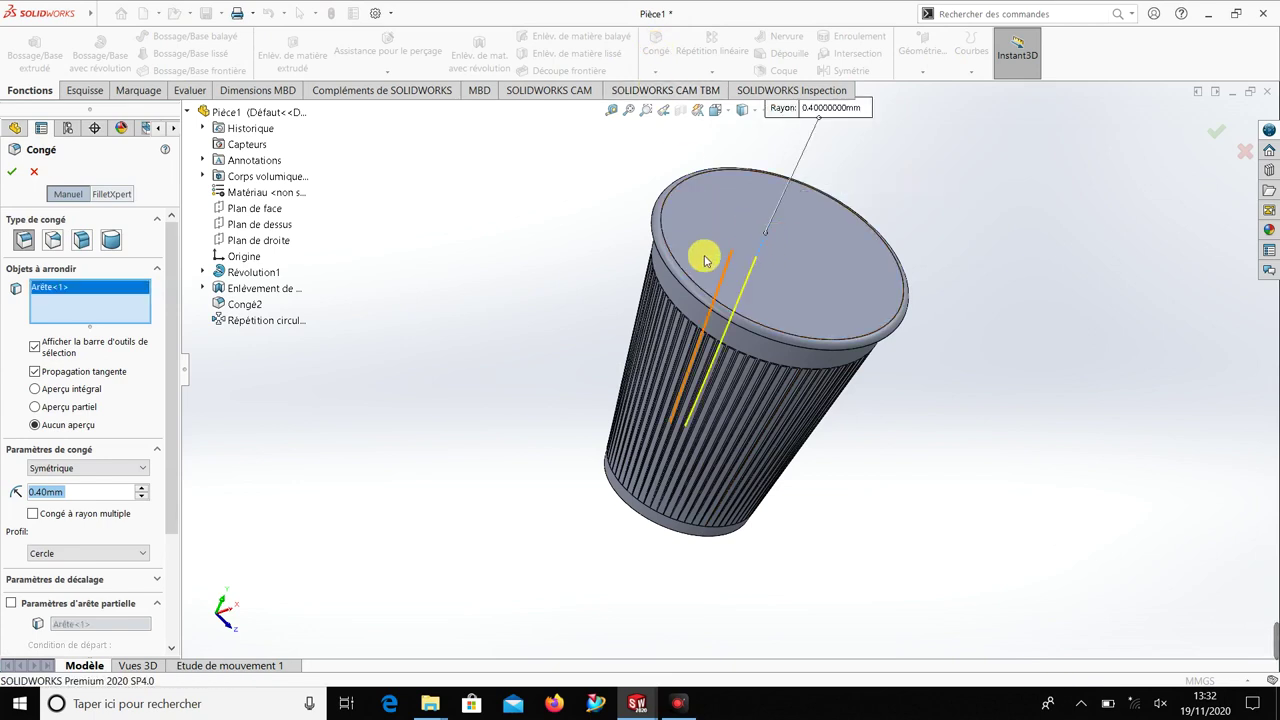
left_click(34, 171)
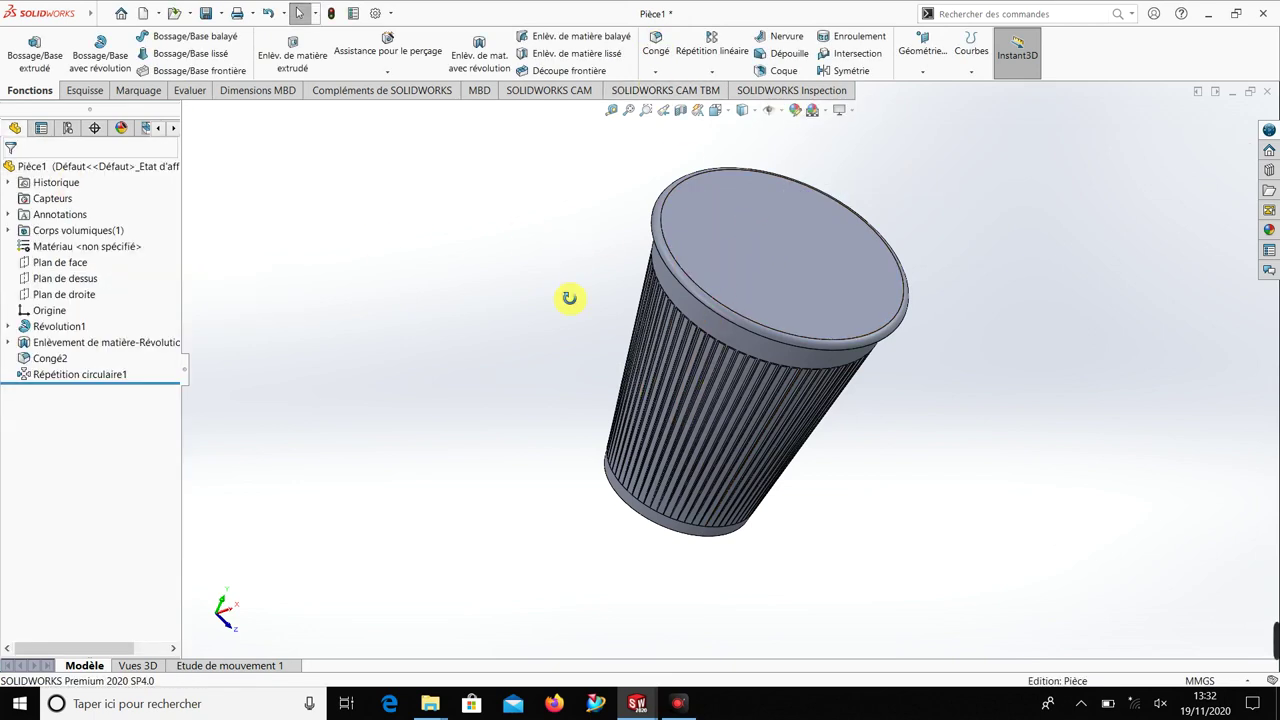
middle_click_drag(571, 297, 623, 337)
left_click(765, 311)
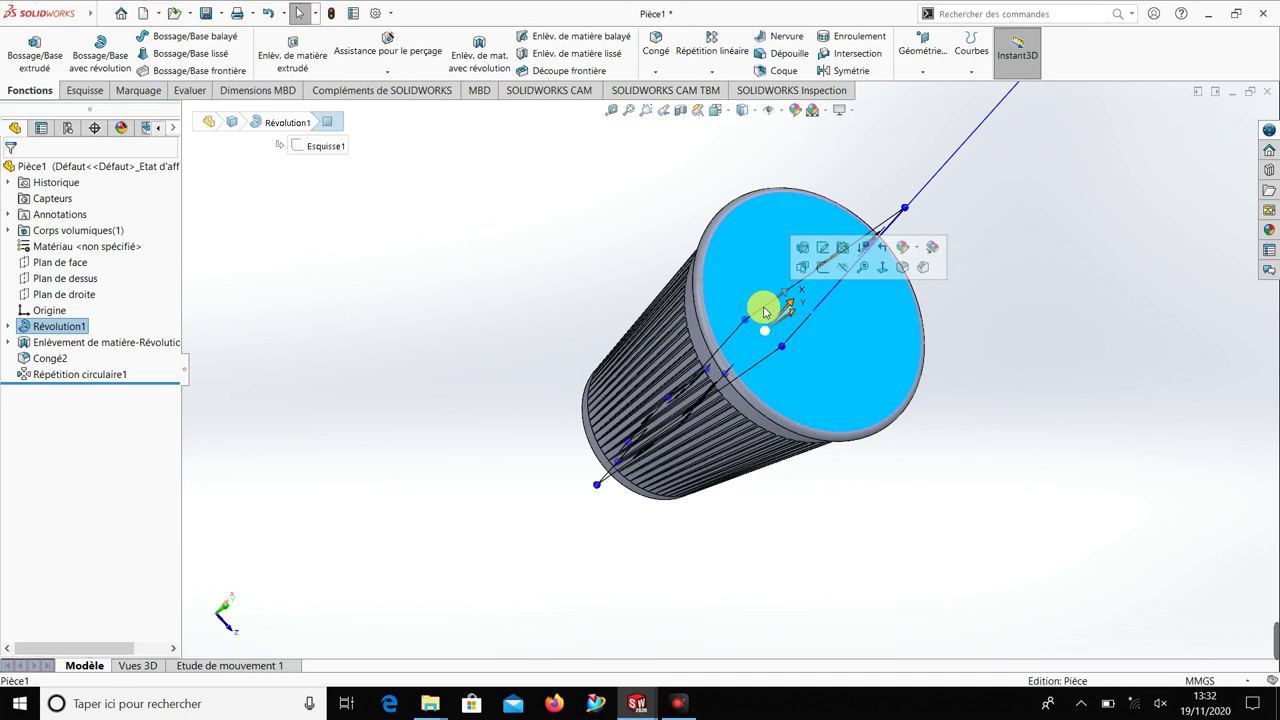
left_click(655, 58)
double_click(58, 491)
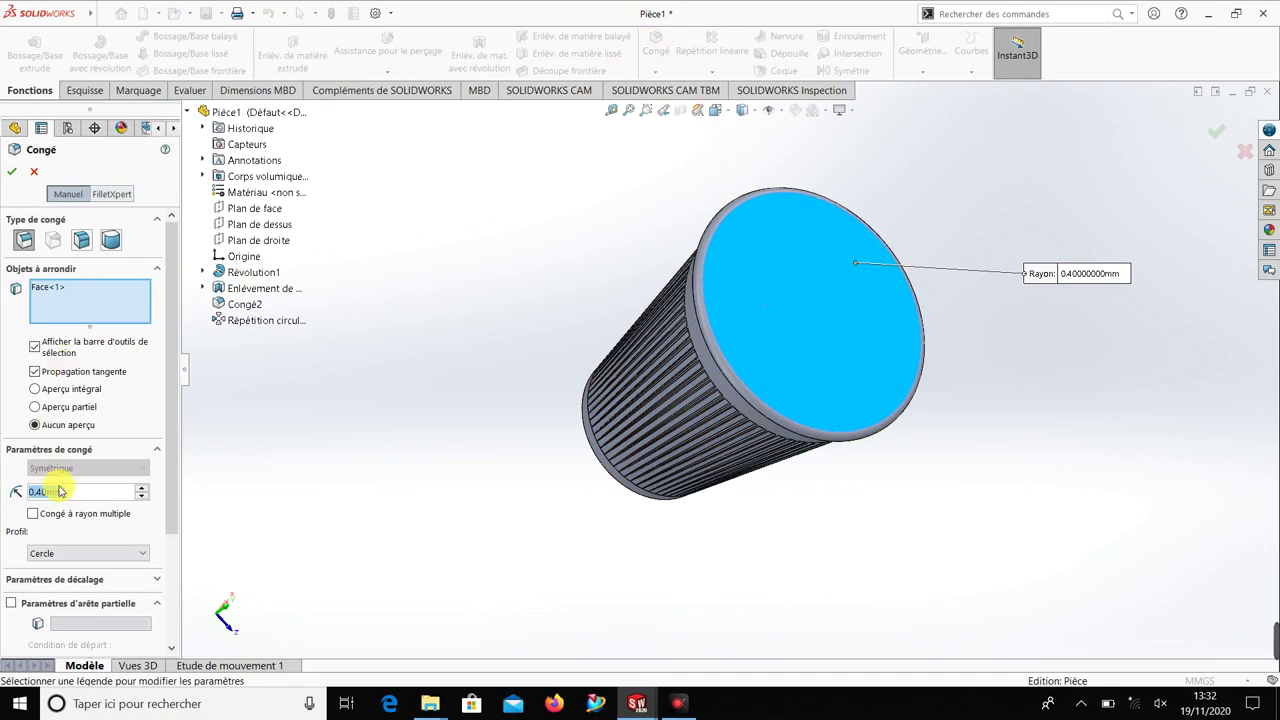
type("0.2")
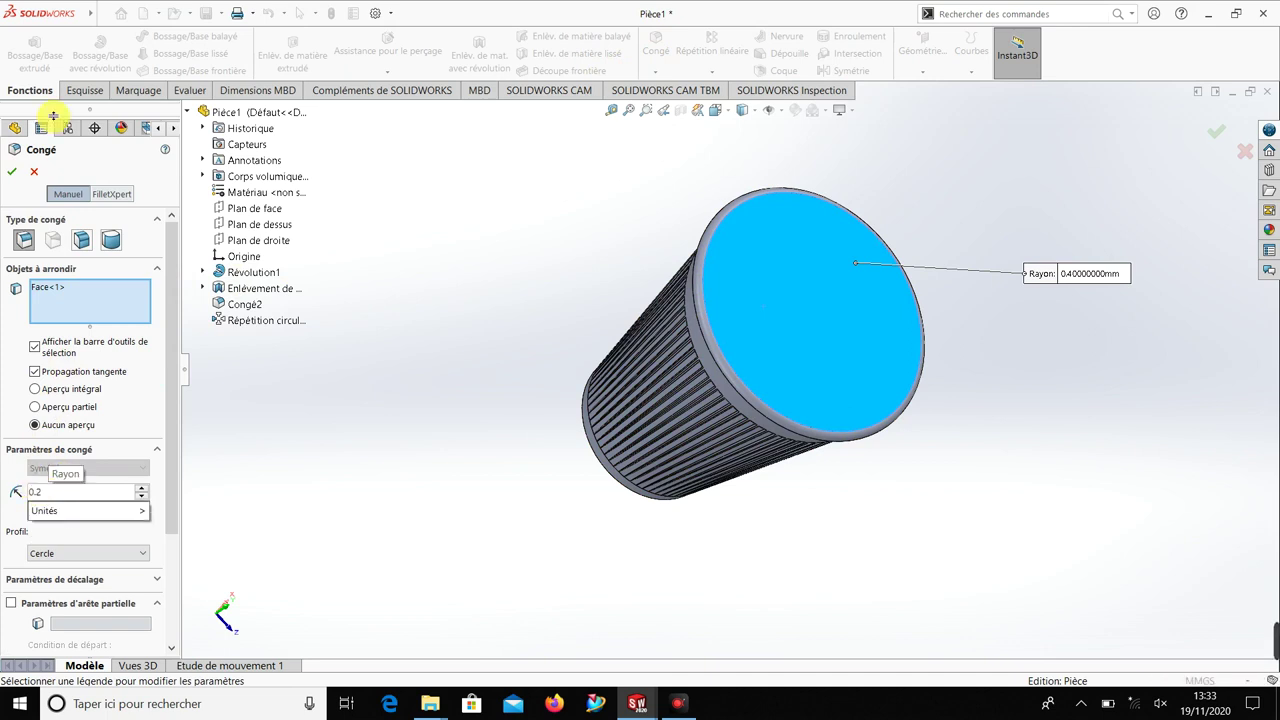
left_click(13, 173)
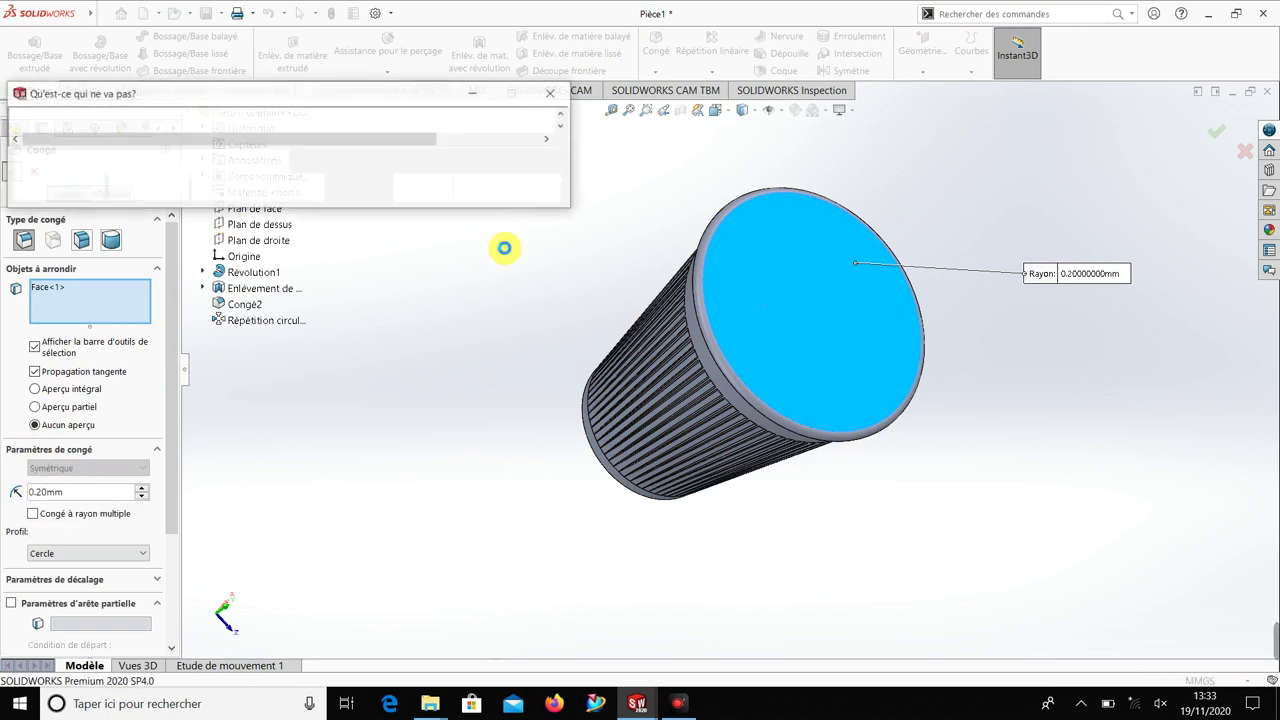
left_click(480, 196)
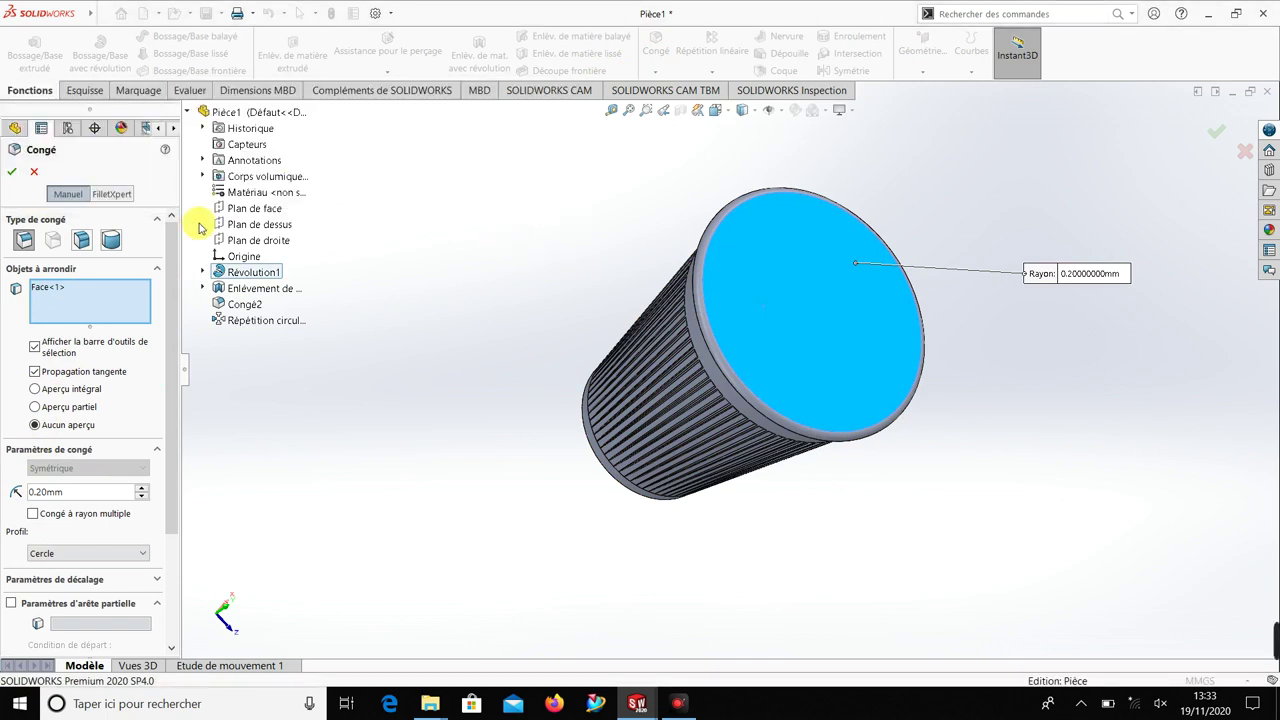
left_click(36, 175)
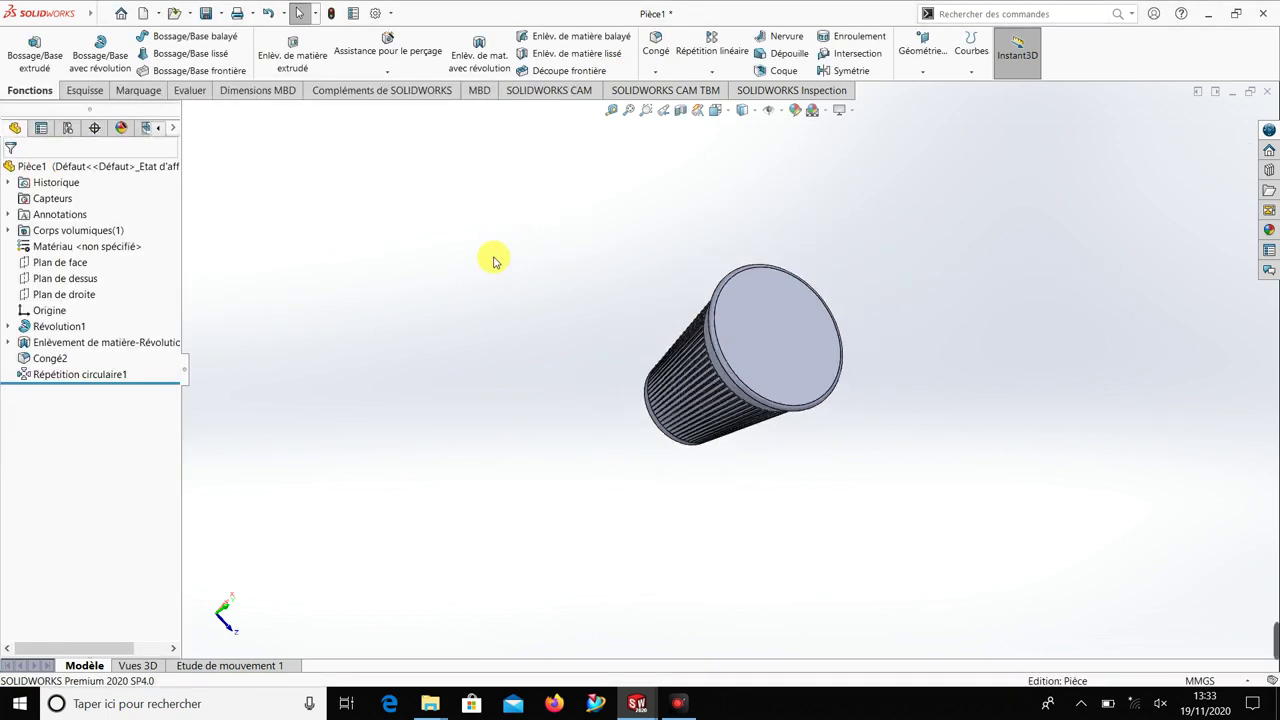
Step: Start a fillet on the circular end edge, remove the edge and abandon it
mouse_move(491, 257)
middle_mouse_down()
mouse_move(517, 343)
mouse_move(557, 380)
mouse_move(566, 426)
middle_mouse_up()
left_click(779, 399)
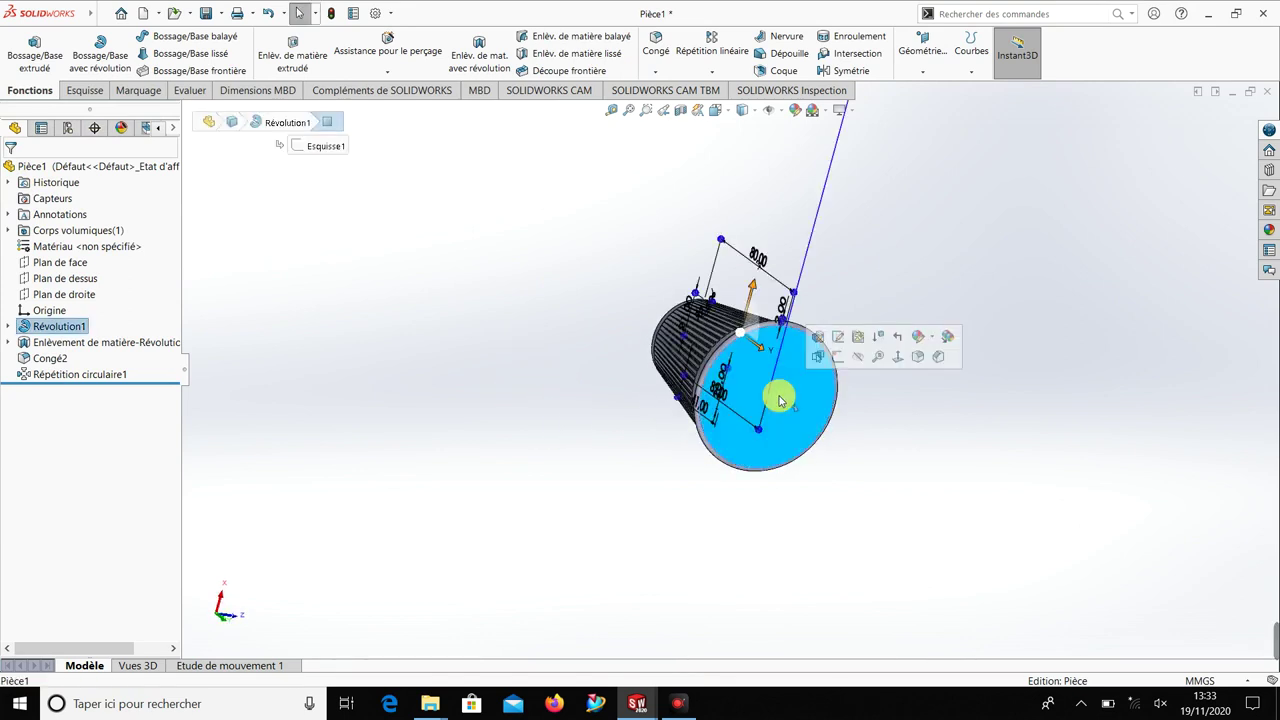
left_click(938, 446)
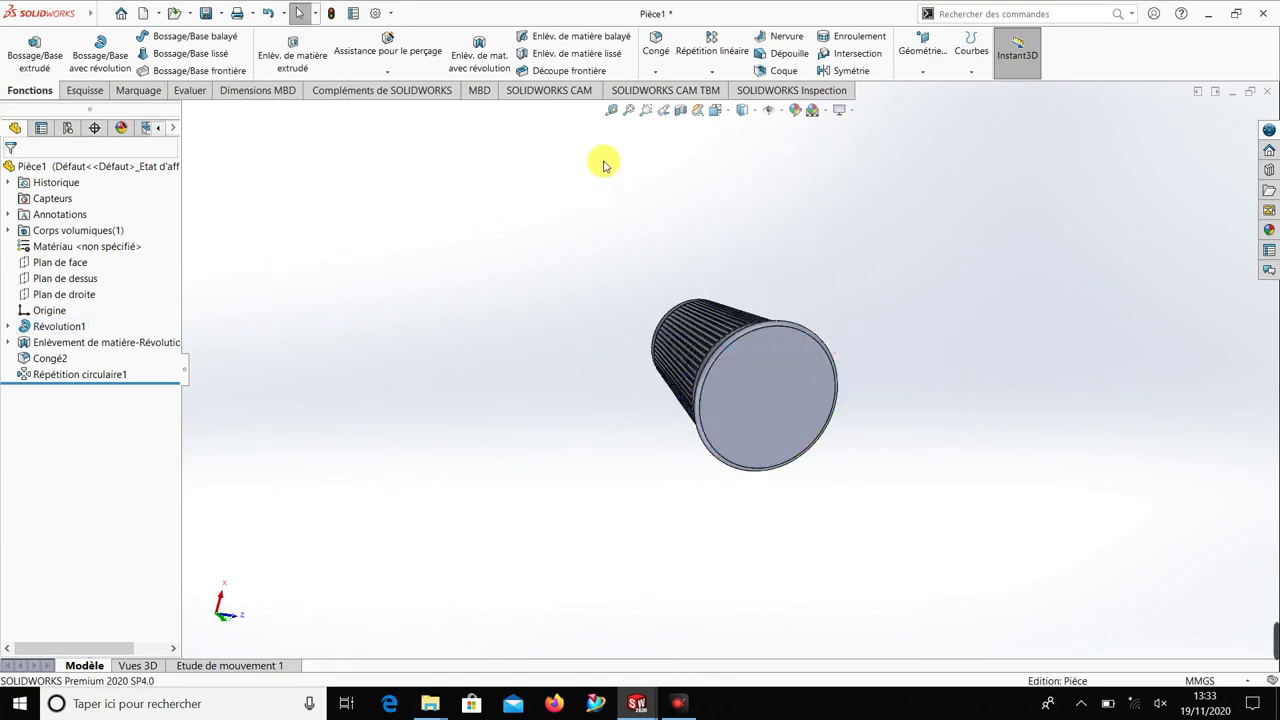
left_click(655, 53)
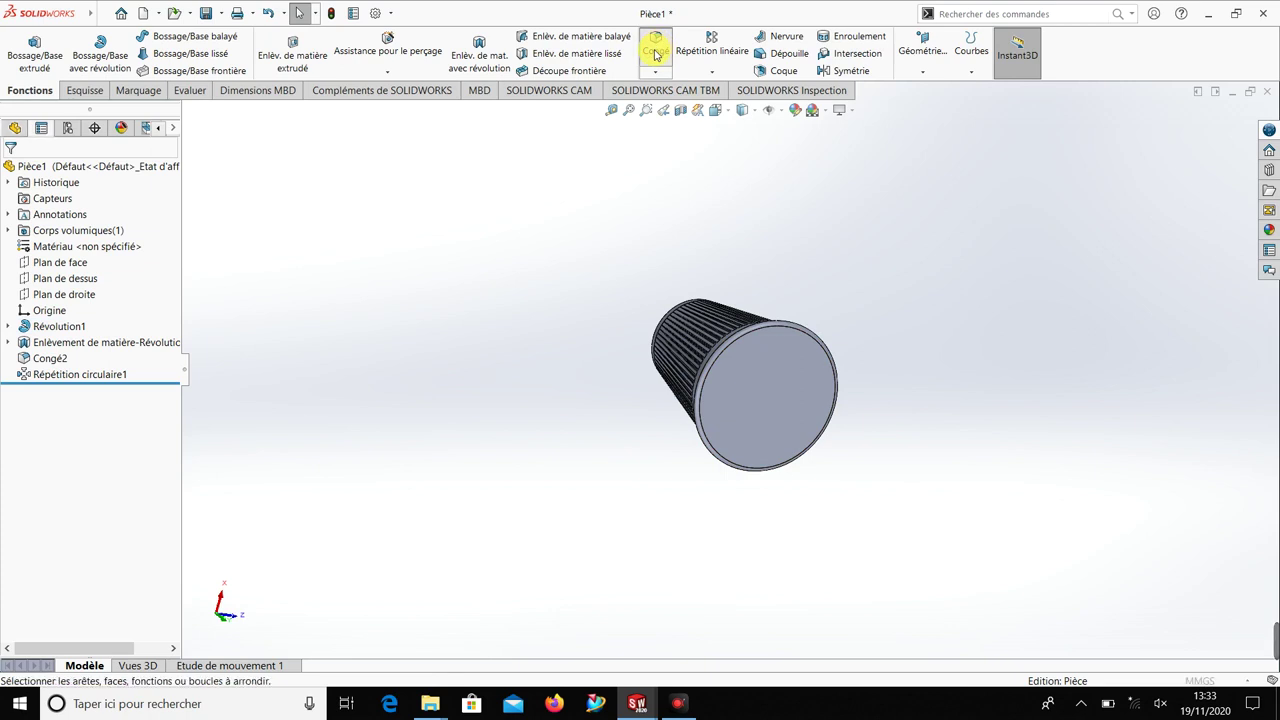
left_click(768, 386)
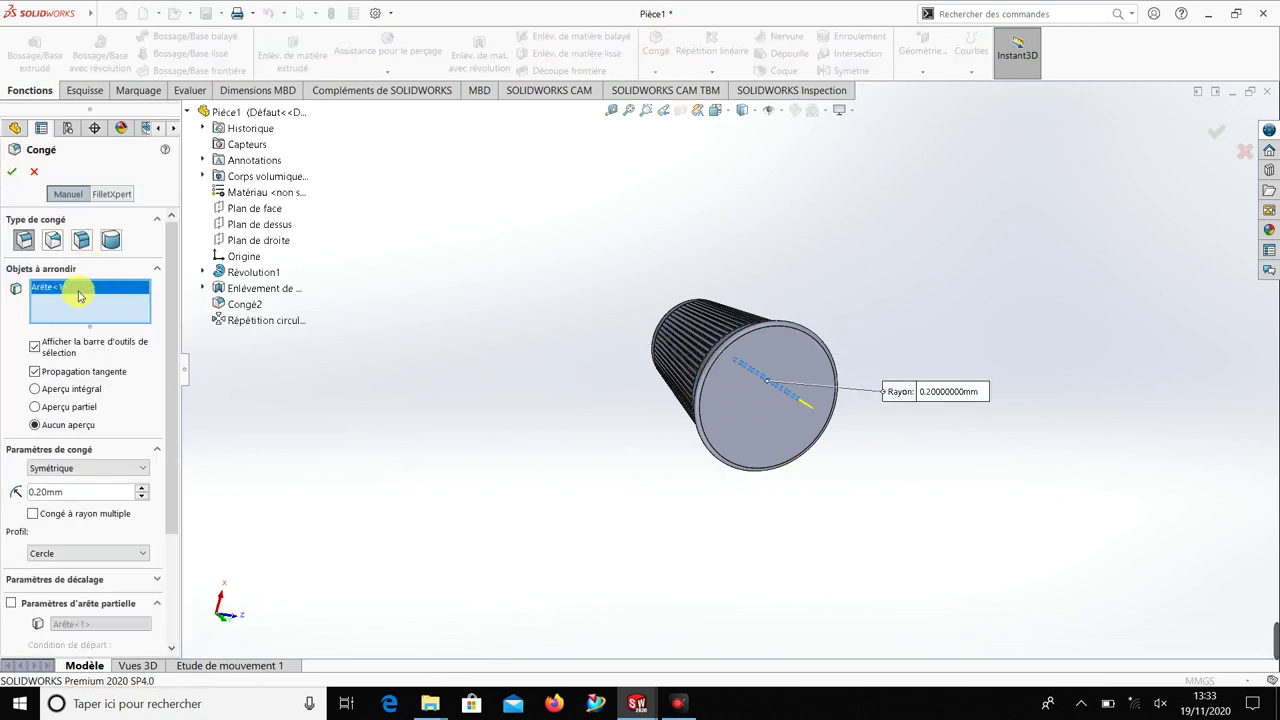
key("Delete")
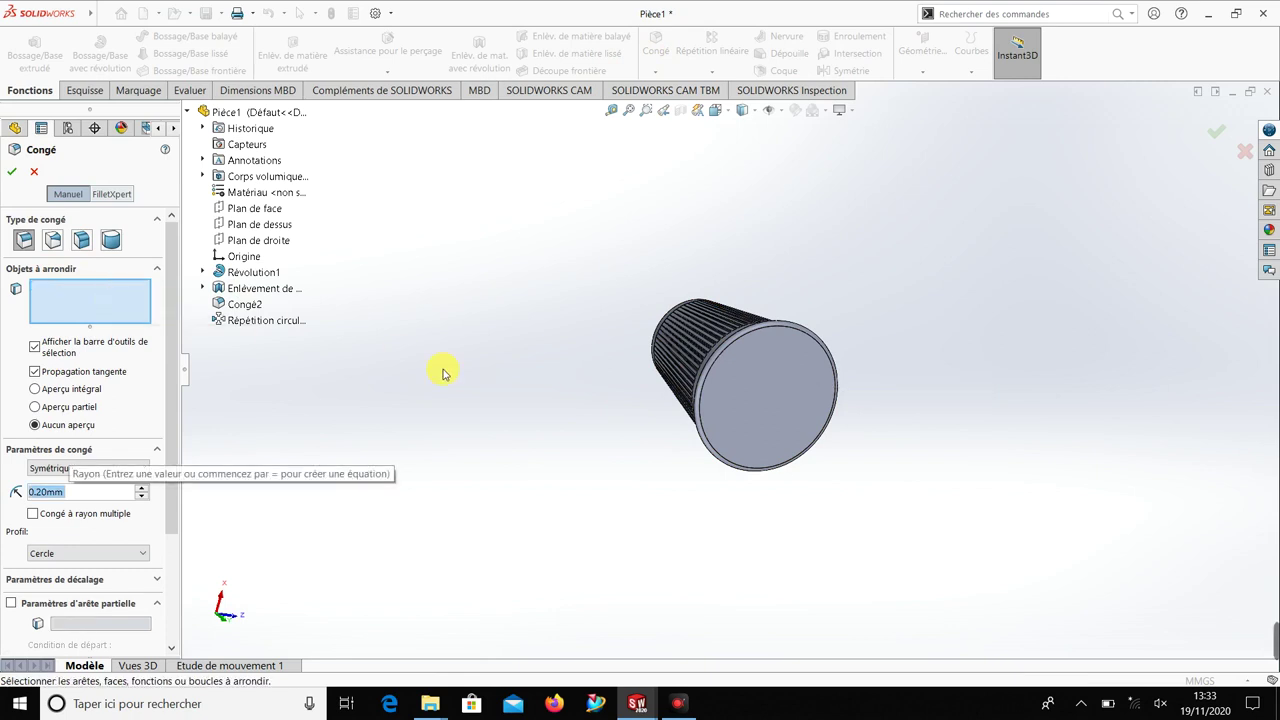
middle_click_drag(443, 371, 414, 291)
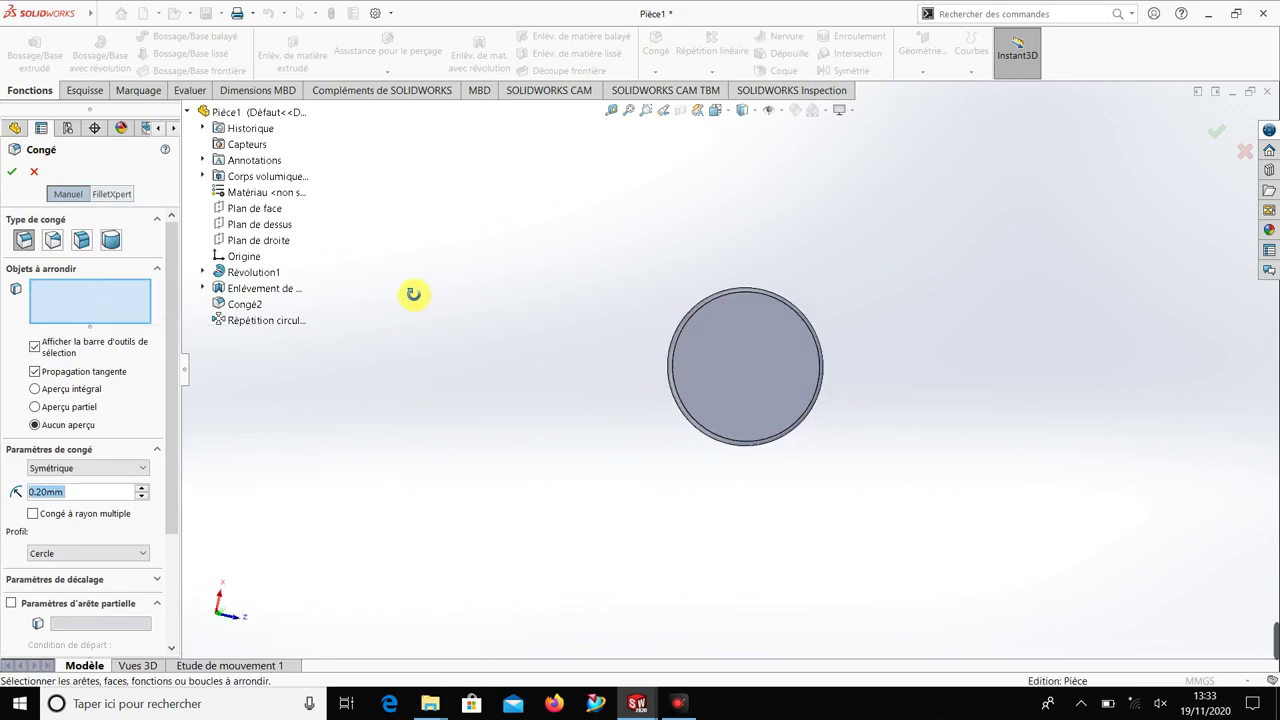
left_click(34, 172)
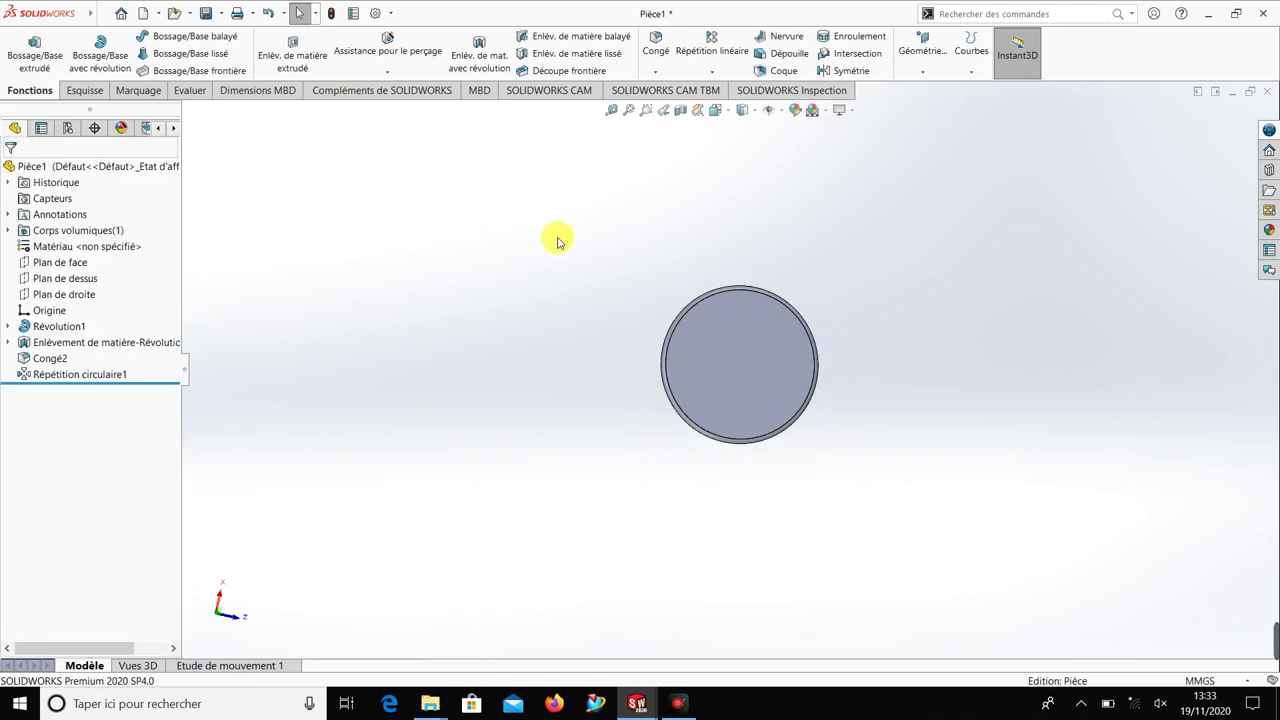
Step: Shell the part to 0.2 mm thickness, removing the circular end face as the opening
left_click(784, 71)
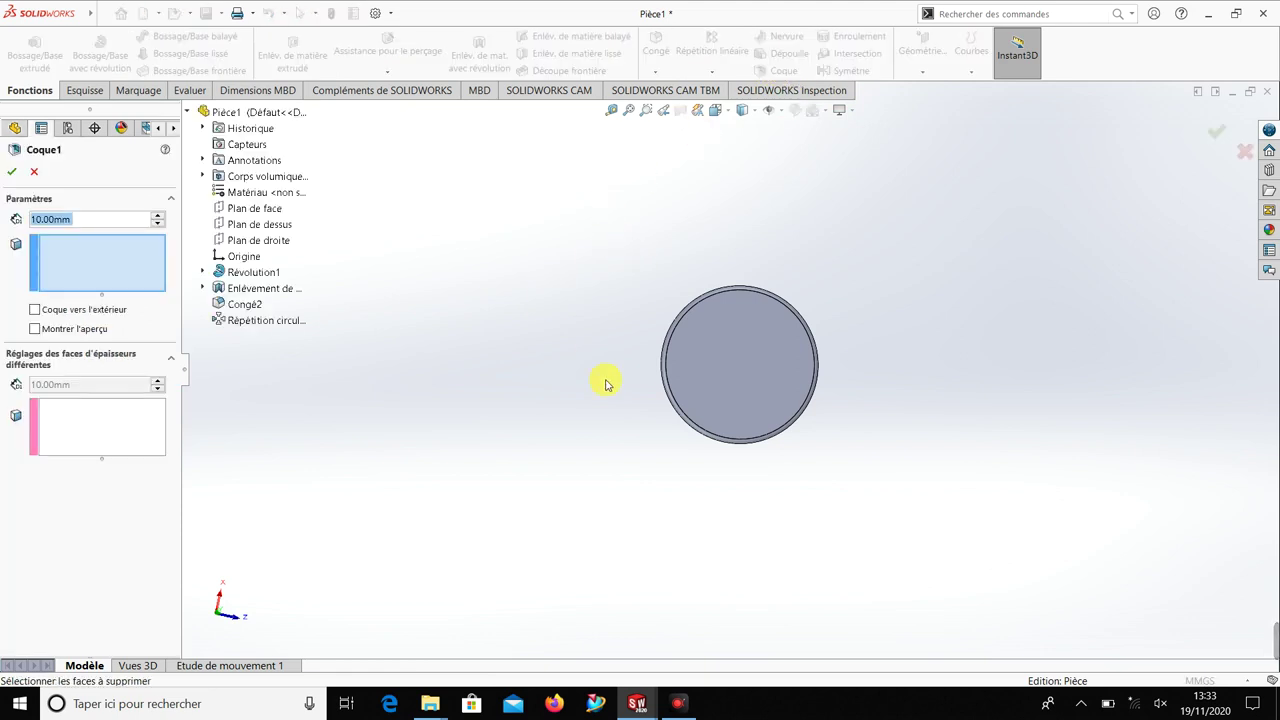
left_click(730, 366)
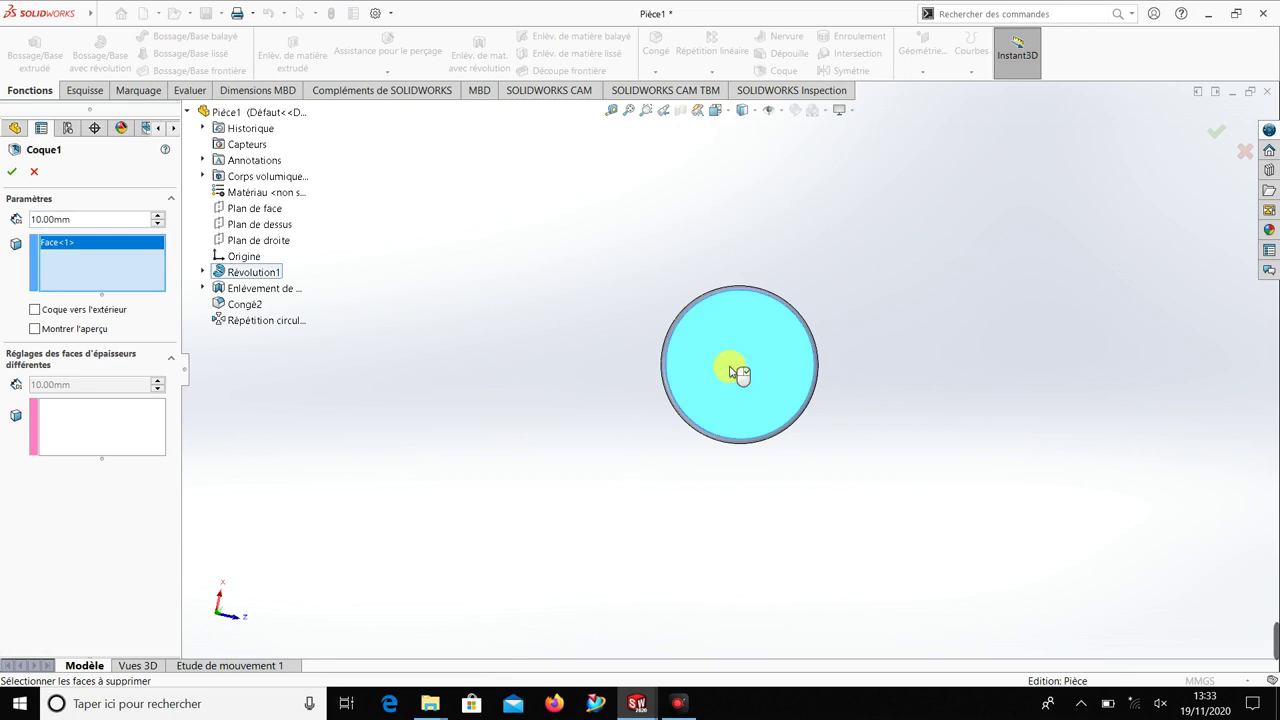
left_click(75, 218)
type("2")
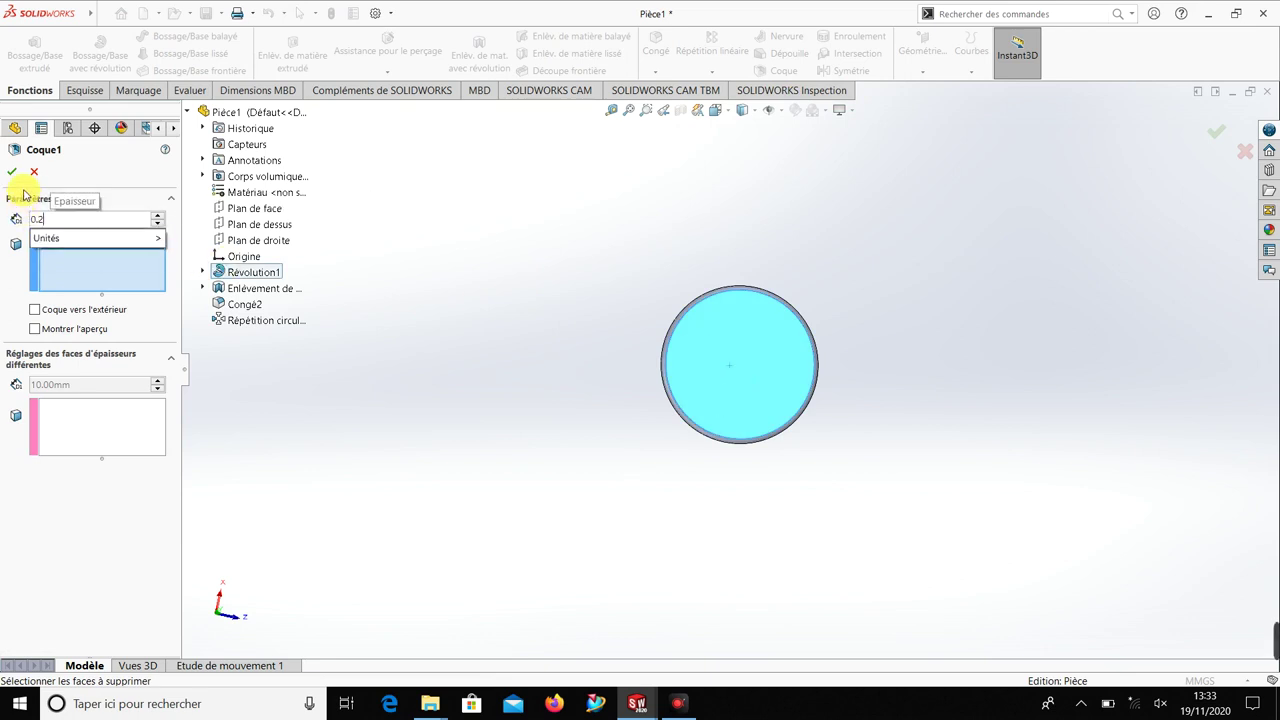
left_click(13, 174)
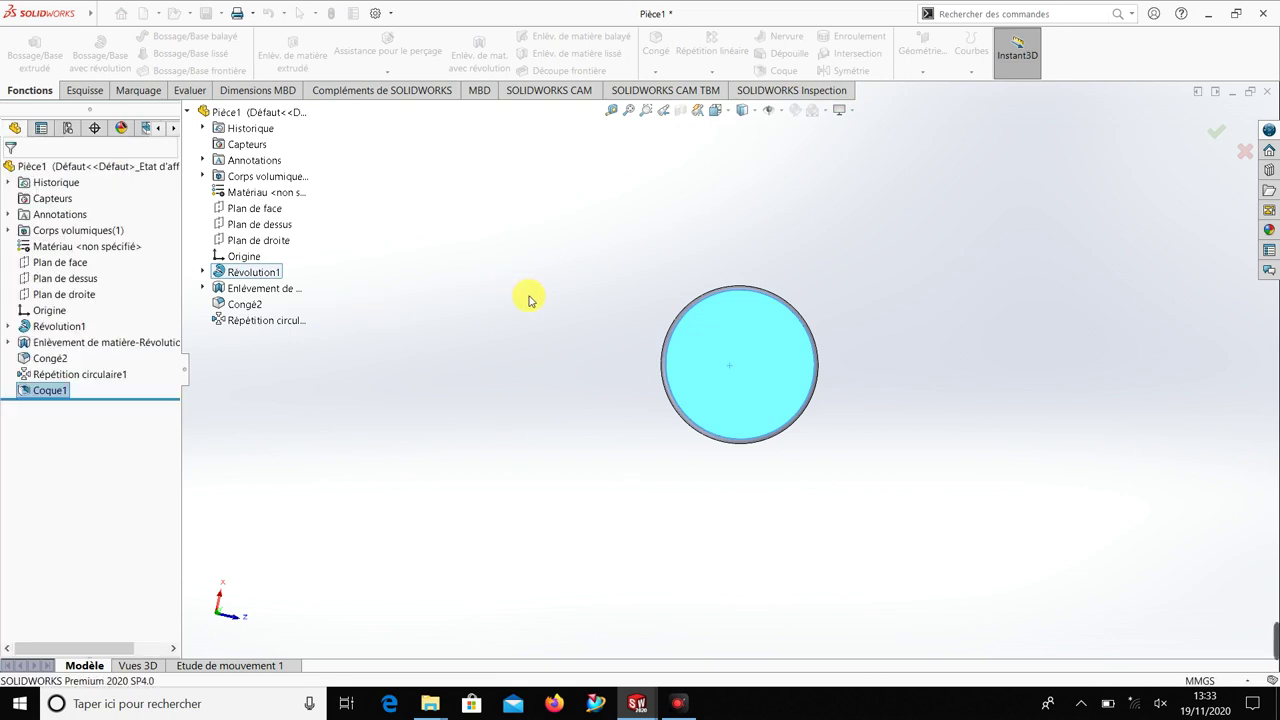
Step: Orbit and zoom to inspect the inside of the hollow cup
mouse_move(580, 366)
middle_mouse_down()
mouse_move(574, 251)
mouse_move(752, 302)
middle_mouse_up()
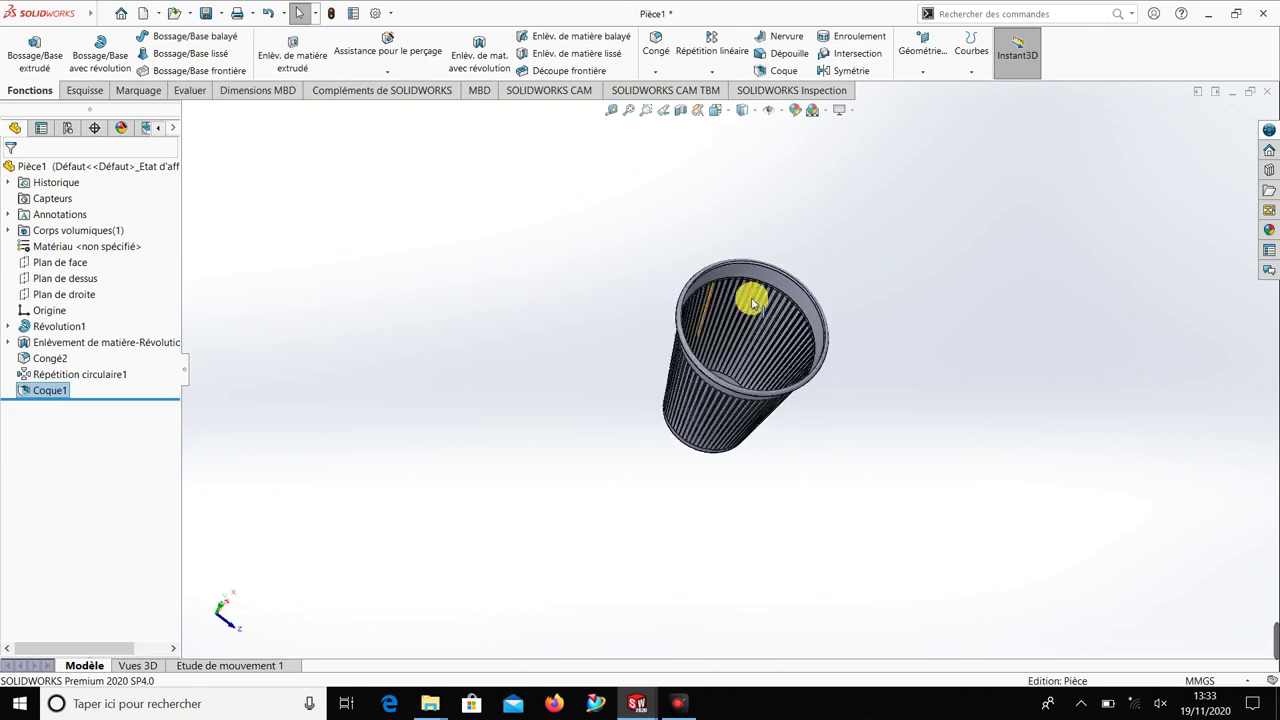
scroll(752, 302, "down", 1)
scroll(786, 349, "down", 1)
scroll(786, 360, "down", 1)
scroll(783, 363, "down", 1)
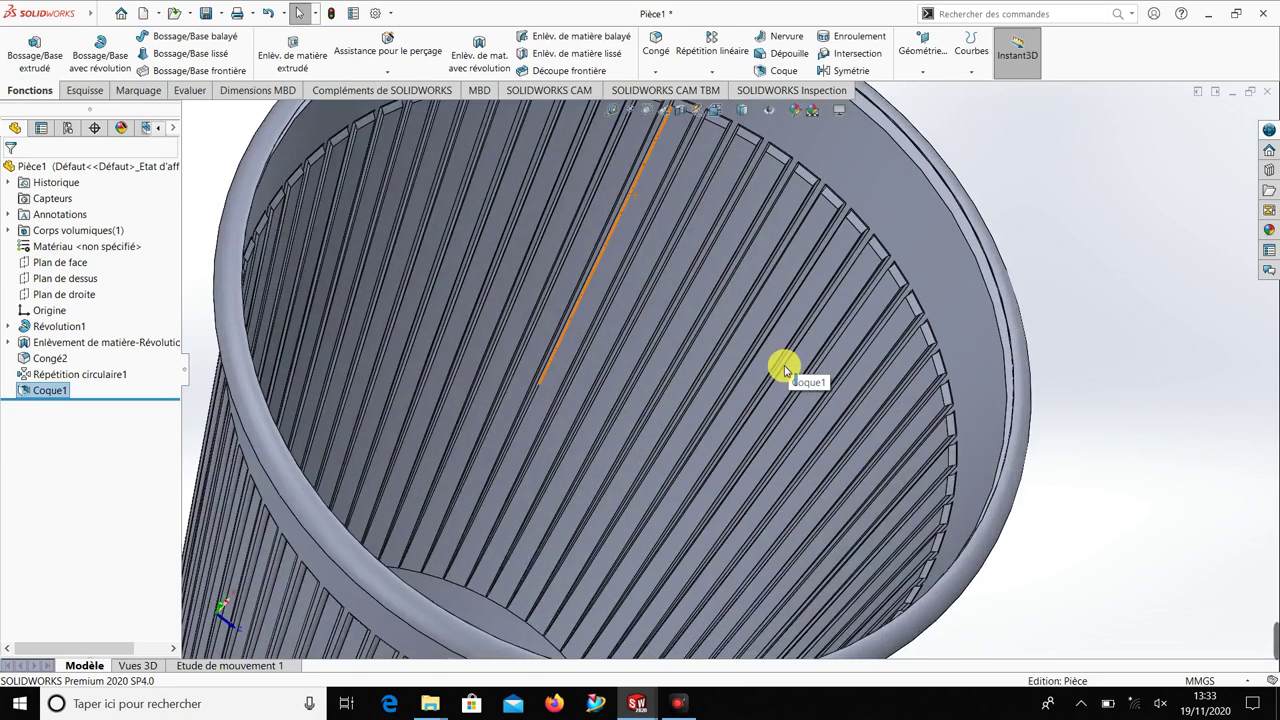
scroll(785, 368, "up", 3)
scroll(783, 366, "up", 2)
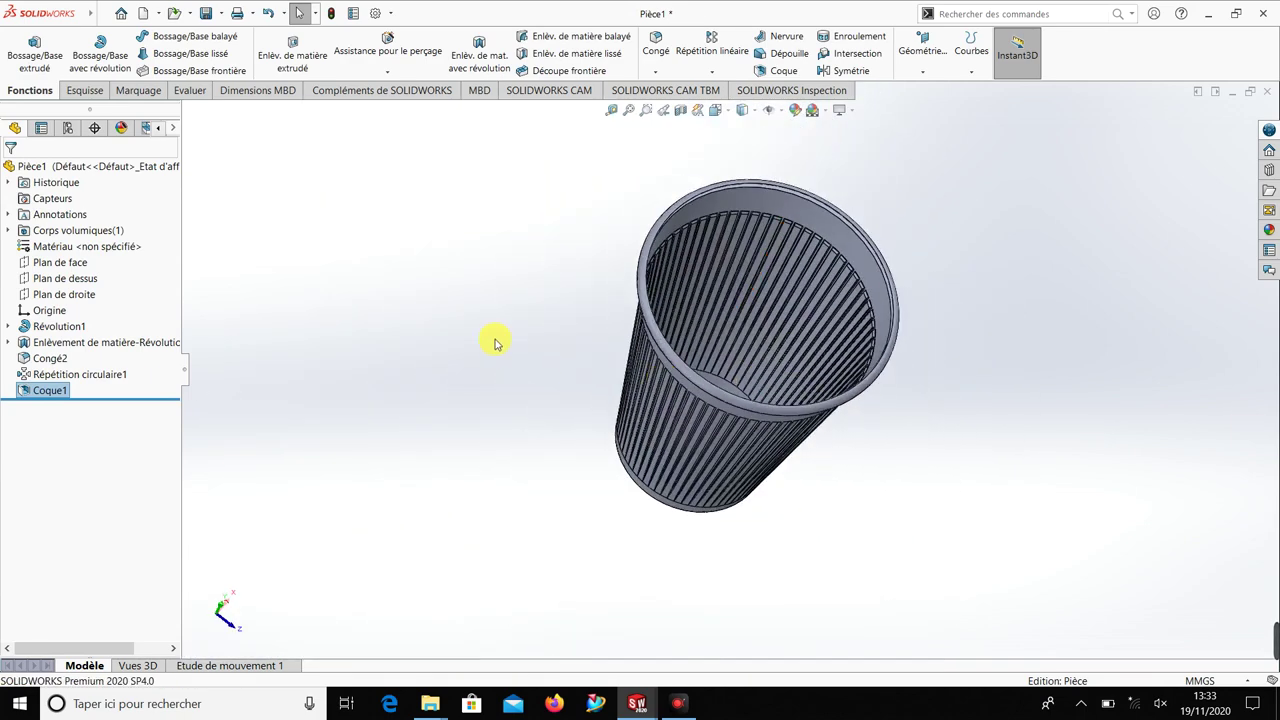
mouse_move(543, 332)
middle_mouse_down()
mouse_move(680, 386)
mouse_move(822, 557)
mouse_move(931, 651)
mouse_move(886, 540)
mouse_move(846, 643)
mouse_move(874, 621)
middle_mouse_up()
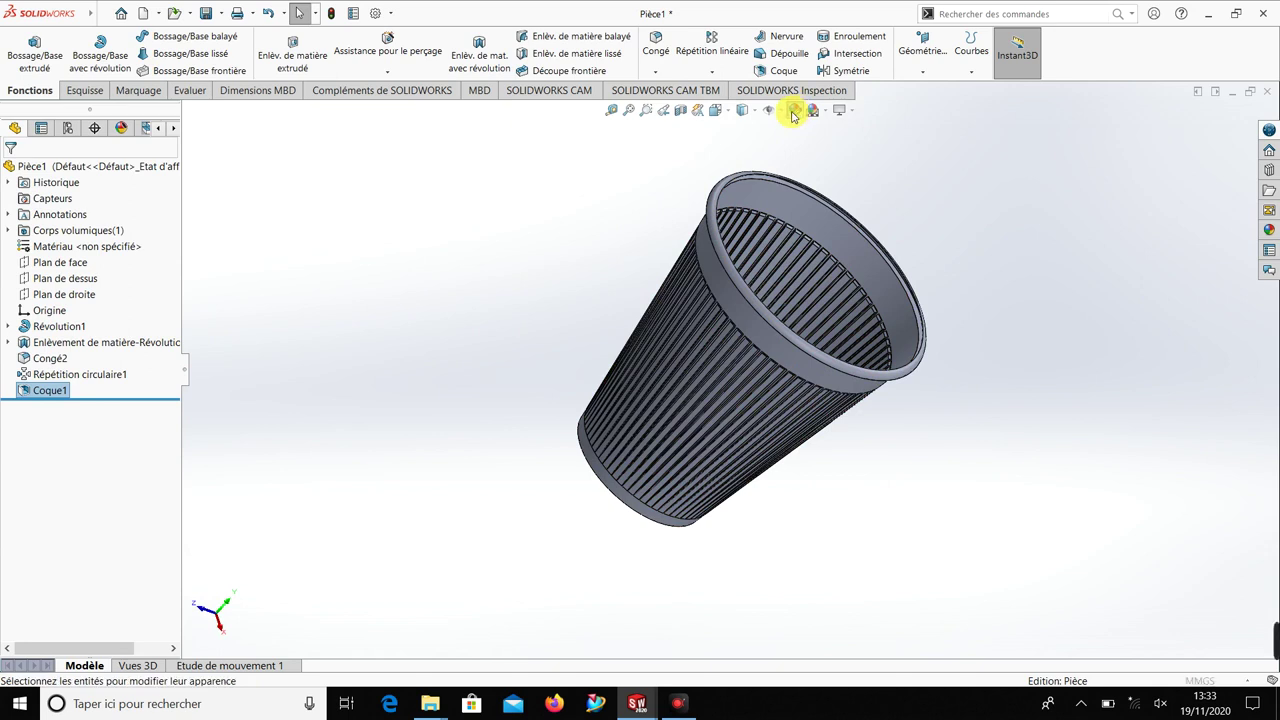
Step: Give the cup a white appearance
left_click(793, 111)
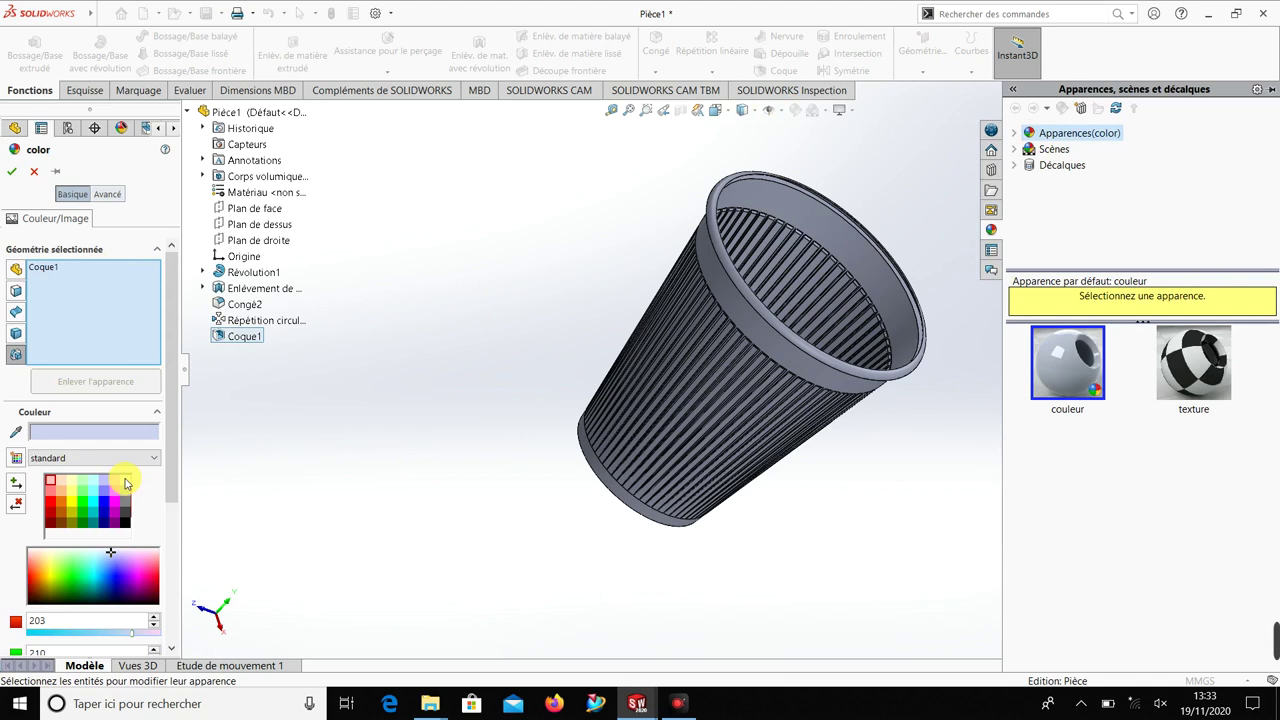
left_click(125, 482)
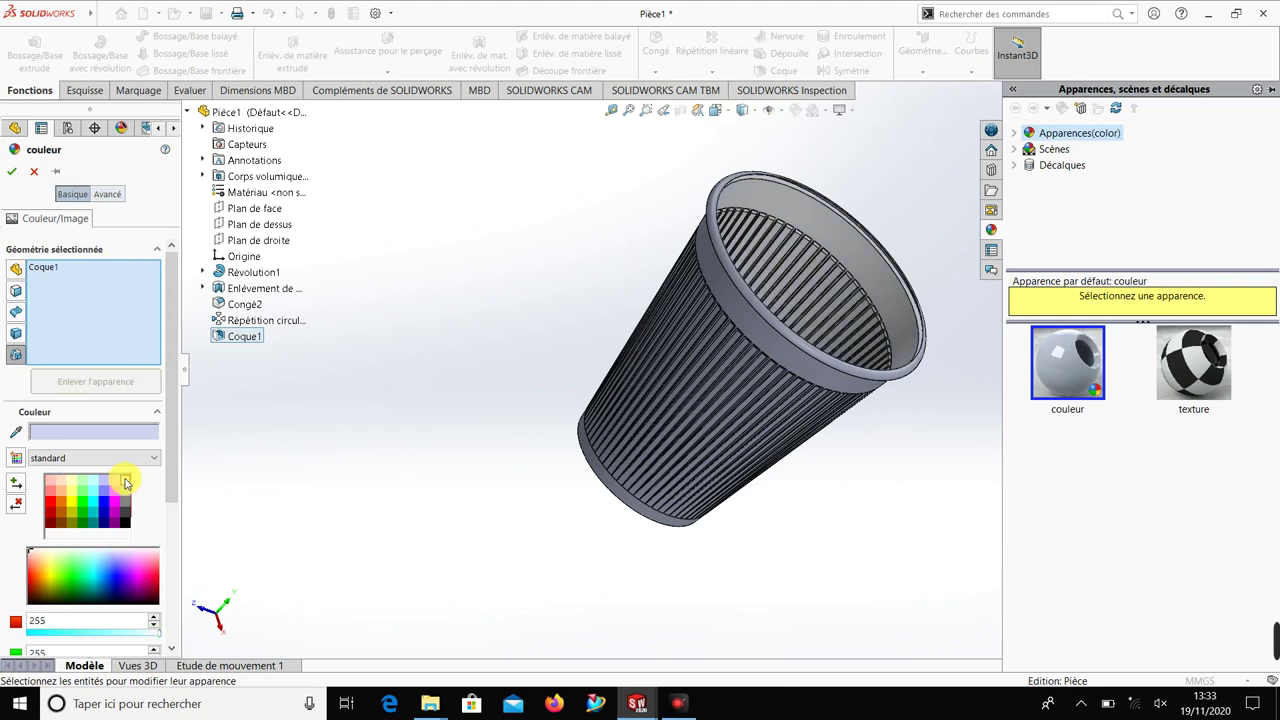
left_click(14, 176)
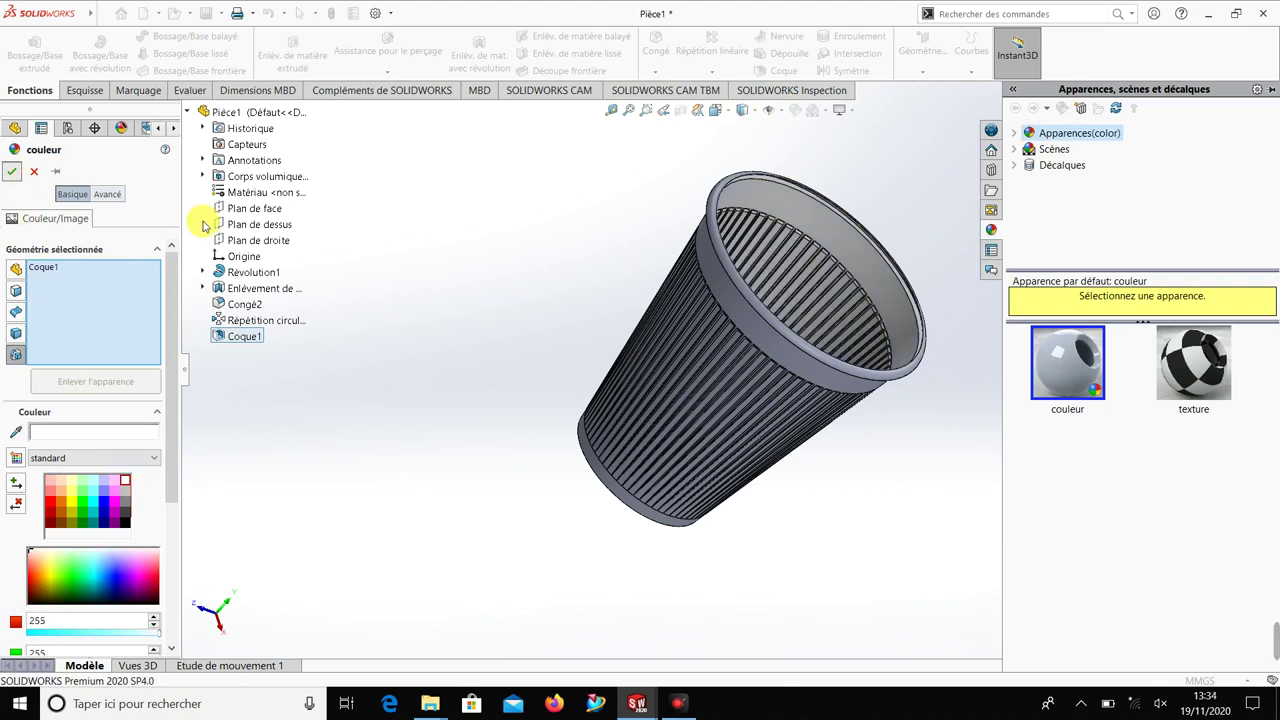
left_click(755, 117)
left_click(746, 151)
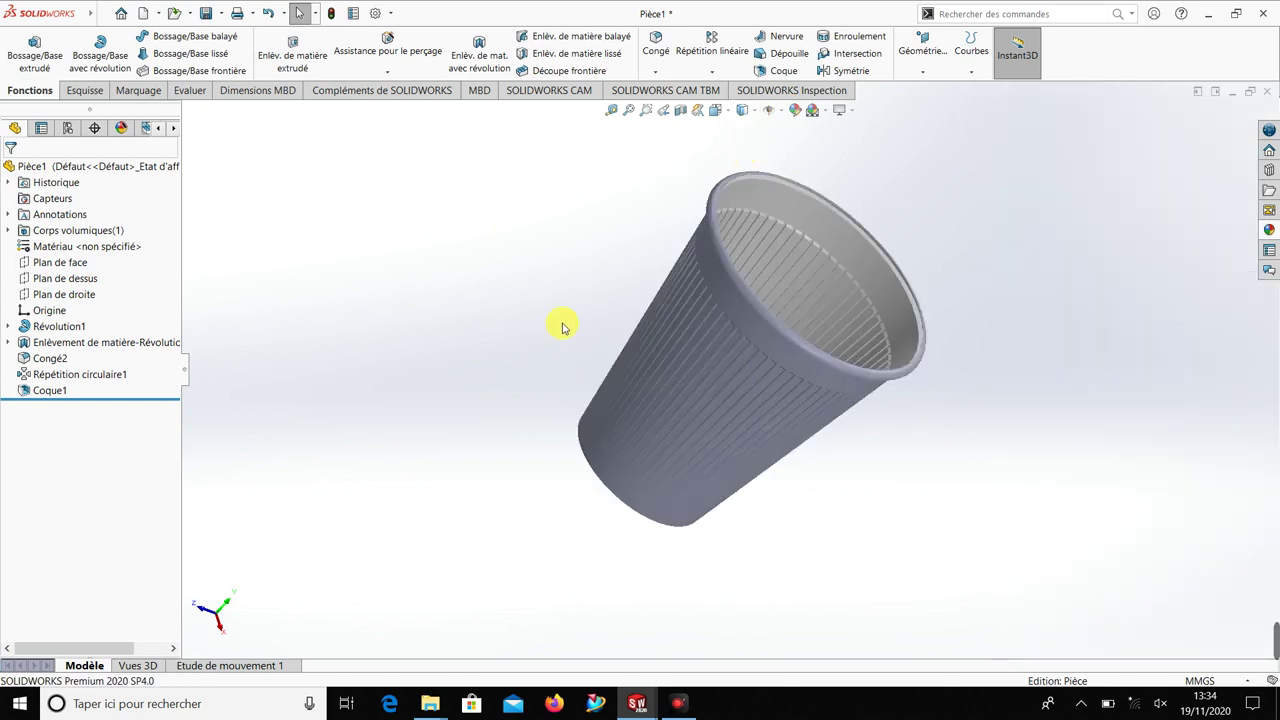
mouse_move(563, 323)
middle_mouse_down()
mouse_move(482, 250)
mouse_move(311, 397)
mouse_move(154, 320)
mouse_move(229, 251)
mouse_move(309, 497)
mouse_move(591, 460)
mouse_move(808, 580)
mouse_move(549, 623)
mouse_move(539, 549)
mouse_move(591, 609)
middle_mouse_up()
scroll(591, 612, "down", 1)
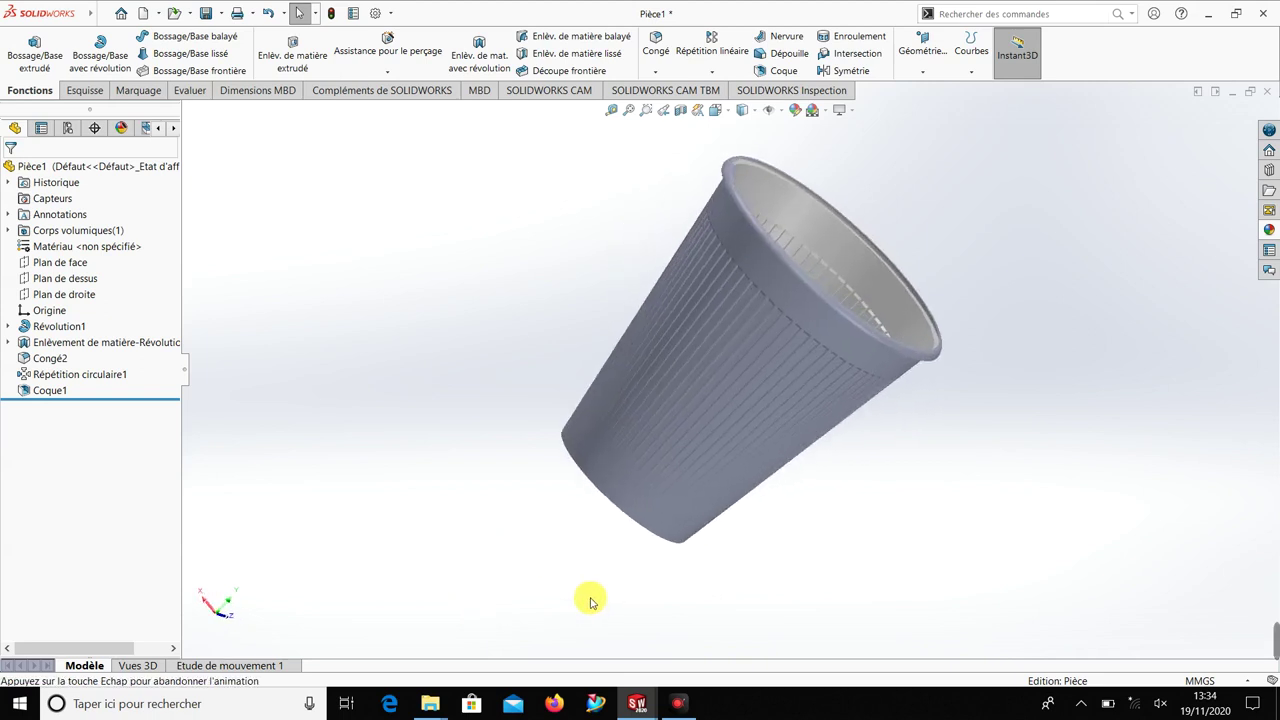
scroll(588, 600, "down", 1)
scroll(585, 578, "up", 2)
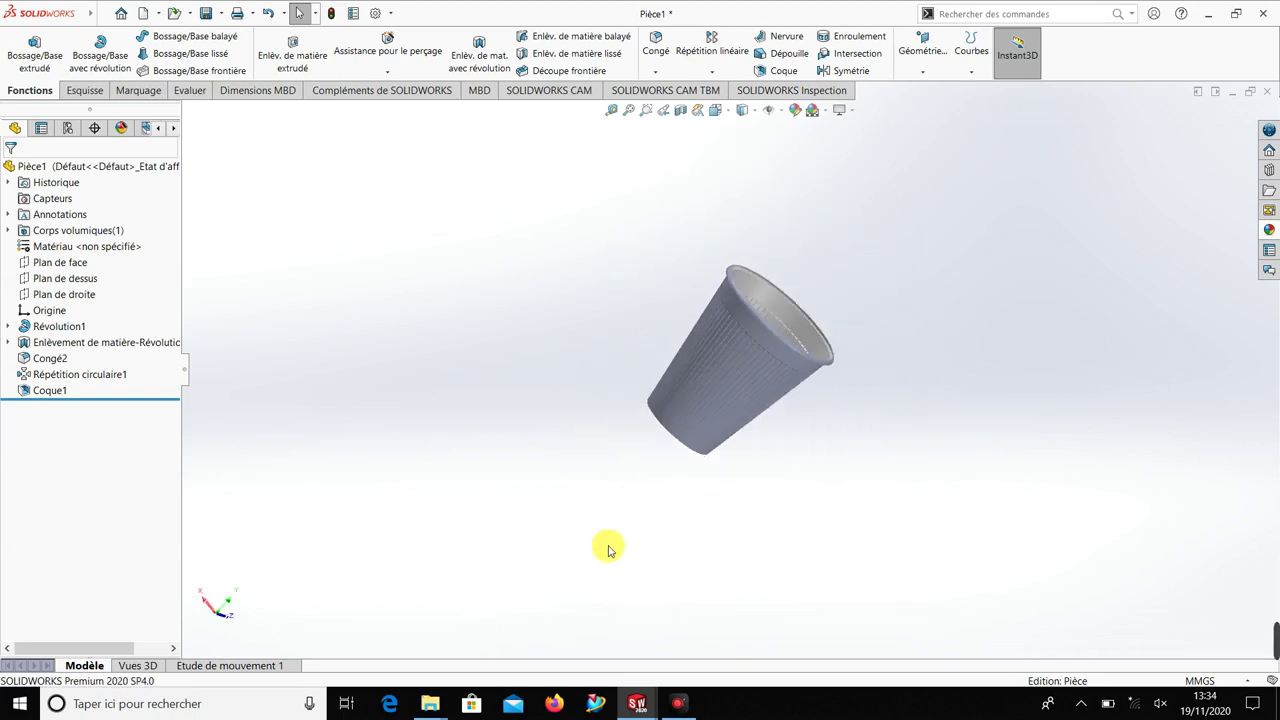
mouse_move(576, 436)
middle_mouse_down()
mouse_move(681, 527)
mouse_move(826, 446)
mouse_move(557, 323)
mouse_move(632, 462)
mouse_move(820, 406)
mouse_move(834, 623)
mouse_move(737, 537)
mouse_move(636, 595)
mouse_move(757, 594)
mouse_move(746, 463)
mouse_move(609, 449)
mouse_move(606, 535)
mouse_move(533, 373)
mouse_move(543, 491)
mouse_move(654, 543)
mouse_move(680, 634)
middle_mouse_up()
scroll(606, 531, "down", 5)
Step: Open a new Notepad document and type the four-line thank-you note to viewers
left_click(680, 706)
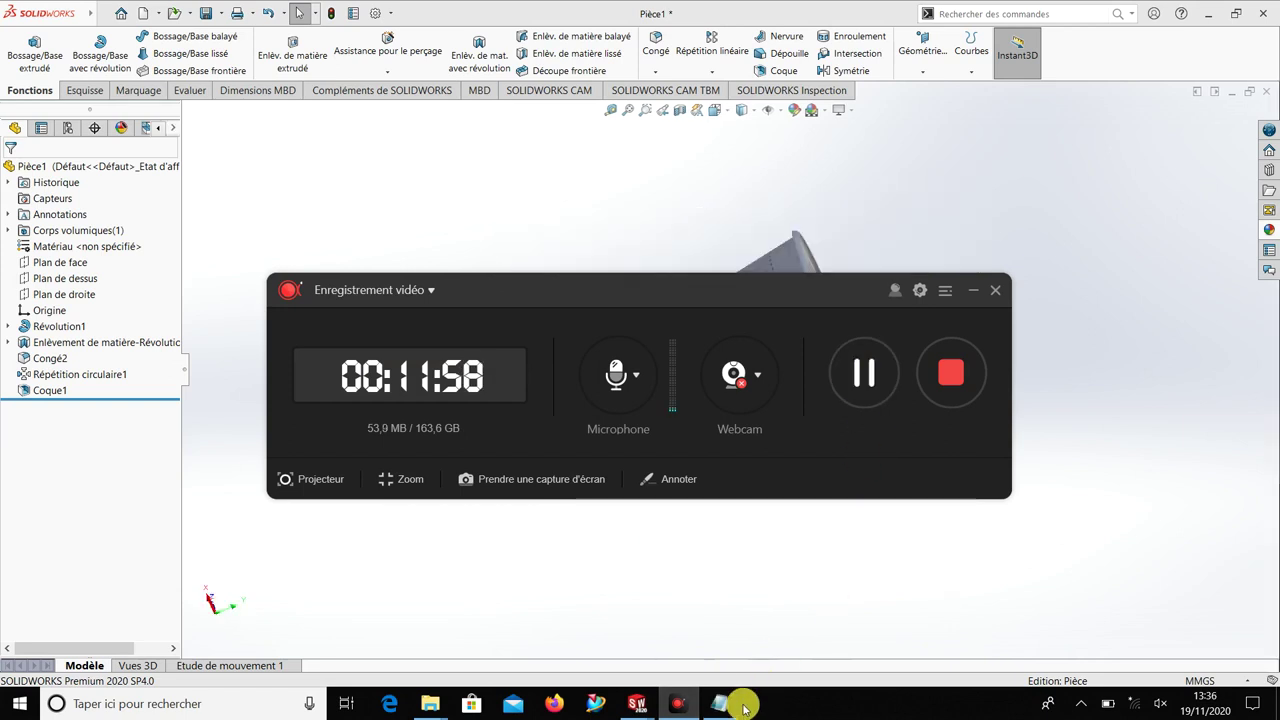
left_click(719, 703)
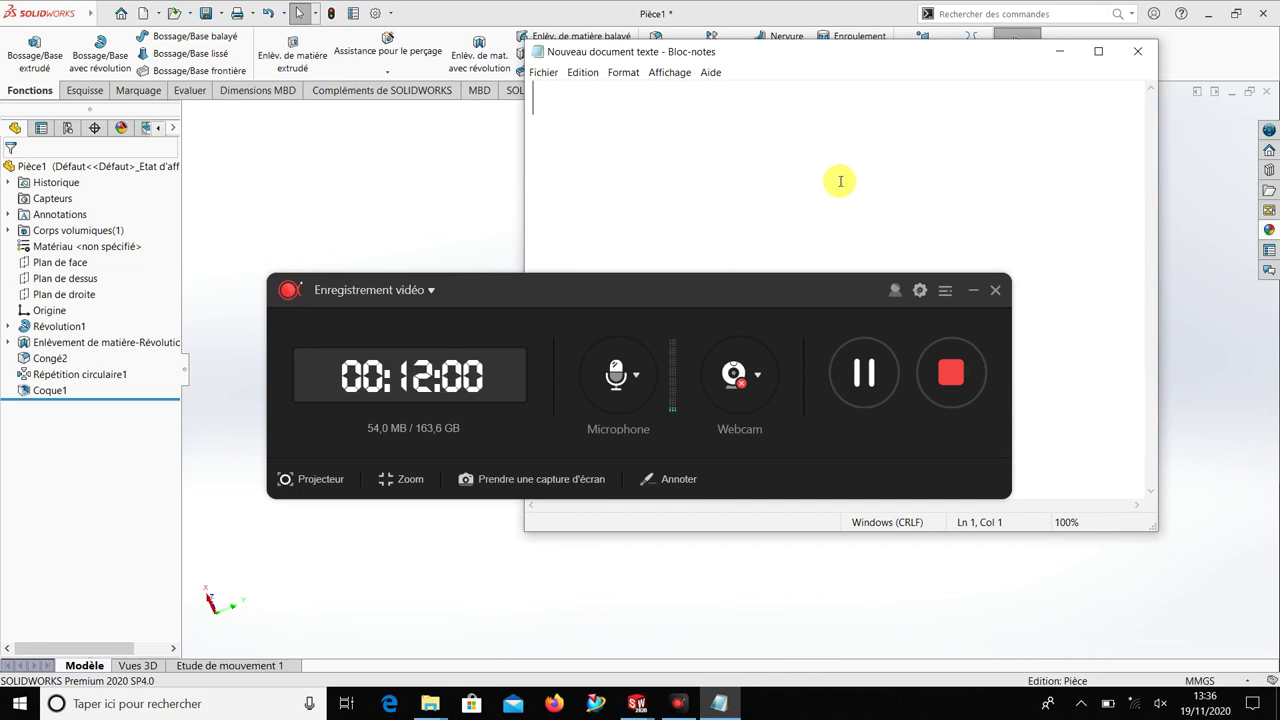
left_click(973, 290)
type("merci")
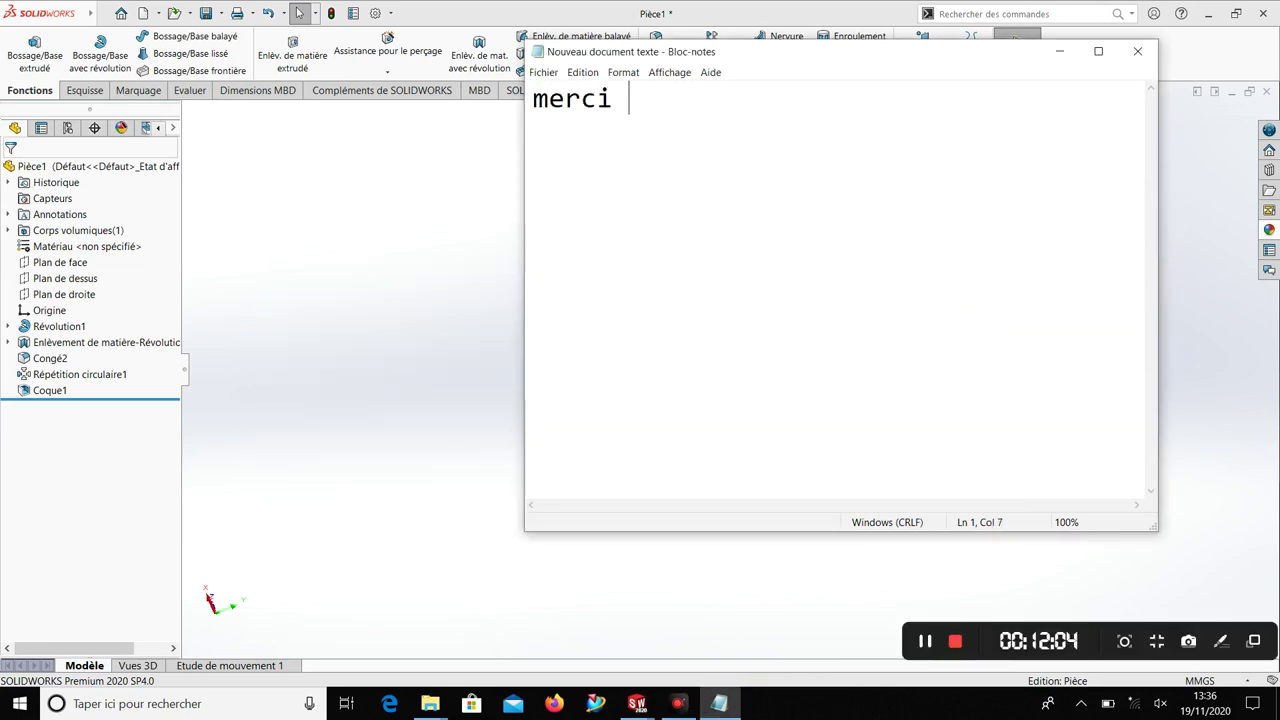
type("d'abonner sur ma chaine")
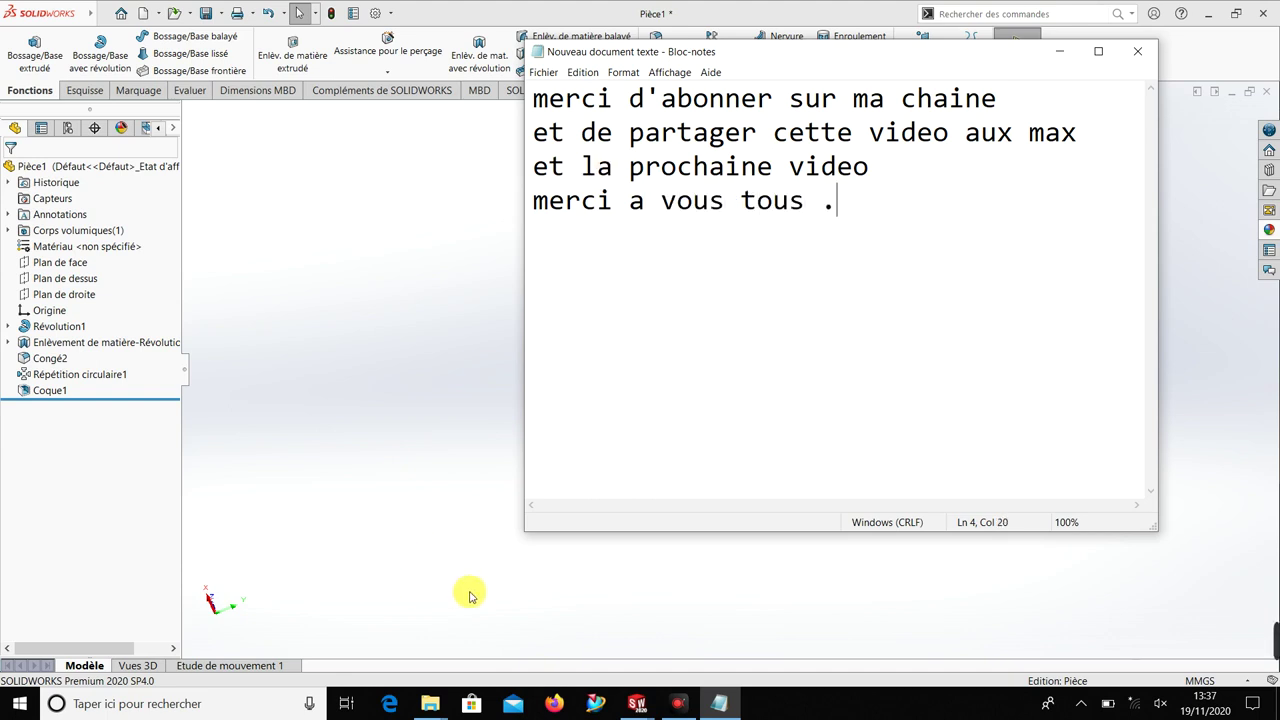
Step: Close the note without saving and minimise Notepad to show the cup's open end
left_click(1137, 51)
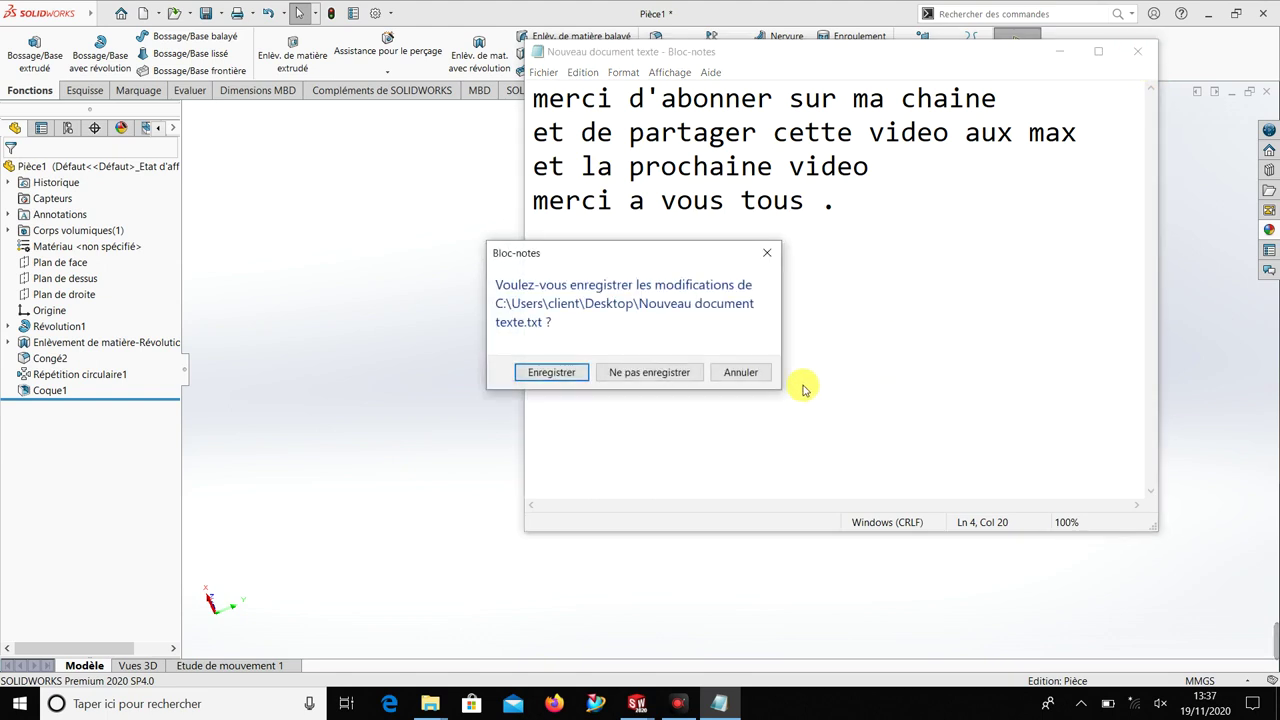
left_click(767, 252)
left_click(1059, 51)
middle_click_drag(886, 329, 770, 575)
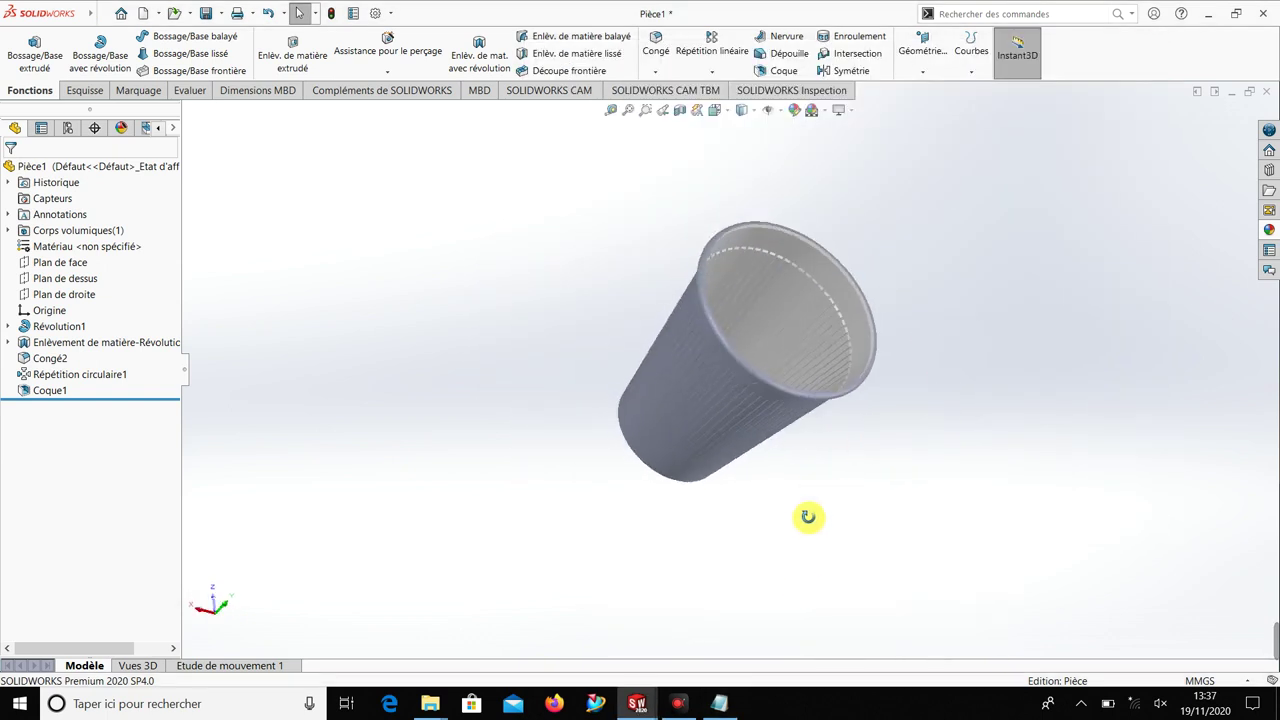